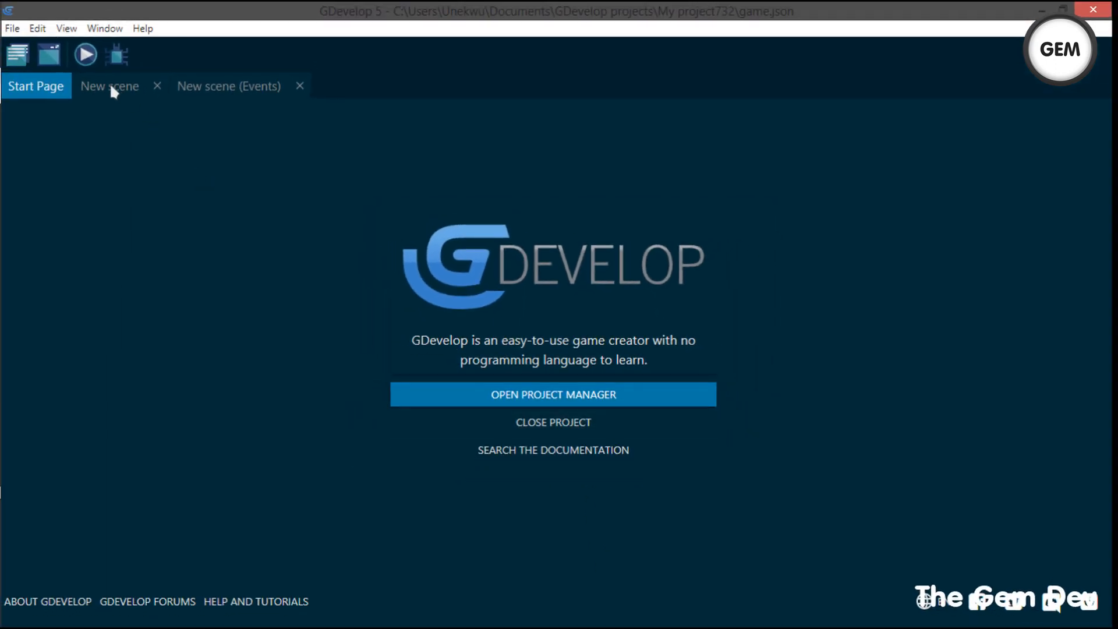
Open the New scene layout and look over how the background, floor and player are placed
left_click(112, 88)
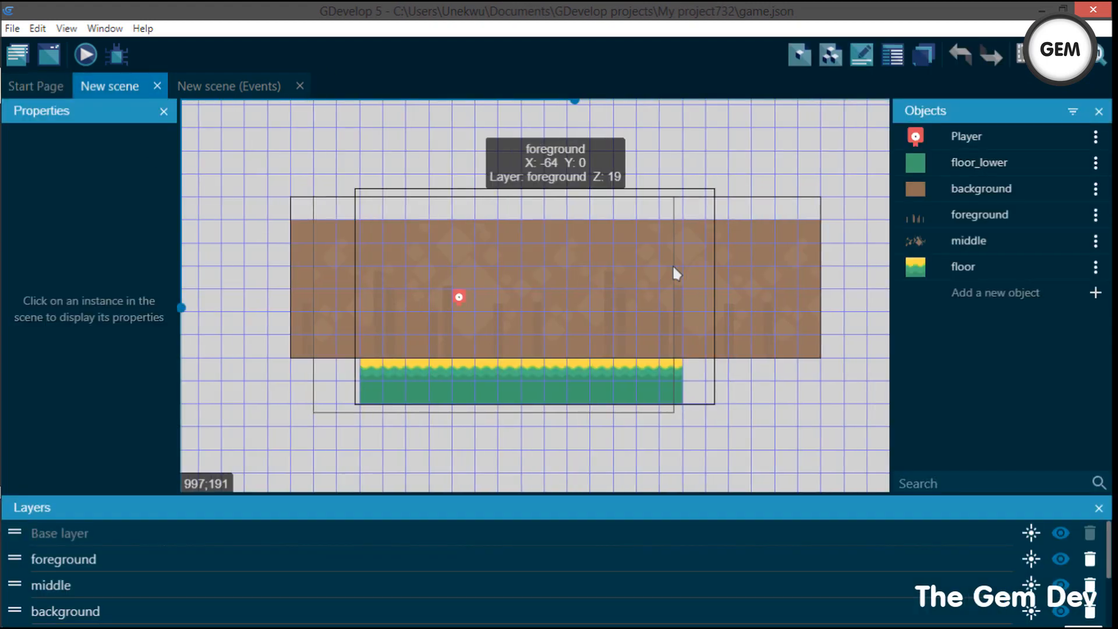
scroll(672, 264, "left", 1)
scroll(673, 265, "right", 2)
scroll(673, 264, "left", 2)
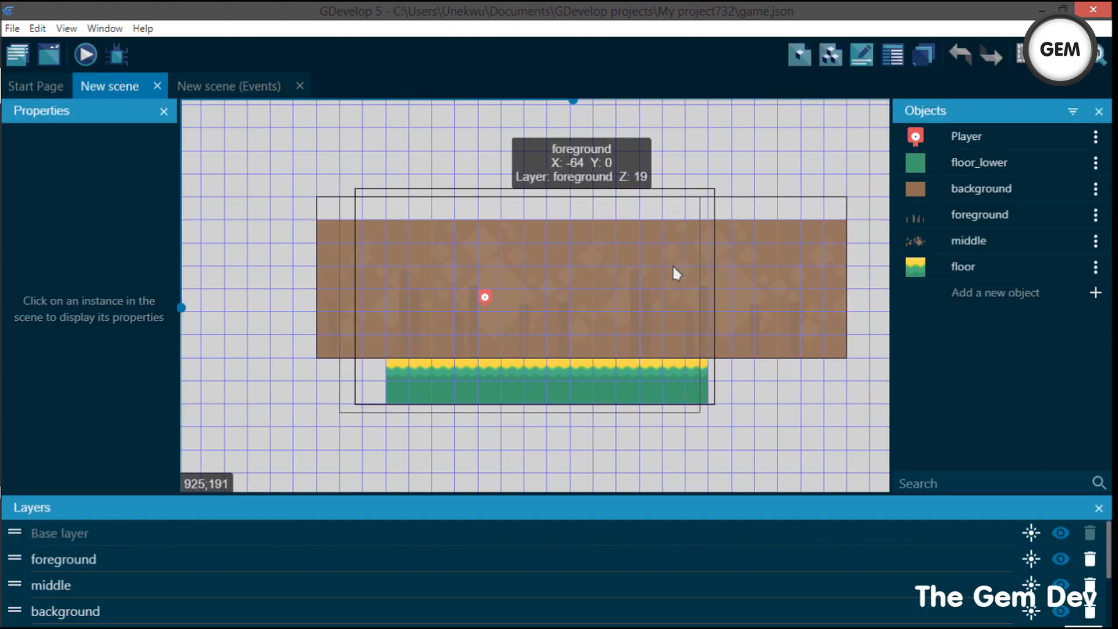
scroll(673, 265, "right", 2)
scroll(673, 265, "left", 2)
scroll(405, 265, "right", 1)
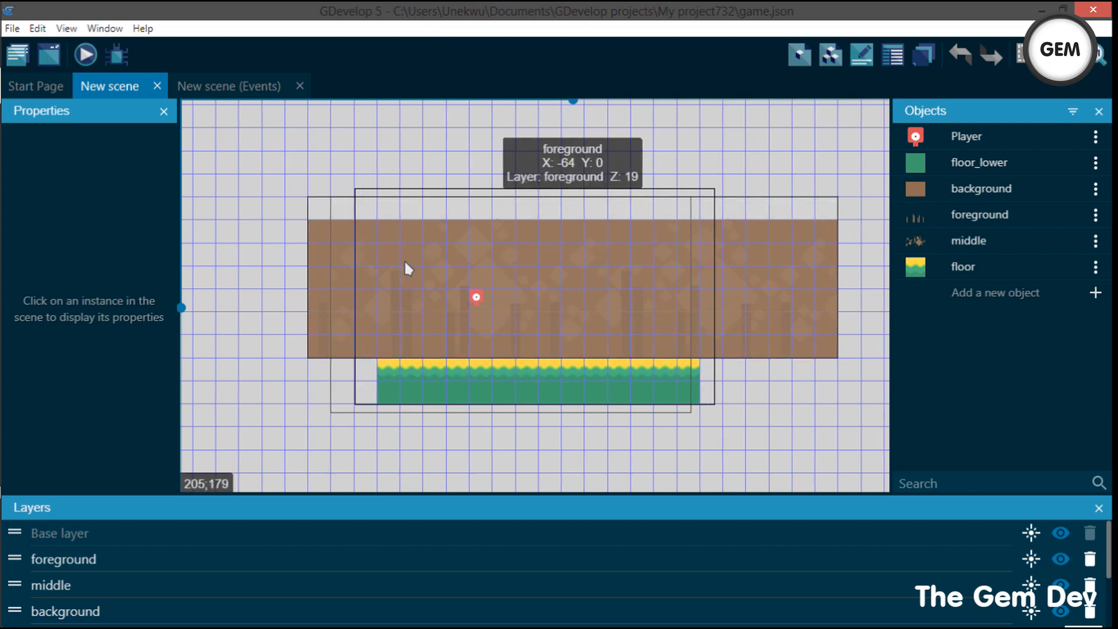
Preview the scene, move and jump the player in both directions across the floor, and close the preview
left_click(89, 58)
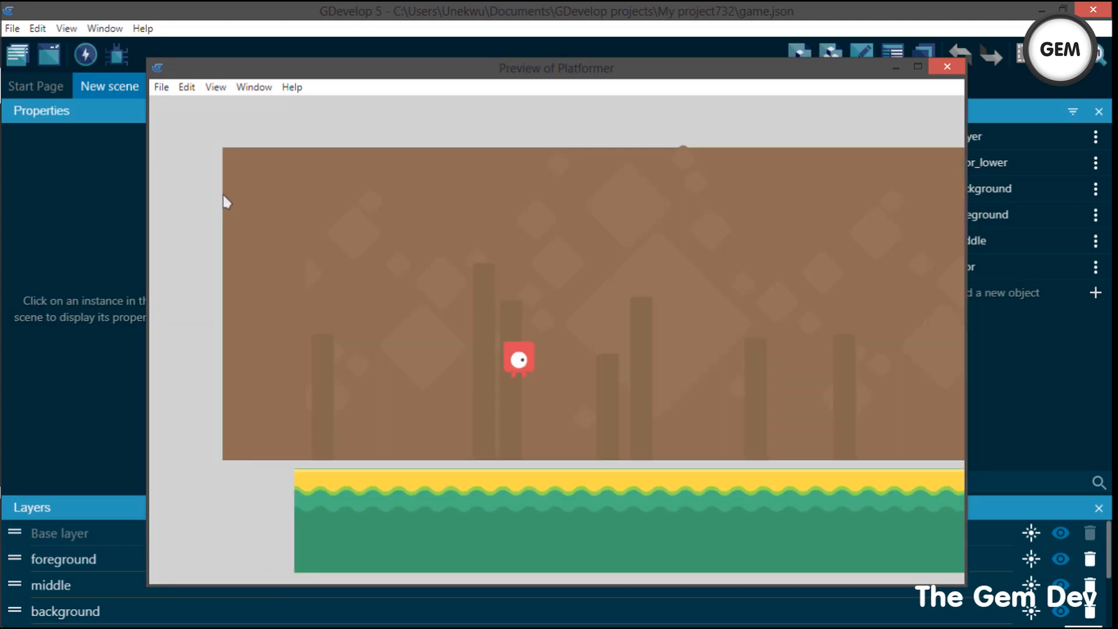
key("Right")
key("space")
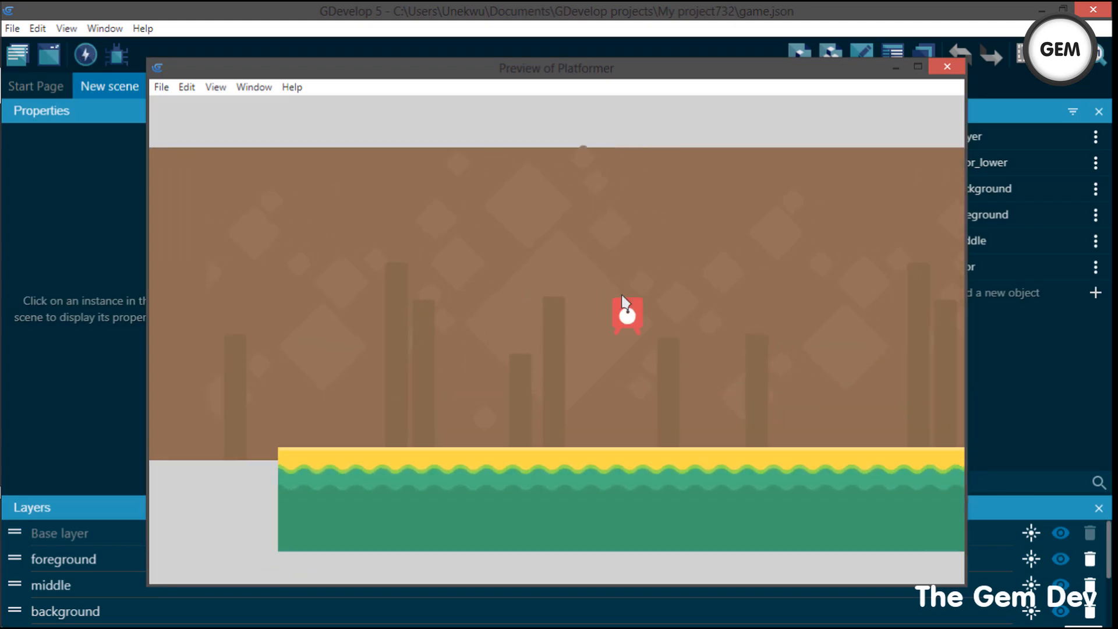
key("space")
key("space")
key("Left")
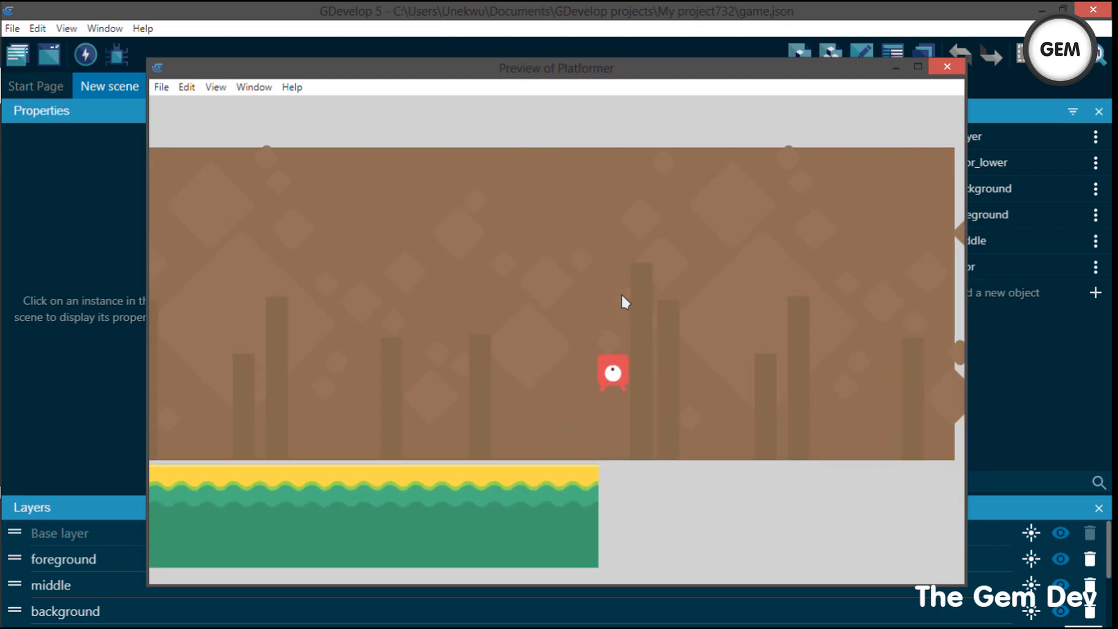
key("space")
key("space")
key("space")
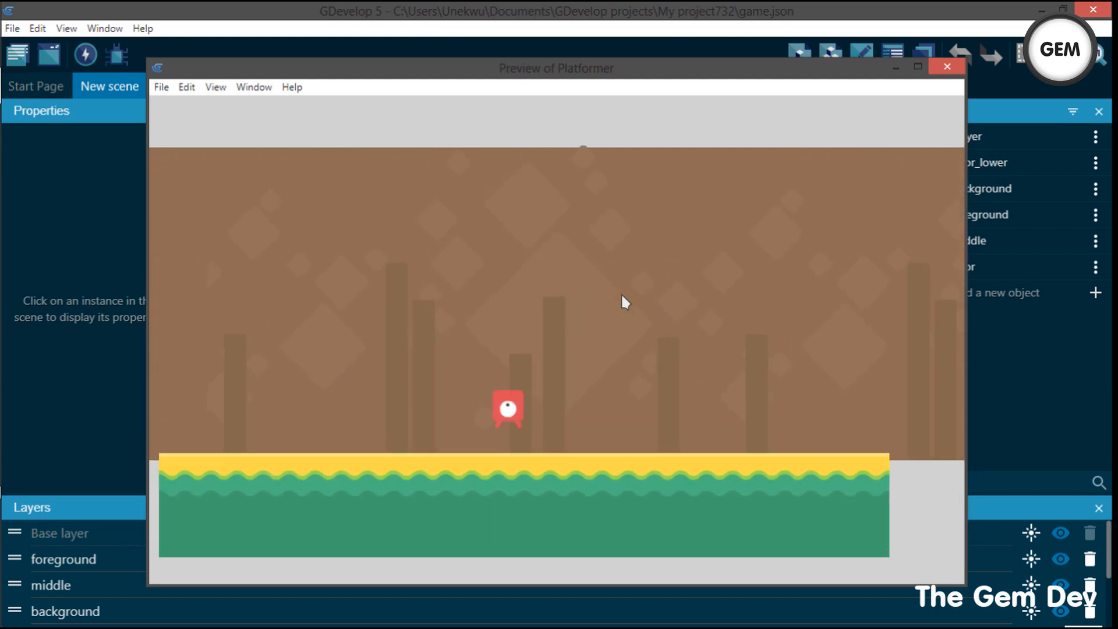
key("Right")
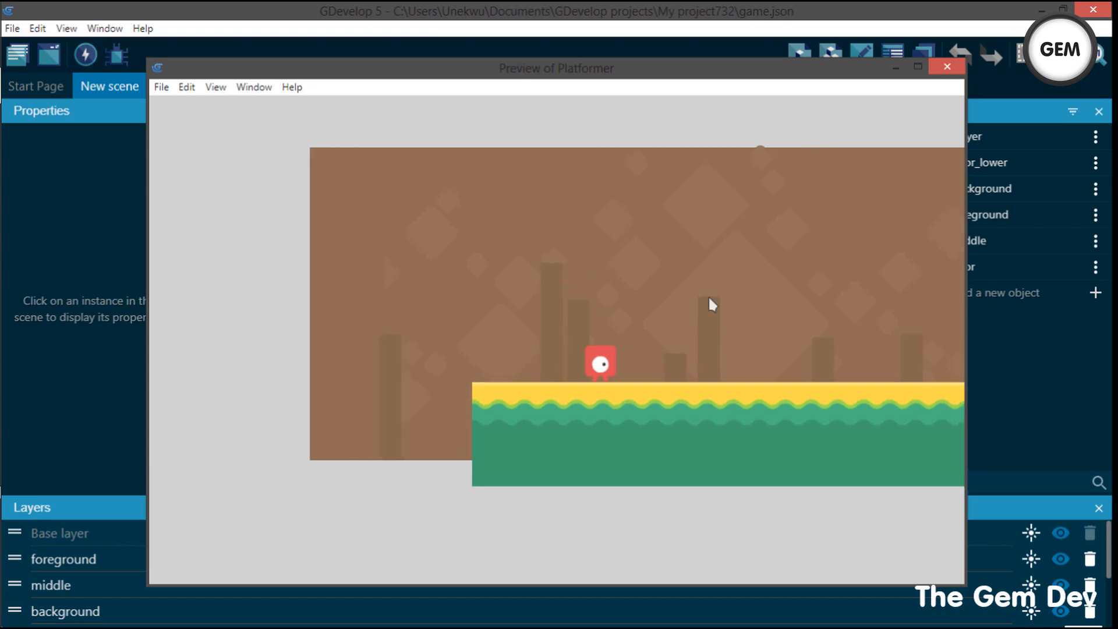
left_click(946, 70)
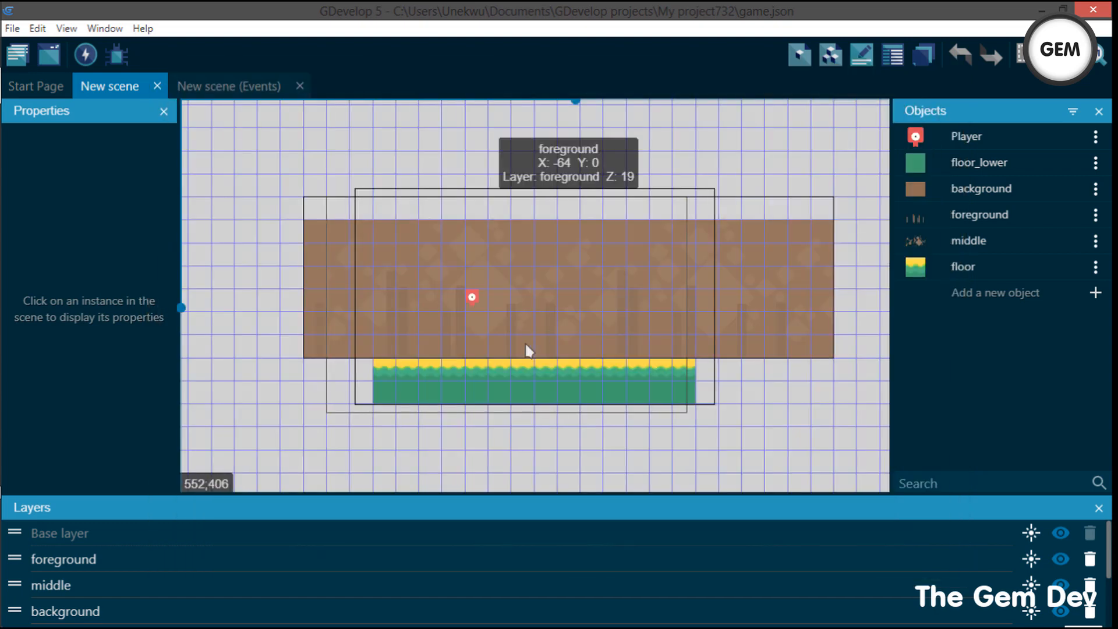
scroll(529, 350, "down", 1)
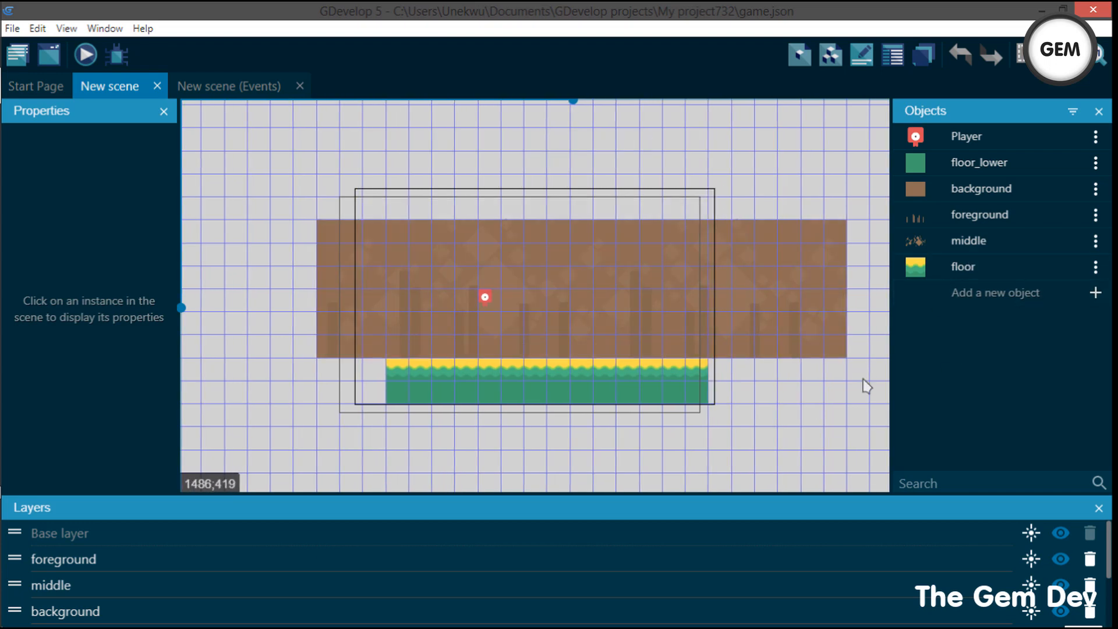
scroll(807, 409, "right", 4)
scroll(807, 409, "left", 3)
scroll(808, 409, "left", 2)
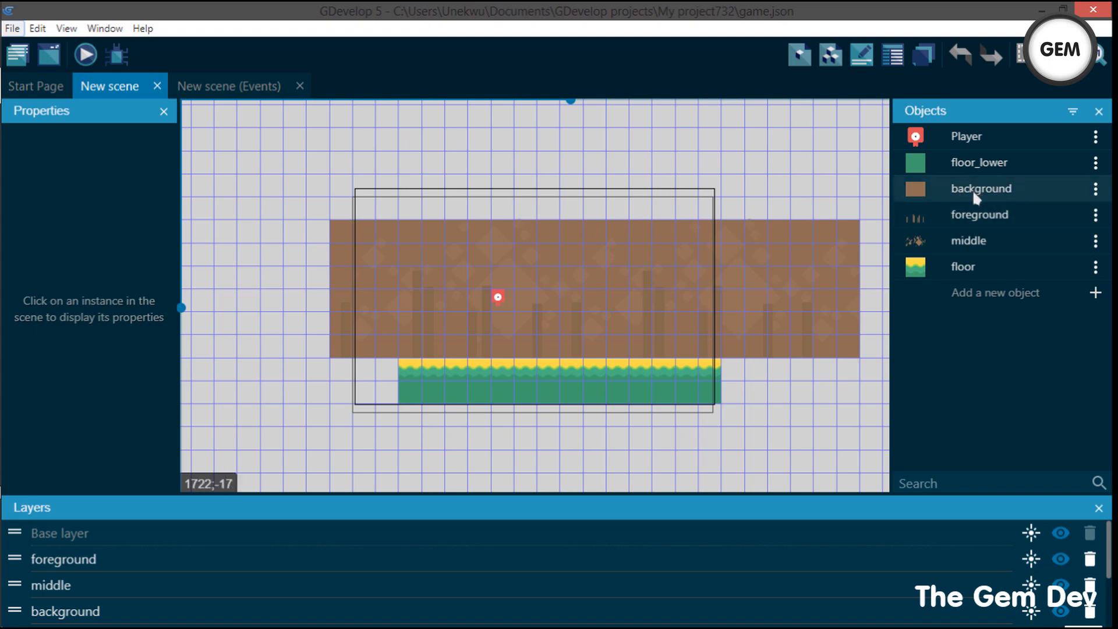
left_click(935, 186)
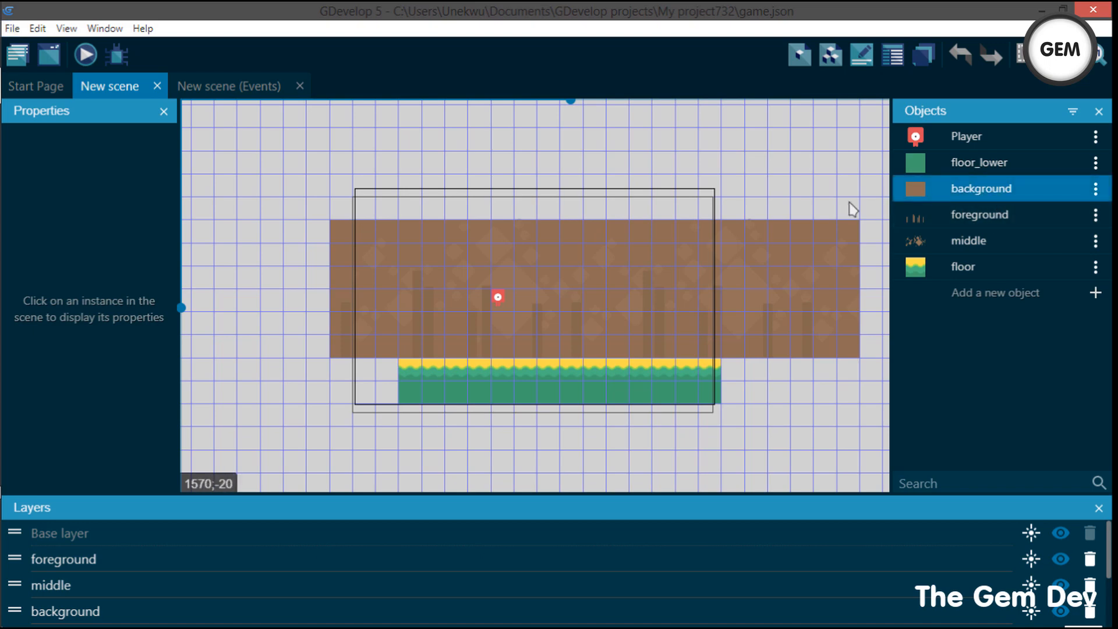
Open the New scene events and add an empty event in the "camera & parallax" group
left_click(218, 83)
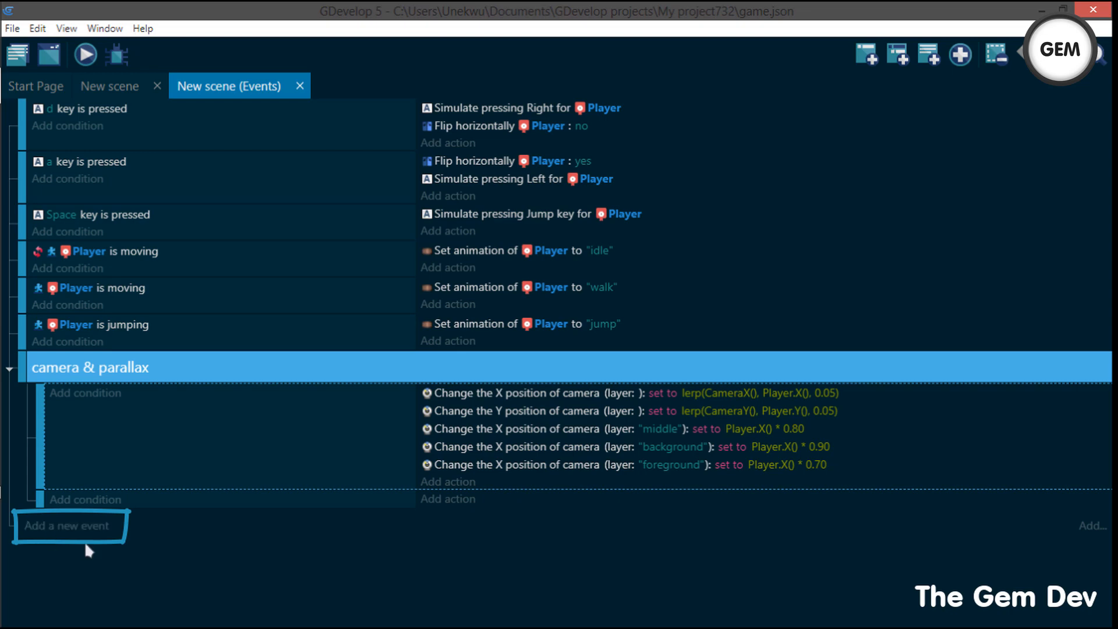
left_click(868, 57)
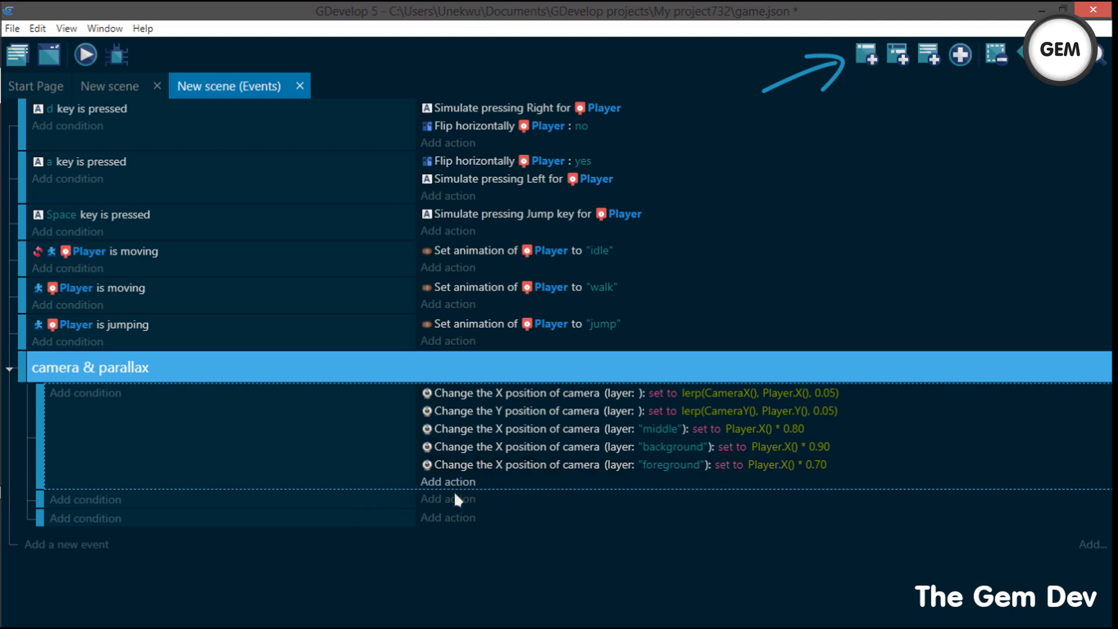
left_click(532, 500)
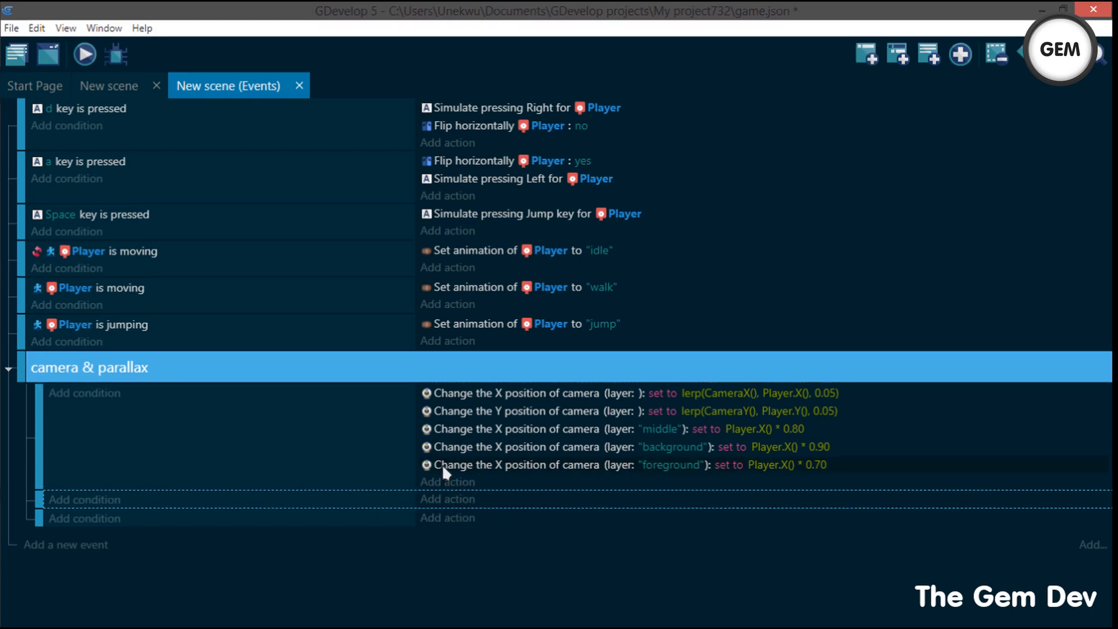
Move the camera X position actions for the middle, background and foreground layers into the empty event below and disable that event
left_click(329, 540)
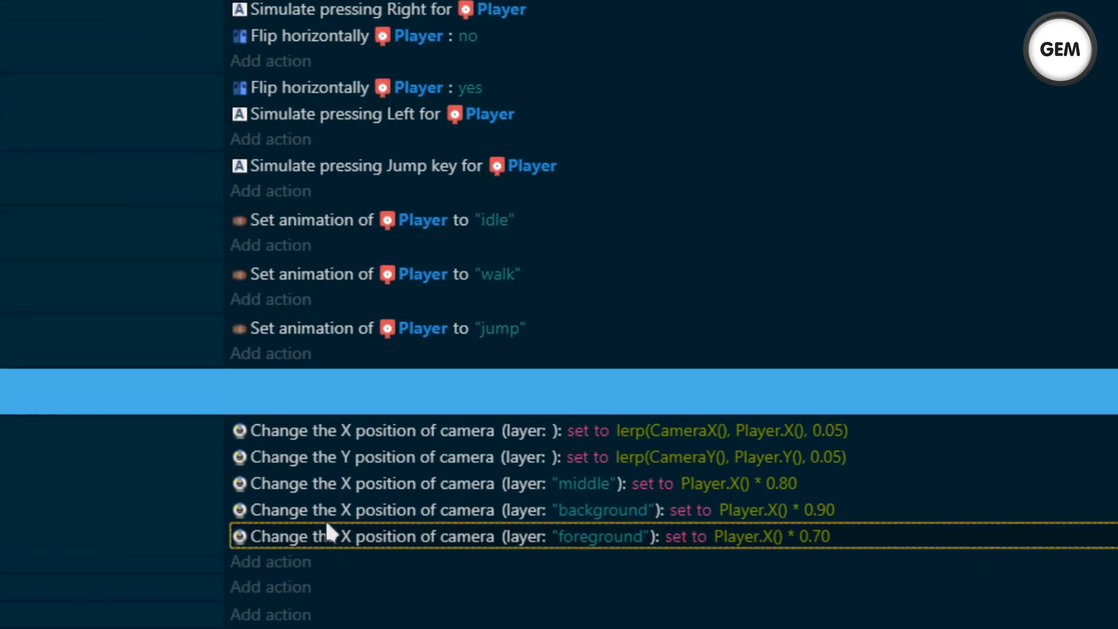
left_click(326, 518, "shift")
left_click(323, 487, "shift")
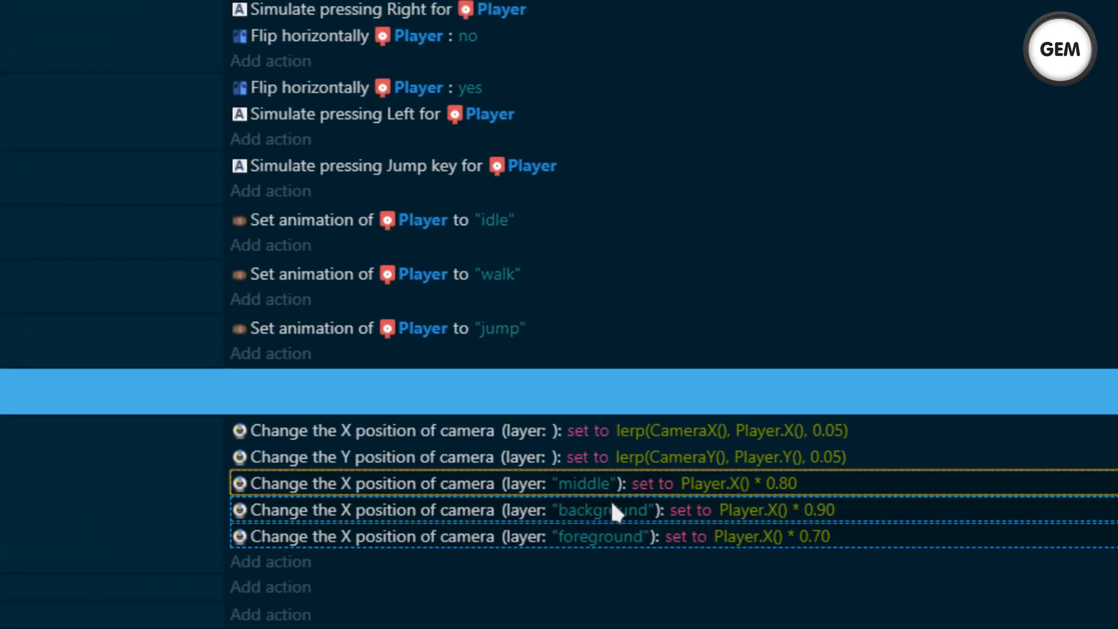
left_click_drag(300, 489, 300, 576)
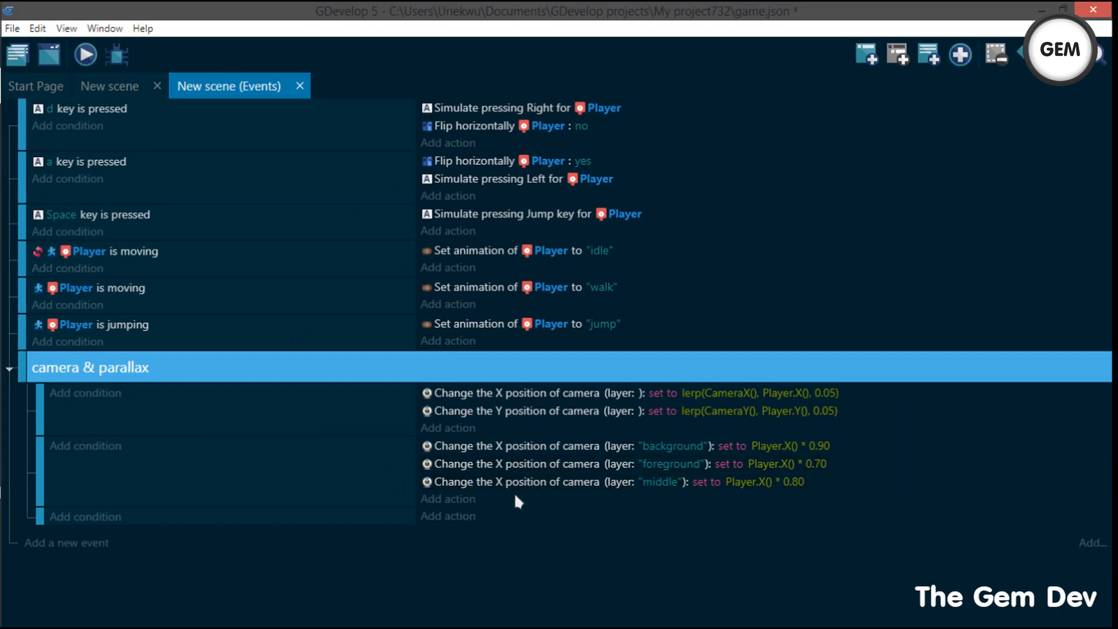
right_click(521, 492)
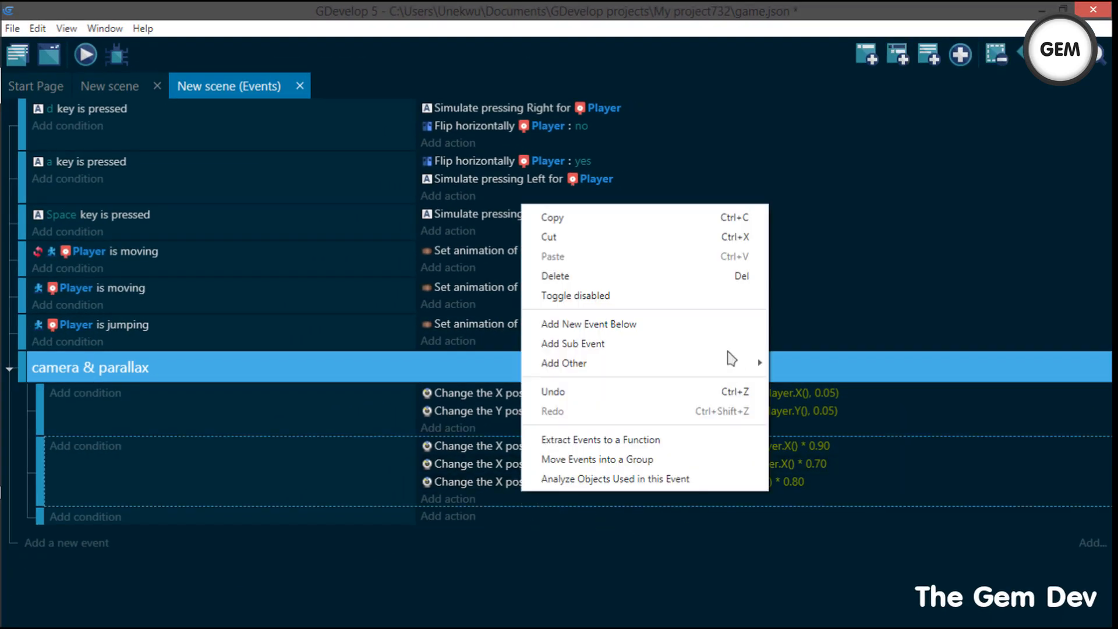
left_click(602, 295)
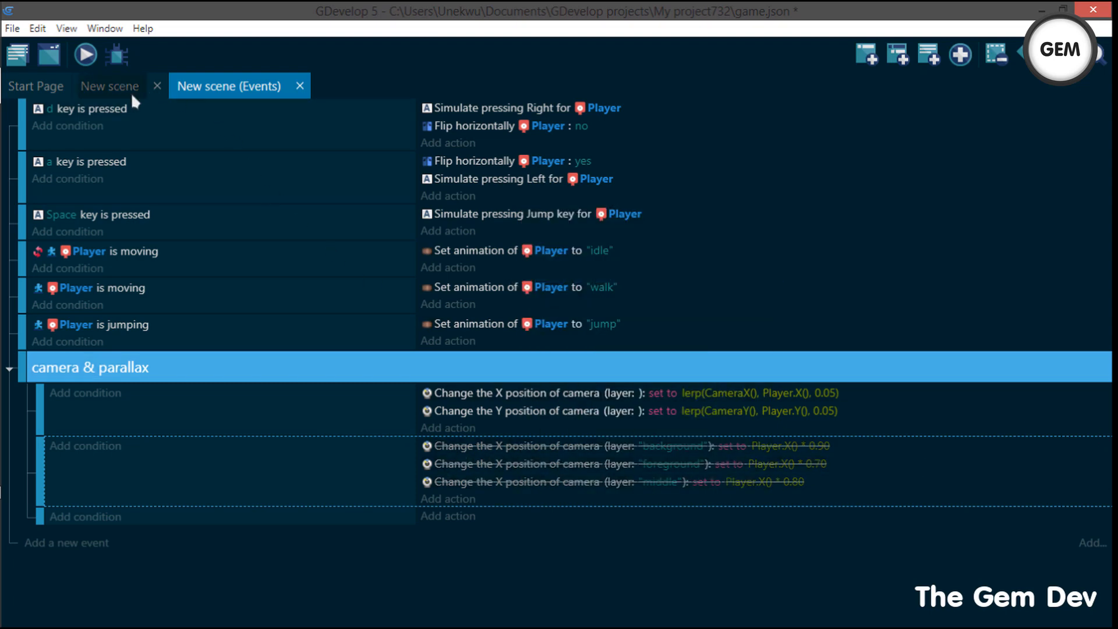
Return to the scene layout and open the background object's image for editing in Piskel
scroll(699, 251, "down", 4)
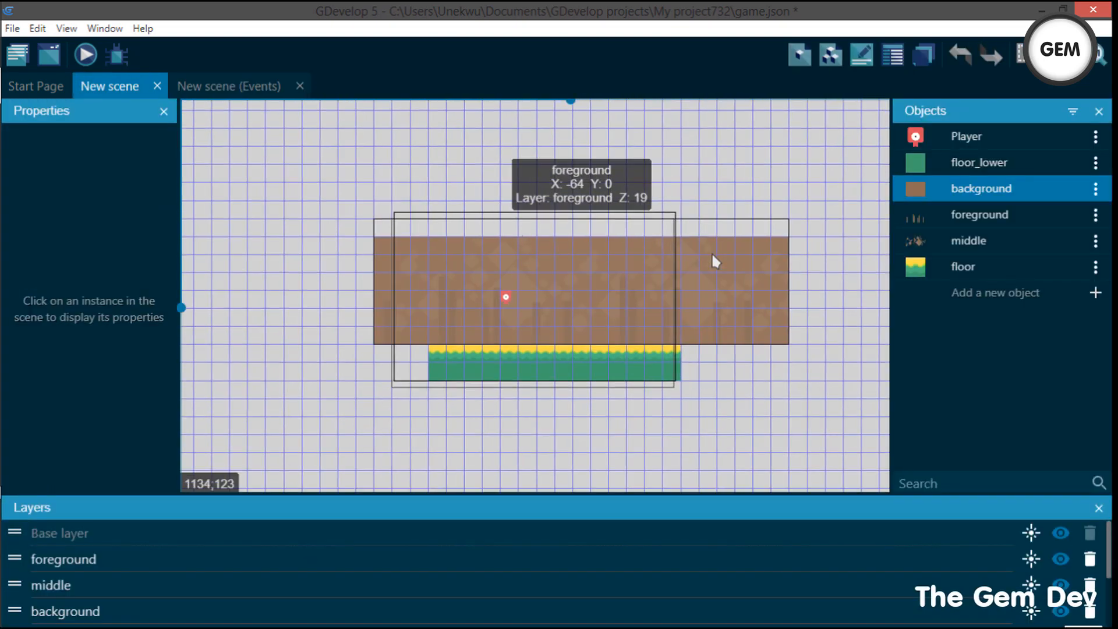
scroll(711, 252, "up", 5)
middle_click_drag(767, 387, 686, 386)
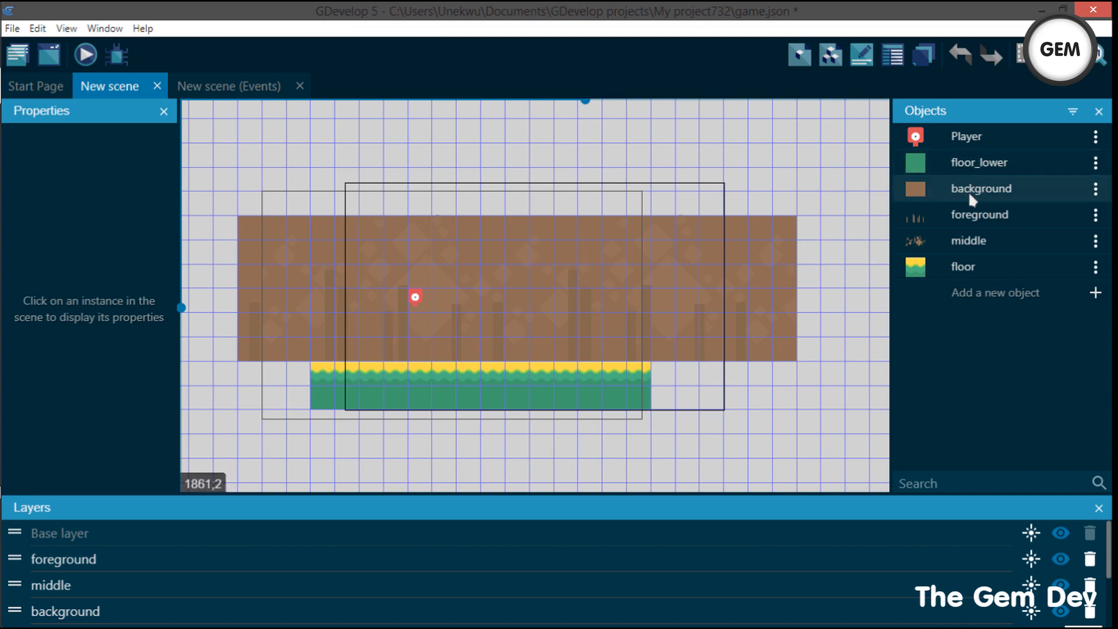
double_click(952, 190)
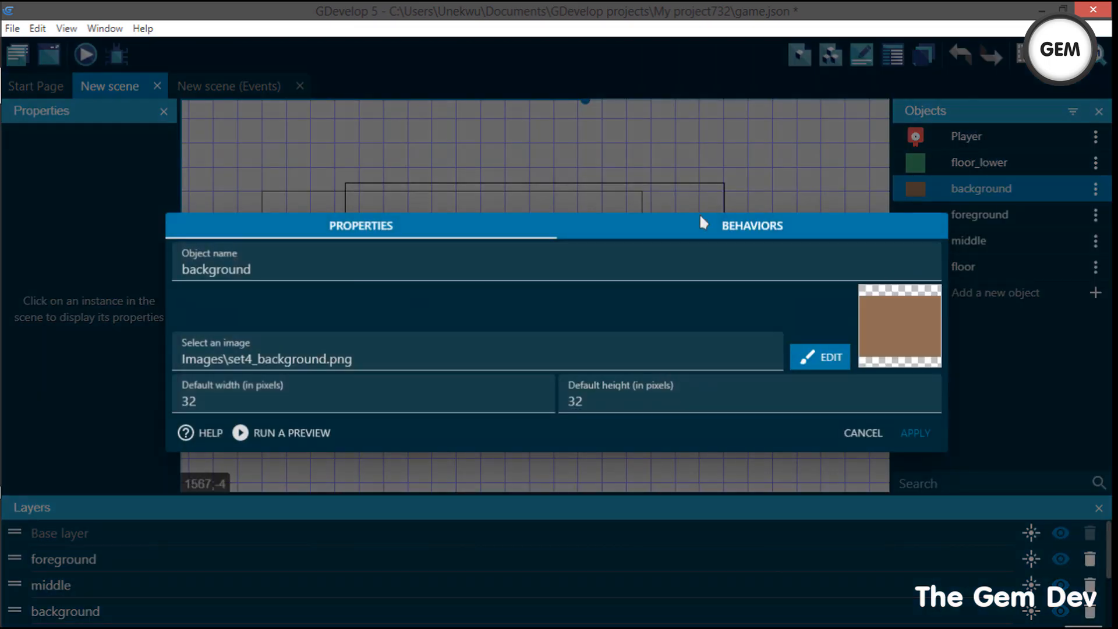
left_click(828, 363)
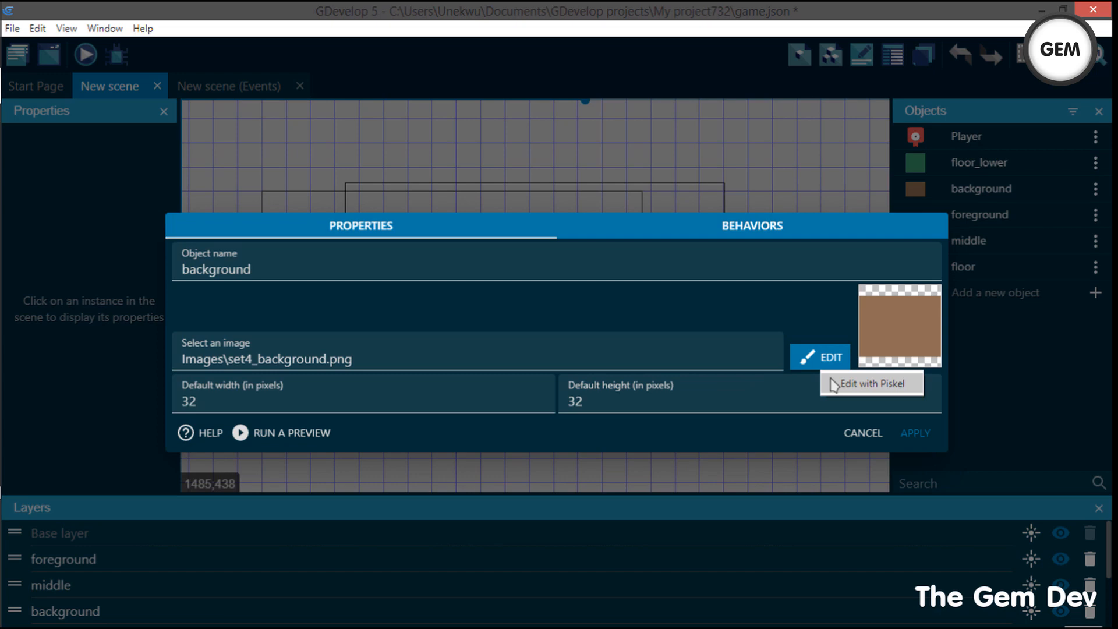
left_click(871, 383)
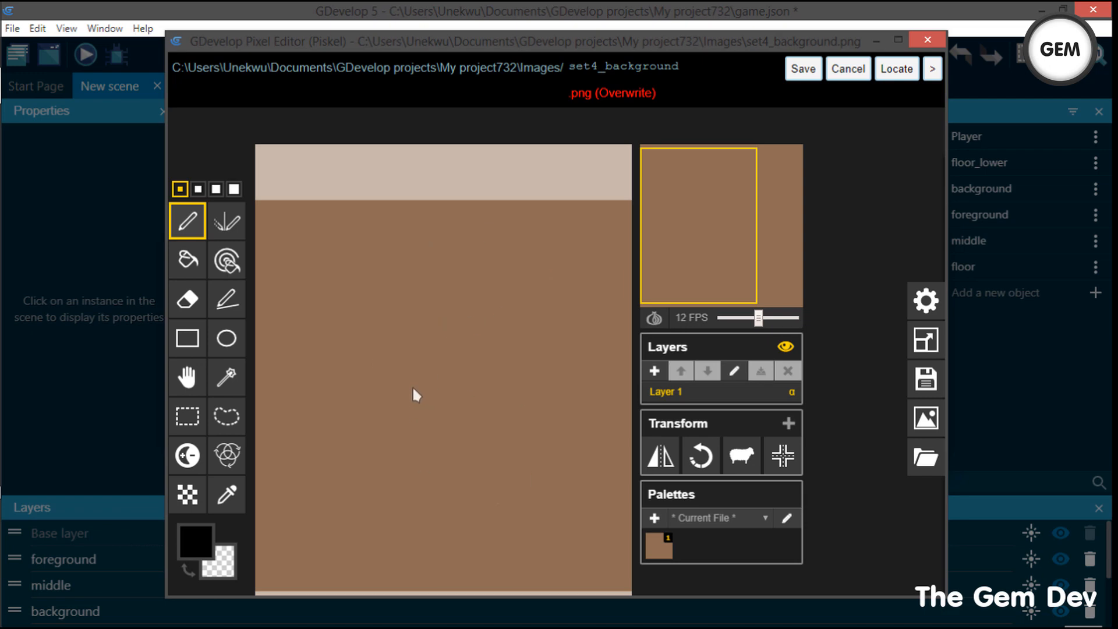
Sample the brown of the background image, copy its hex code, and close the image and object editors without saving
key("o")
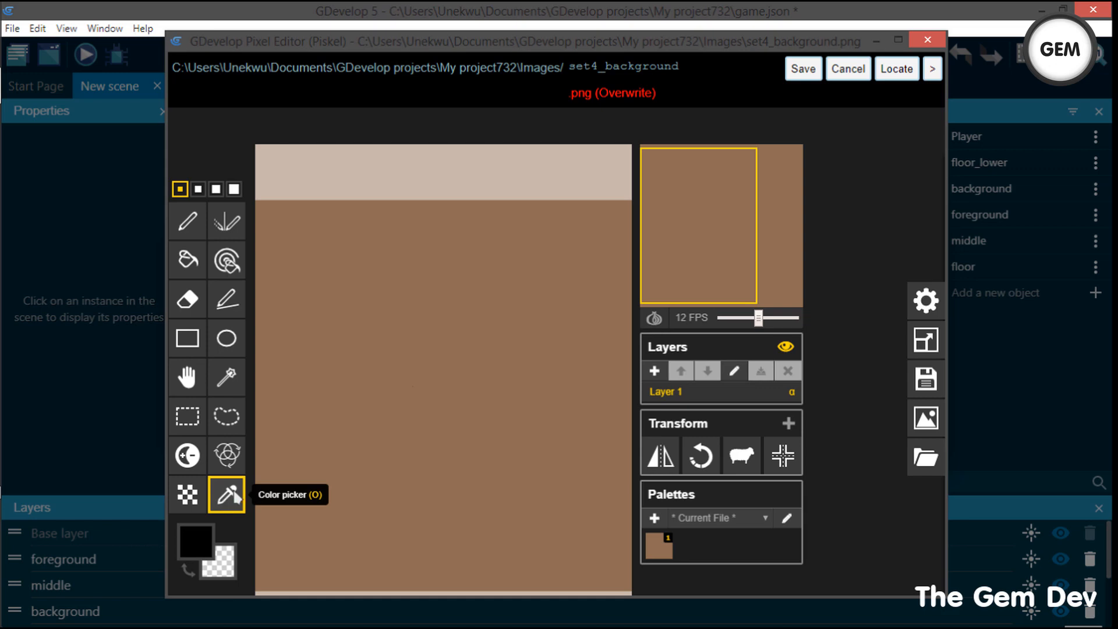
left_click(466, 318)
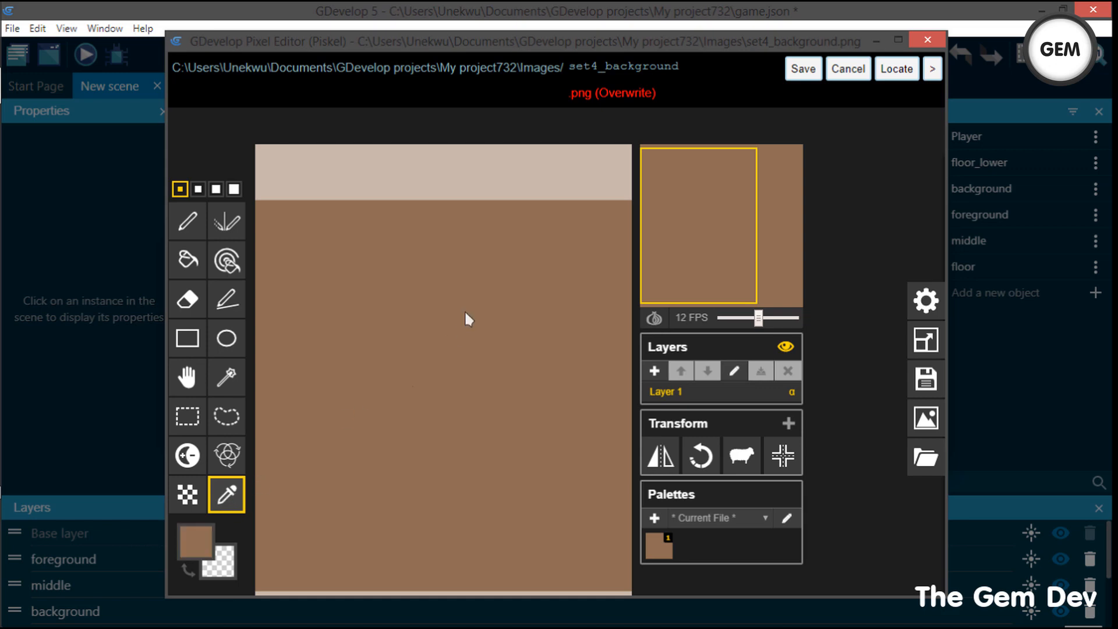
left_click(195, 539)
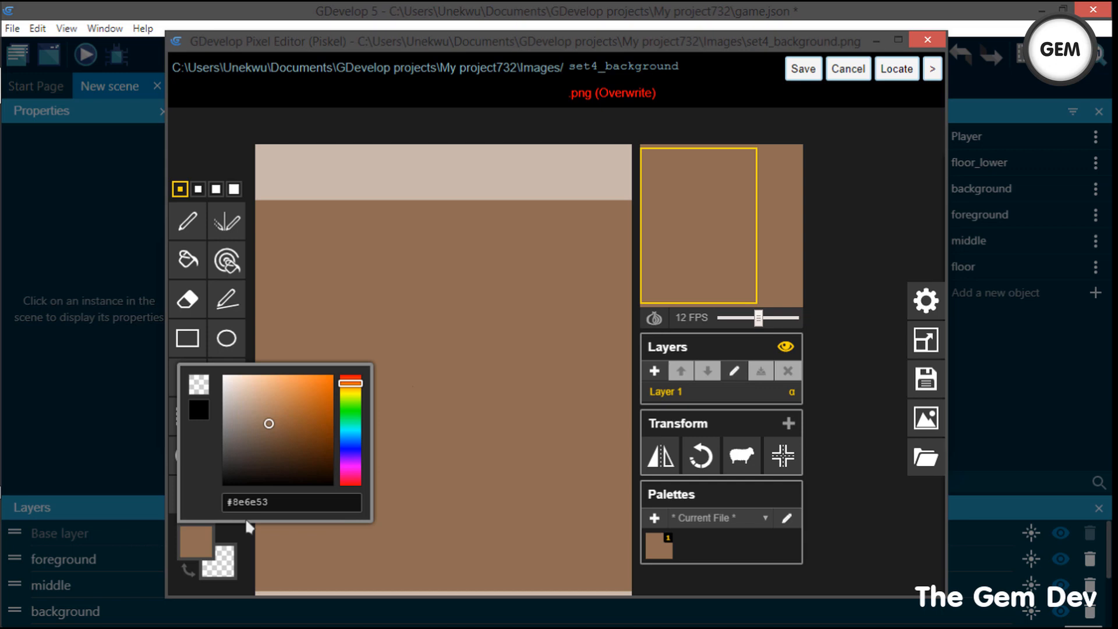
double_click(287, 501)
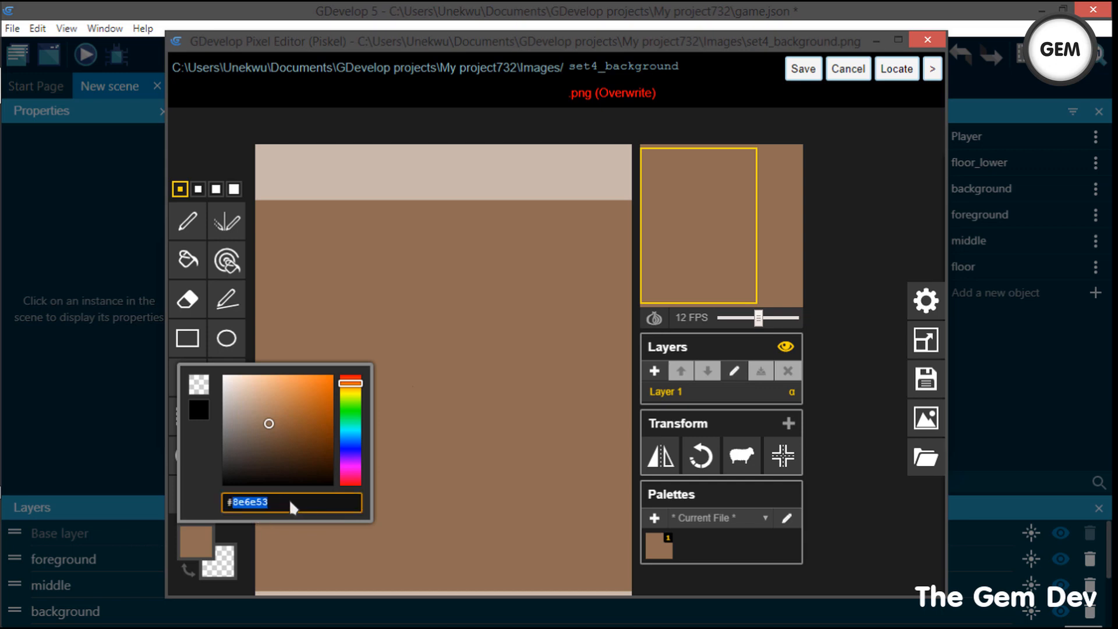
left_click(572, 254)
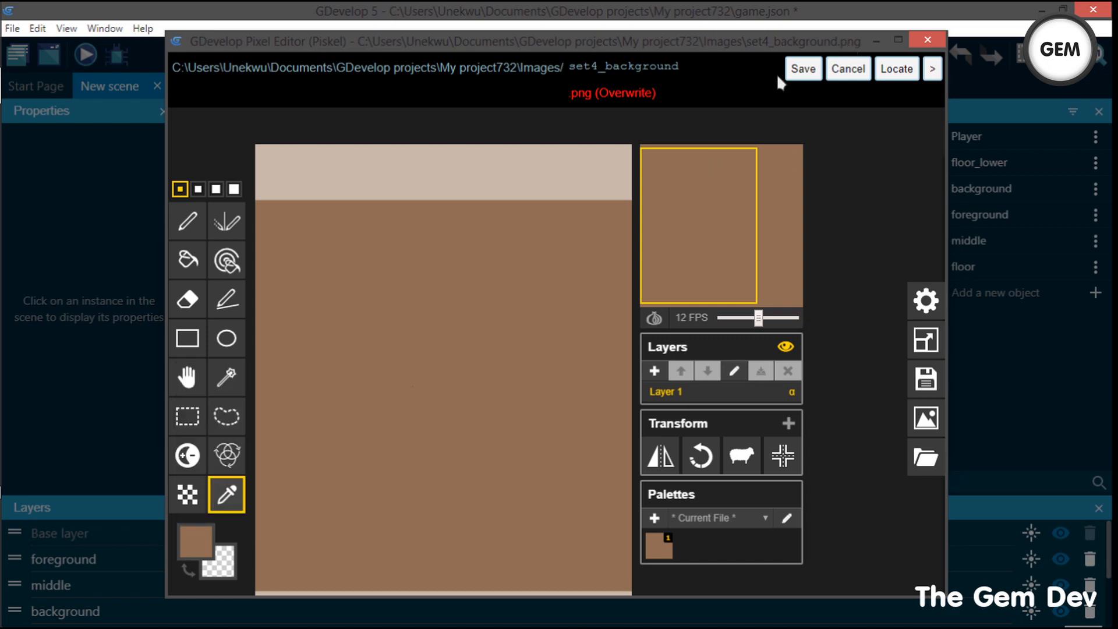
left_click(848, 68)
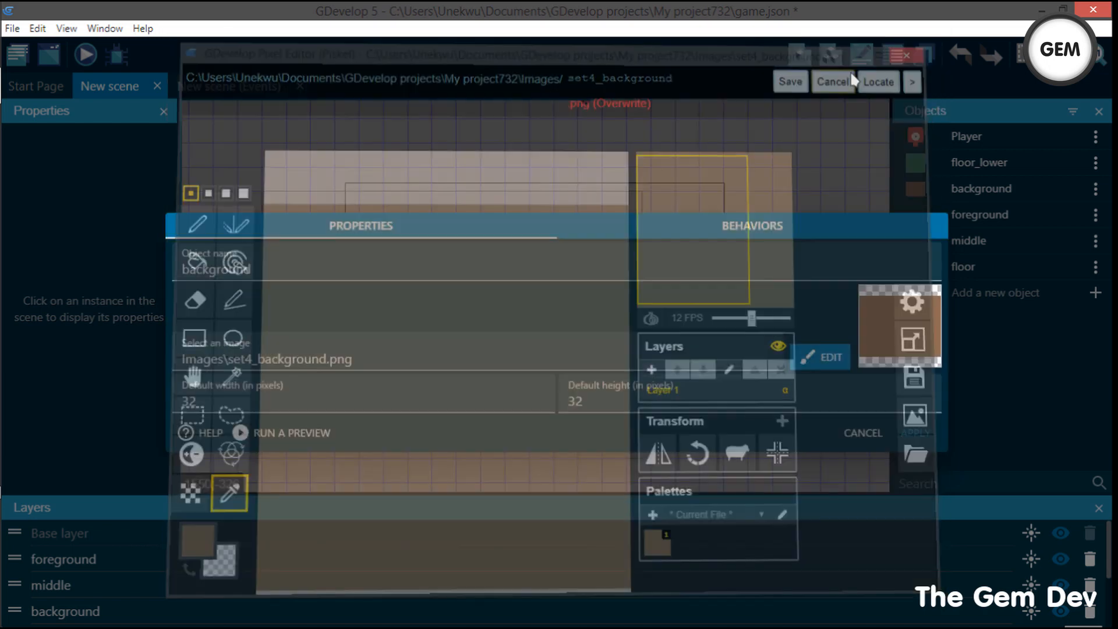
left_click(875, 427)
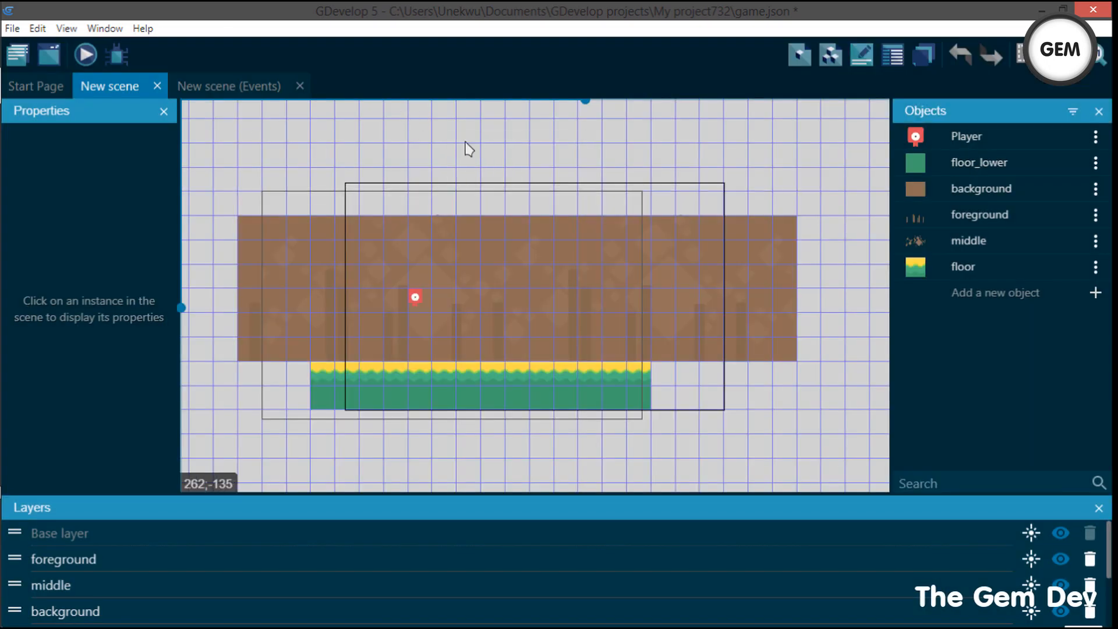
Set the scene background color to hex 8E6E53 in the scene properties and apply the change
scroll(606, 165, "down", 2)
scroll(607, 167, "up", 3)
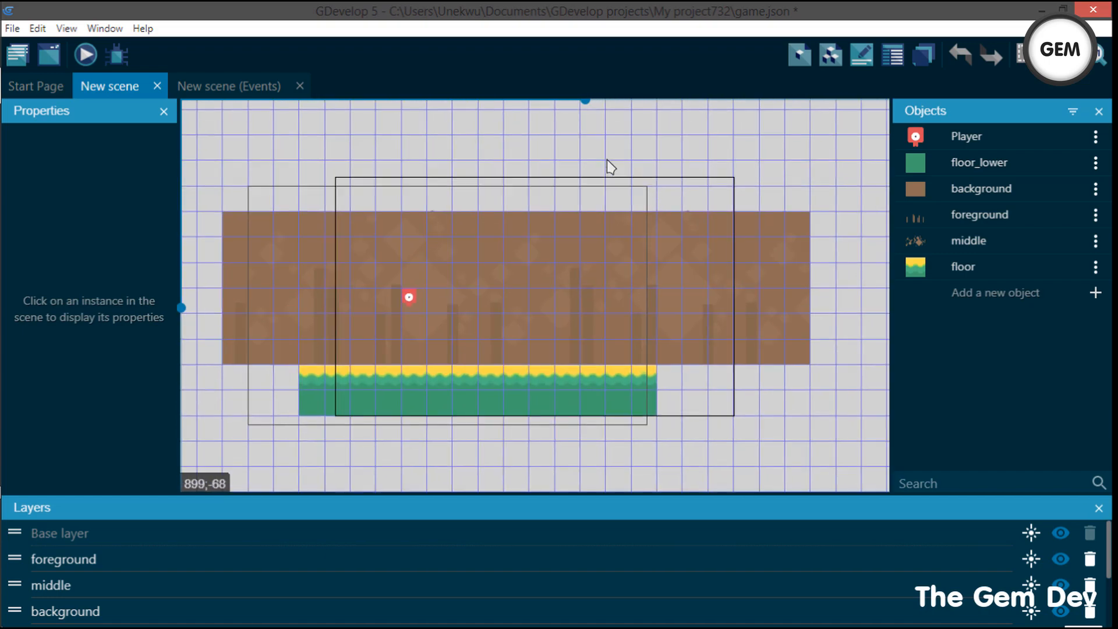
right_click(712, 159)
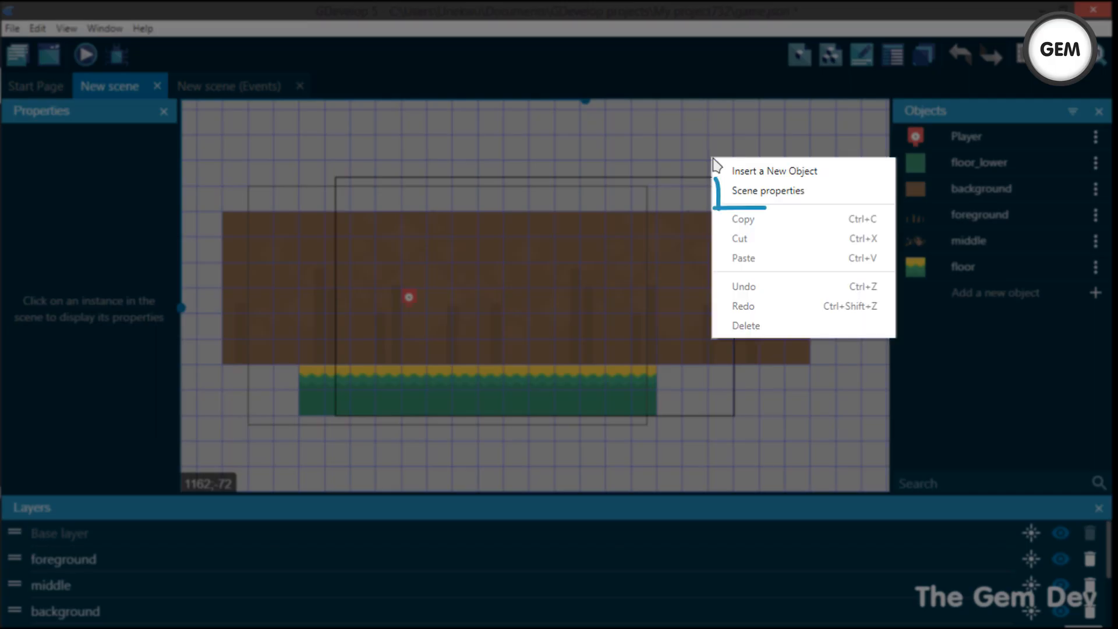
left_click(725, 190)
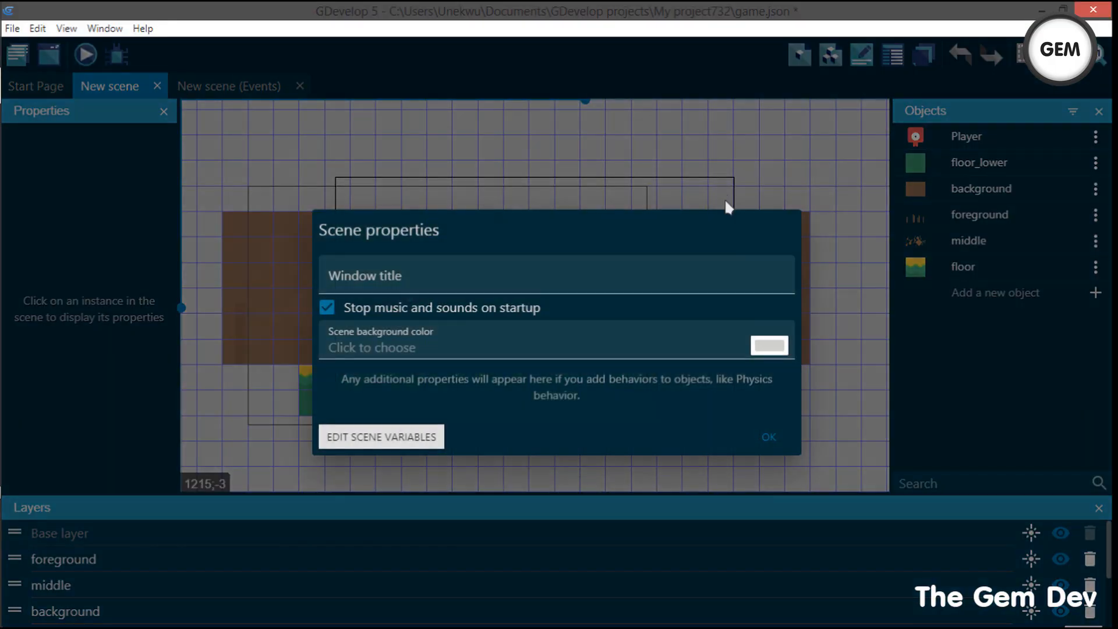
left_click(768, 345)
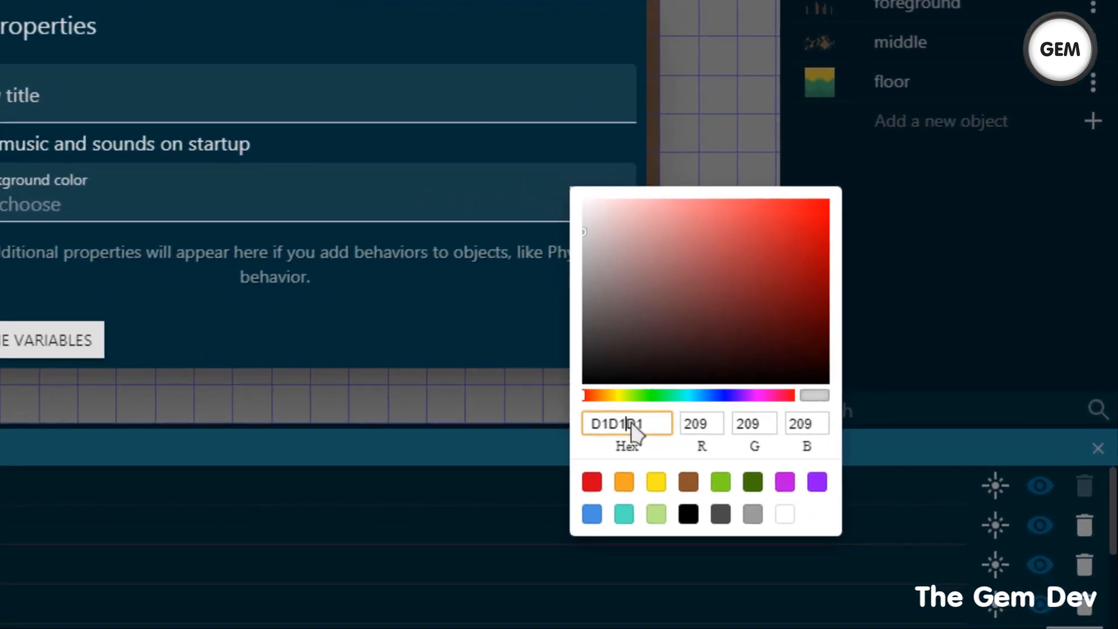
double_click(791, 492)
type("8E6E53")
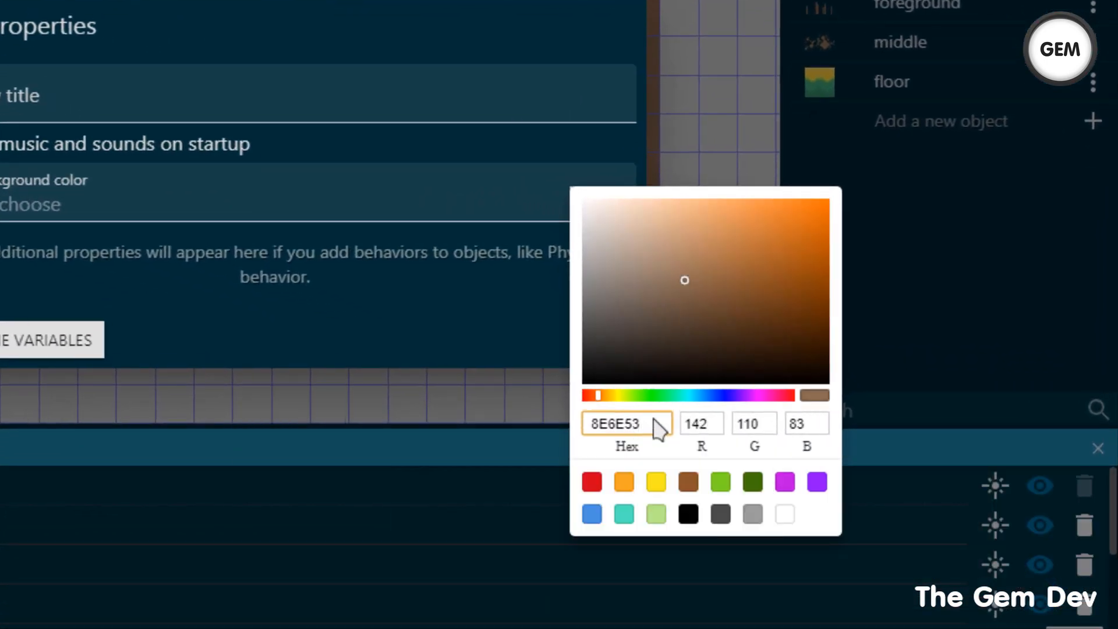
left_click(530, 339)
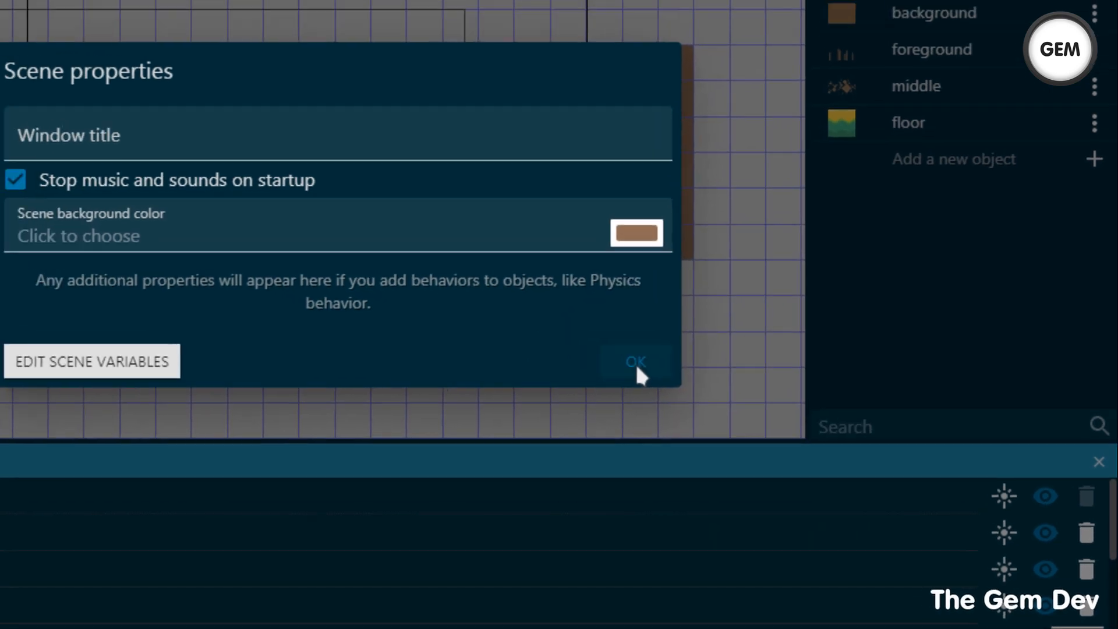
left_click(597, 340)
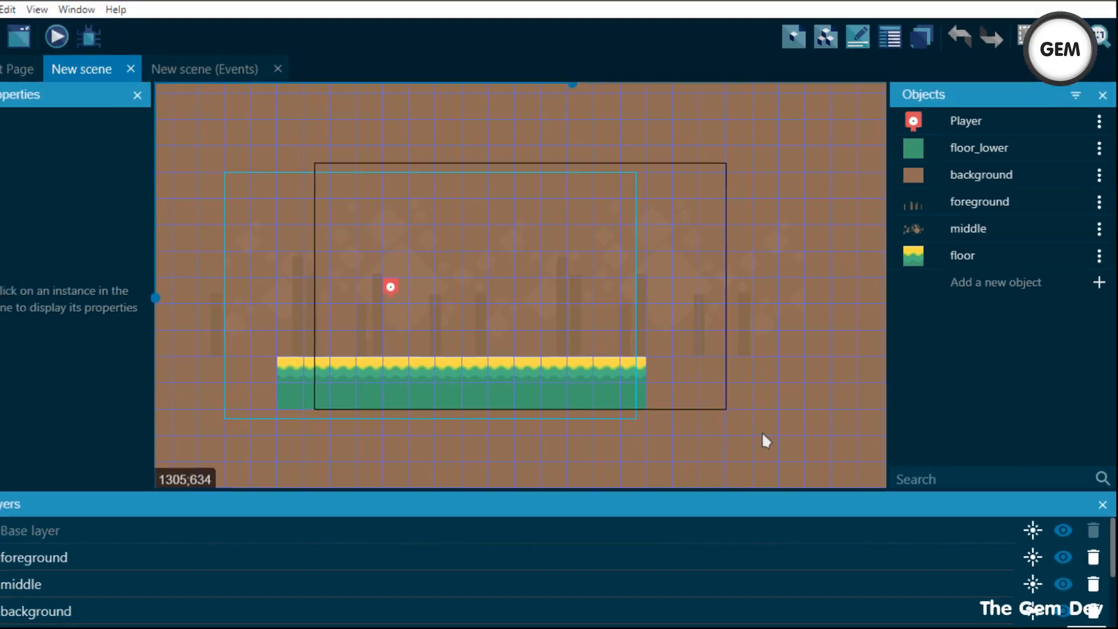
Enlarge the layers area and delete the foreground layer, moving its objects to the Base layer
scroll(835, 353, "up", 5)
middle_click_drag(813, 414, 624, 403)
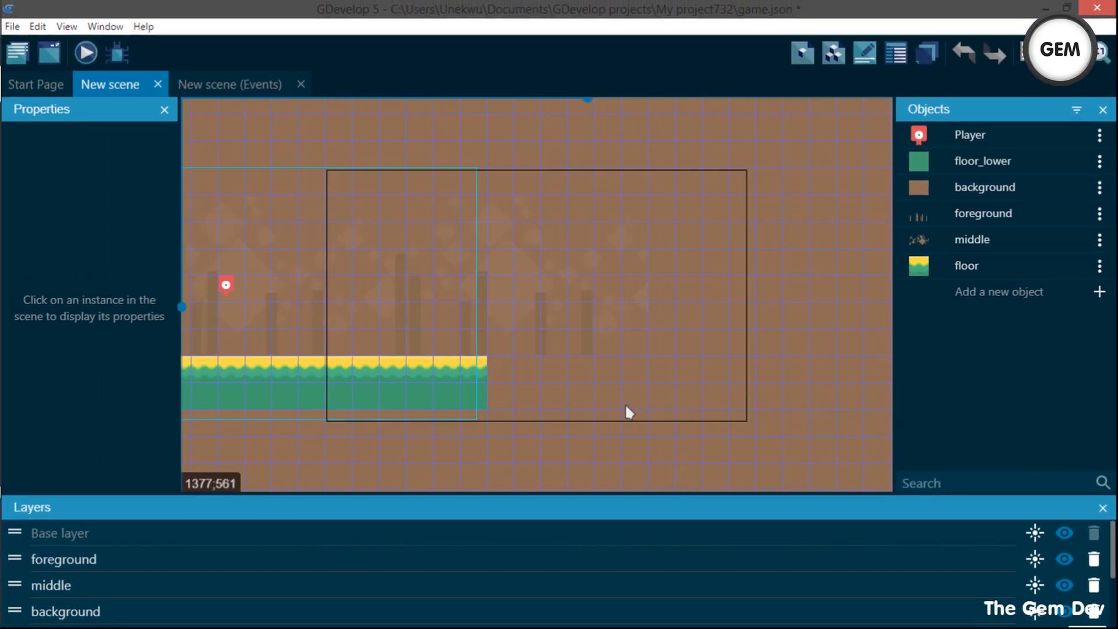
scroll(701, 324, "up", 4)
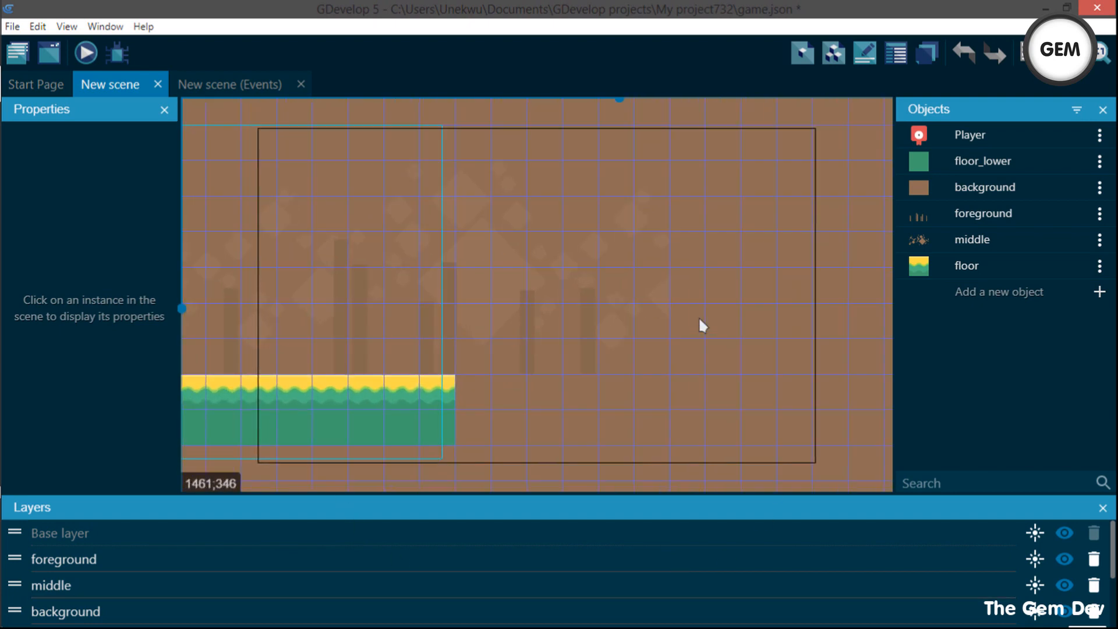
scroll(700, 322, "down", 3)
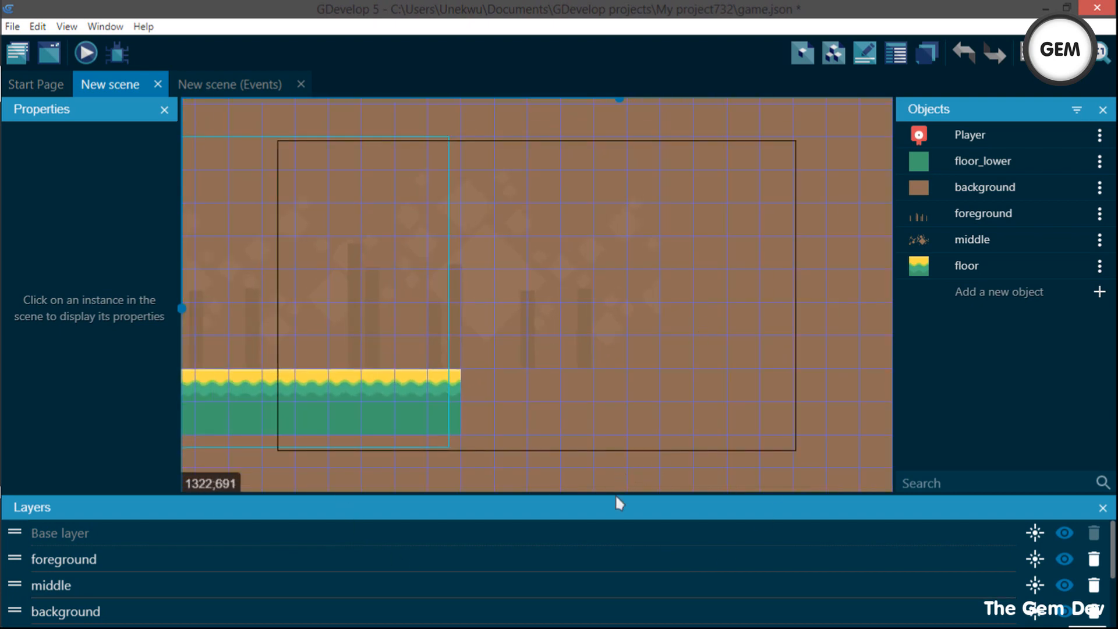
left_click_drag(617, 495, 628, 391)
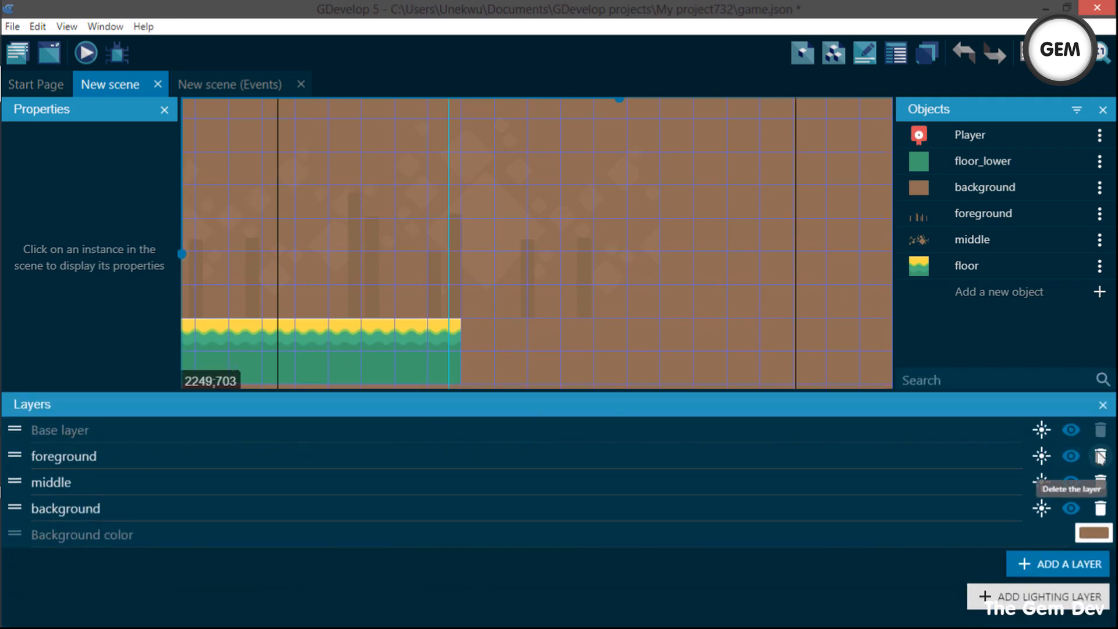
left_click(1099, 457)
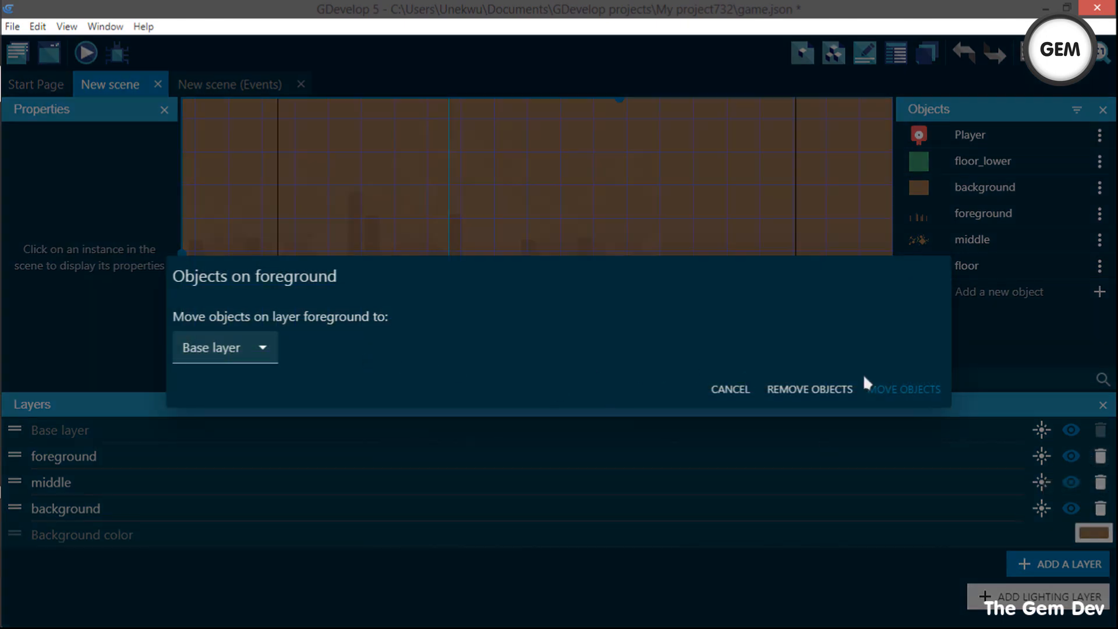
left_click(907, 389)
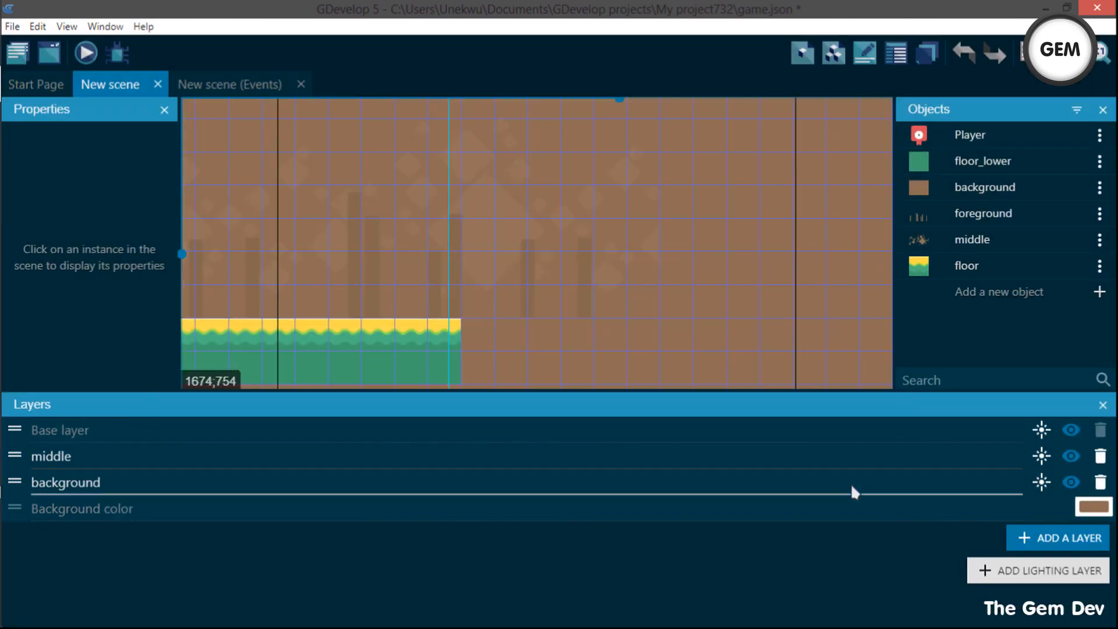
Delete the middle and background layers, moving the objects of both to the Base layer
left_click(1100, 456)
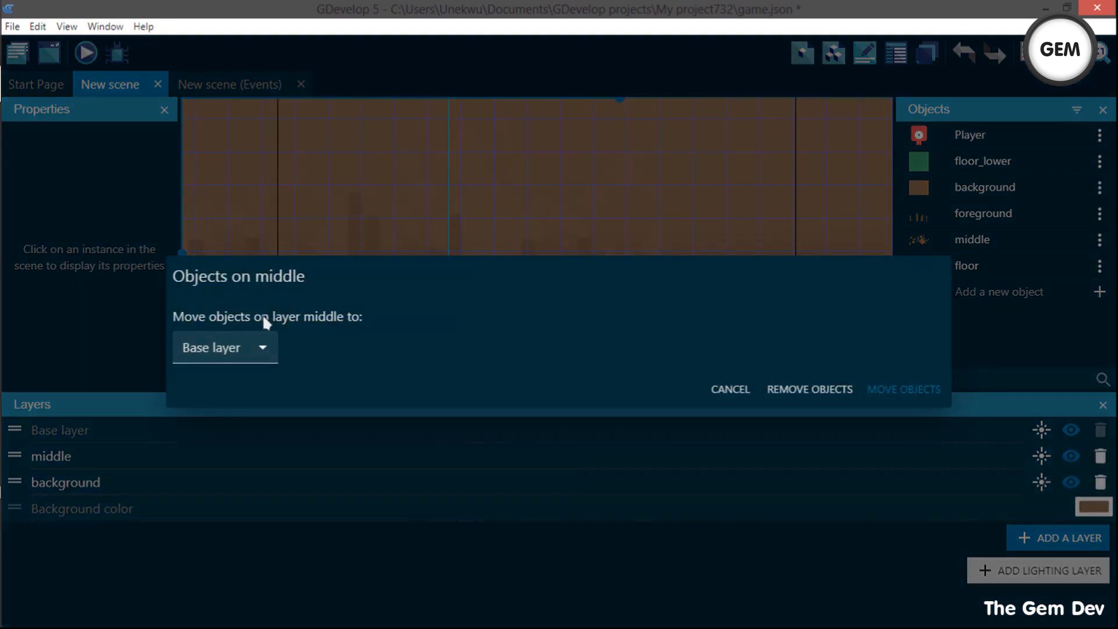
left_click(220, 348)
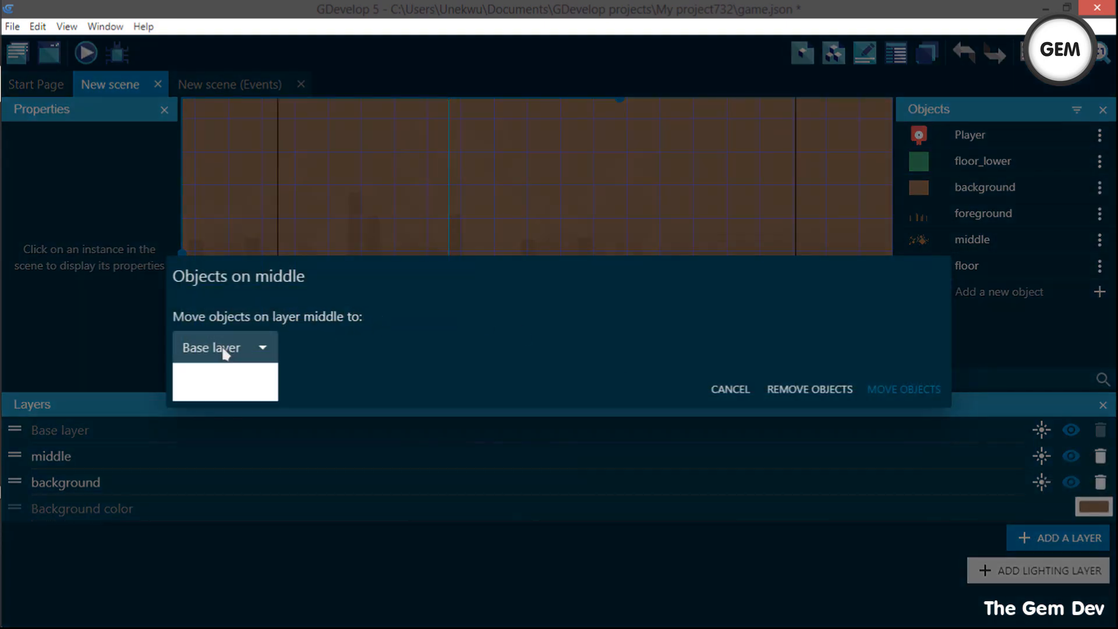
left_click(378, 358)
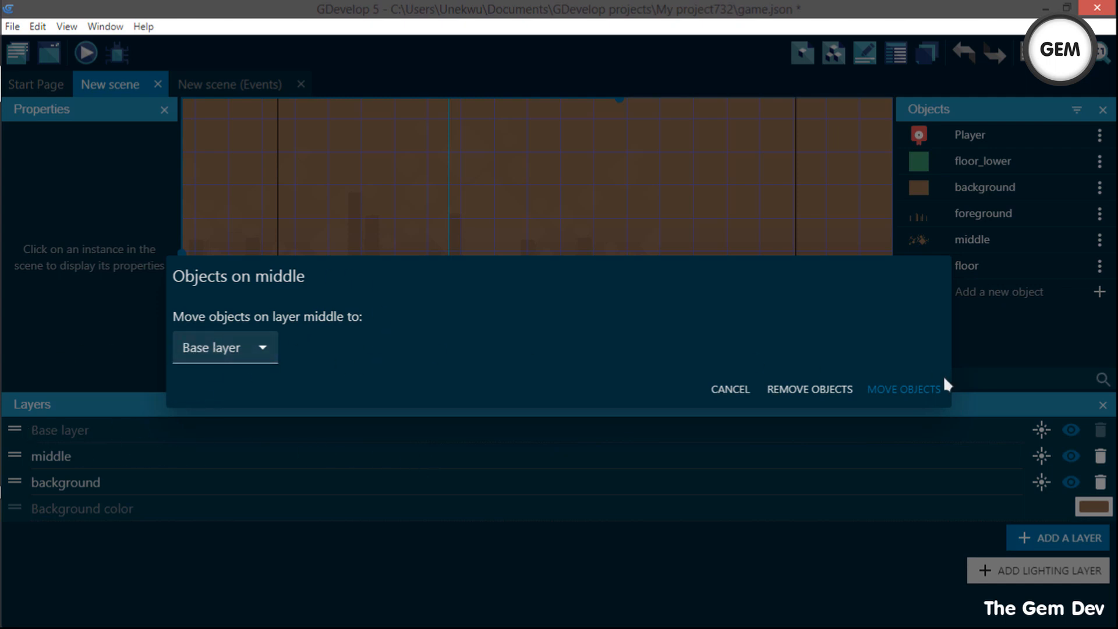
left_click(898, 389)
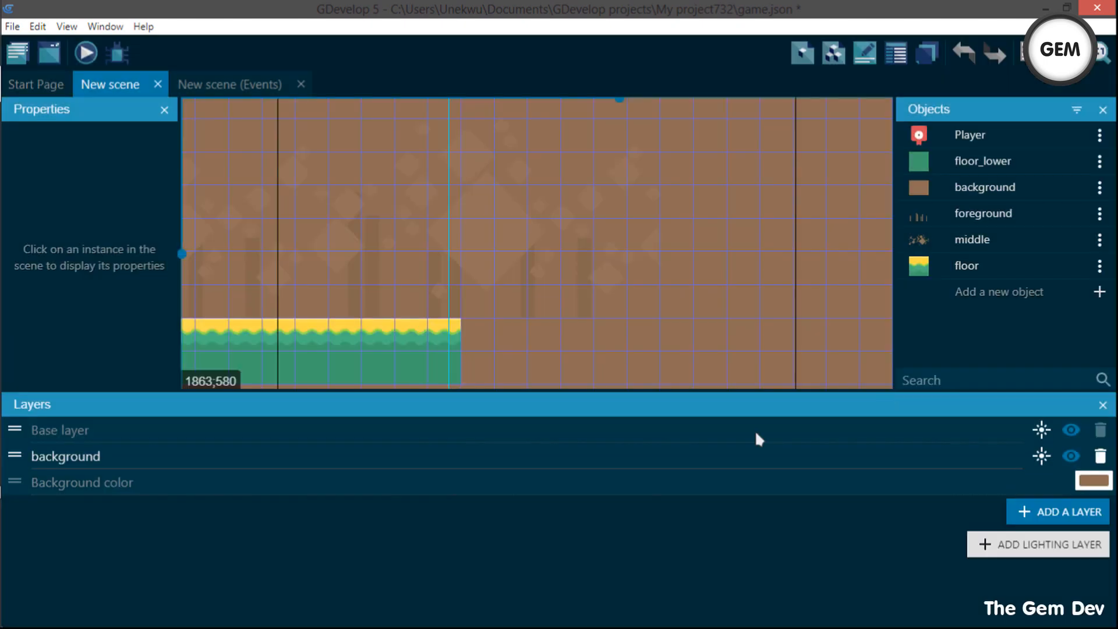
left_click(1099, 454)
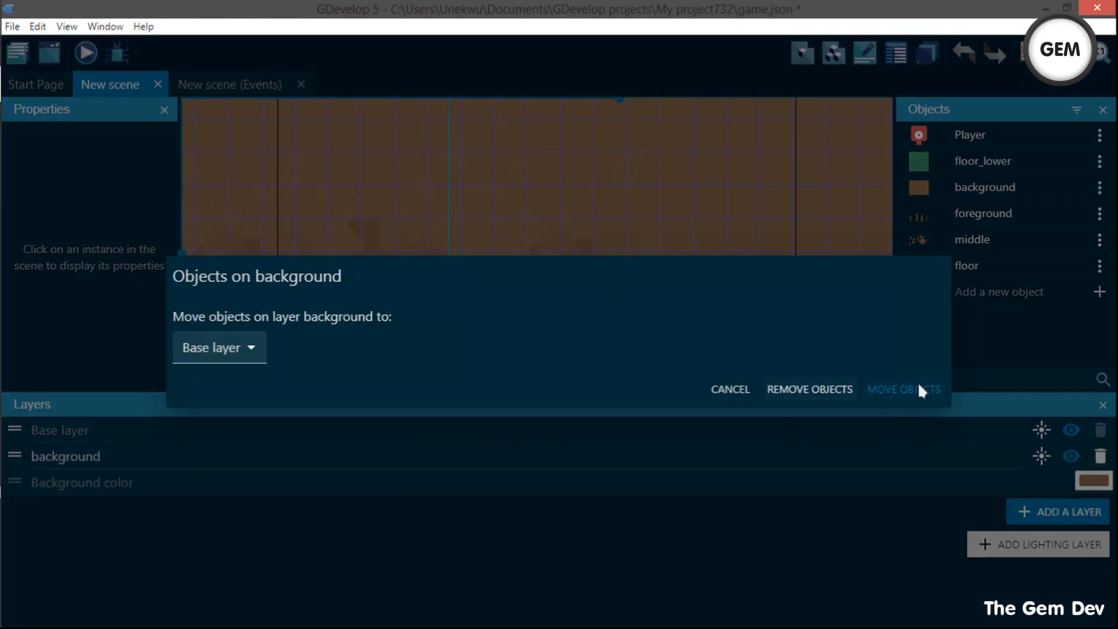
left_click(919, 387)
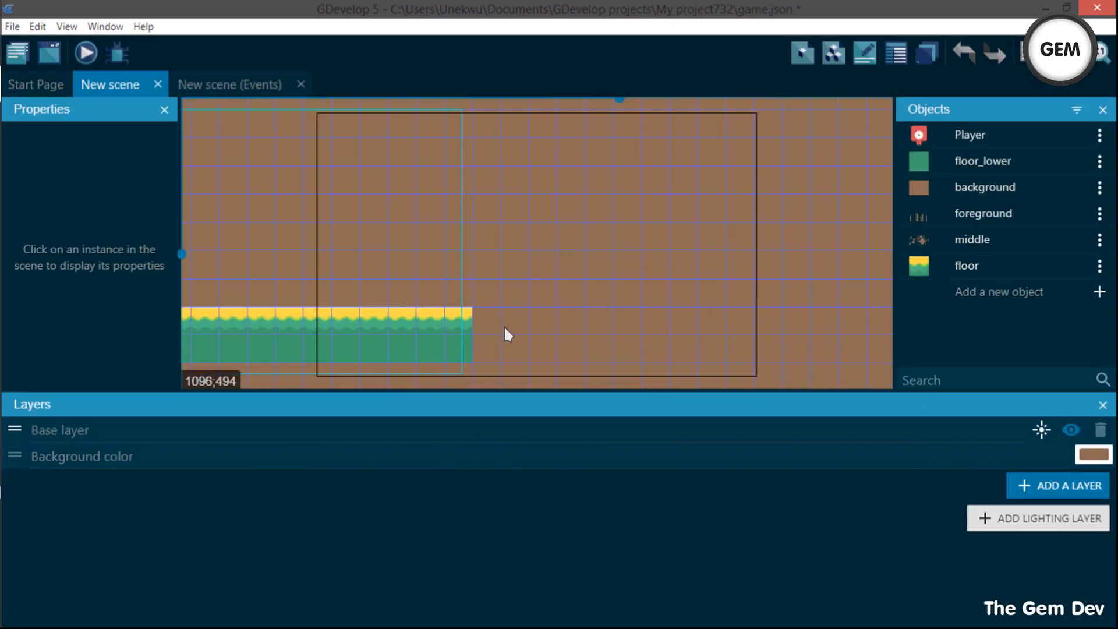
Examine the background instance's extent and stacking against the other objects, and shrink the layers area to enlarge the scene view
left_click(633, 244)
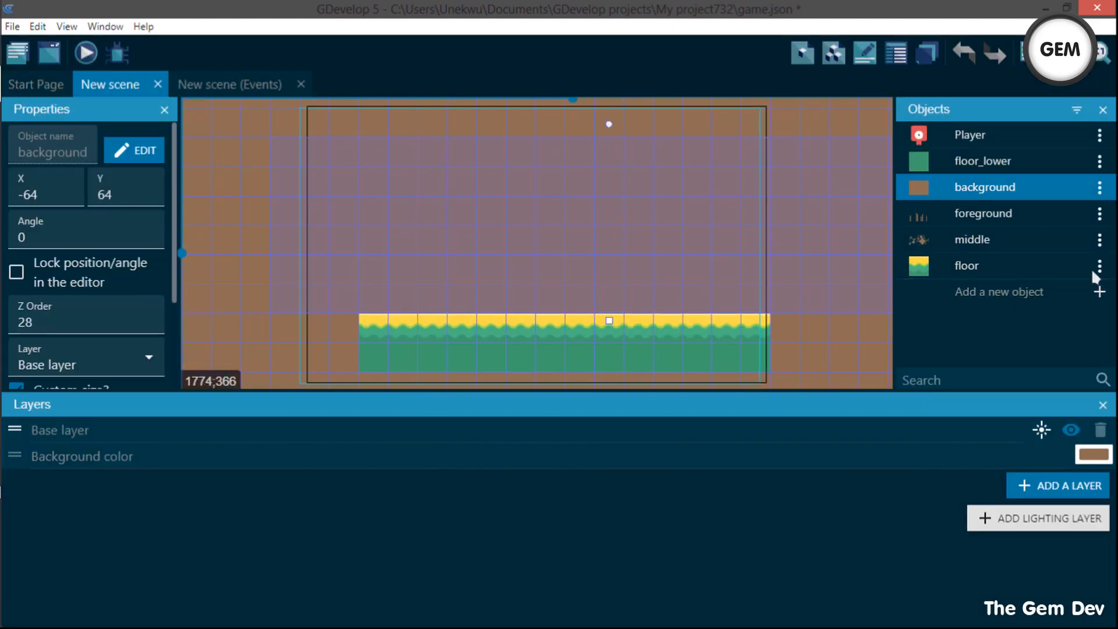
mouse_move(1091, 268)
middle_mouse_down()
mouse_move(935, 263)
mouse_move(1073, 275)
middle_mouse_up()
scroll(653, 236, "up", 8)
scroll(653, 235, "down", 11)
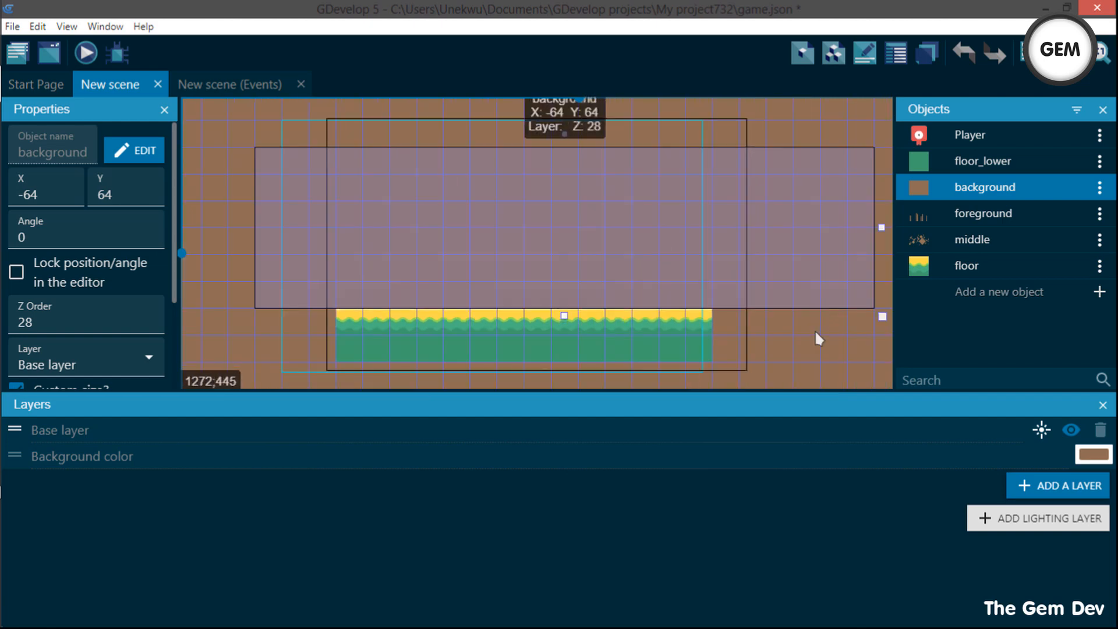
left_click(807, 361)
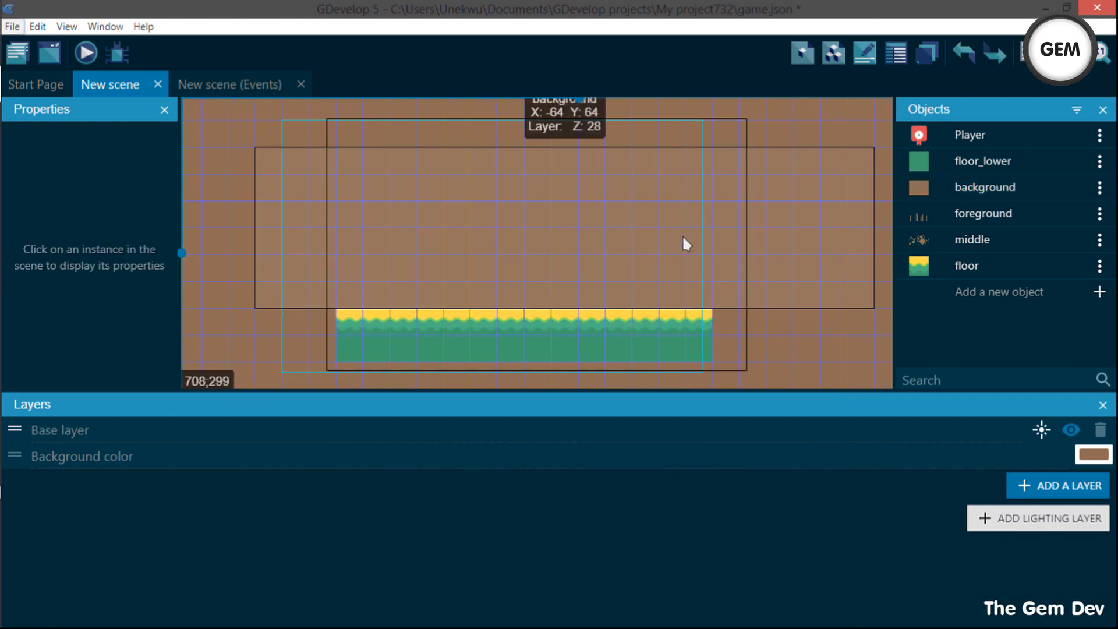
scroll(606, 198, "down", 3)
scroll(606, 198, "up", 2)
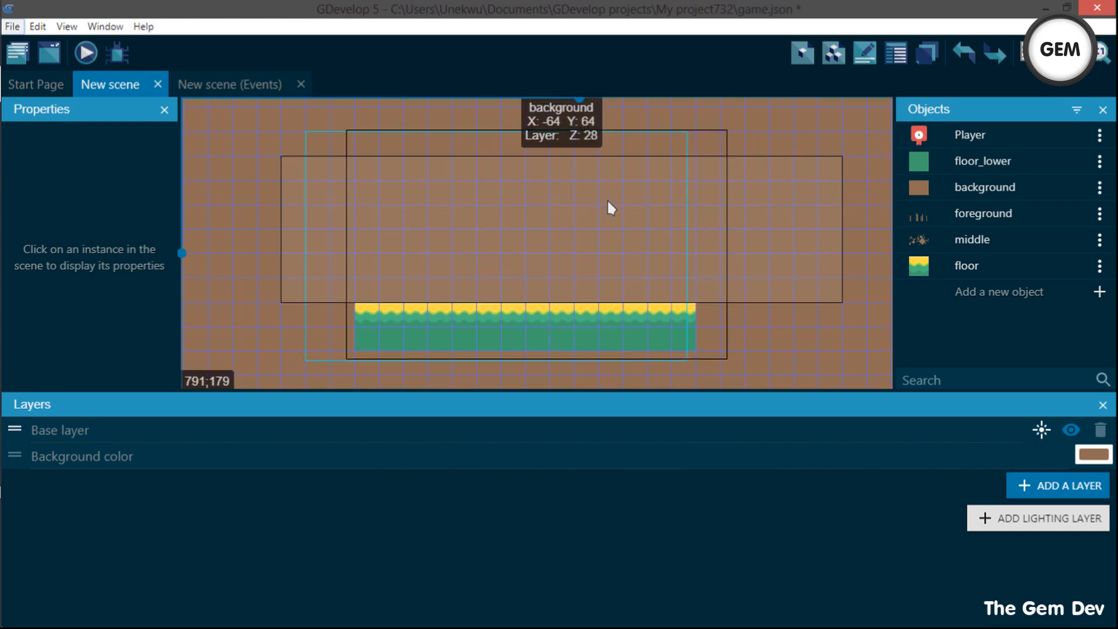
scroll(607, 202, "down", 1)
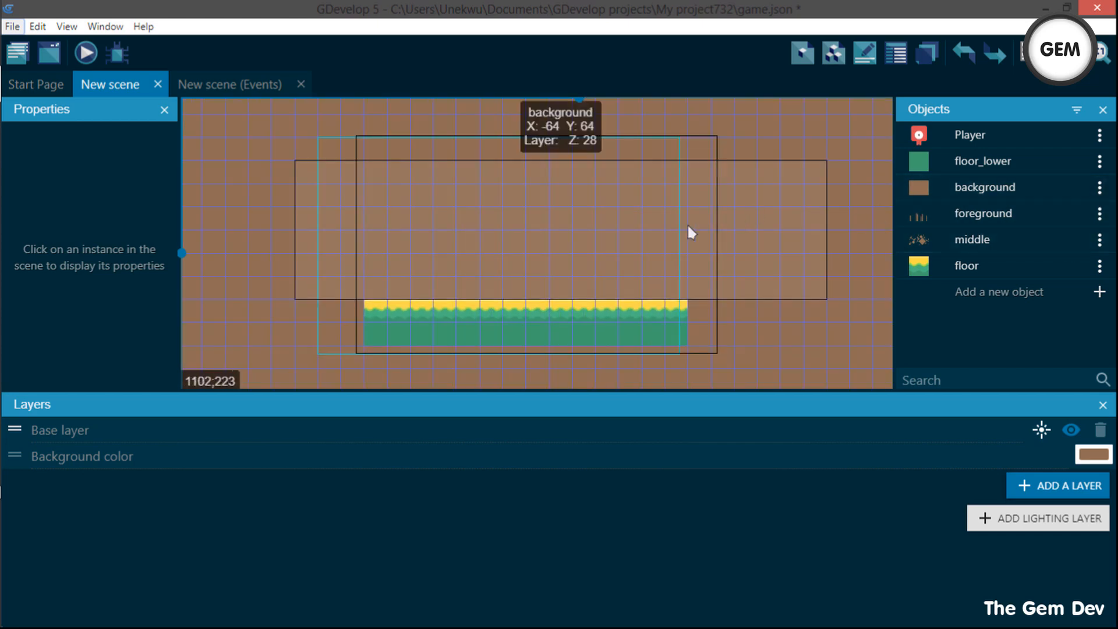
left_click(586, 227)
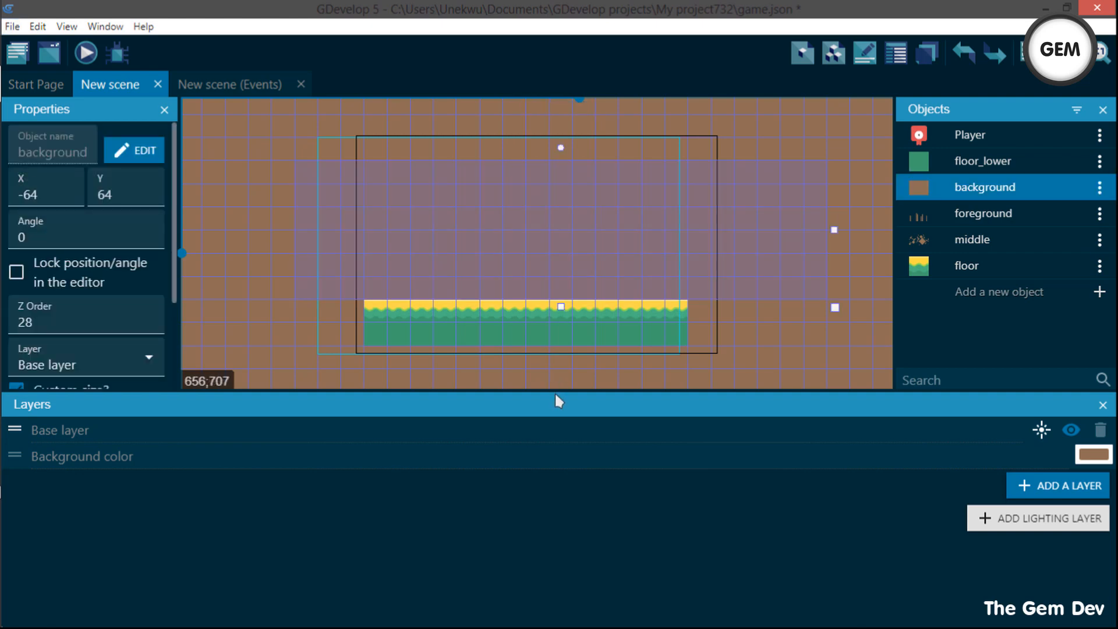
left_click_drag(556, 397, 551, 503)
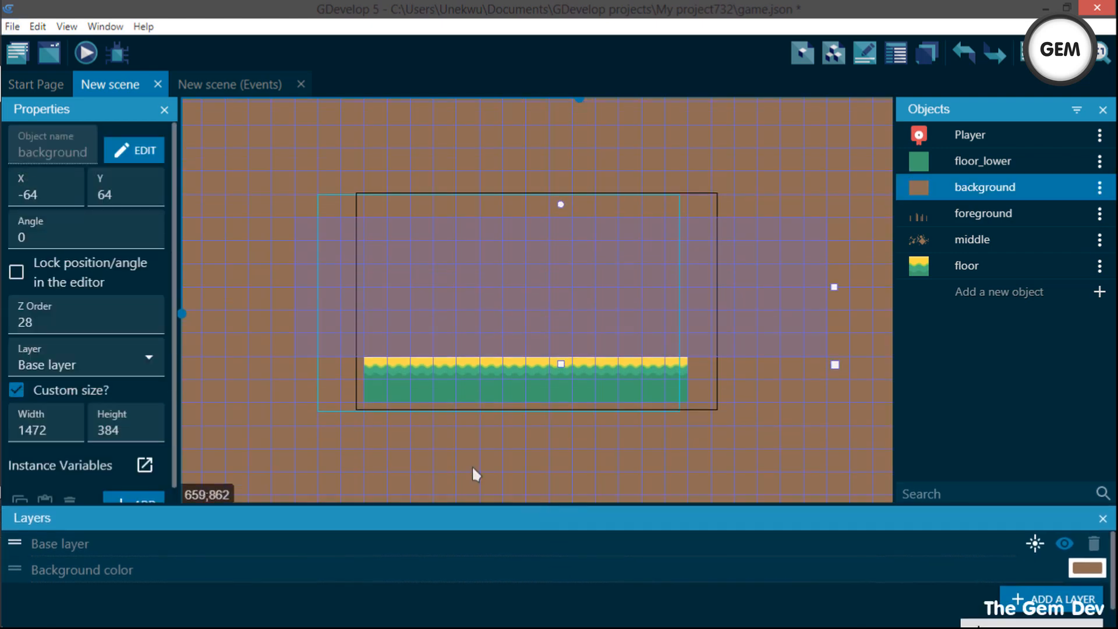
Move the background instance away to X -576, Y -64 to uncover the objects behind it, and delete it from the scene
left_click_drag(536, 314, 492, 231)
left_click(745, 152)
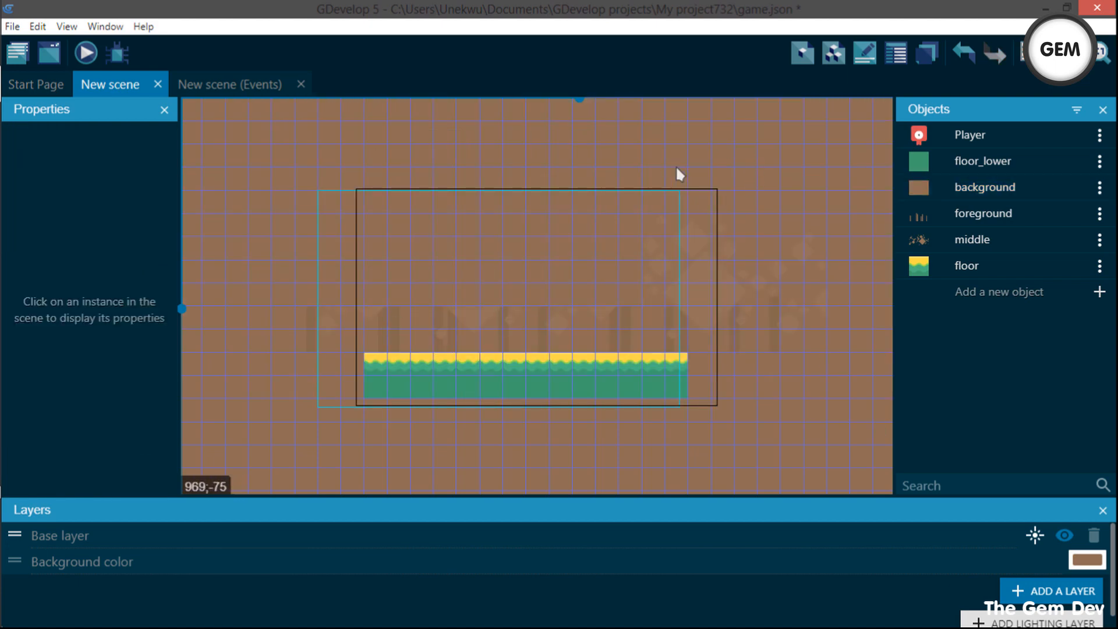
left_click(527, 234)
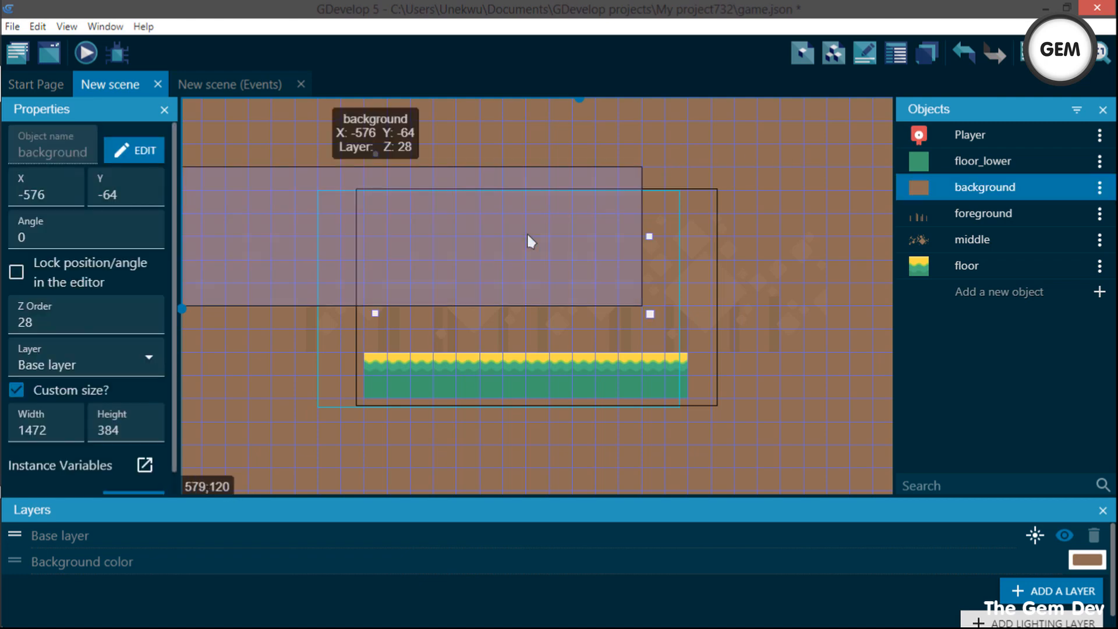
key("ctrl+z")
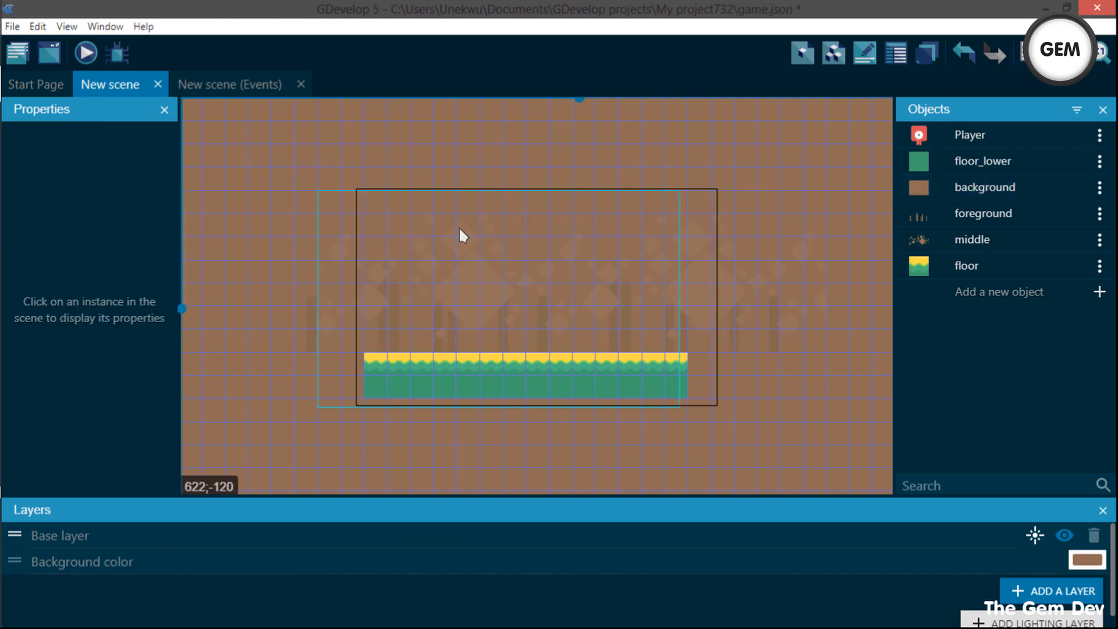
Move the middle instance straight up to Y -64, keeping X at 0
scroll(529, 330, "up", 5)
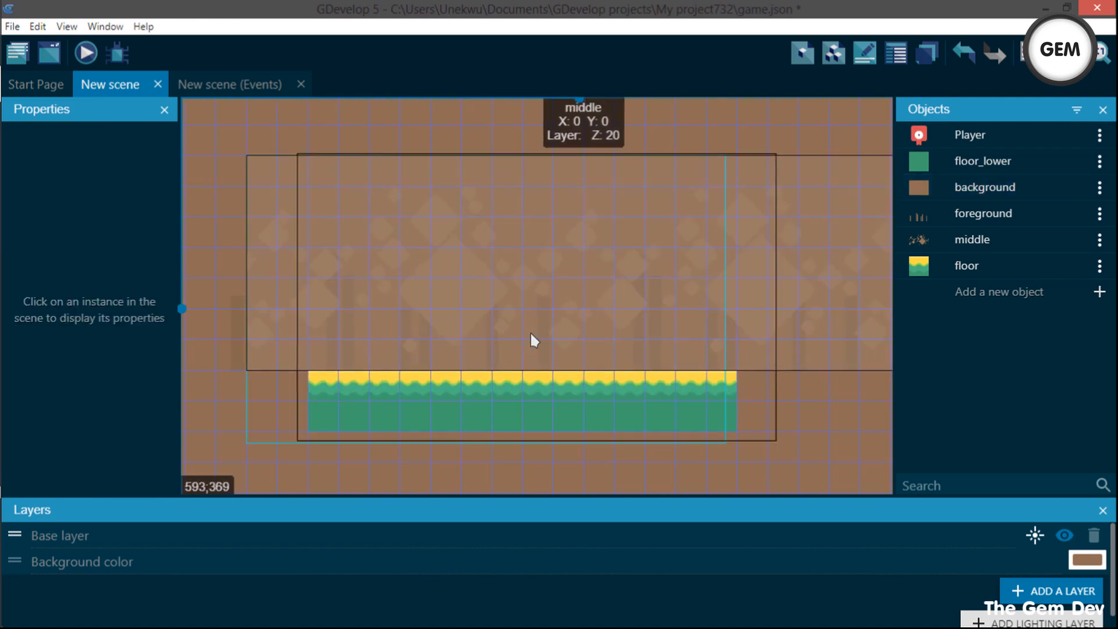
left_click(447, 328)
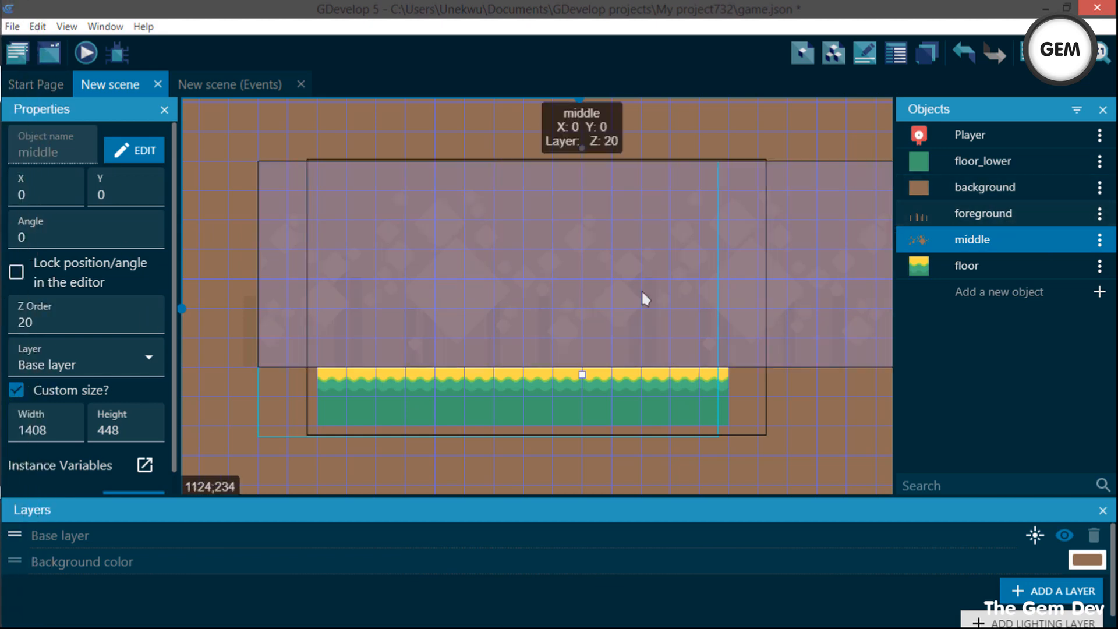
left_click_drag(605, 298, 610, 279)
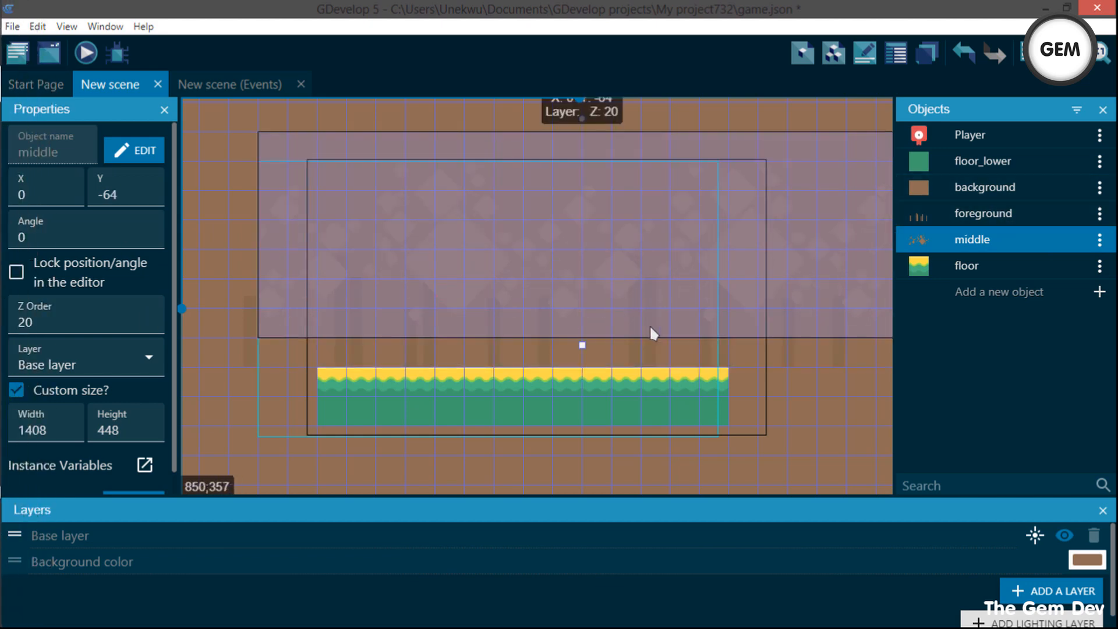
Set the Z order of the foreground instance to 22 so it sits in front of the middle instance
left_click(649, 367)
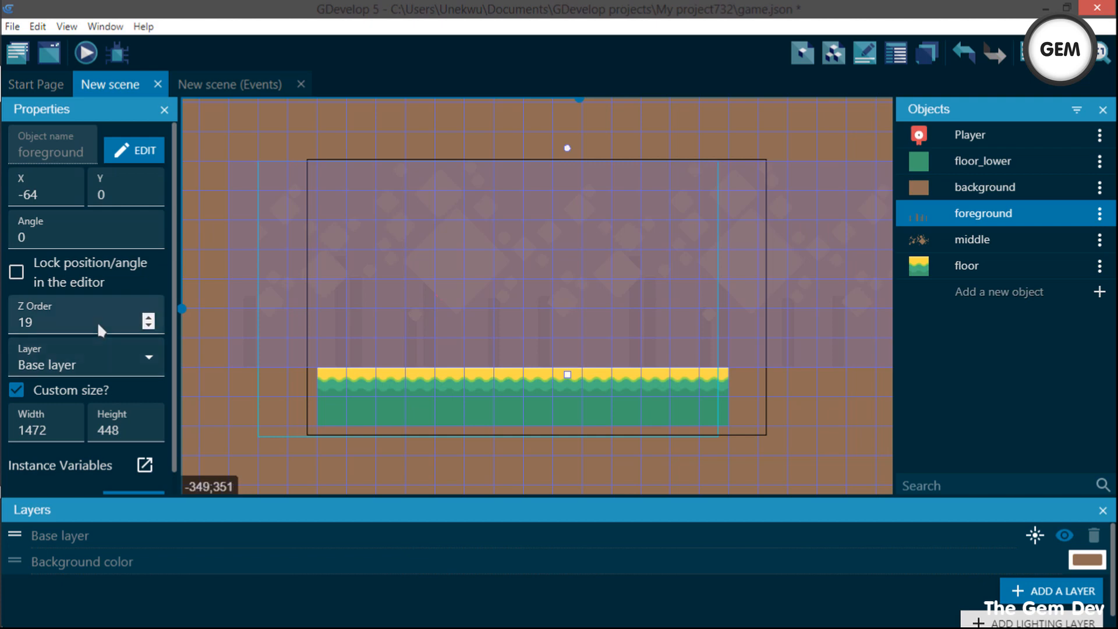
left_click(100, 326)
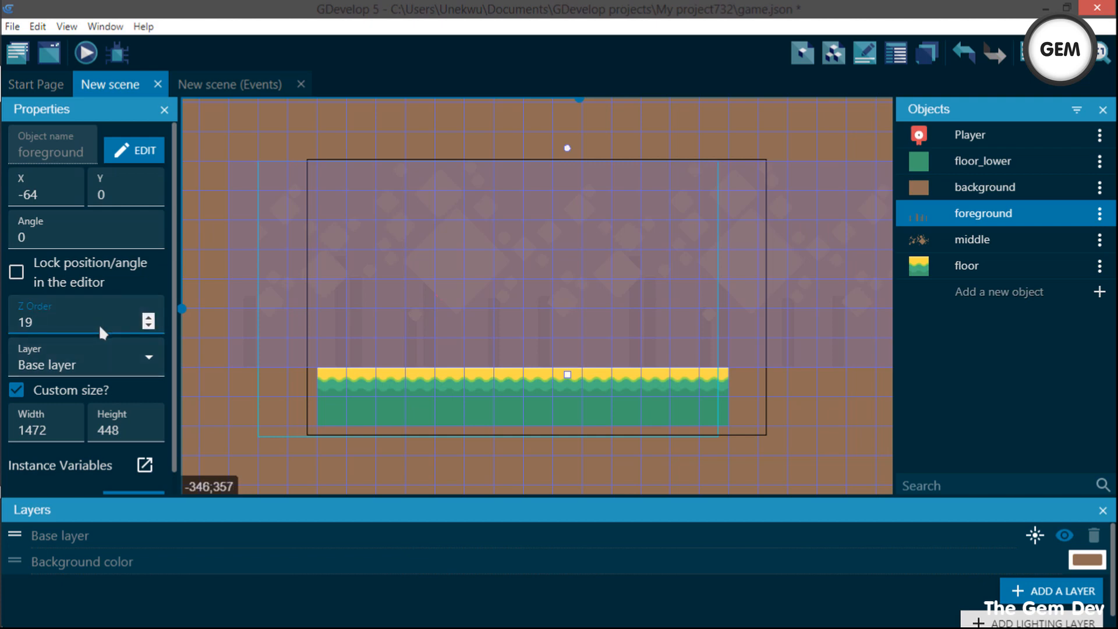
key("BackSpace")
key("BackSpace")
type("22")
left_click(443, 475)
scroll(558, 336, "up", 7)
scroll(558, 335, "down", 6)
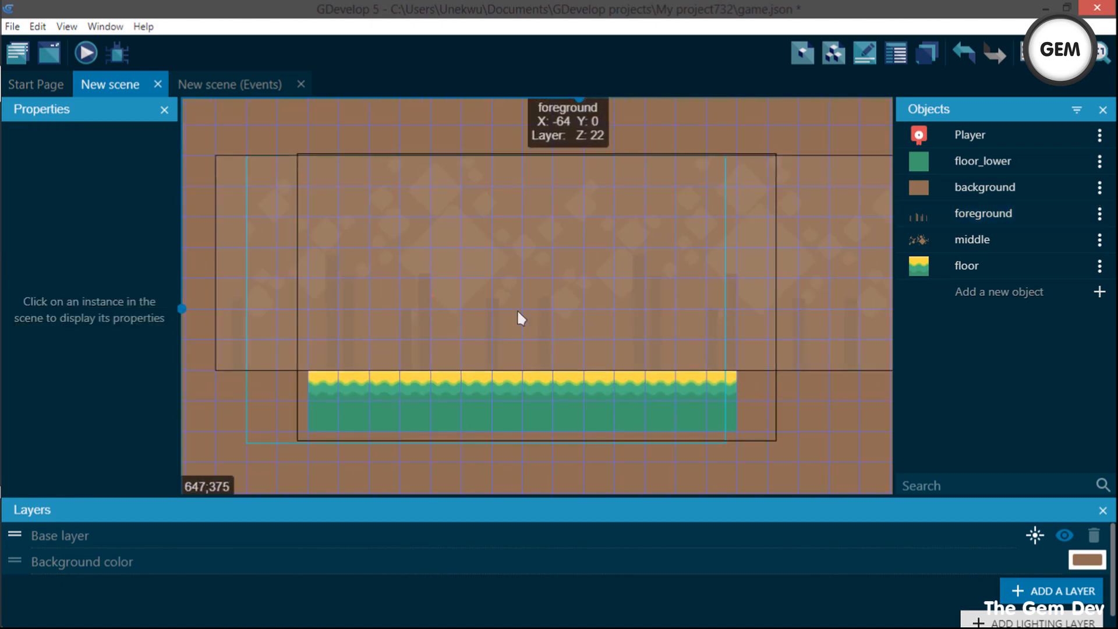
Examine how the middle and foreground images line up above the floor and what lies beyond the floor's far end
left_click(429, 139)
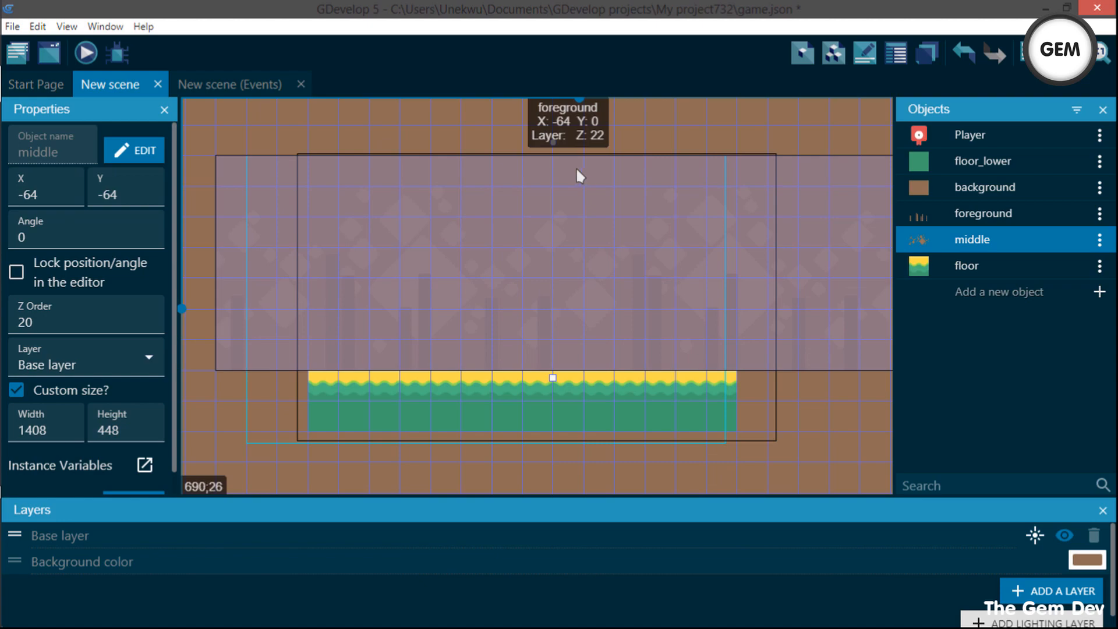
left_click(601, 459)
scroll(603, 459, "down", 3)
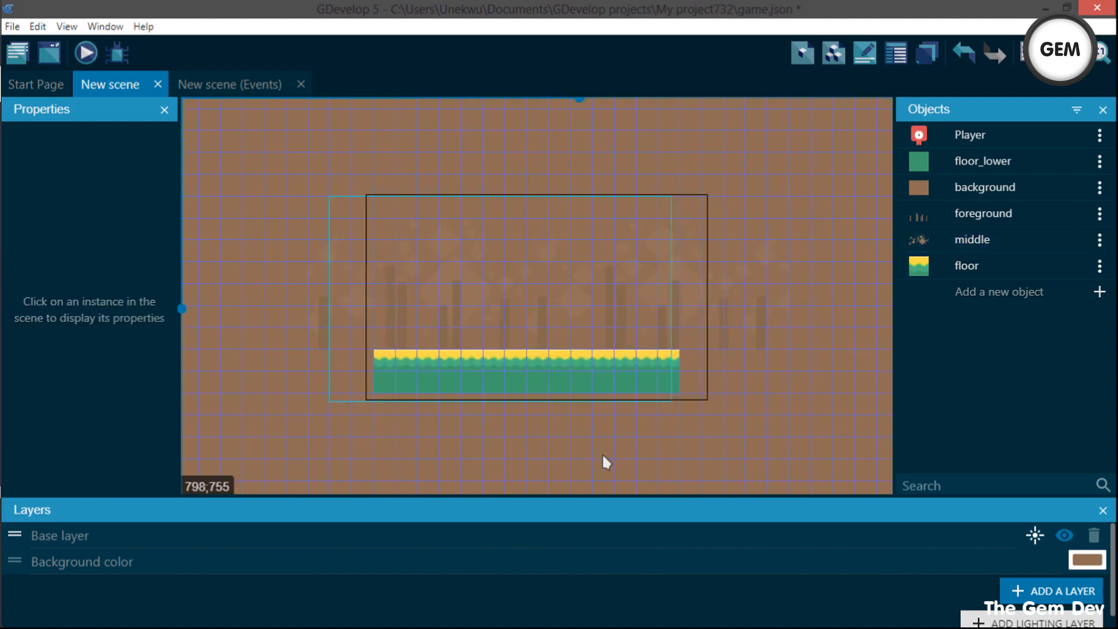
scroll(602, 453, "up", 2)
middle_click_drag(669, 482, 721, 474)
middle_click_drag(851, 414, 643, 410)
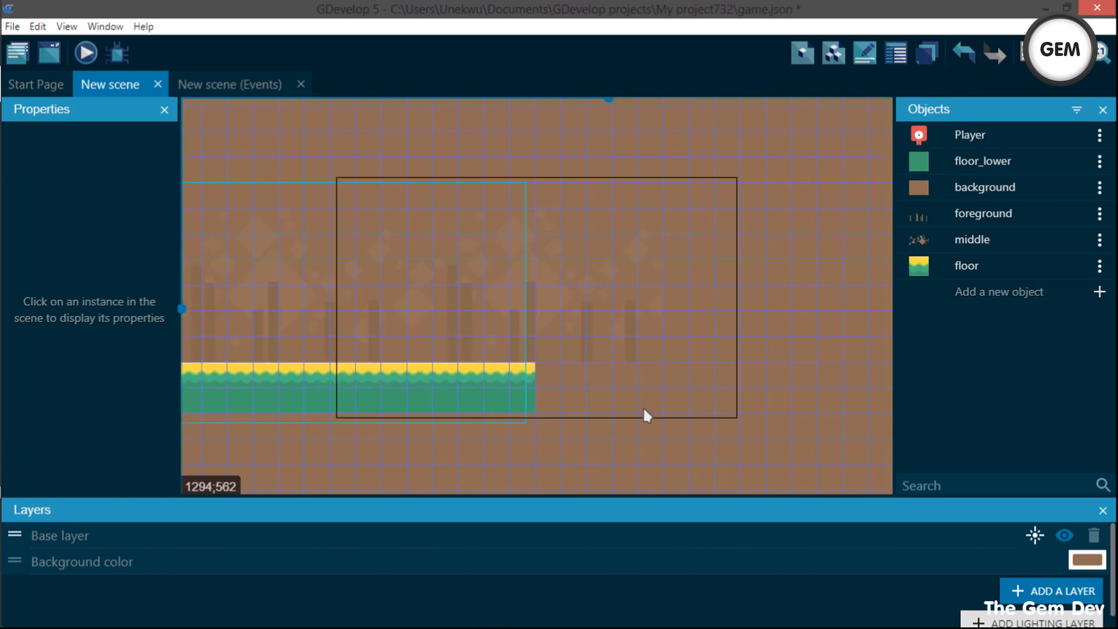
scroll(644, 408, "up", 1)
middle_click_drag(745, 402, 668, 397)
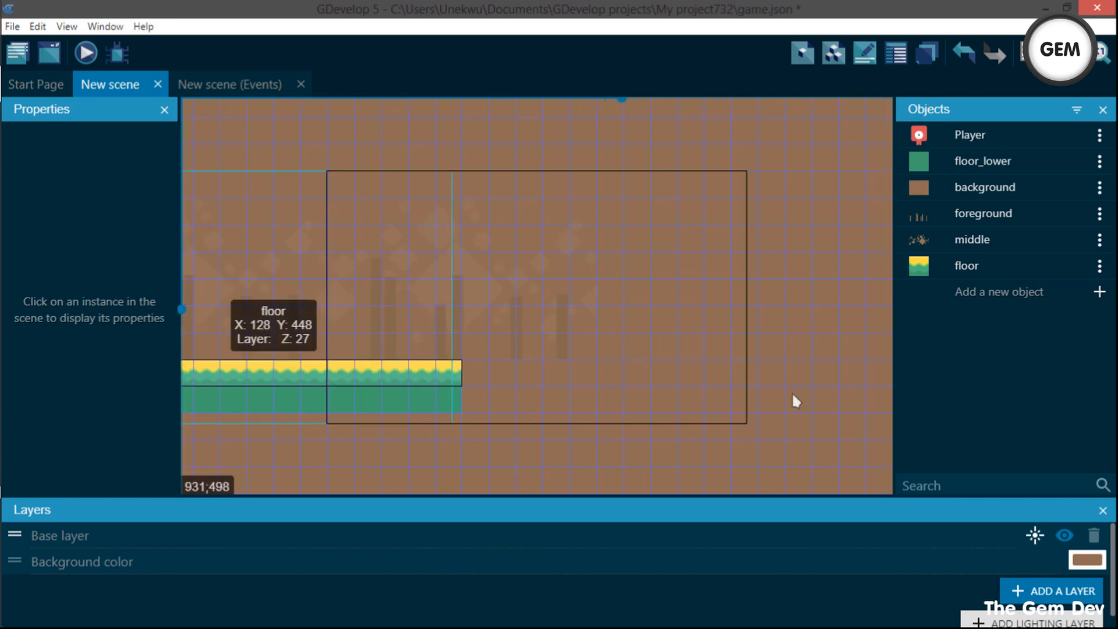
Create a Sprite object named tiles using the tileYellow_07 image, copied into the project folder
left_click(1045, 291)
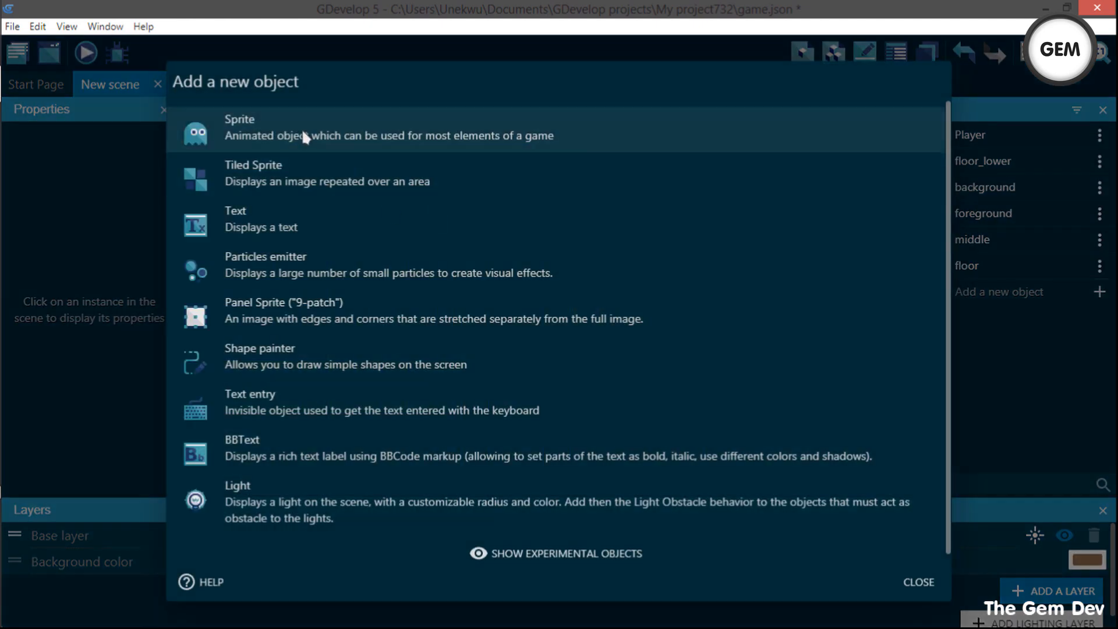
left_click(303, 137)
left_click(821, 365)
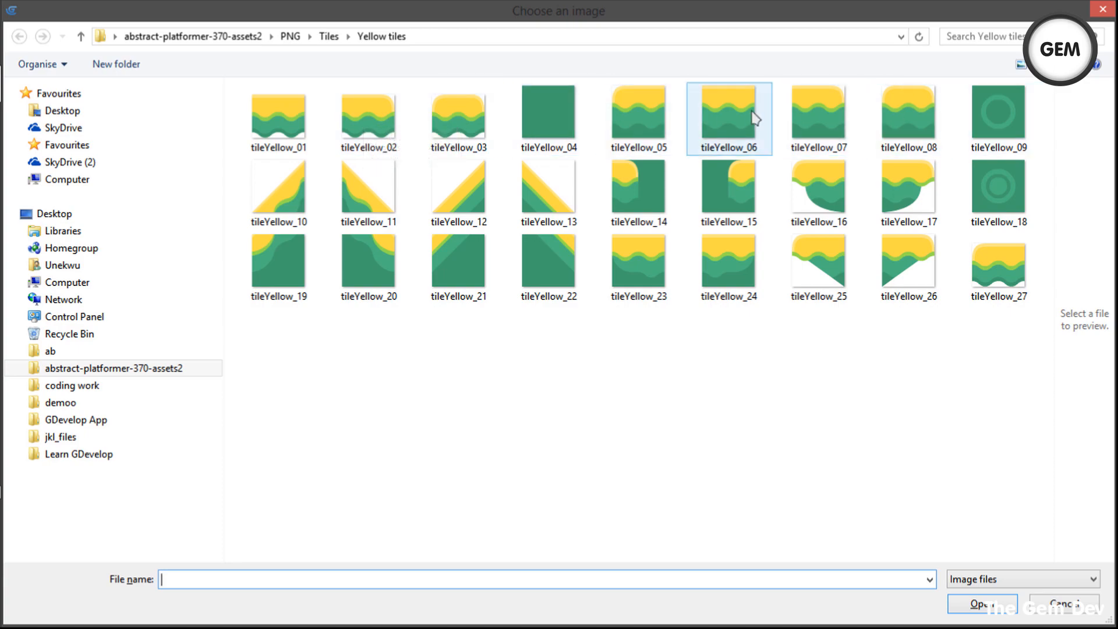
double_click(811, 110)
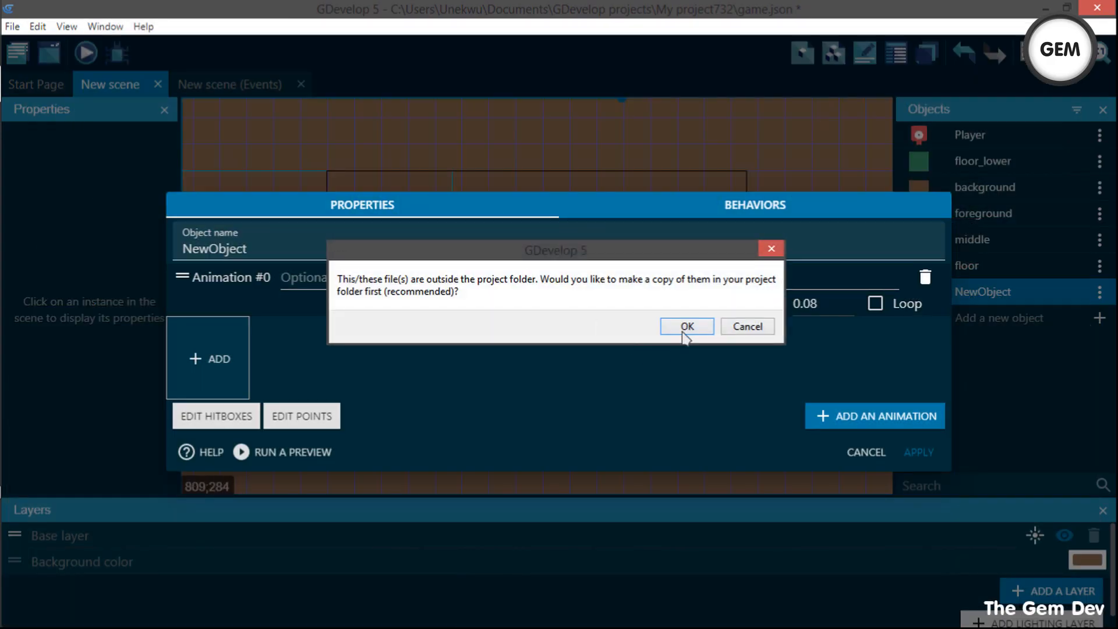
left_click(687, 327)
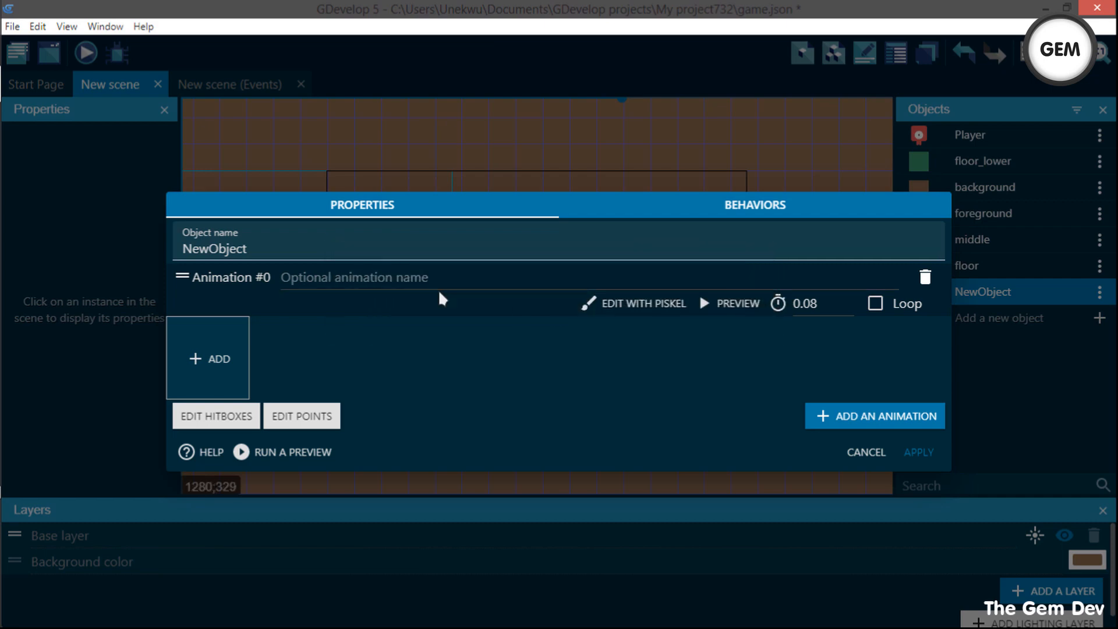
double_click(402, 254)
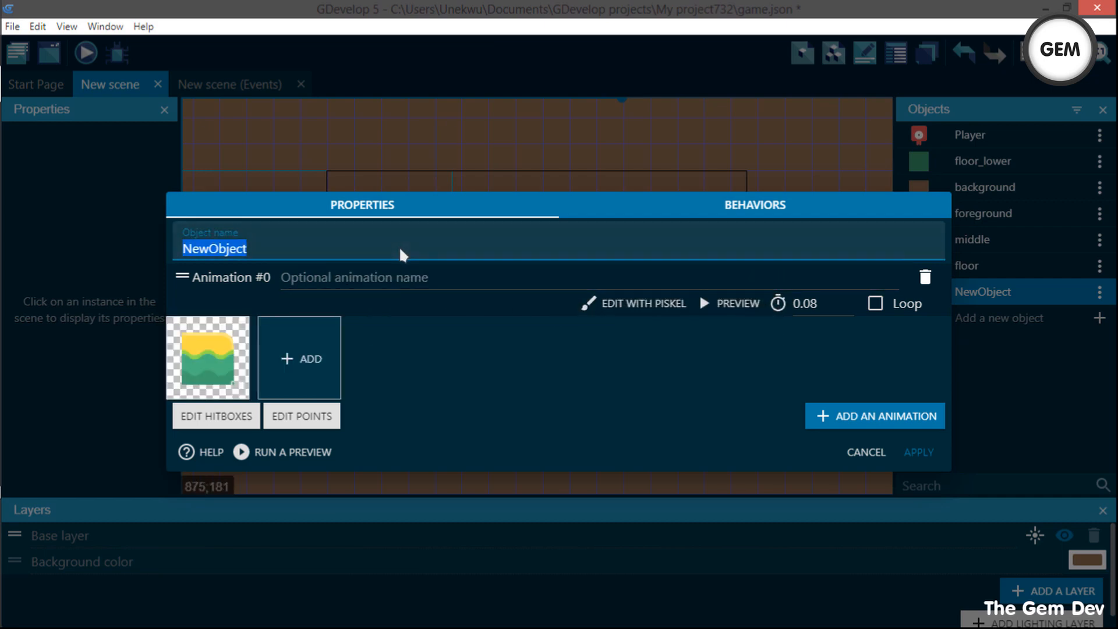
type("tiles")
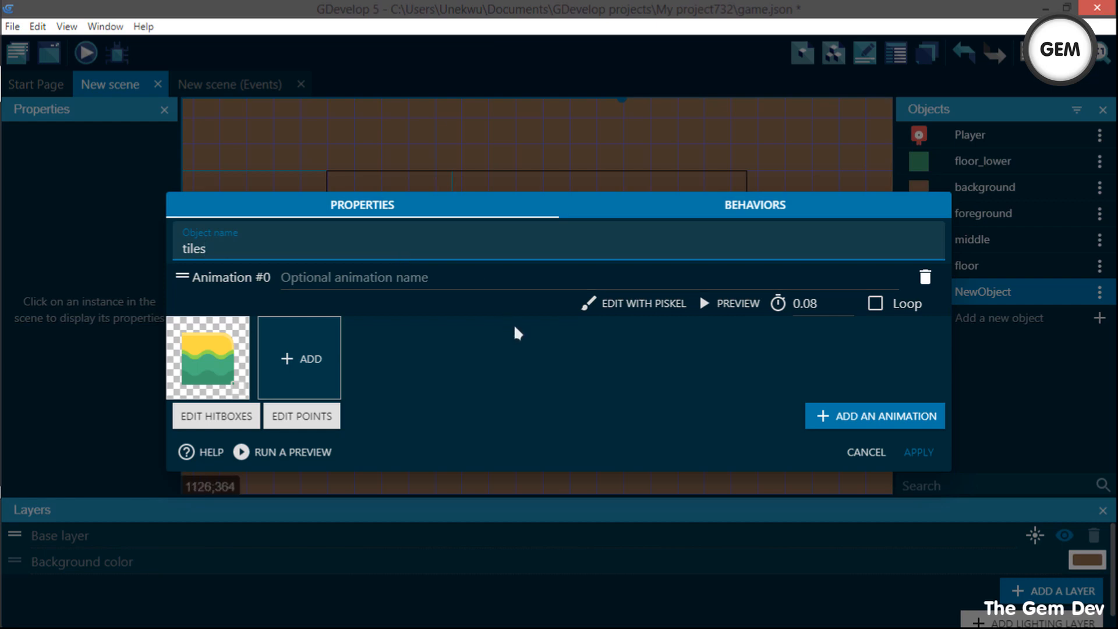
left_click(911, 449)
Place a tiles instance at X 1024, Y 448 to cap the end of the floor
left_click_drag(958, 290, 584, 413)
left_click(466, 404)
left_click(585, 413)
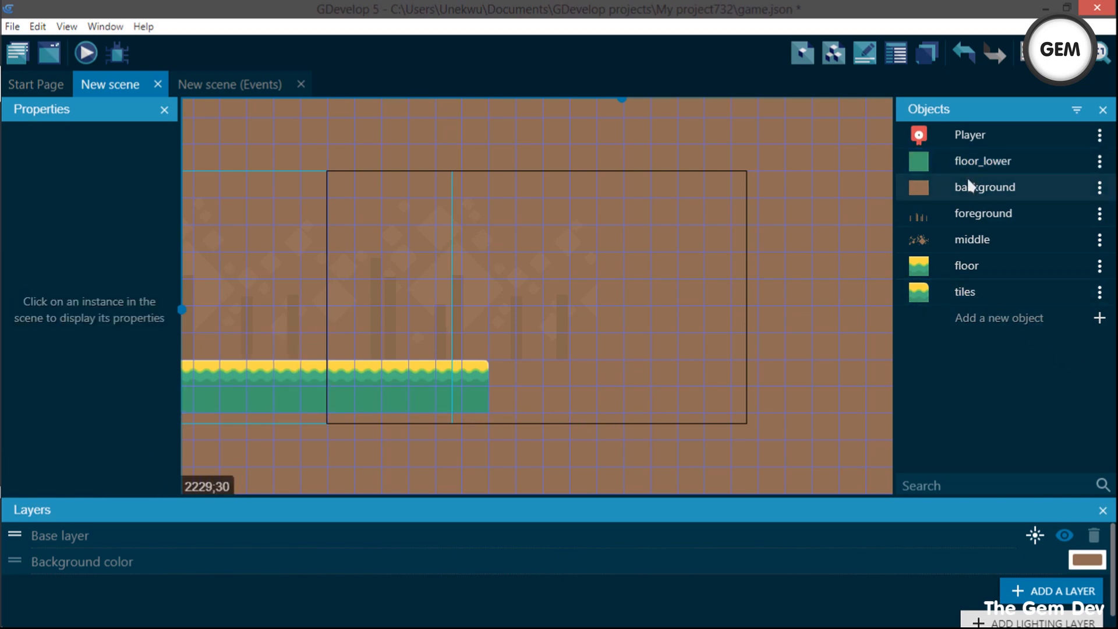
Add a floor_lower block beyond the floor's end at X 1088, Y 384, and stretch it to a height of 192
left_click_drag(983, 162, 757, 343)
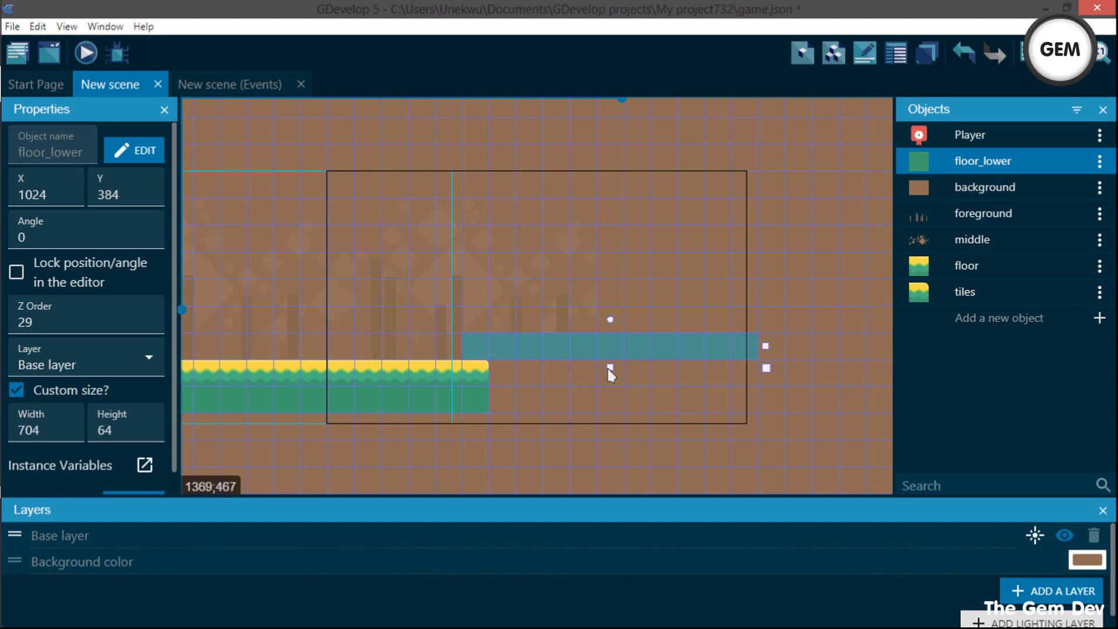
left_click_drag(613, 372, 614, 420)
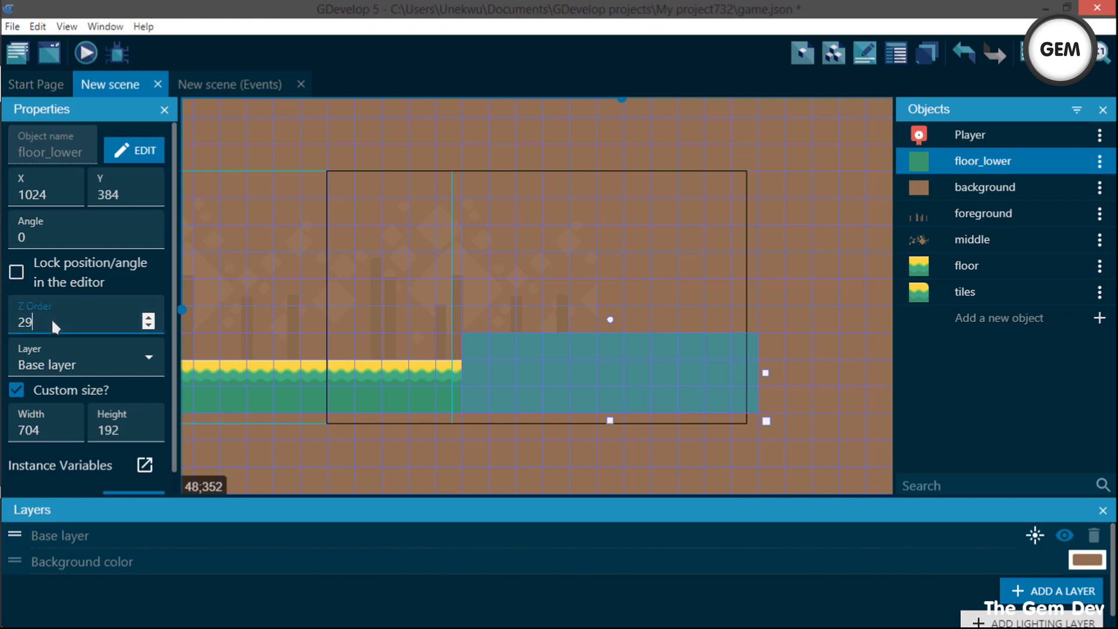
left_click_drag(544, 386, 617, 396)
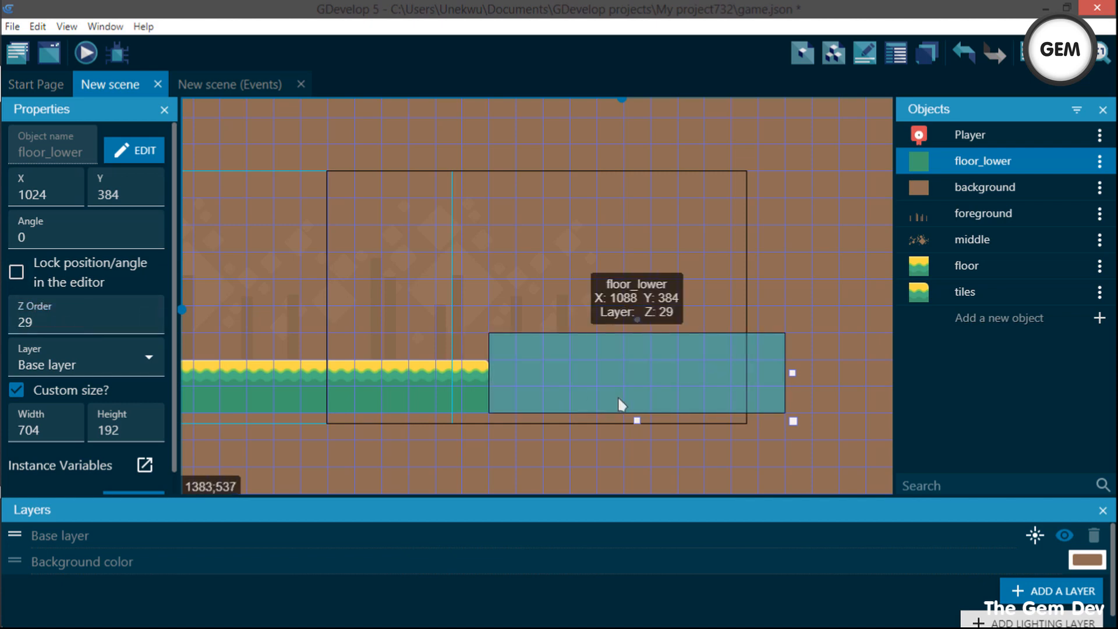
Set the Z order of the tiles instance at the floor's end to 29
left_click(475, 377)
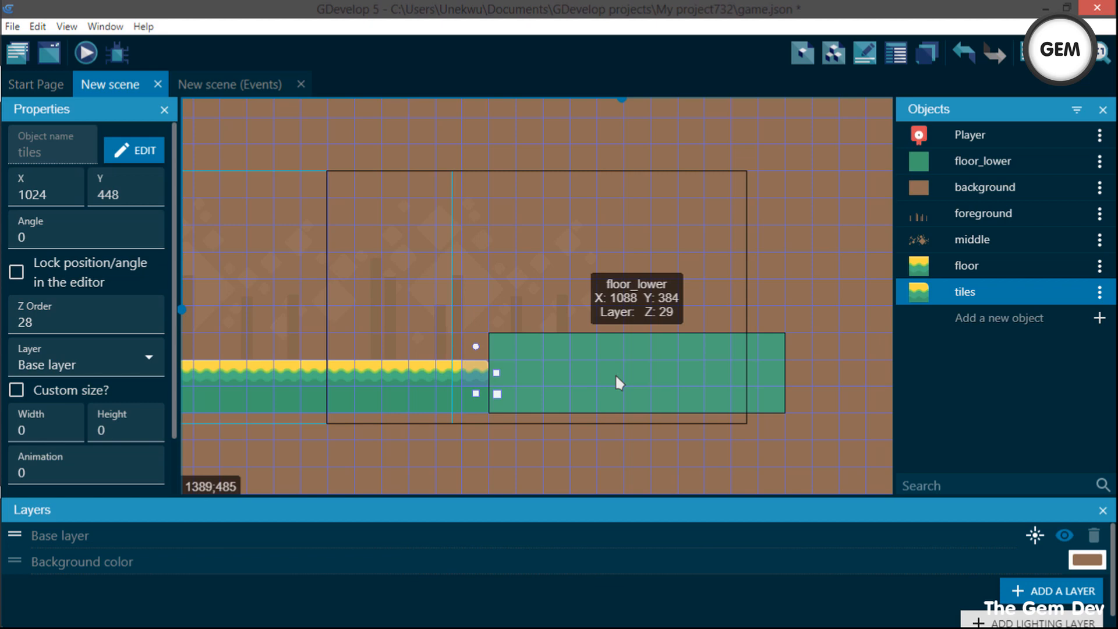
left_click(615, 374)
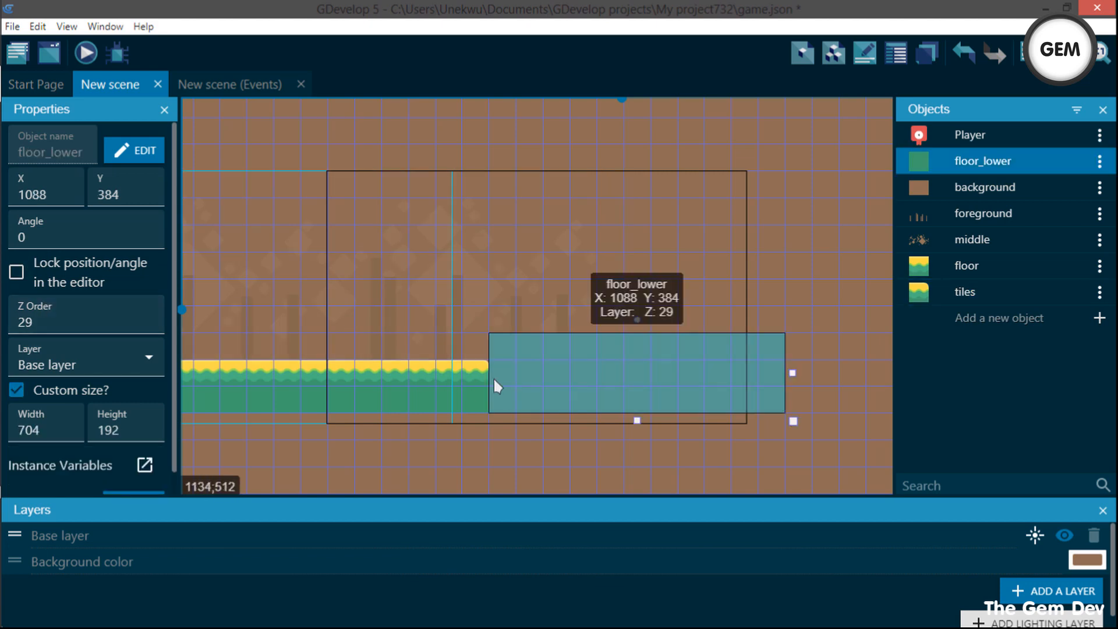
left_click(471, 376)
left_click(111, 317)
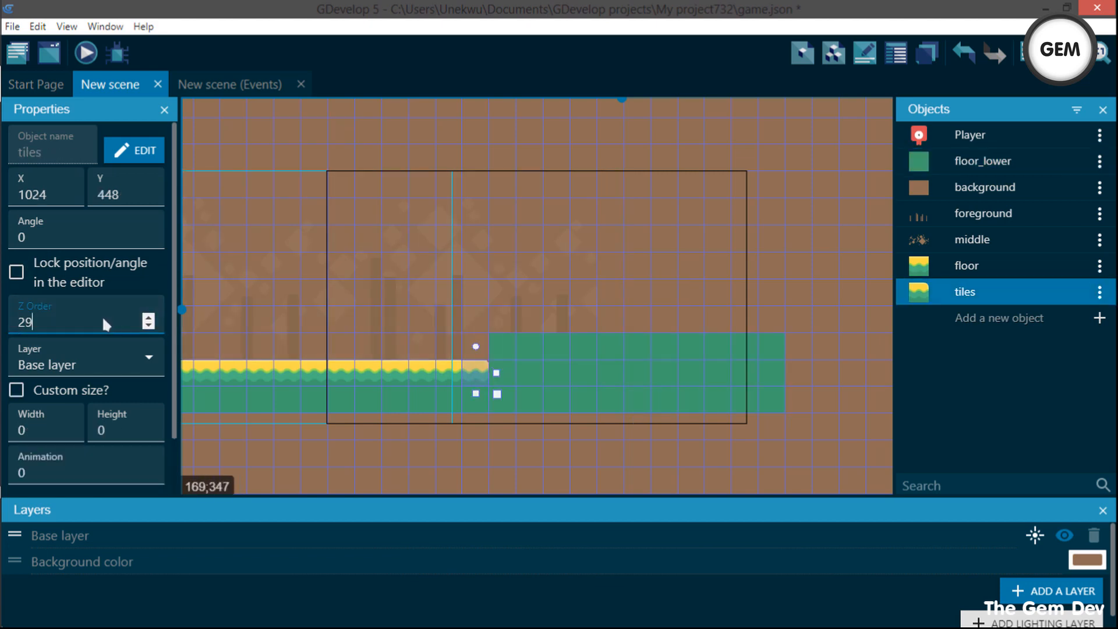
Move the new floor_lower block to X 1024 and set its Z order to 27 so it sits behind the end tile
left_click(660, 386)
left_click_drag(660, 386, 640, 385)
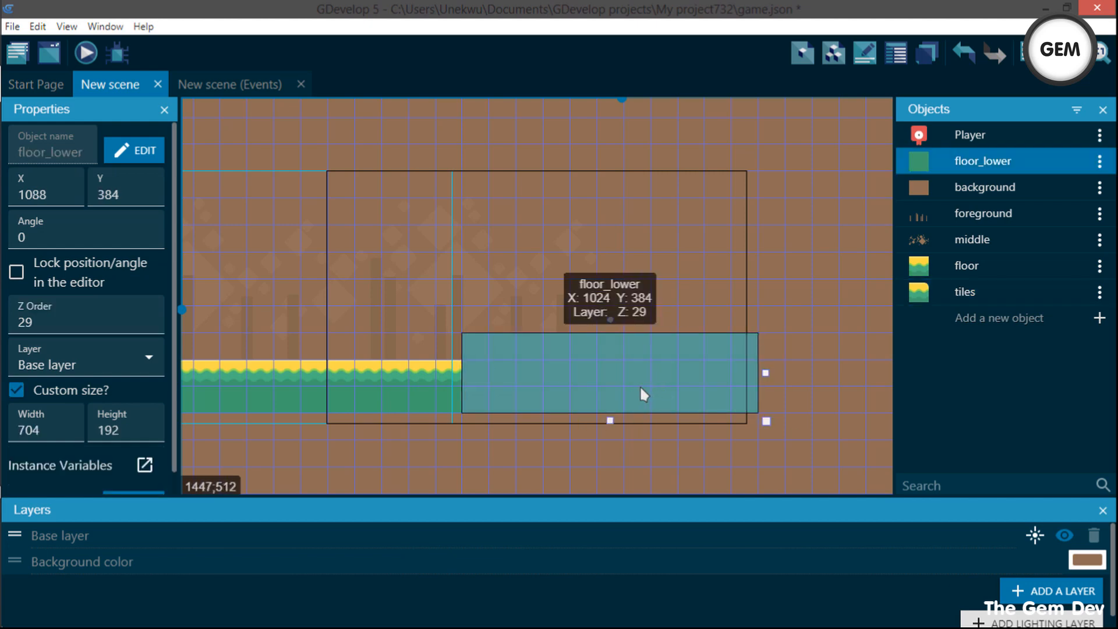
left_click(93, 315)
key("BackSpace")
type("7")
left_click(594, 463)
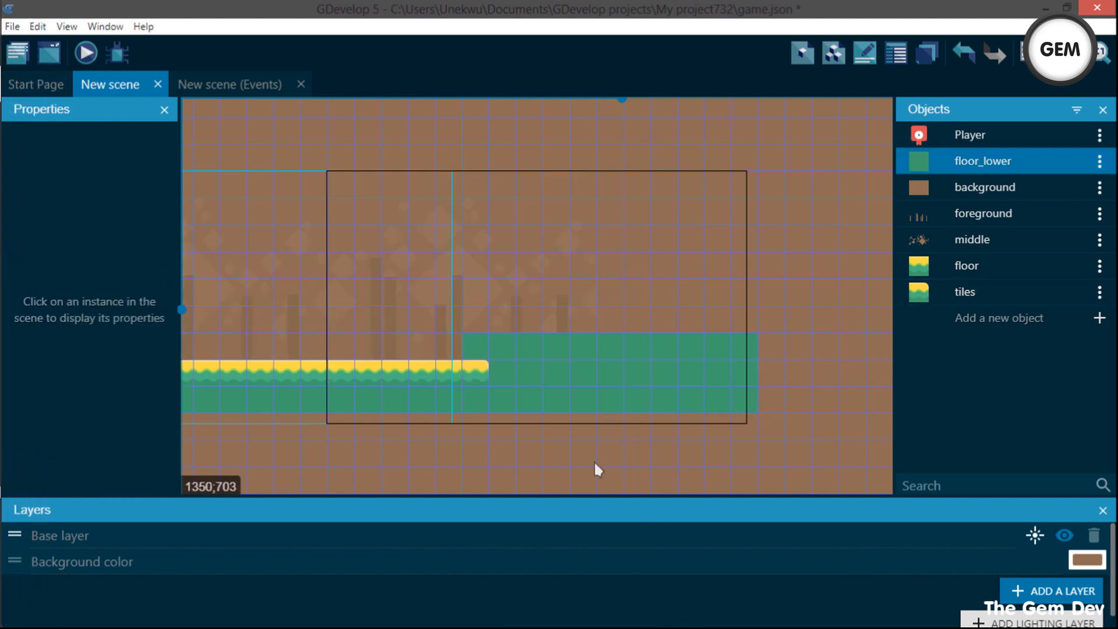
Add a second animation to the tiles object with the tileYellow_05 image, copied into the project folder
left_click(548, 390)
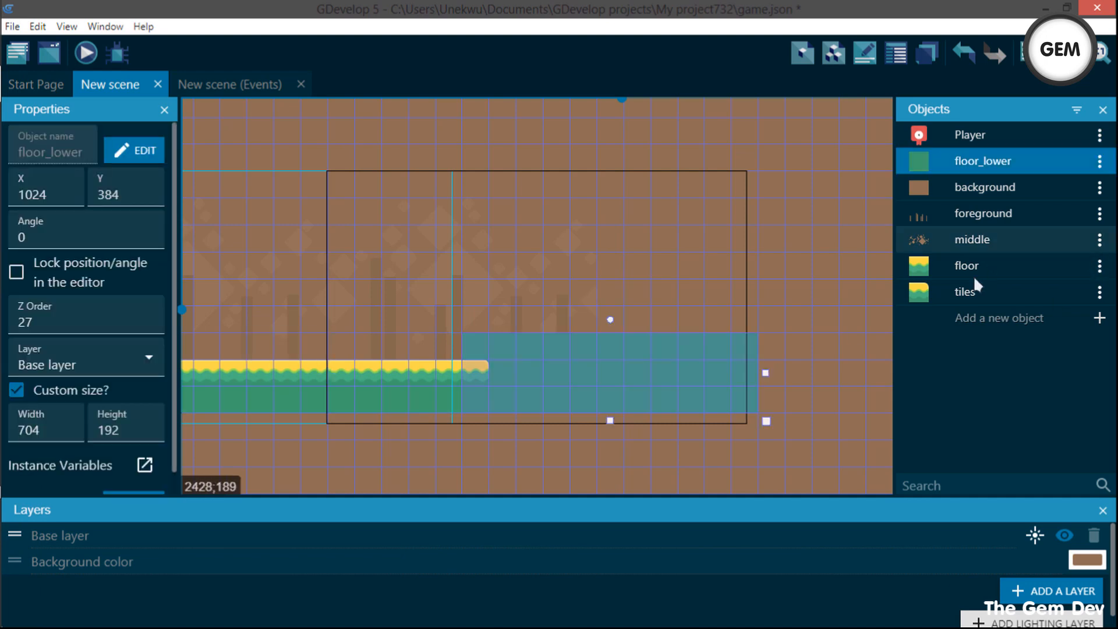
double_click(963, 291)
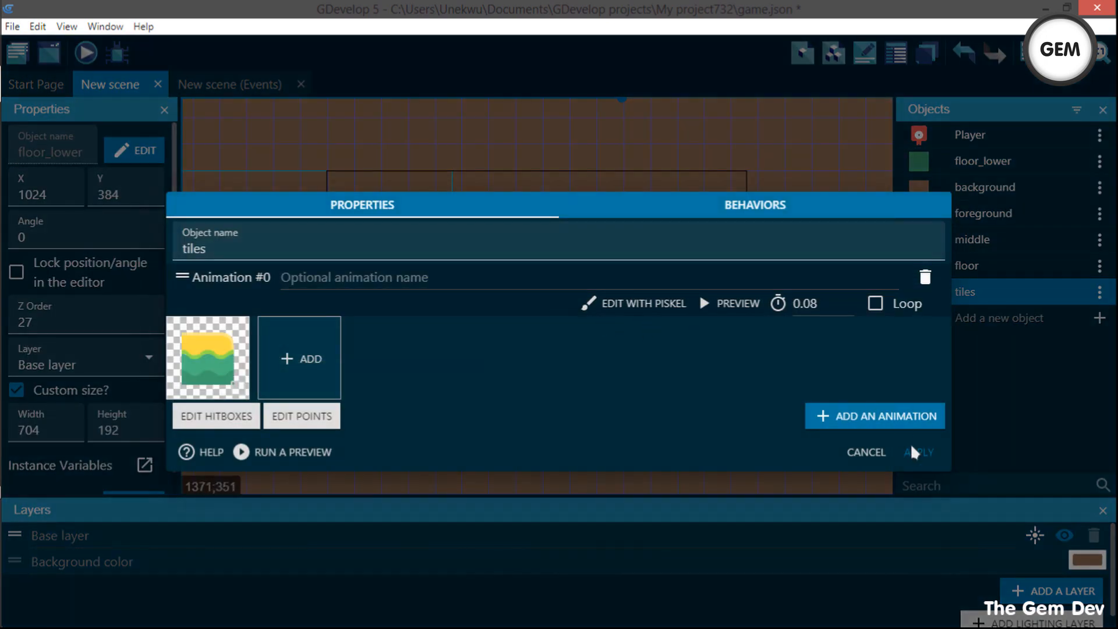
left_click(885, 418)
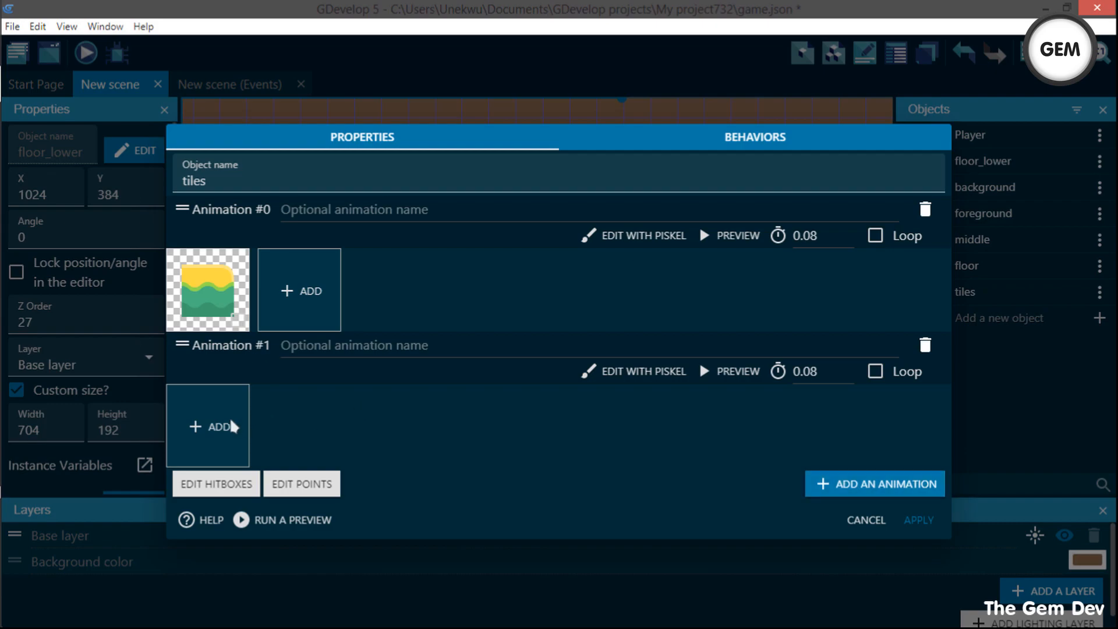
left_click(250, 431)
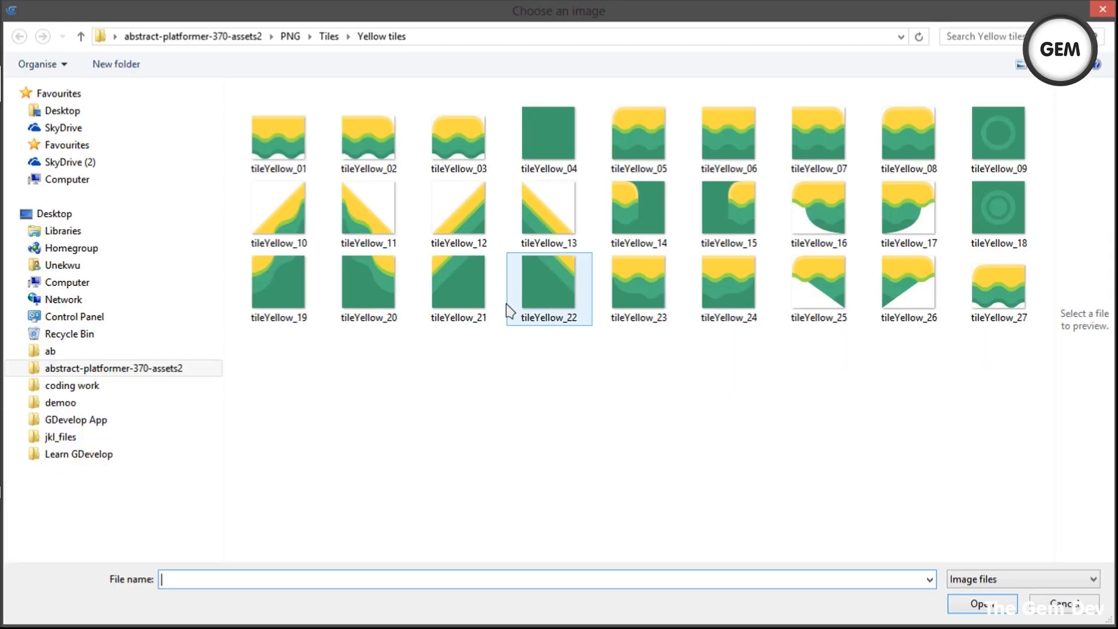
double_click(654, 153)
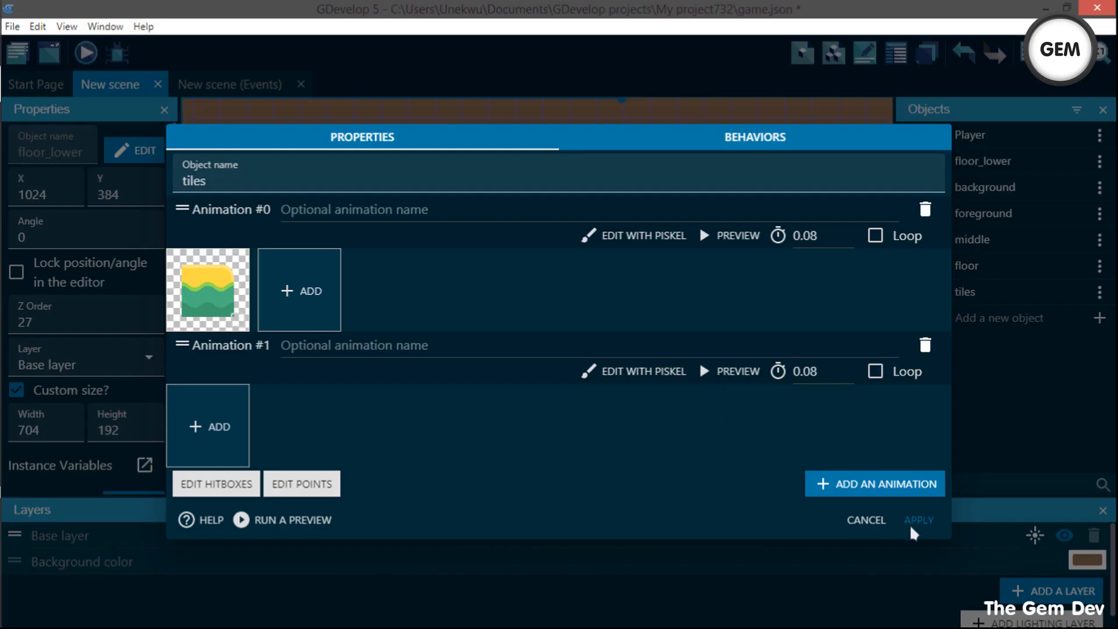
left_click(743, 324)
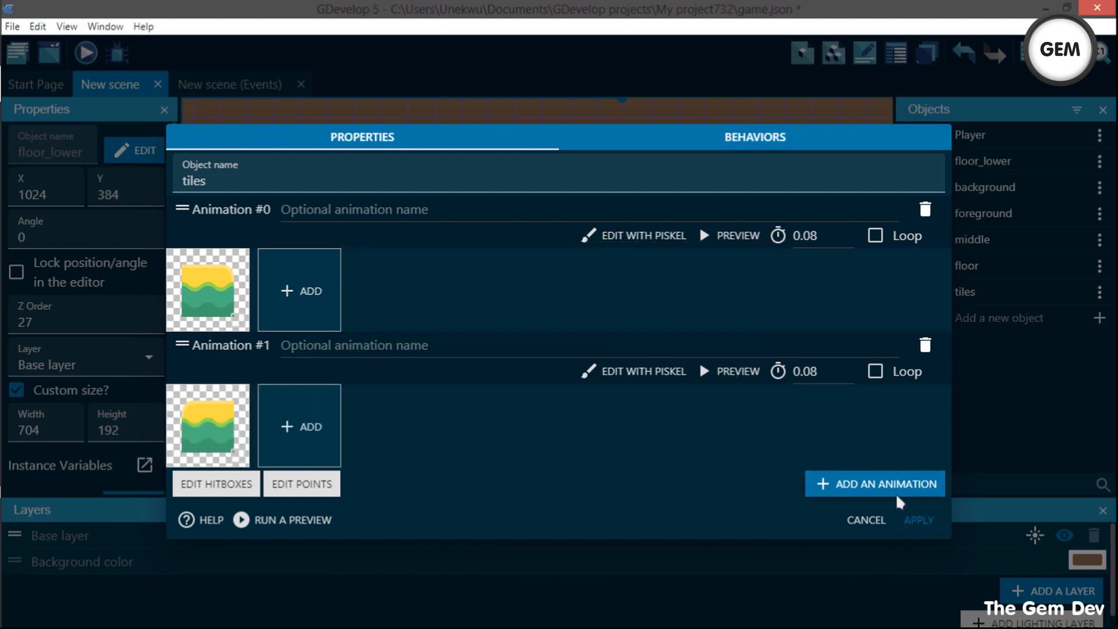
left_click(918, 521)
Place a tiles instance at X 1024, Y 320 on the upper corner of the raised floor_lower block
left_click_drag(945, 295, 474, 326)
scroll(495, 319, "up", 3)
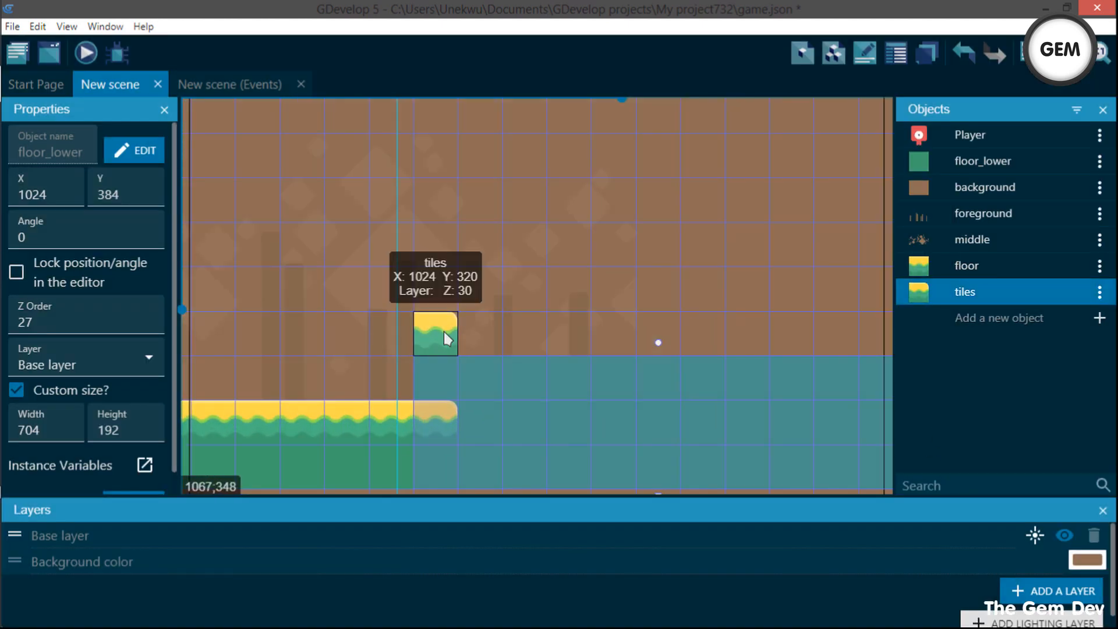
left_click(425, 341)
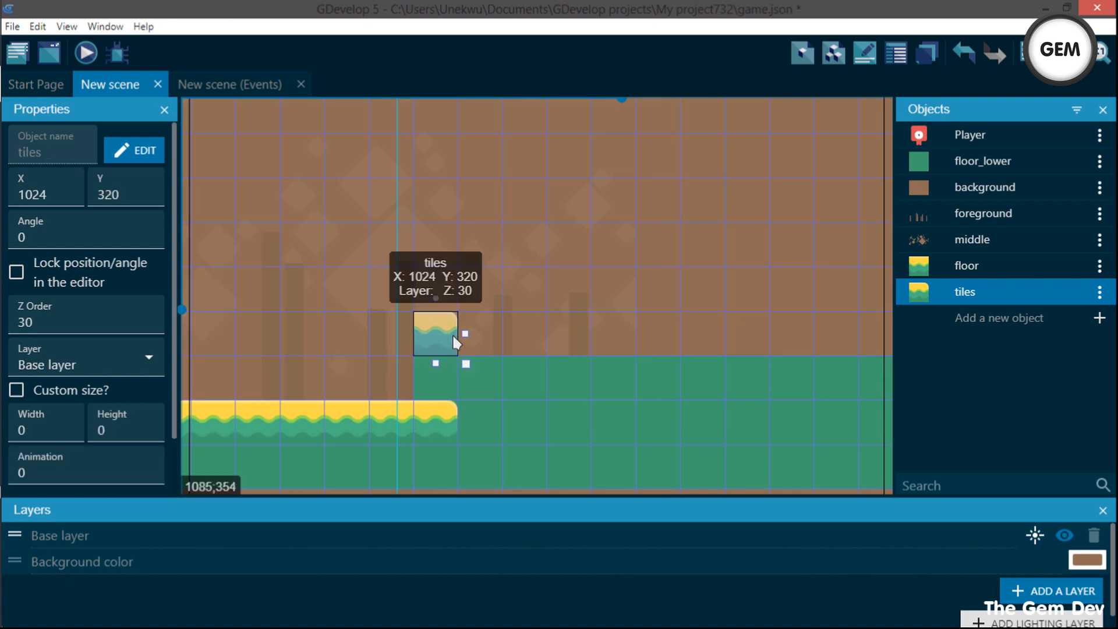
Check the animation numbers of the tiles object and set the raised corner tile's animation to 1
double_click(939, 301)
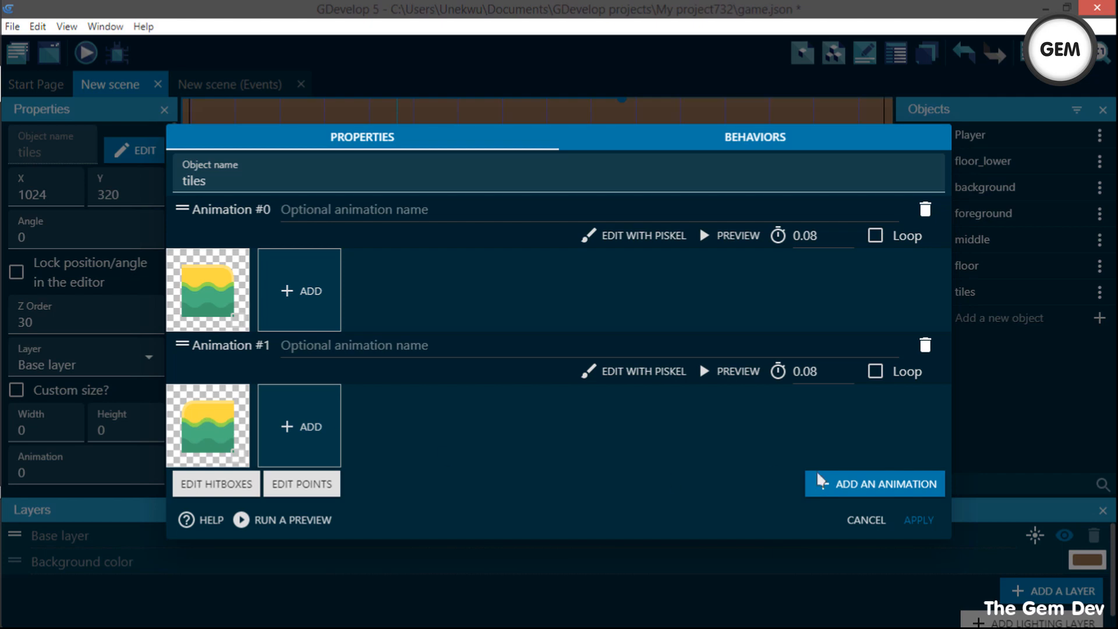
left_click(930, 523)
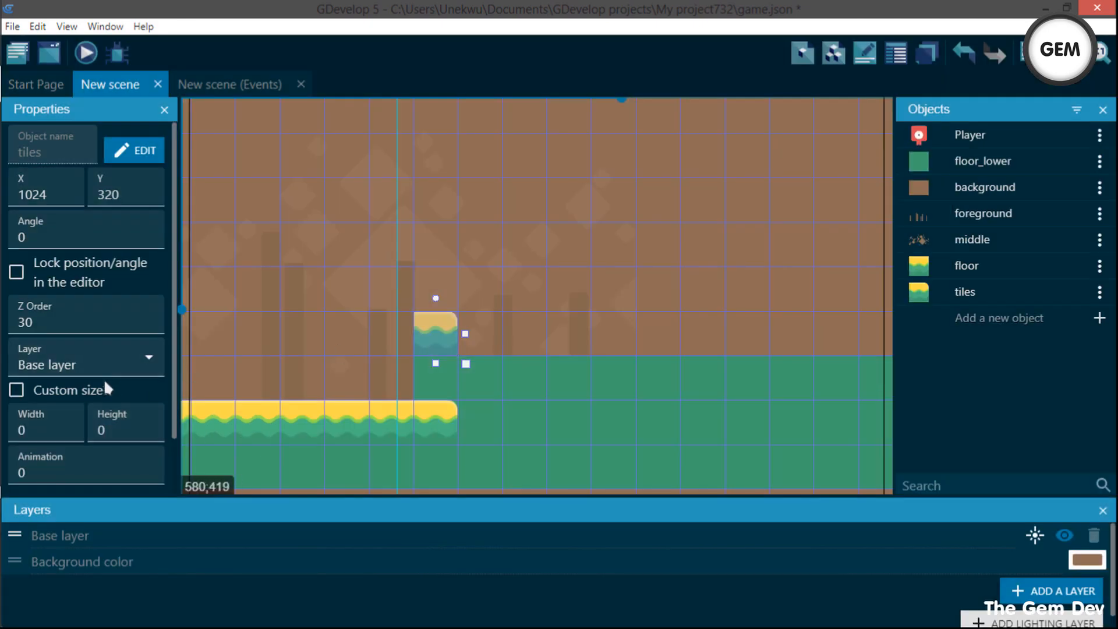
scroll(104, 379, "down", 1)
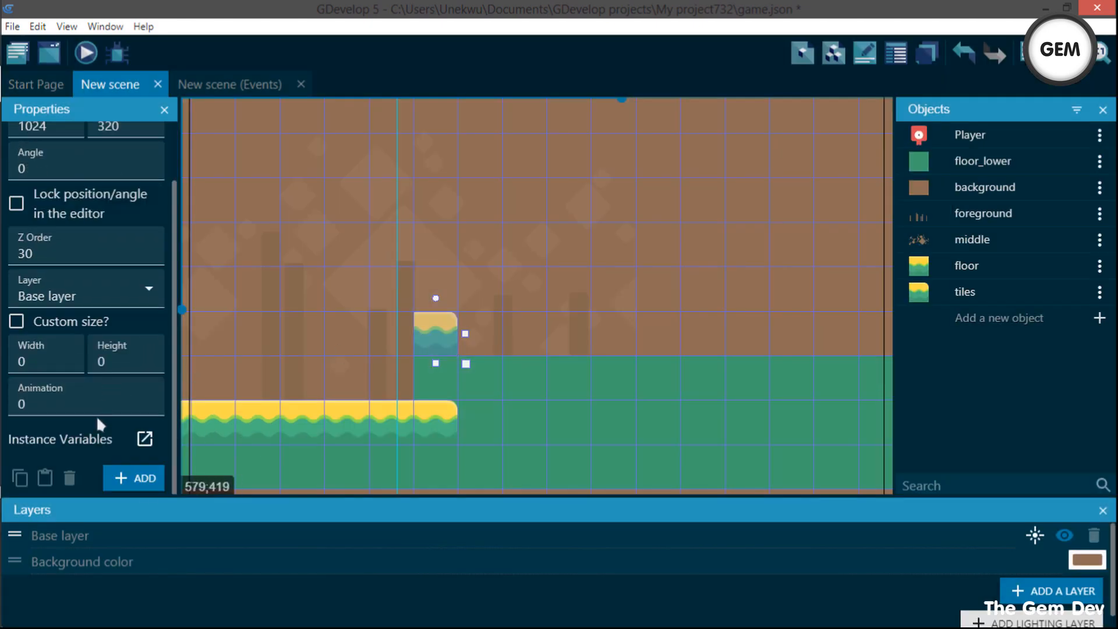
left_click(46, 404)
key("BackSpace")
type("1")
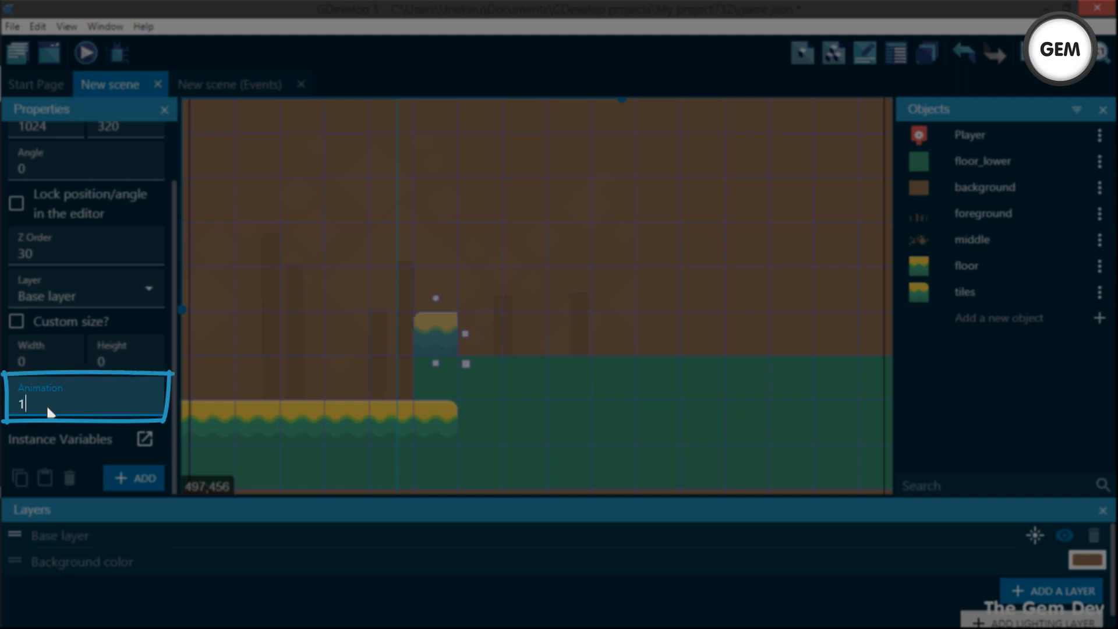
scroll(433, 327, "up", 5)
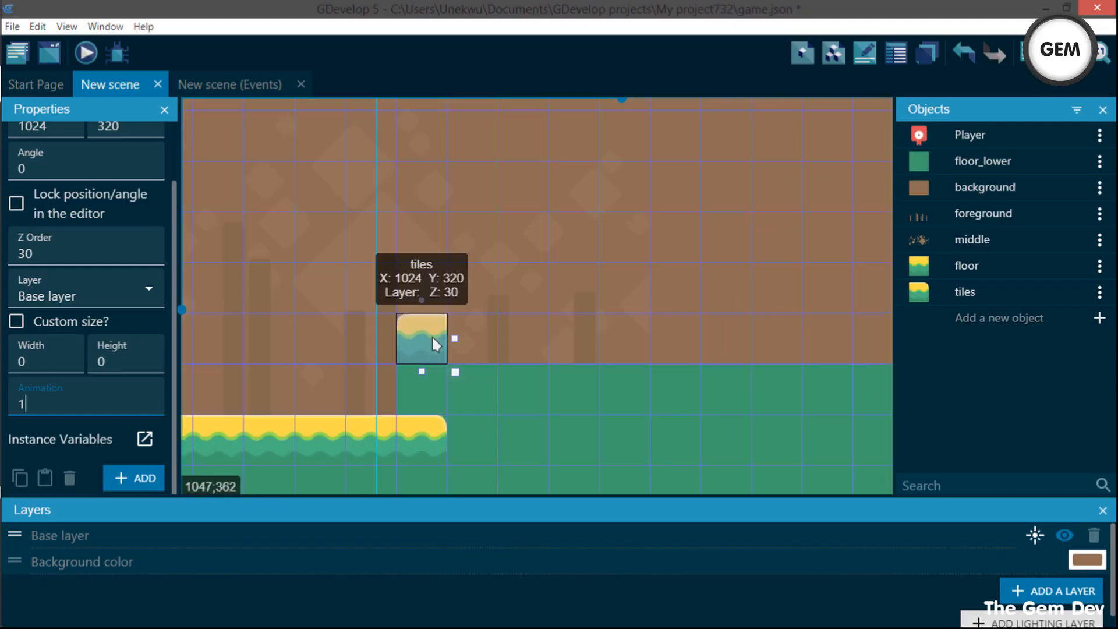
Review the two animations of the tiles object, and select the foreground instance in the scene
double_click(970, 292)
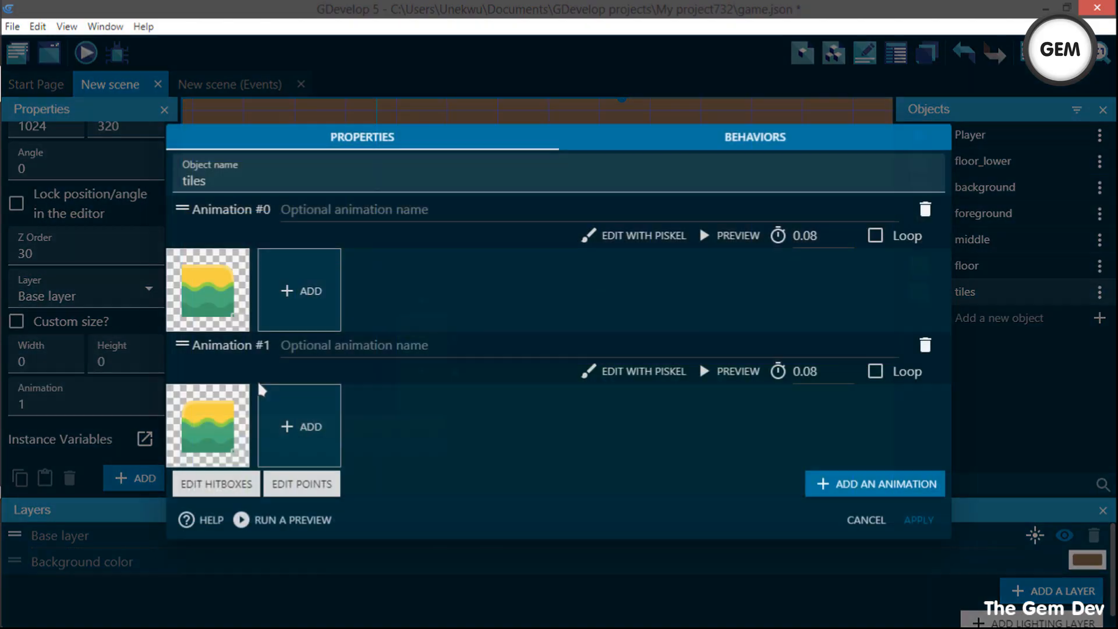
left_click(913, 519)
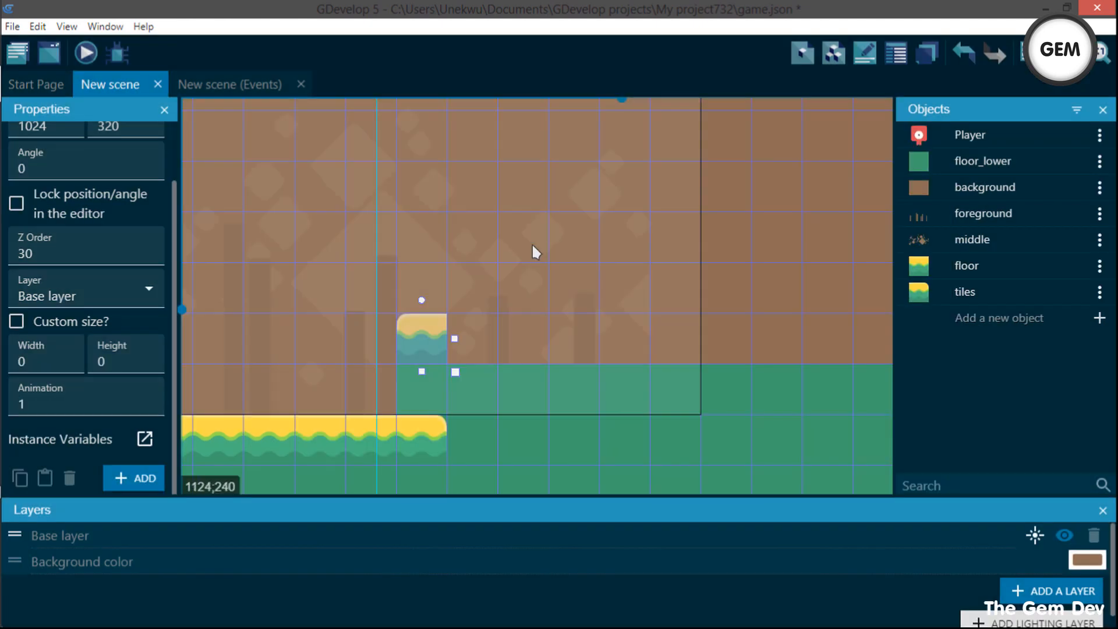
left_click(964, 213)
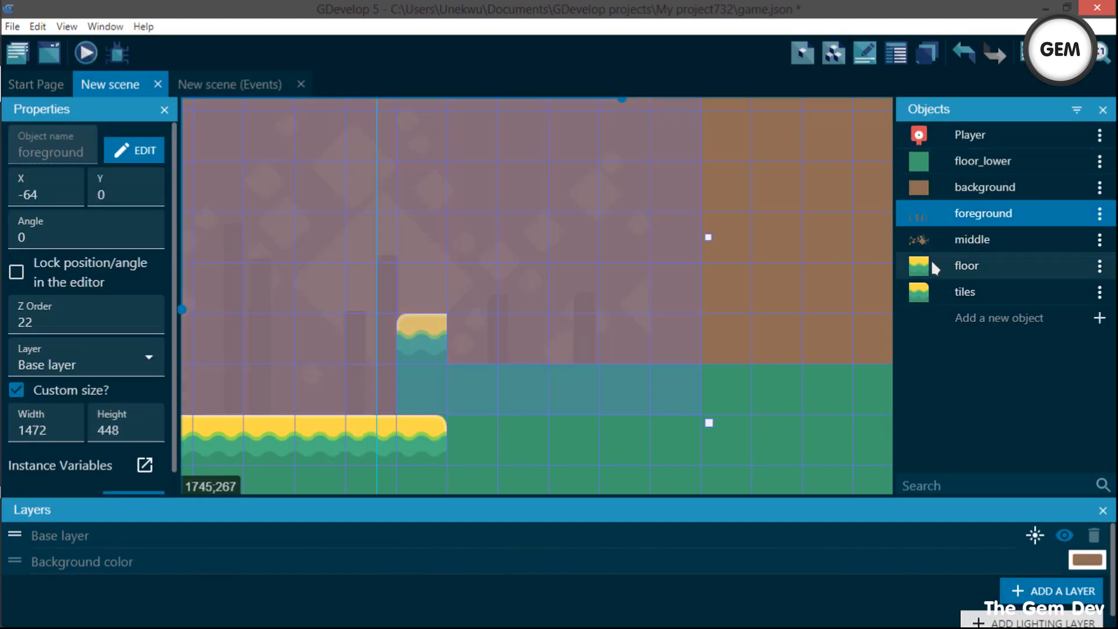
Place a floor instance beside the raised corner tile and stretch it across the raised floor_lower block to its far end
left_click_drag(931, 262, 471, 333)
scroll(551, 305, "down", 10)
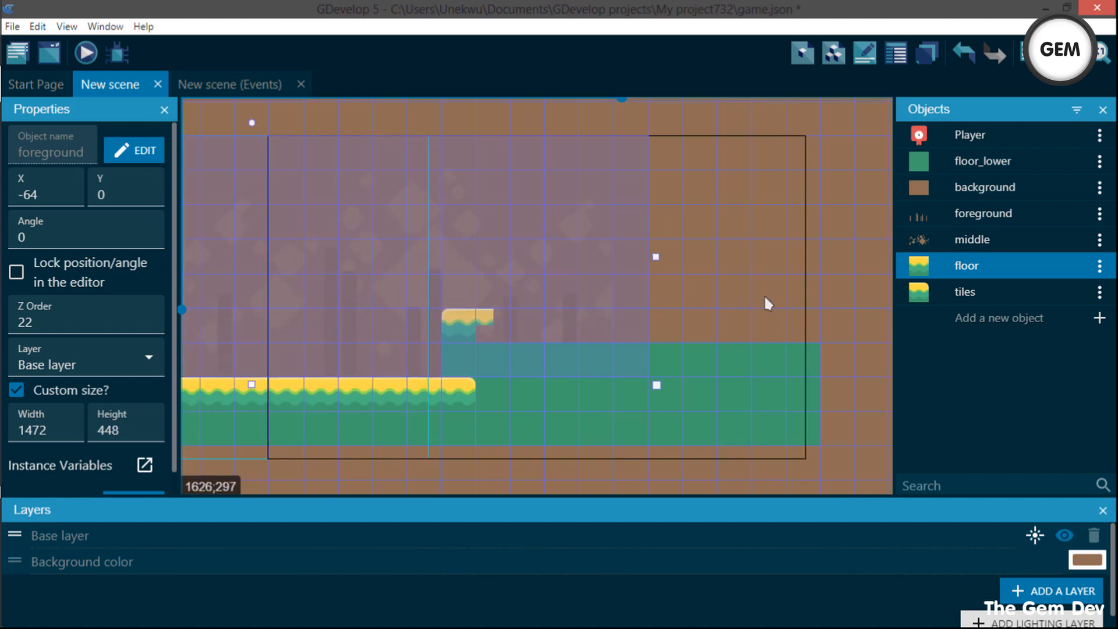
middle_click_drag(754, 296, 648, 312)
left_click(425, 317)
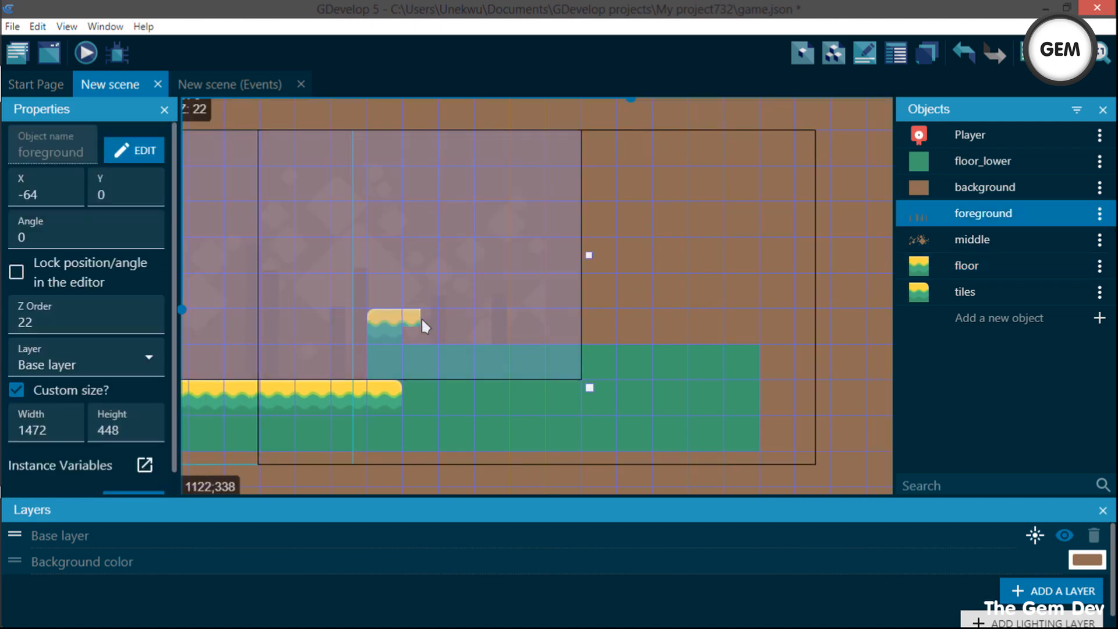
left_click(421, 319)
left_click_drag(429, 334, 782, 358)
left_click(782, 359)
Cap the far end of the raised floor strip with a tiles instance, just beyond the floor_lower block
middle_click_drag(838, 379, 808, 357)
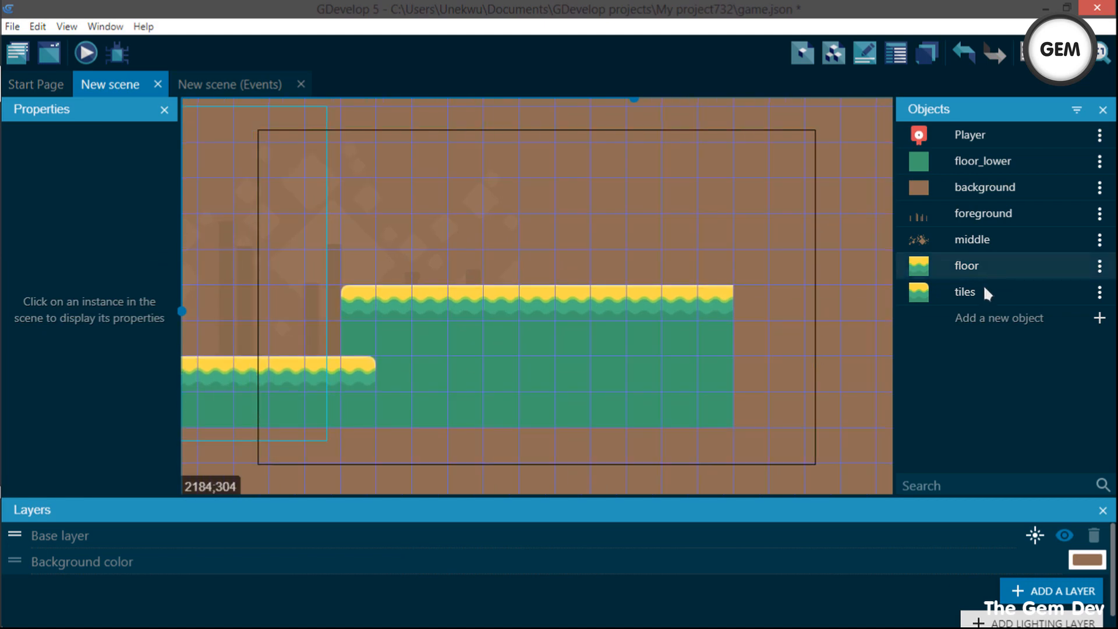
left_click_drag(982, 290, 760, 296)
left_click(815, 341)
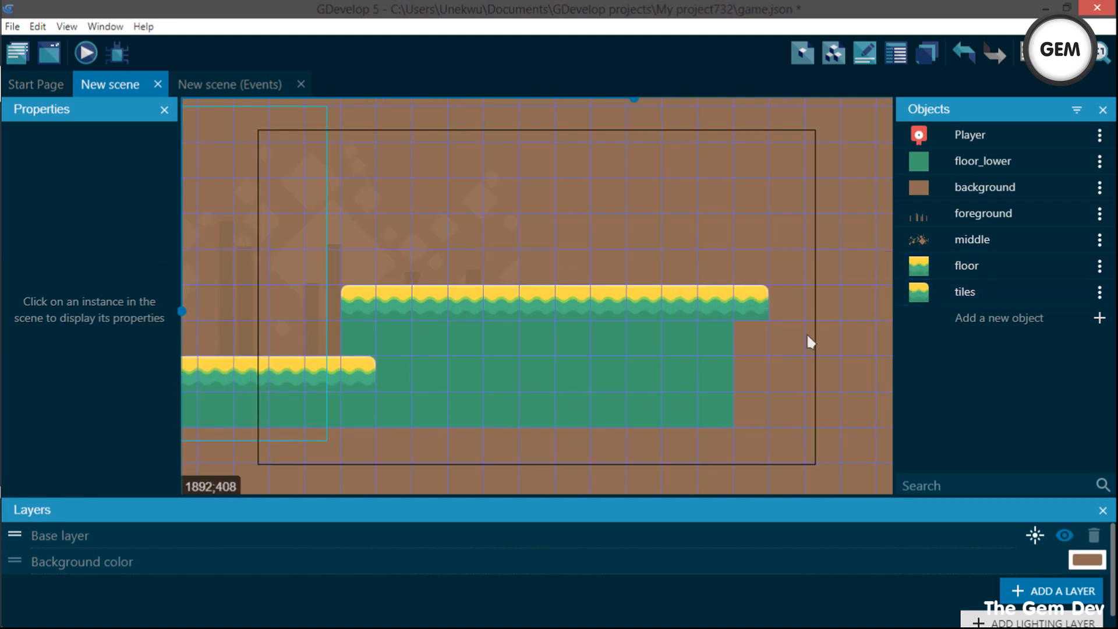
Add a floor_lower block at X 1728, Y 256, sized 320 by 320, and set its Z order to 28
middle_click_drag(807, 334, 678, 319)
scroll(677, 319, "up", 1)
left_click_drag(998, 163, 797, 424)
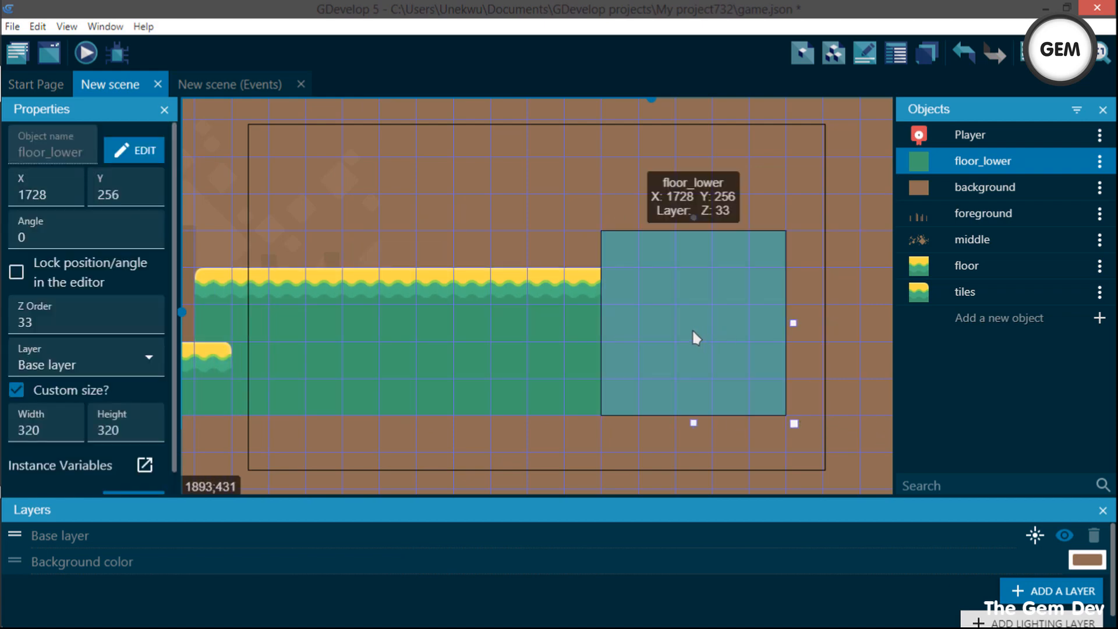
left_click_drag(693, 333, 718, 346)
left_click(62, 324)
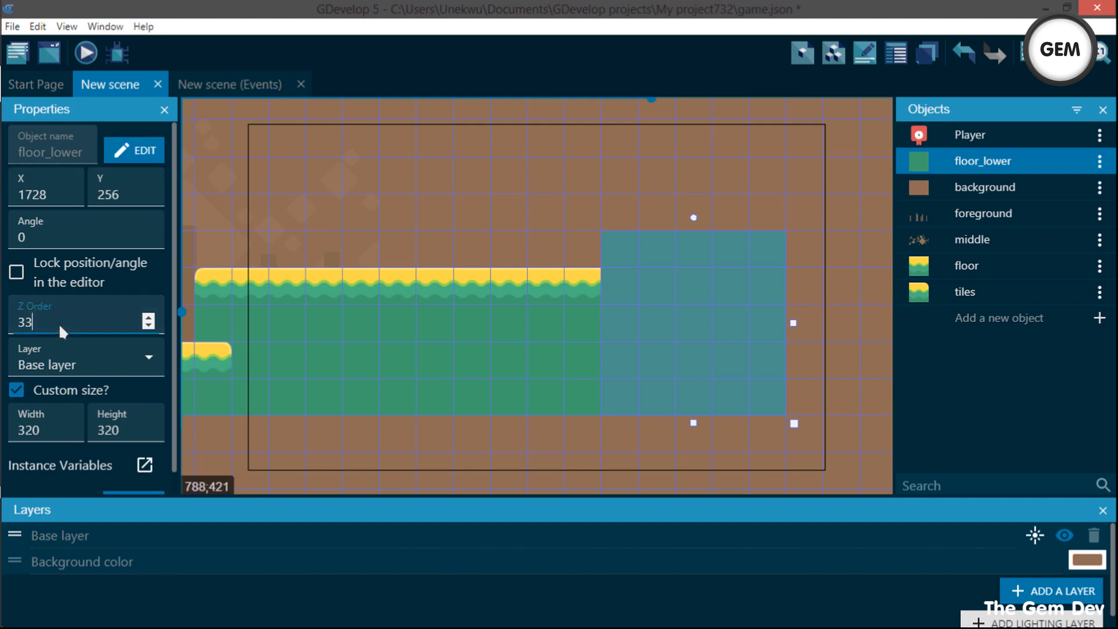
scroll(61, 321, "down", 5)
left_click(840, 358)
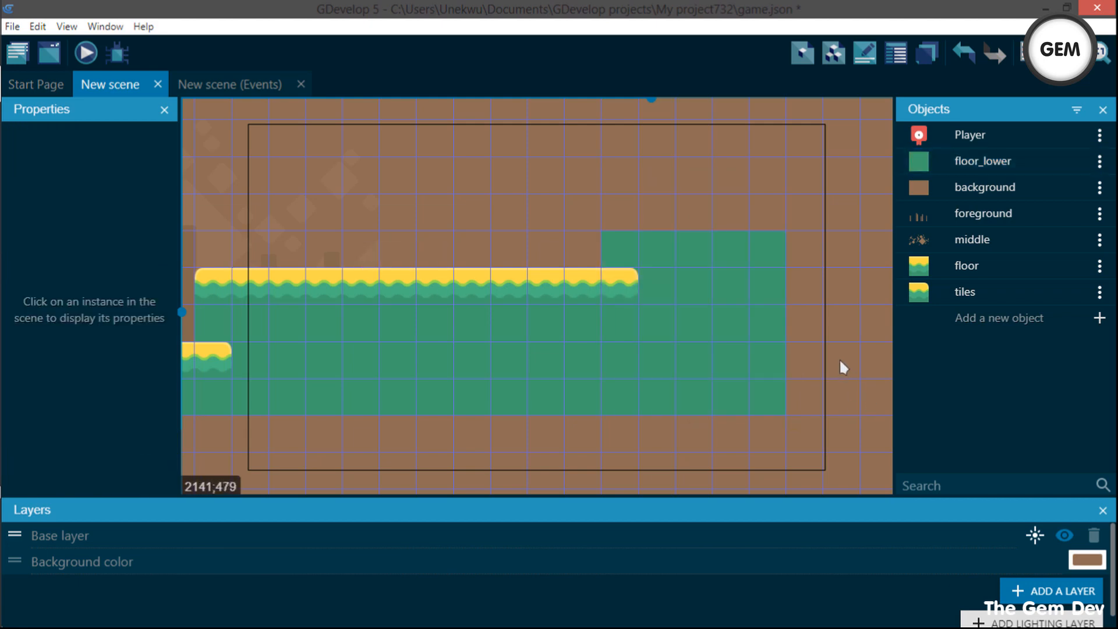
Place a tiles instance at X 1728, Y 192 above the new block's near corner and set its animation to 1
scroll(839, 357, "down", 2)
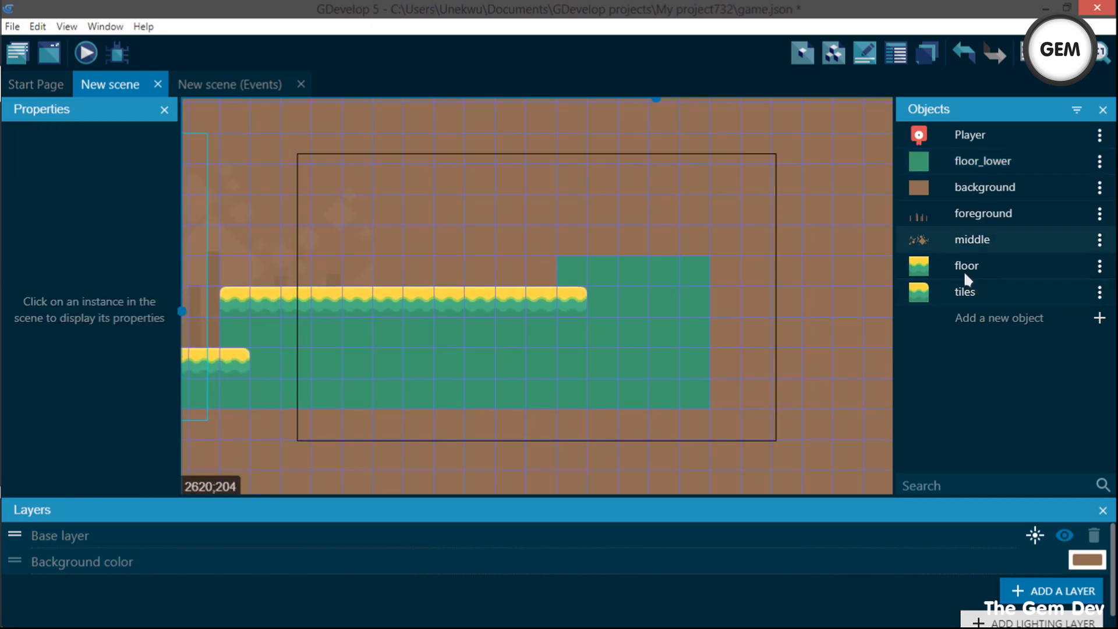
left_click_drag(964, 292, 562, 249)
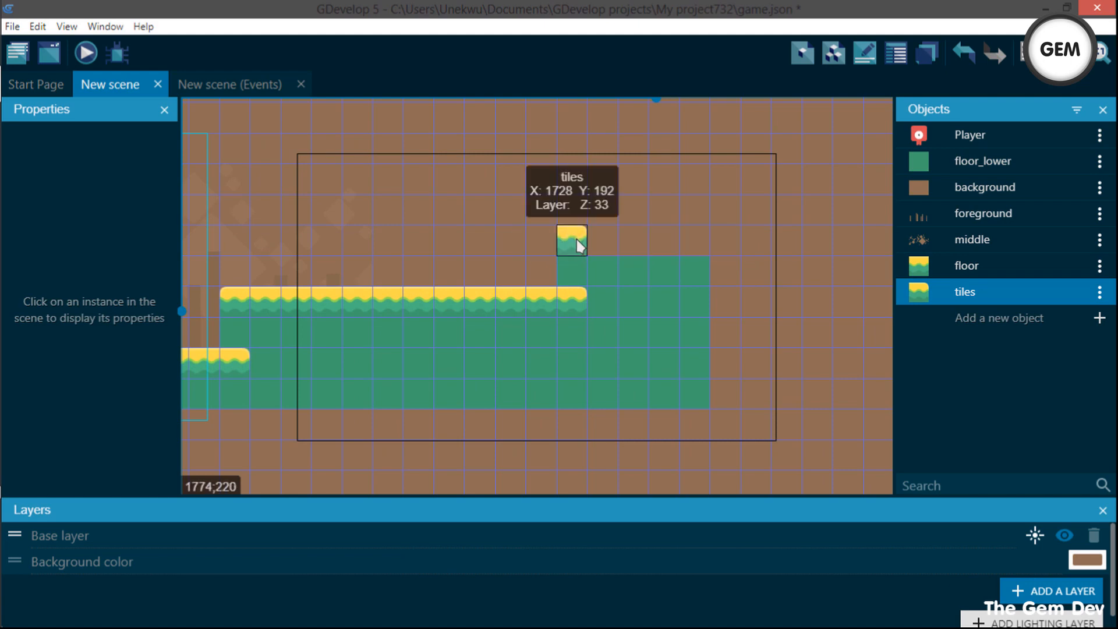
left_click(567, 248)
left_click(81, 321)
left_click(64, 459)
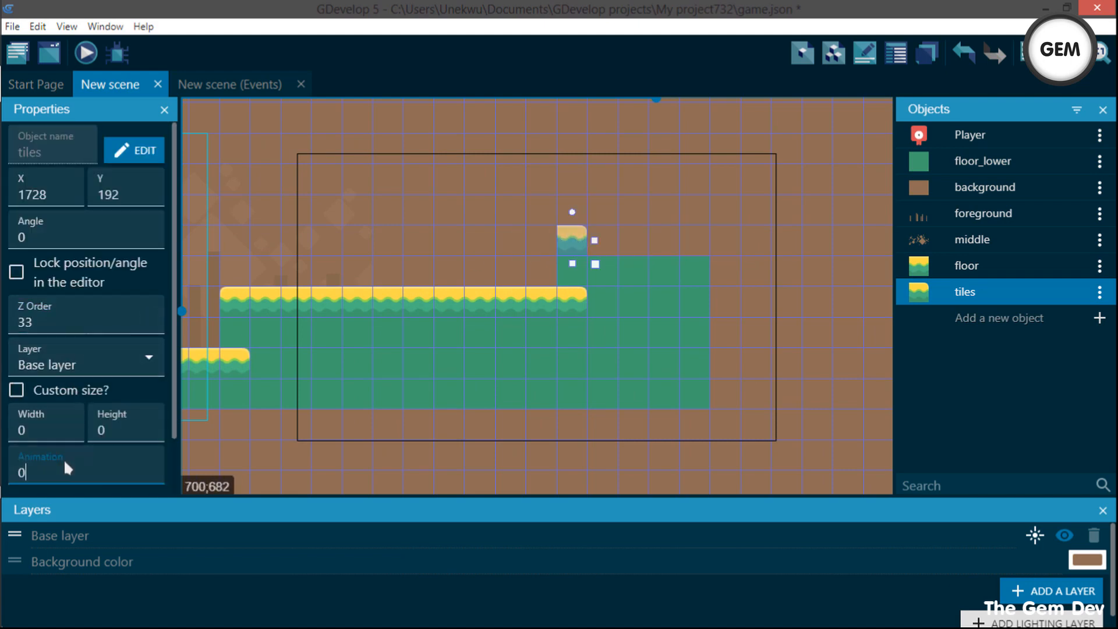
key("BackSpace")
type("1")
left_click(761, 215)
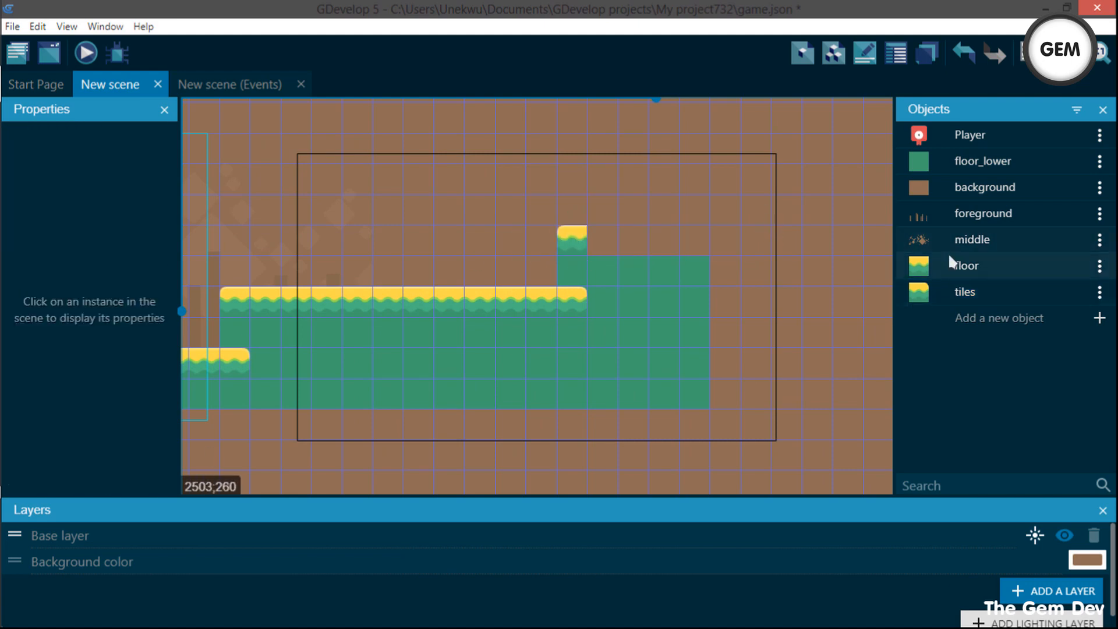
Place a floor instance at X 1792, Y 192 beside the upper corner tile and stretch it to 512 by 64
left_click_drag(955, 291, 836, 268)
left_click(602, 241)
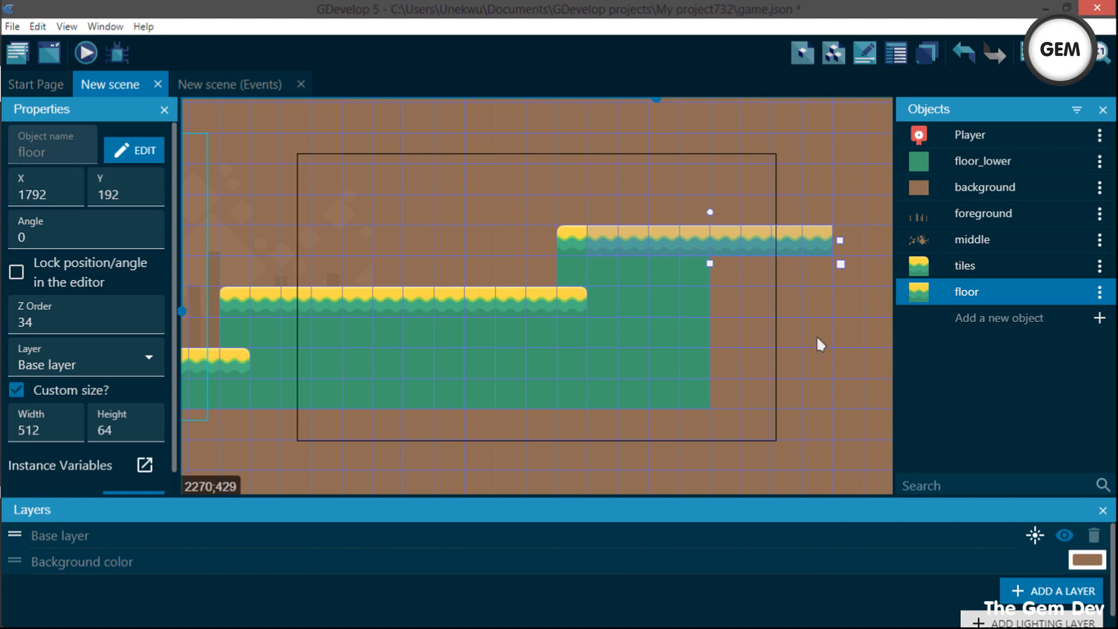
left_click(816, 335)
Widen the highest section's floor_lower block to 576 so it reaches the end of the floor strip
scroll(814, 334, "down", 5)
scroll(814, 334, "up", 1)
middle_click_drag(803, 332, 556, 304)
left_click(591, 308)
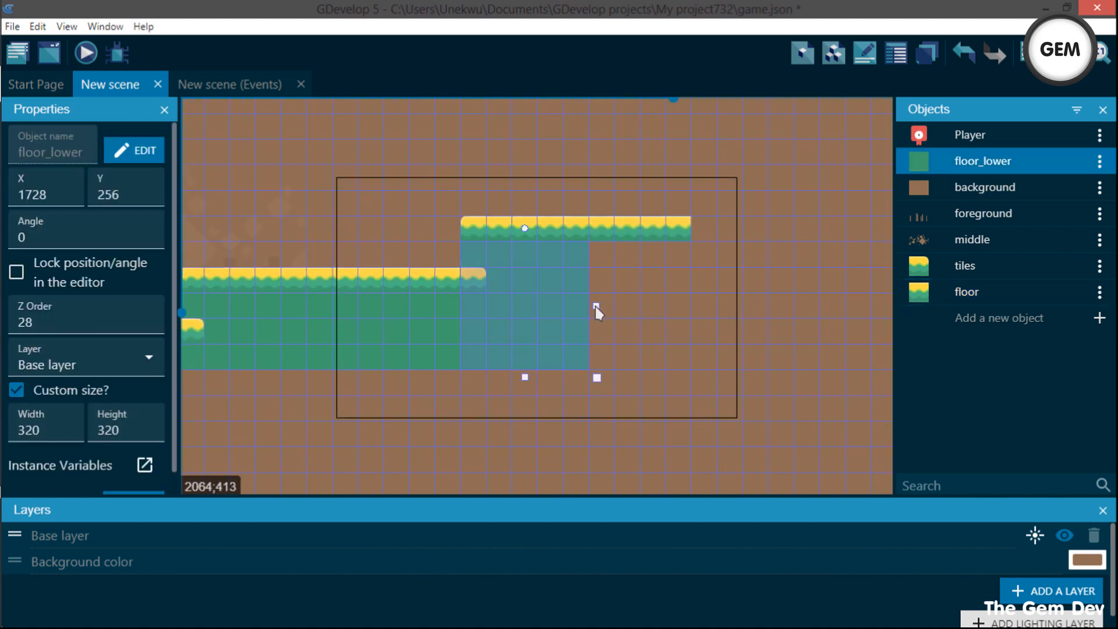
left_click_drag(594, 307, 695, 301)
left_click(798, 301)
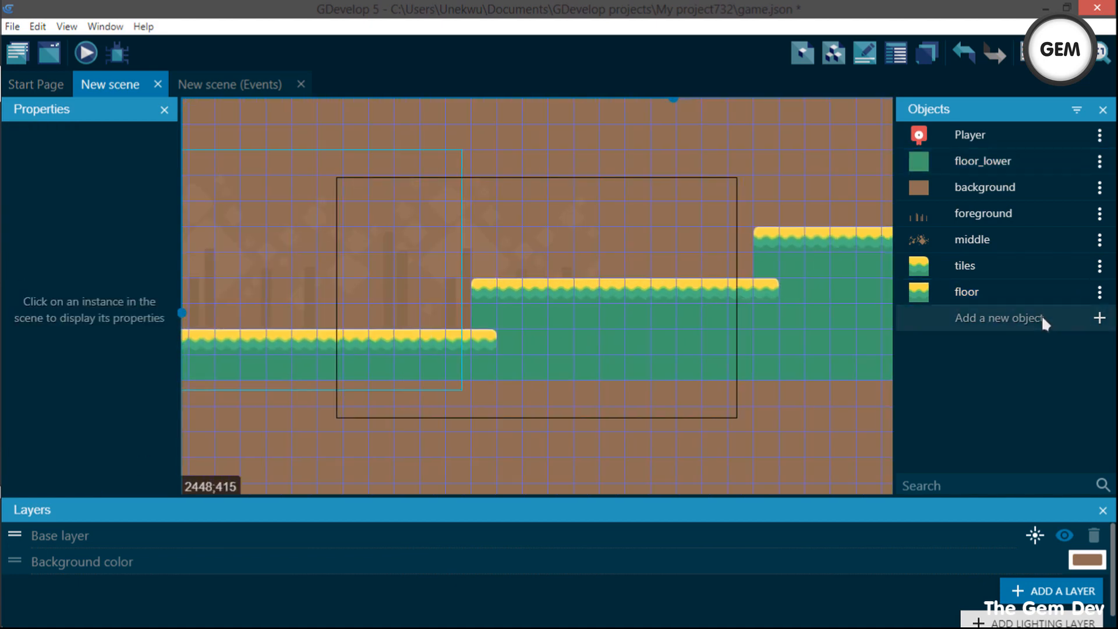
Cap the upper floor strip with a tiles instance at X 2304, Y 192 and widen the floor_lower block beneath it by one tile
left_click_drag(967, 266, 766, 225)
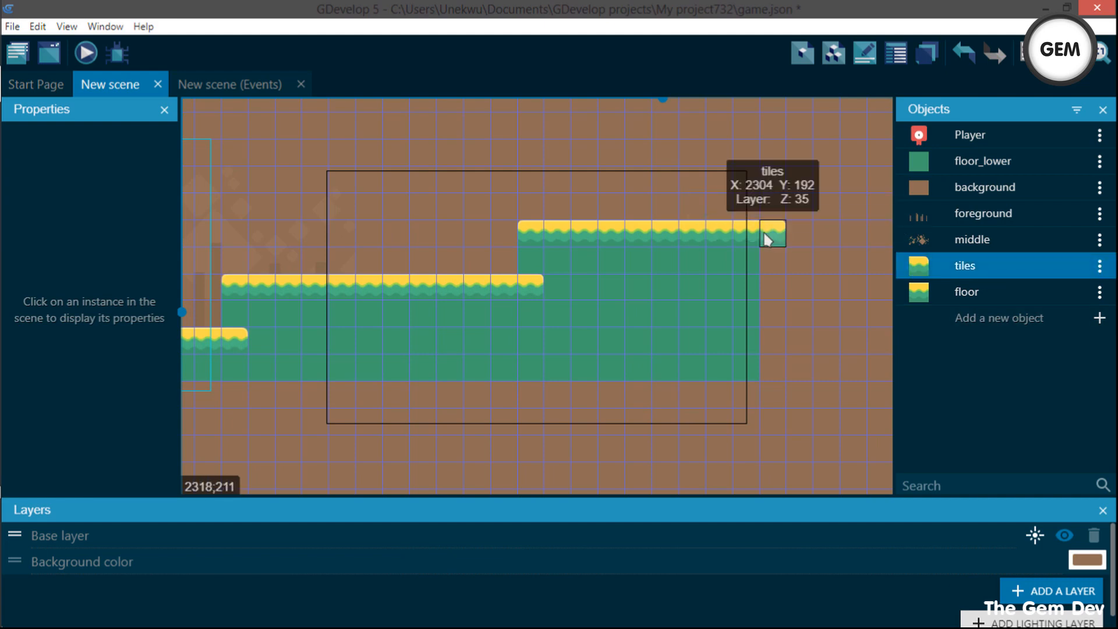
left_click(748, 309)
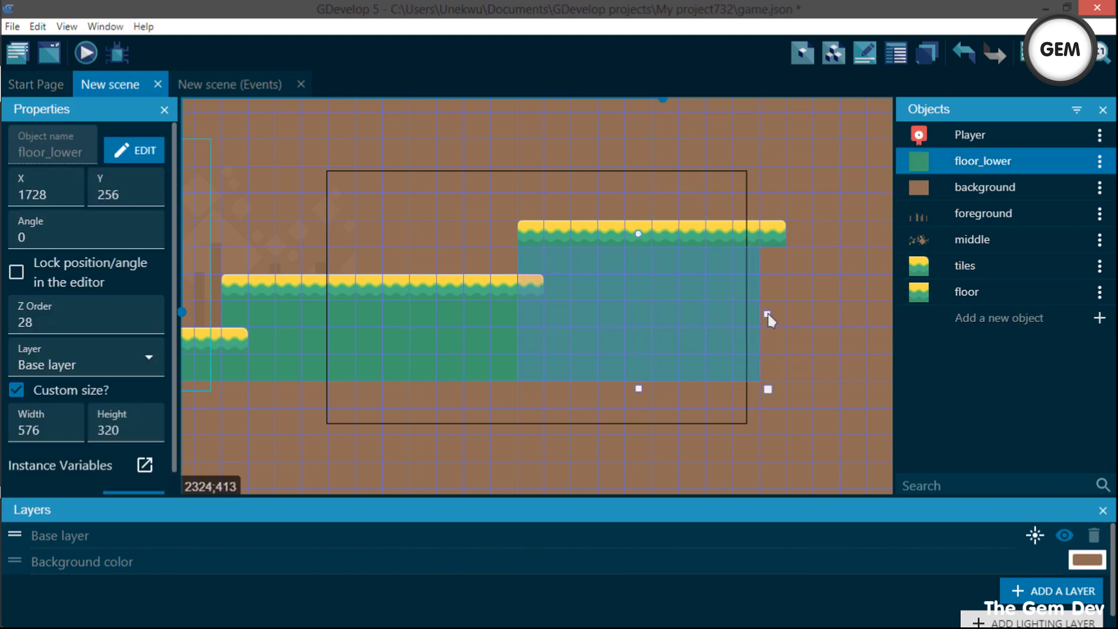
left_click_drag(767, 313, 793, 315)
left_click(829, 332)
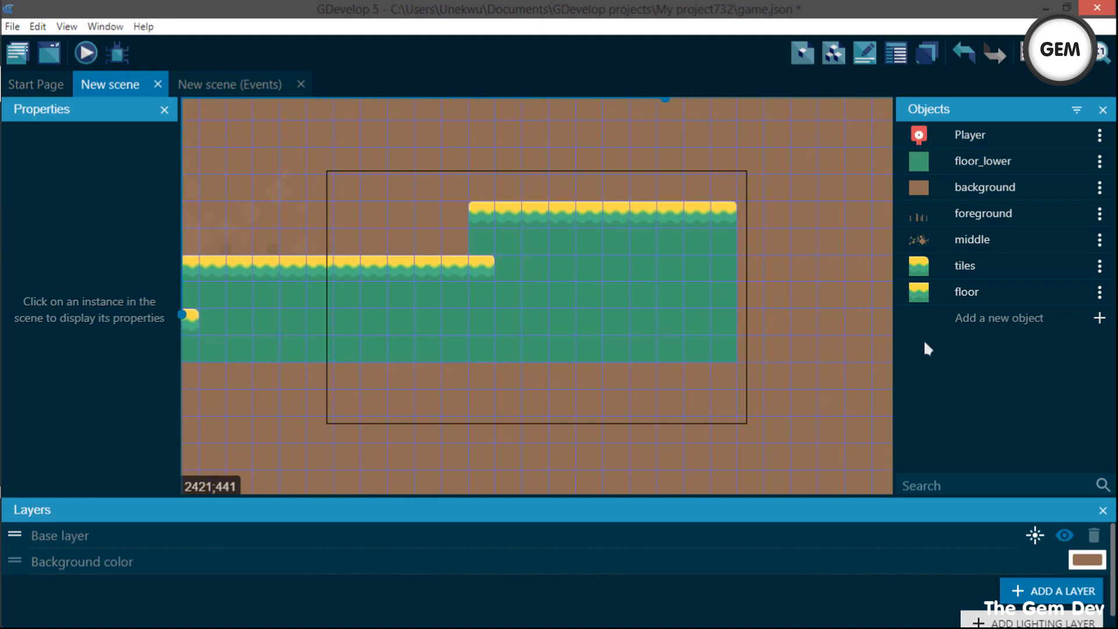
Place a tiles instance at X 2304, Y 448 on the highest section's far edge and set its animation to 1
left_click_drag(968, 266, 725, 323)
left_click(41, 463)
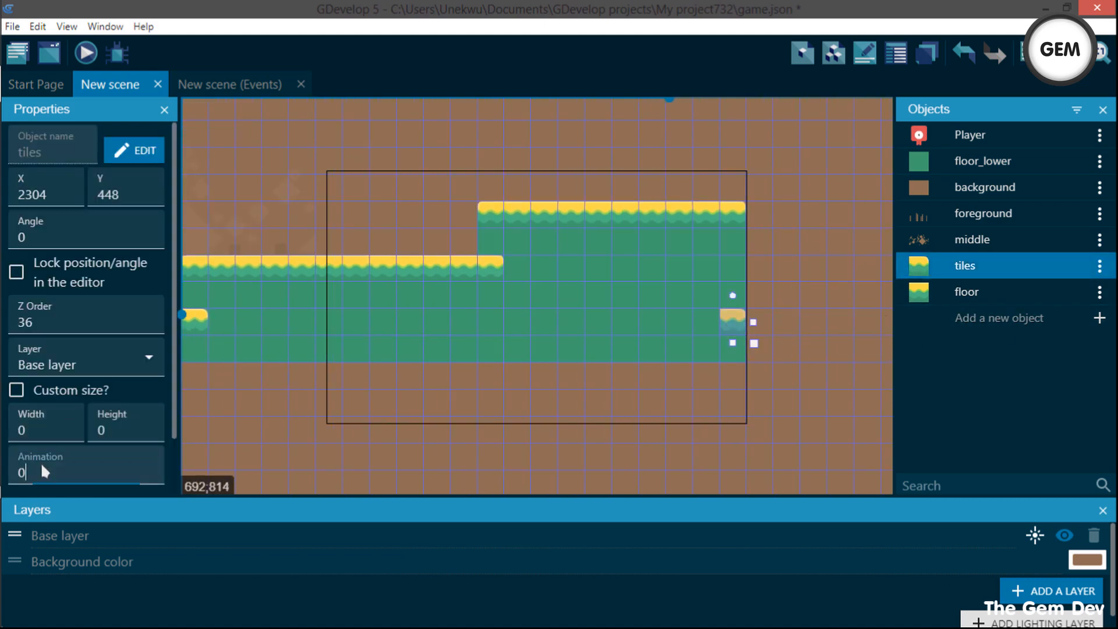
key("BackSpace")
type("1")
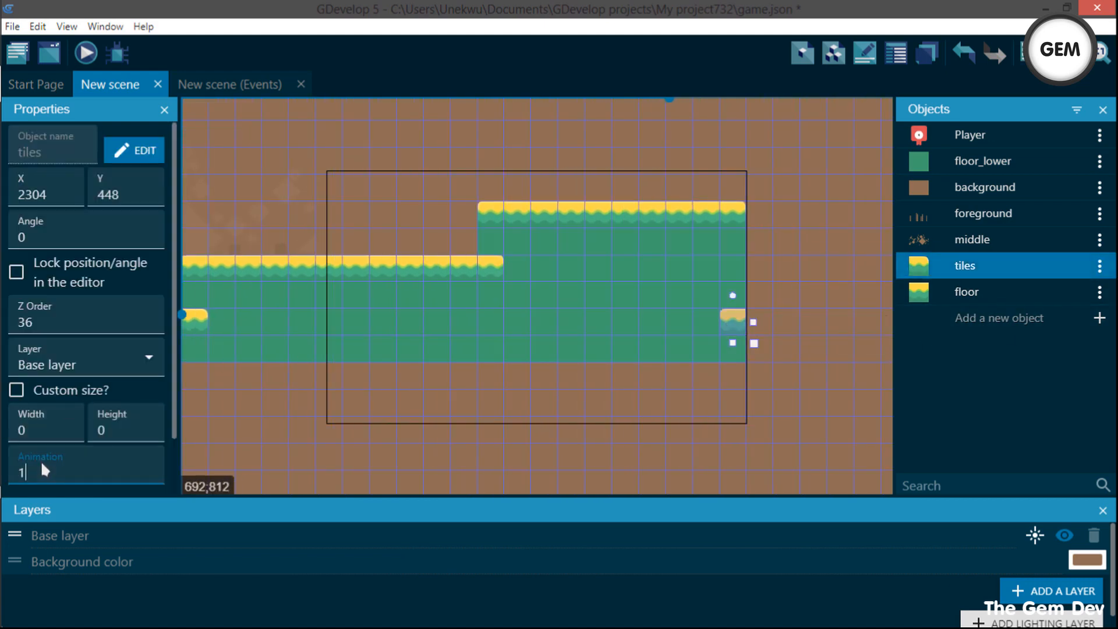
left_click(821, 261)
Place a floor instance at X 2368, Y 448 beside the lower corner tile and stretch it to seven tiles wide
left_click_drag(948, 294, 921, 333)
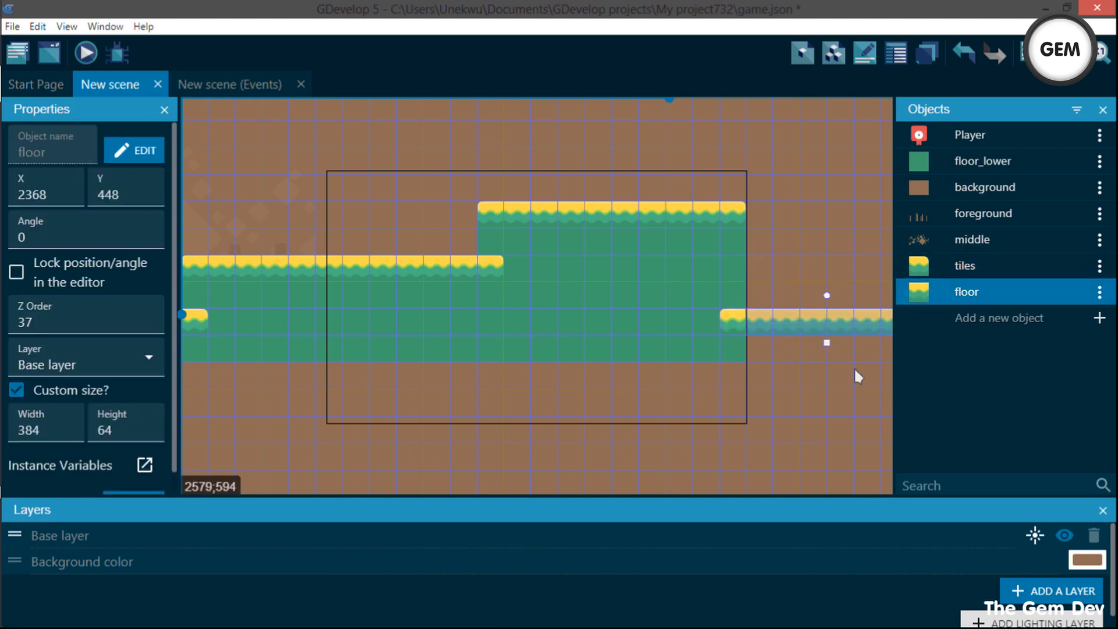
scroll(809, 367, "up", 1)
middle_click_drag(804, 367, 600, 363)
left_click(625, 327)
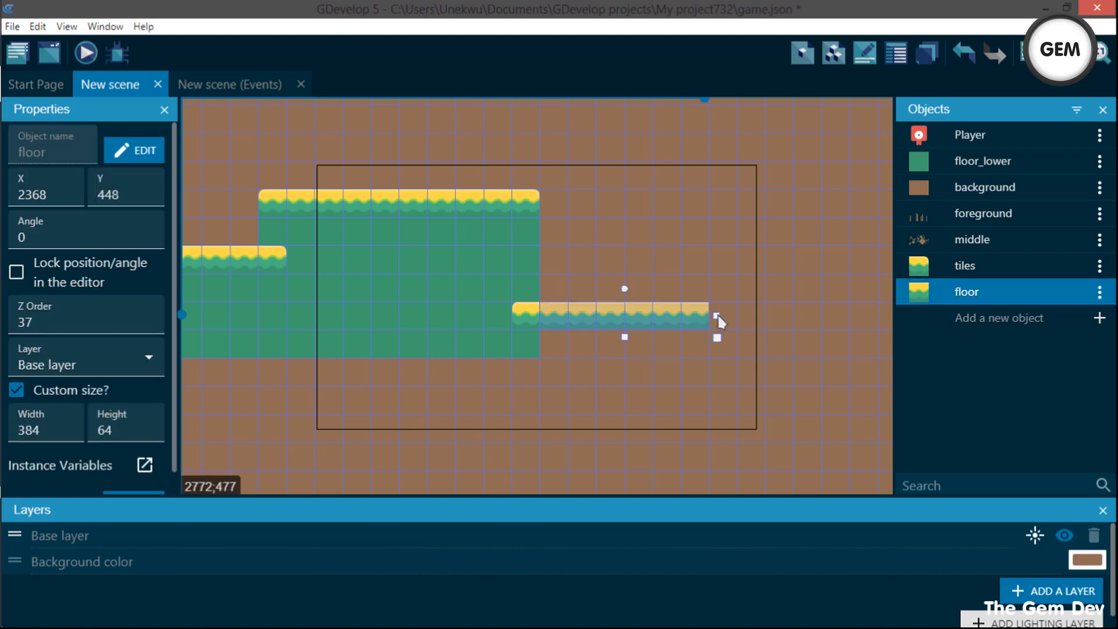
left_click(699, 379)
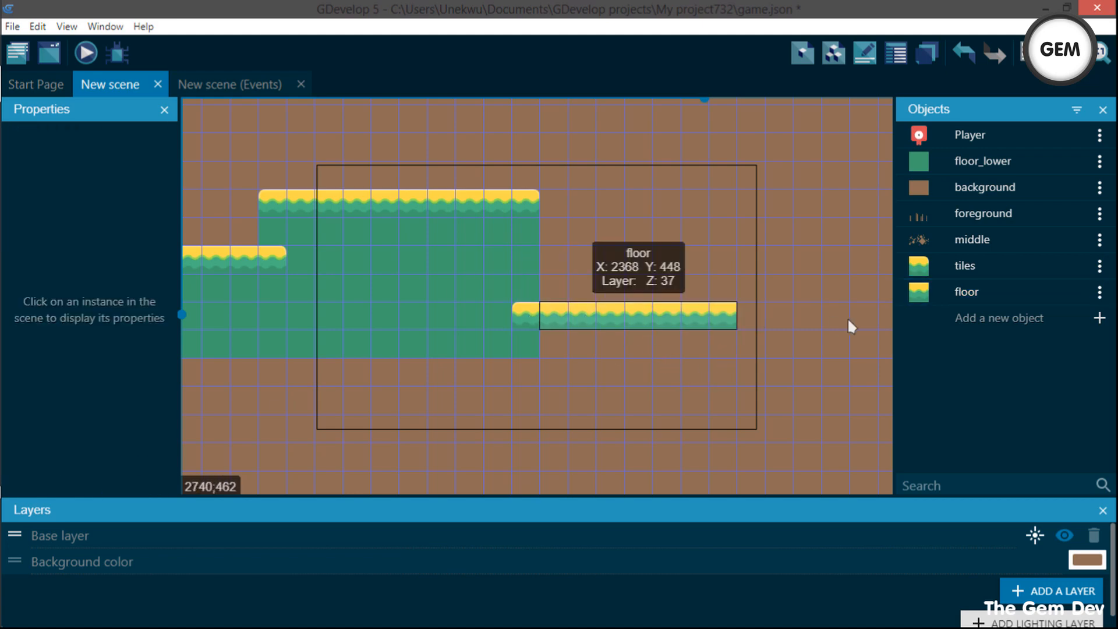
Cap the lower floor strip's far end with a tiles instance and fill the space beneath the strip with a floor_lower block
left_click_drag(987, 266, 763, 309)
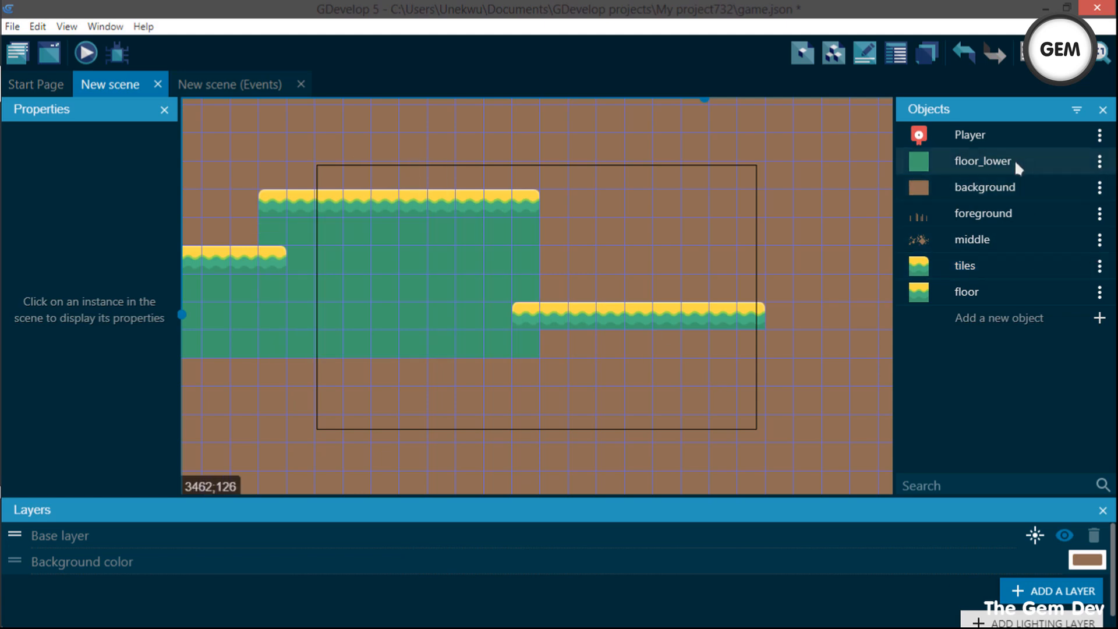
left_click_drag(1014, 161, 777, 341)
left_click(815, 350)
Add a floor_lower base at X 128, Y 576 beneath the whole level, sized 2688 by 256
scroll(791, 330, "down", 5)
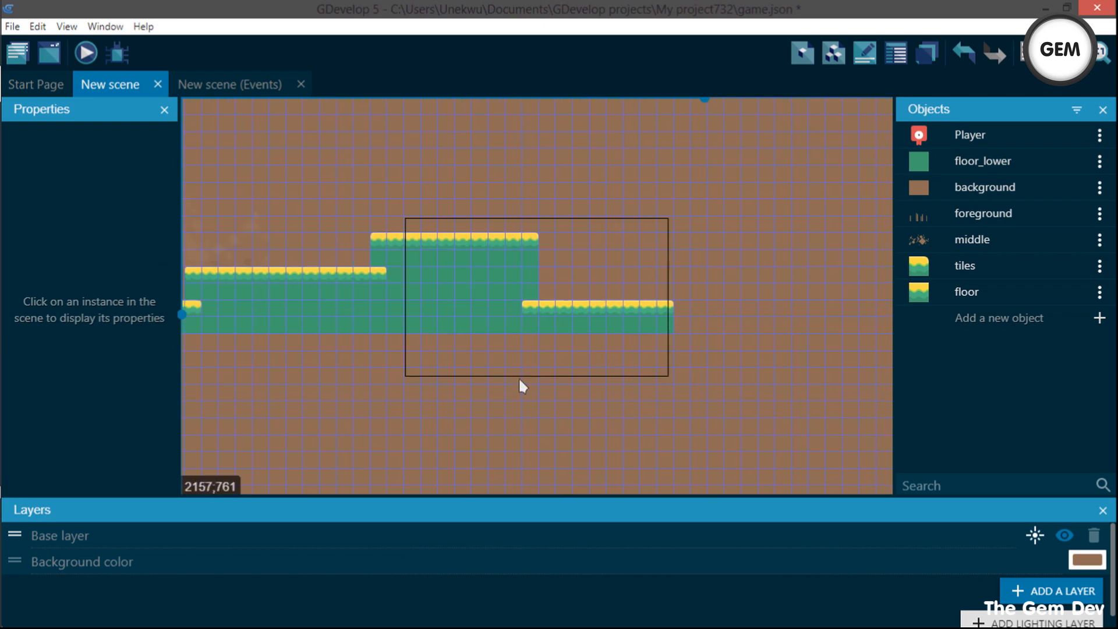
middle_click_drag(519, 379, 771, 359)
scroll(790, 371, "up", 1)
scroll(809, 361, "down", 3)
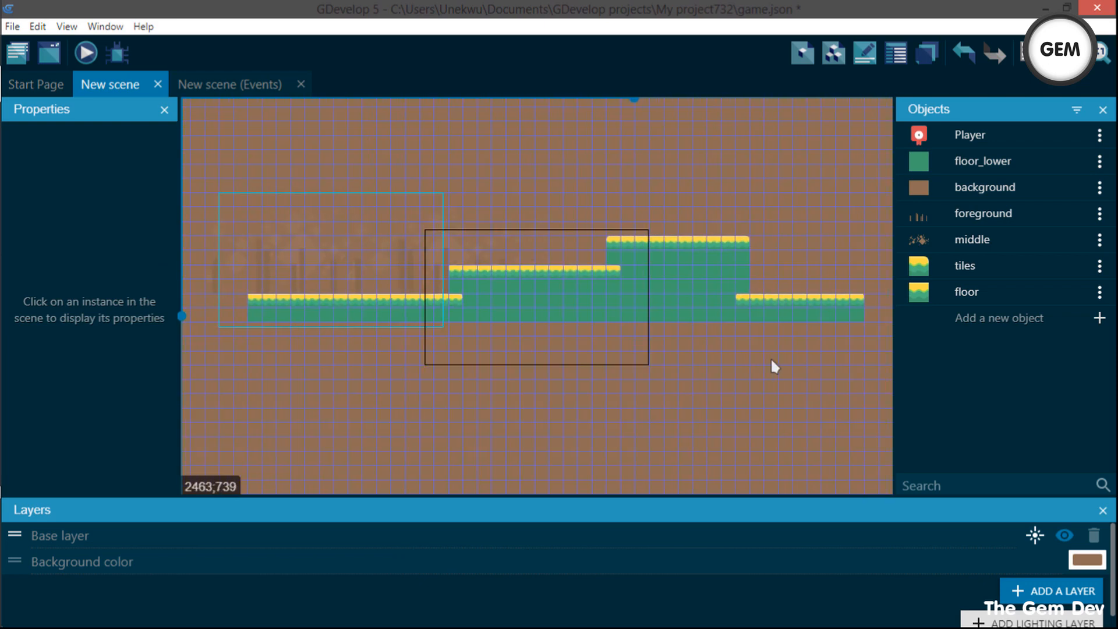
left_click_drag(1034, 160, 850, 380)
left_click(773, 429)
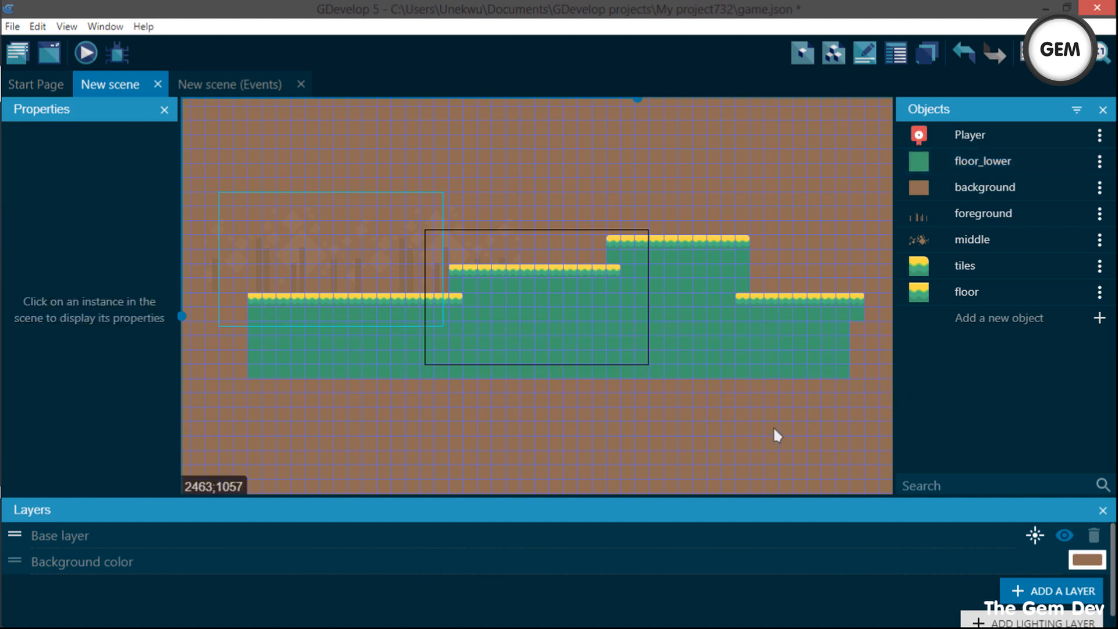
Widen the floor_lower base by one tile so its edge lines up with the end of the level
left_click(854, 355)
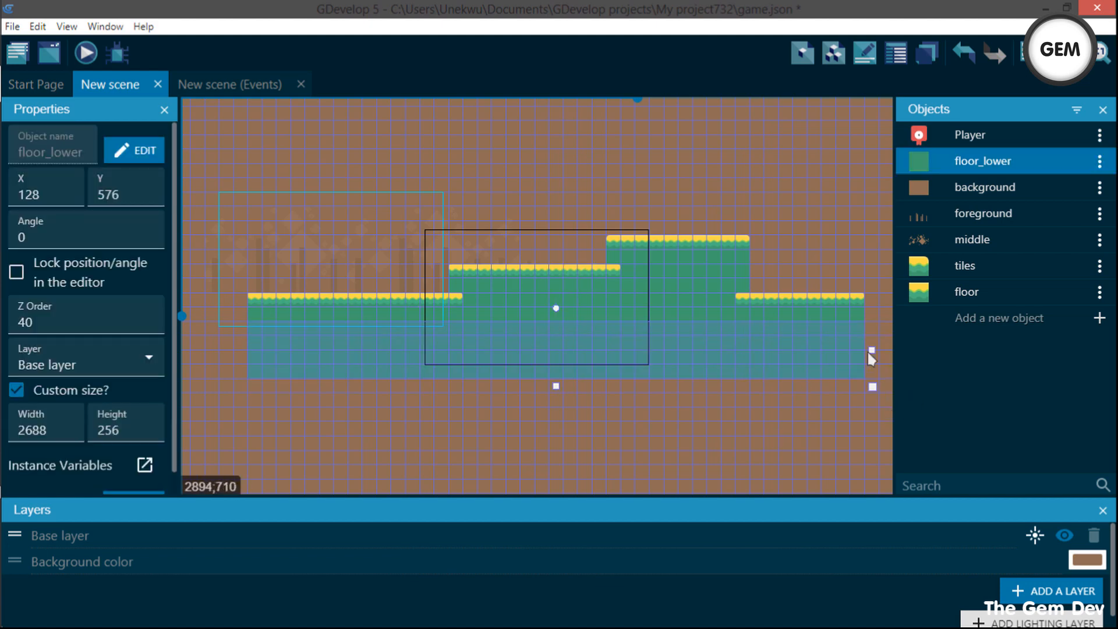
left_click(766, 446)
left_click(859, 351)
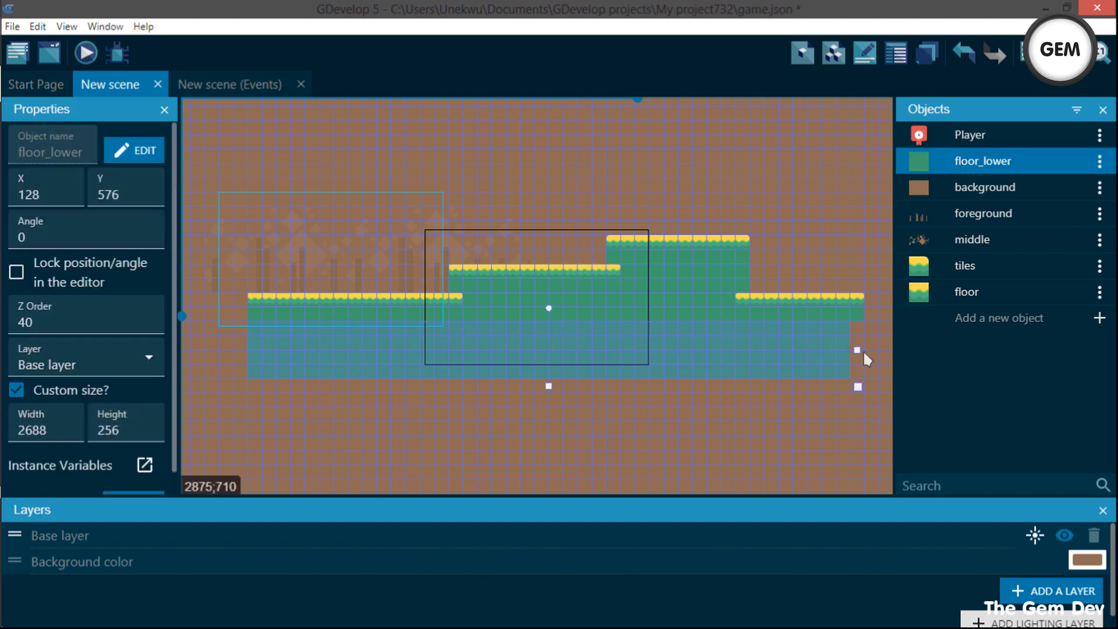
left_click(794, 438)
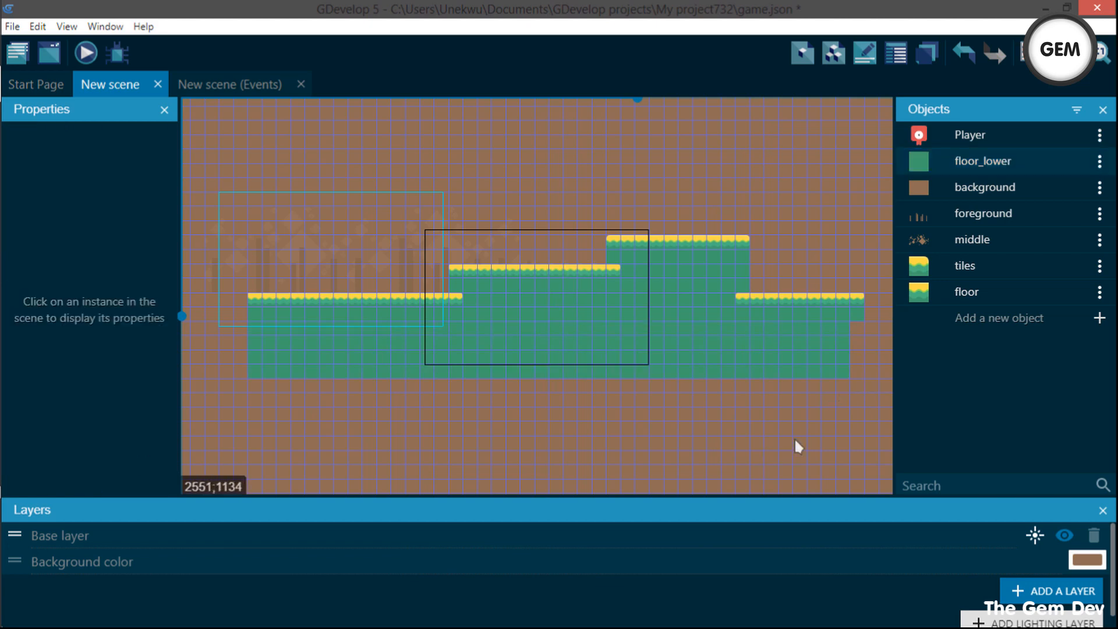
left_click(796, 362)
left_click_drag(864, 347, 873, 352)
left_click(819, 419)
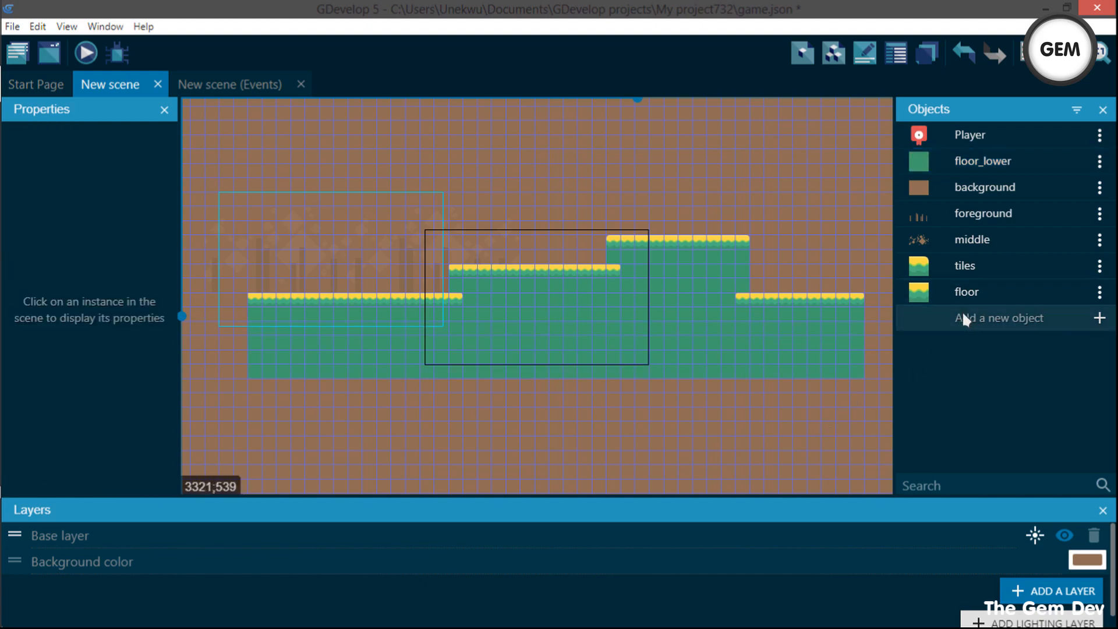
Add a new Sprite object to the scene and name it enemy_1
left_click(963, 315)
left_click(348, 124)
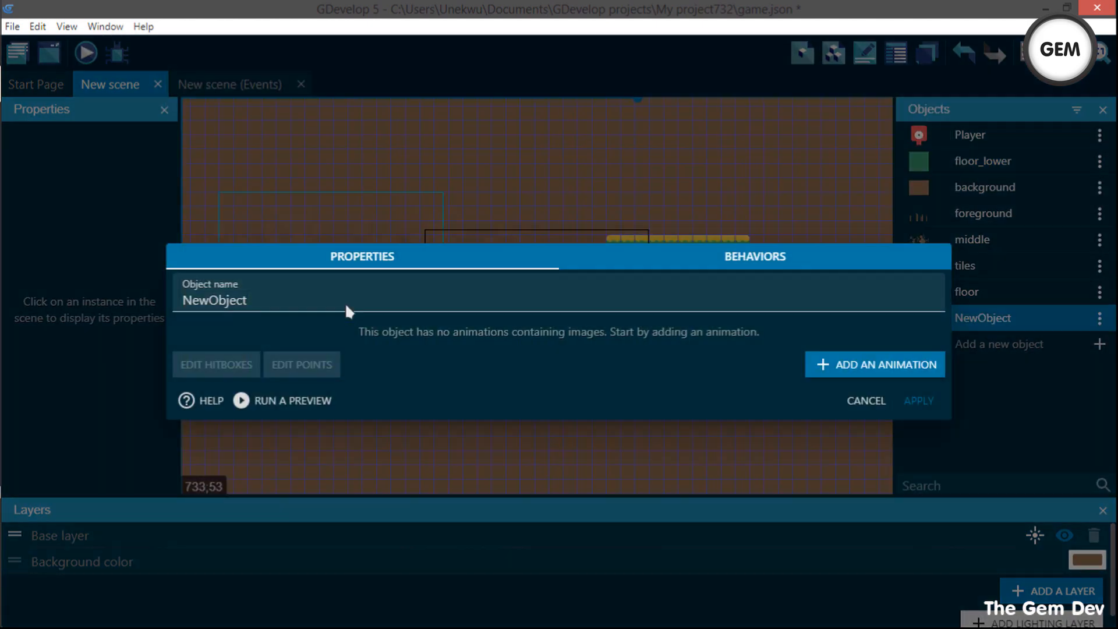
double_click(345, 300)
type("ene")
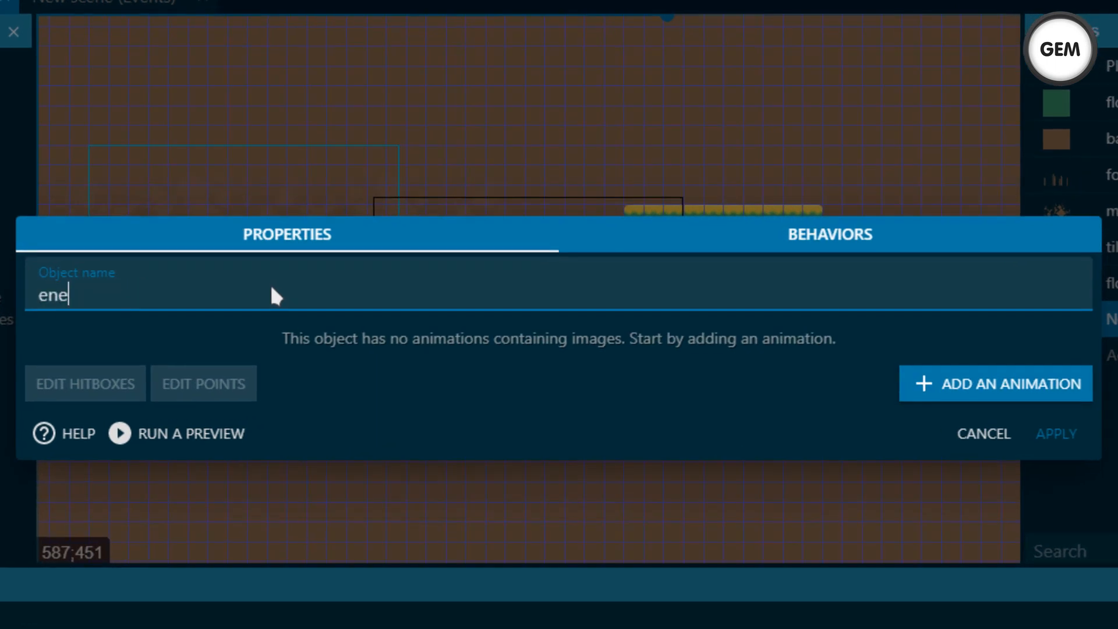
type("my_1")
key("Left")
key("BackSpace")
type("_")
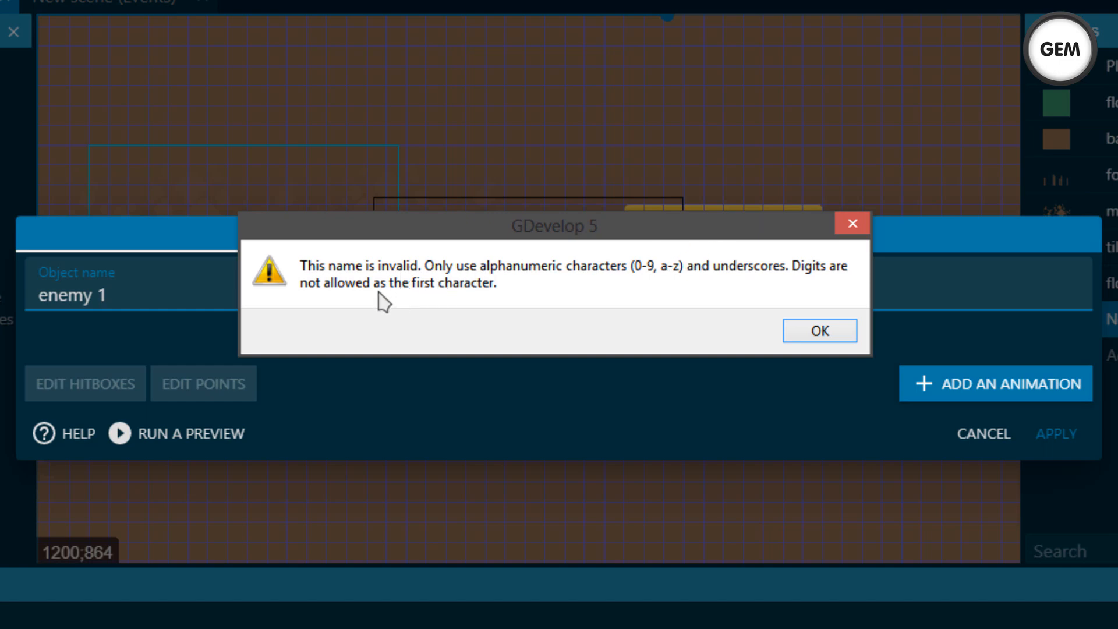
left_click(819, 331)
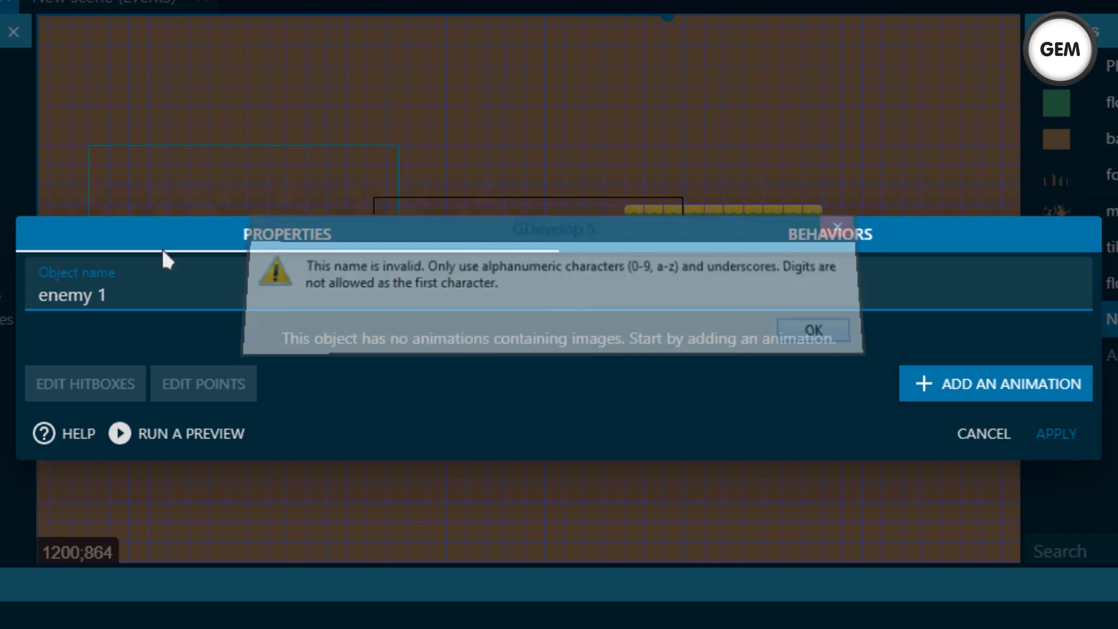
double_click(179, 297)
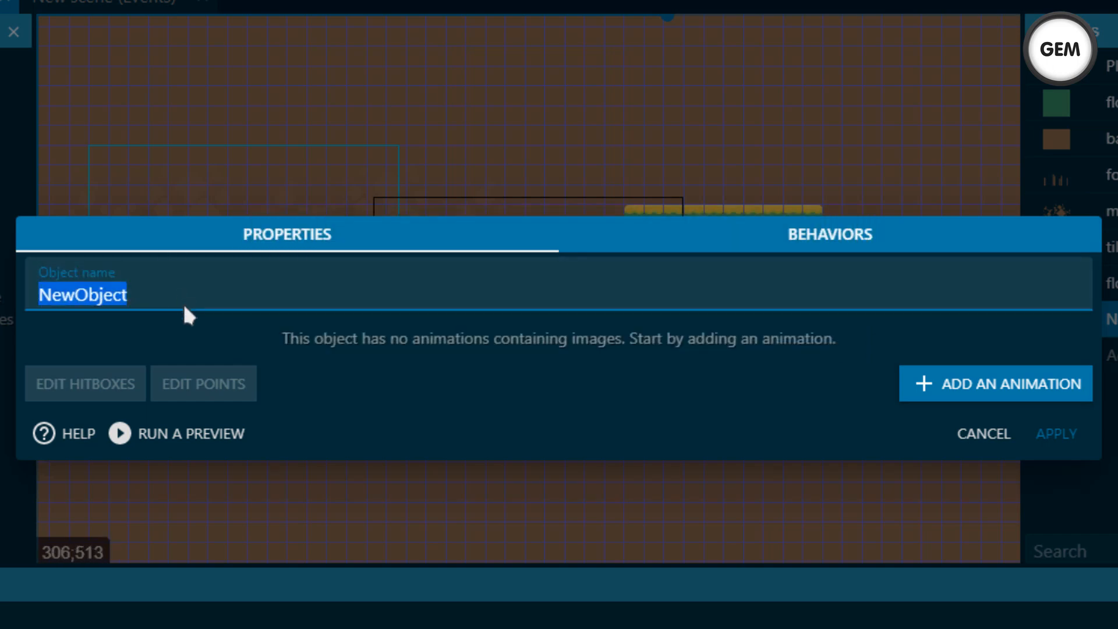
type("enem")
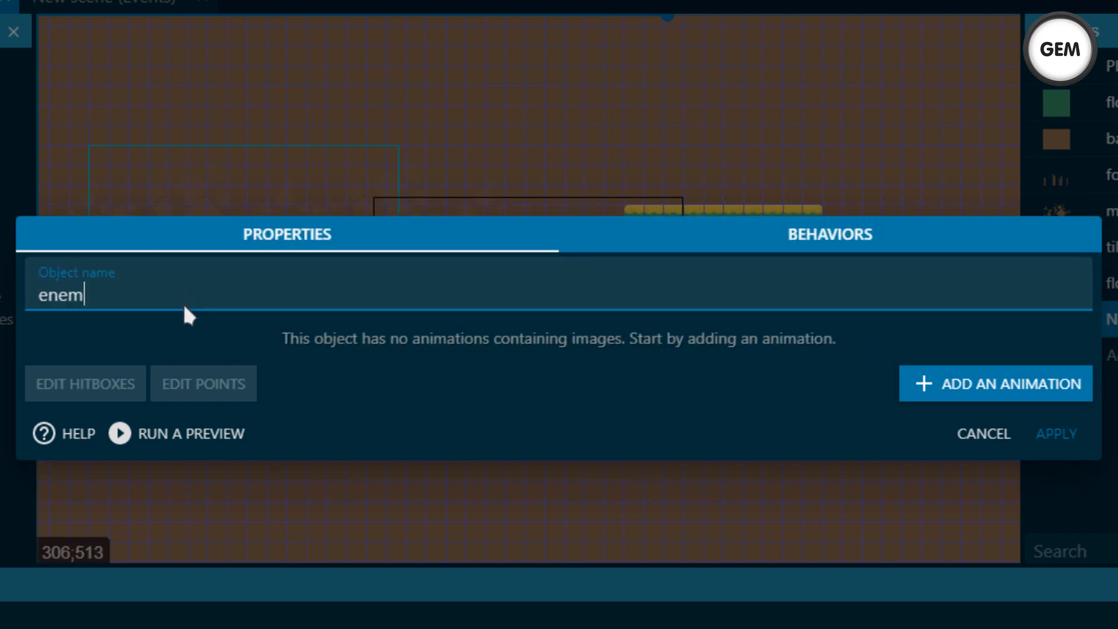
type("y_1")
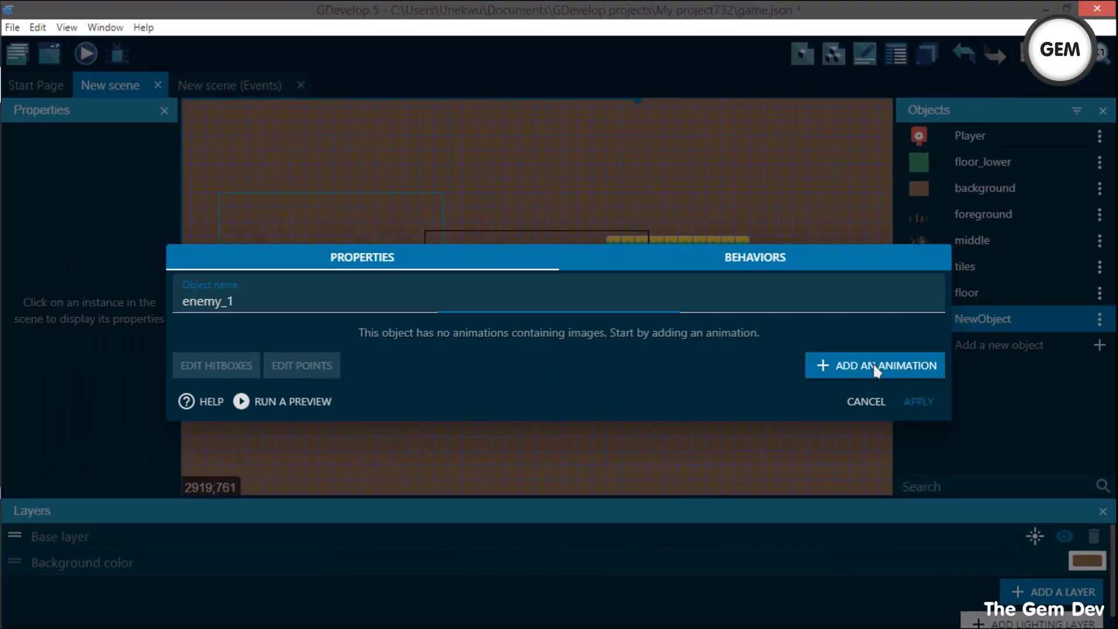
Add an animation to enemy_1 with frames enemyWalking_1 to enemyWalking_3 from the PNG Enemies folder, copying the files into the project folder
left_click(951, 383)
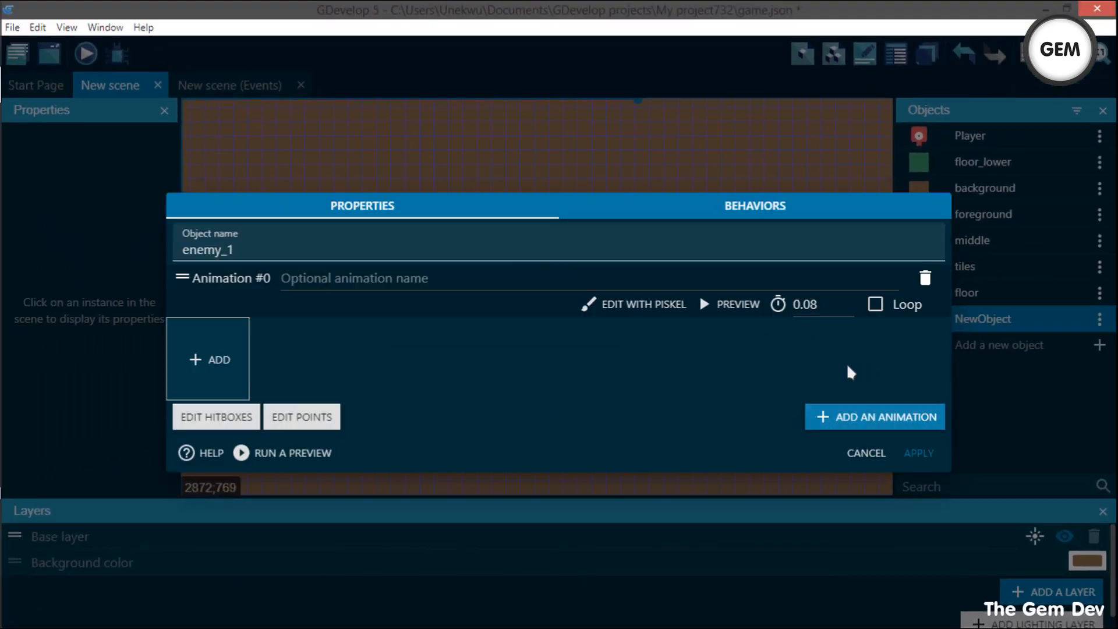
left_click(216, 364)
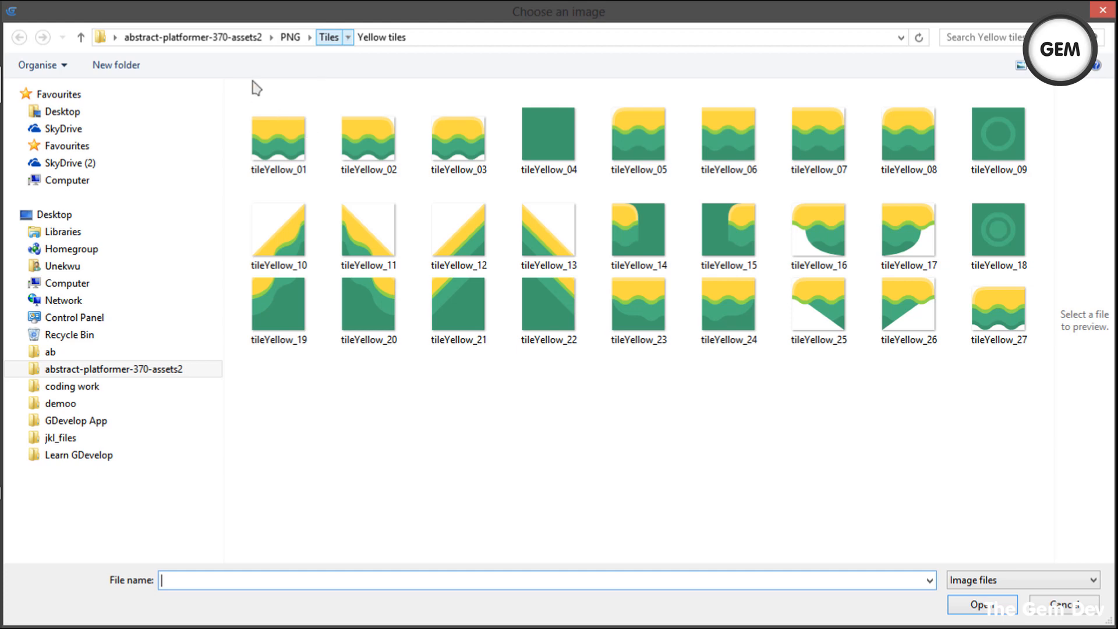
left_click(329, 36)
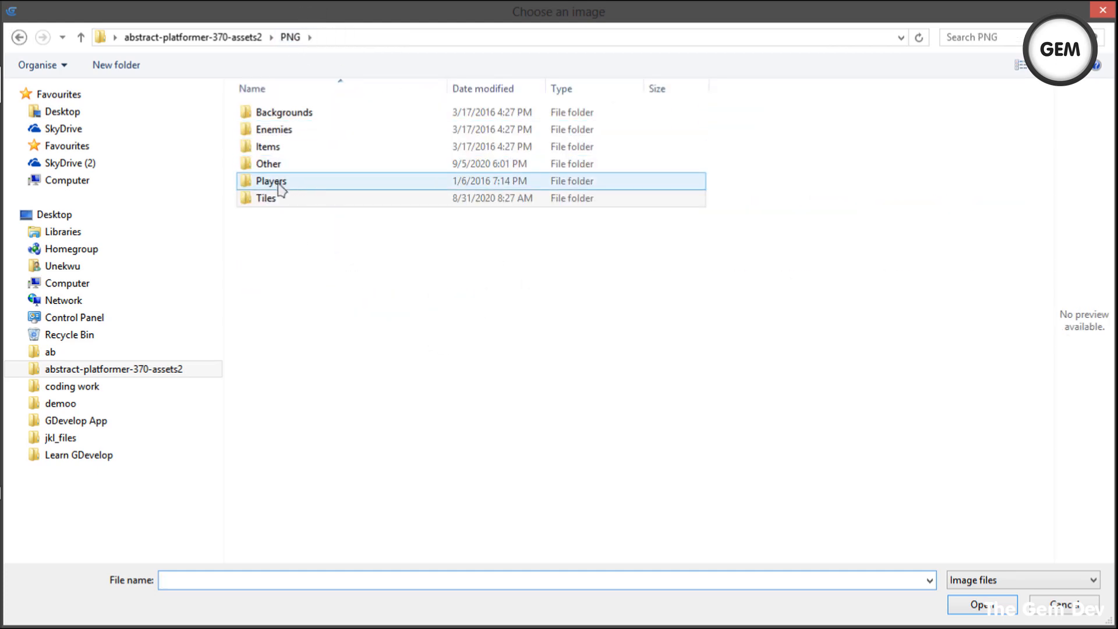
left_click(278, 137)
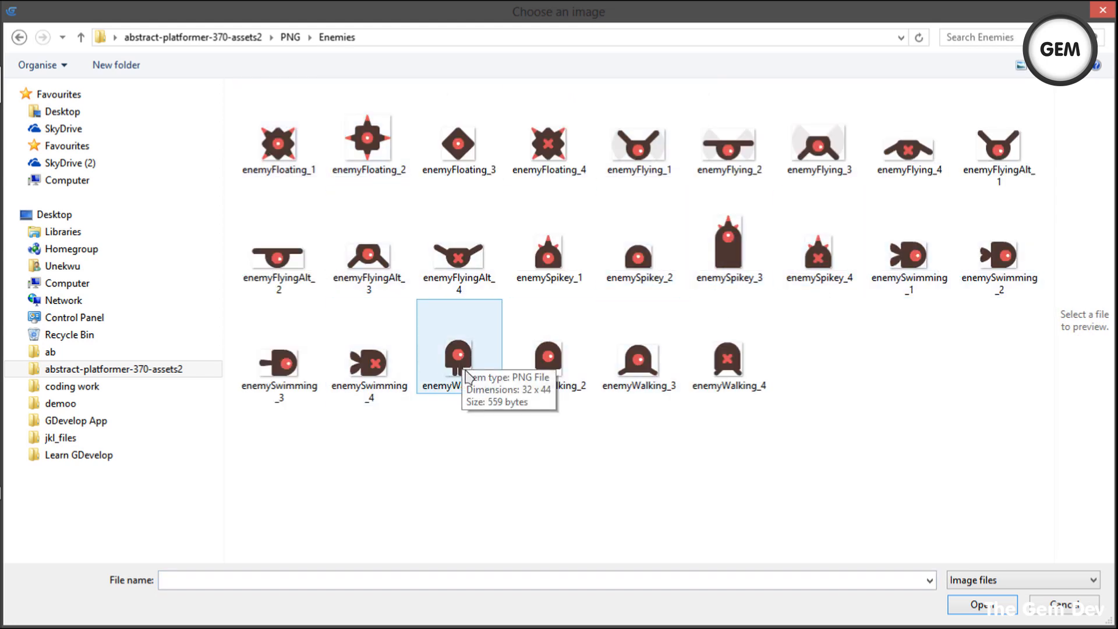
left_click(464, 352)
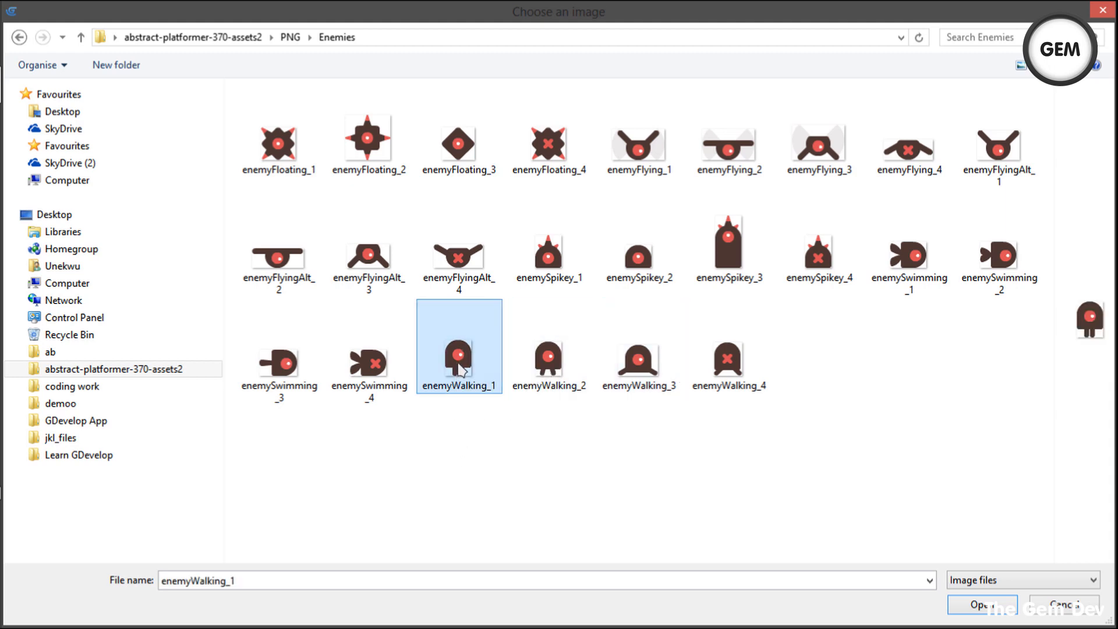
left_click(647, 379, "shift")
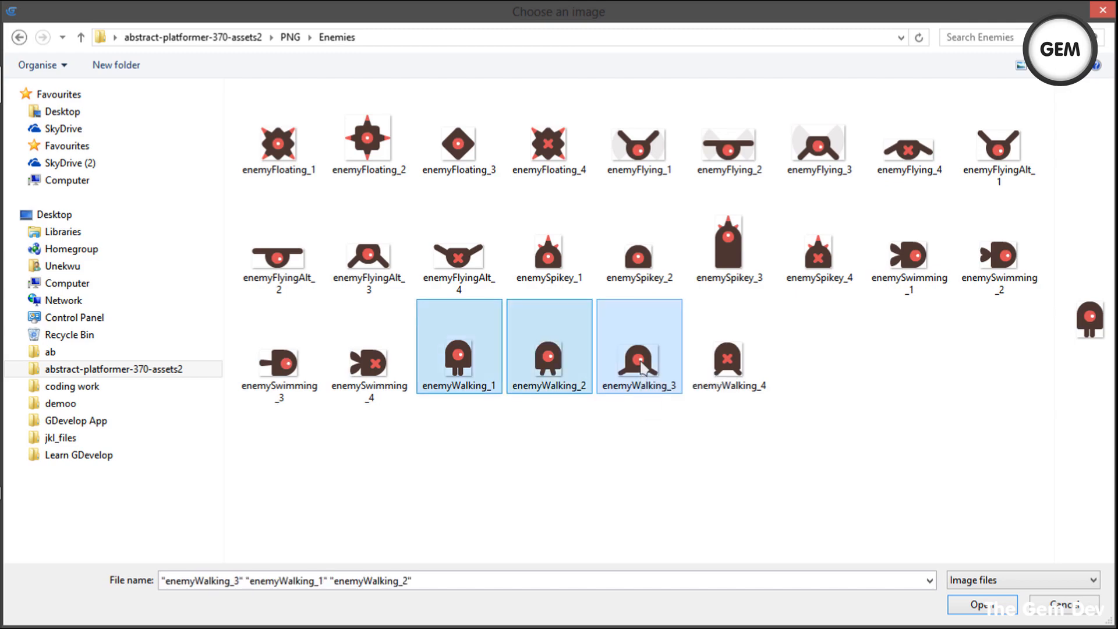
left_click(982, 604)
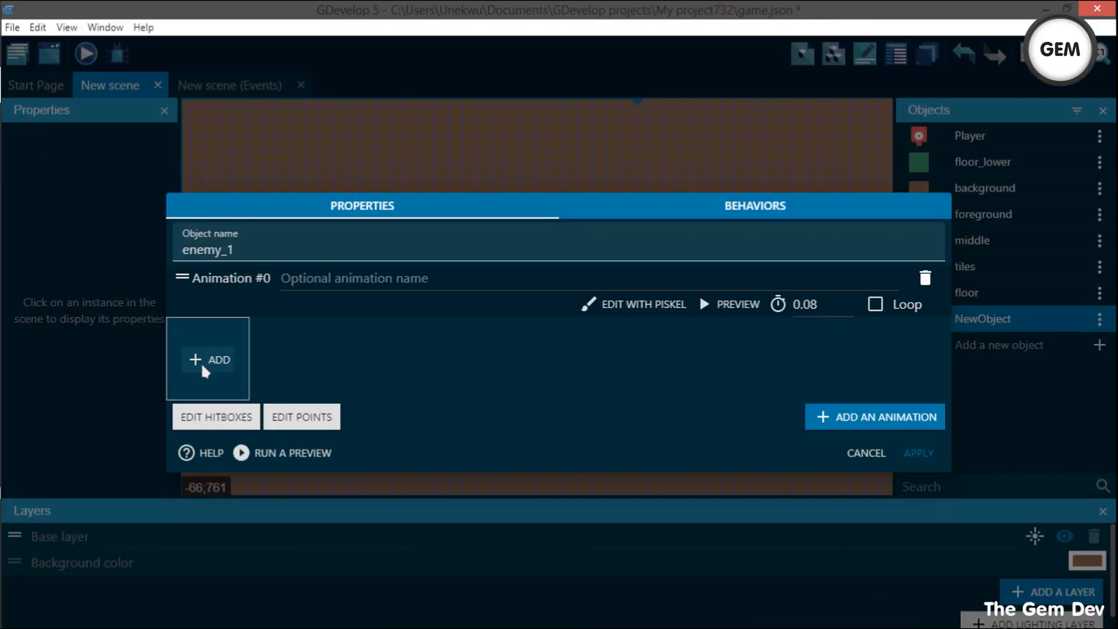
left_click(687, 327)
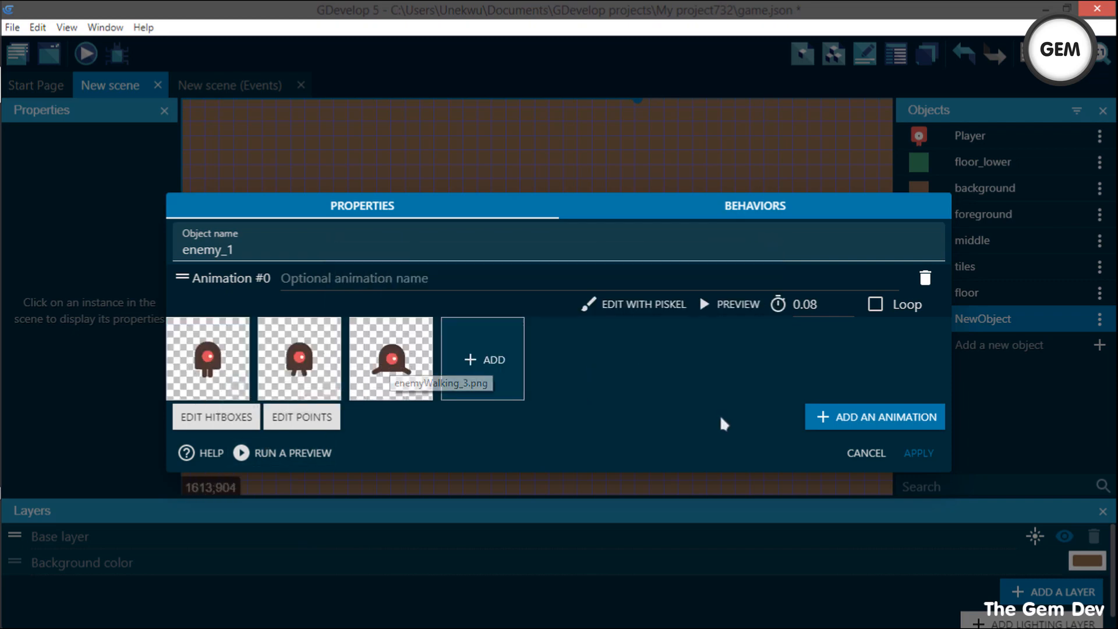
Add a second animation with the enemyWalking_4 image, copy the file into the project folder, and apply the object's changes
left_click(842, 416)
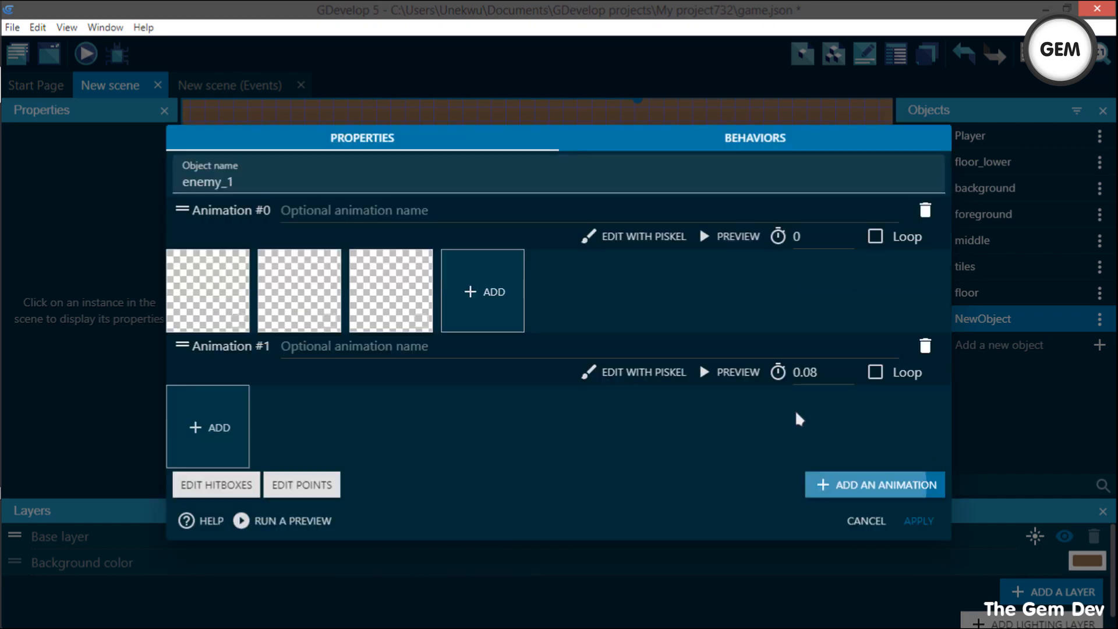
left_click(212, 431)
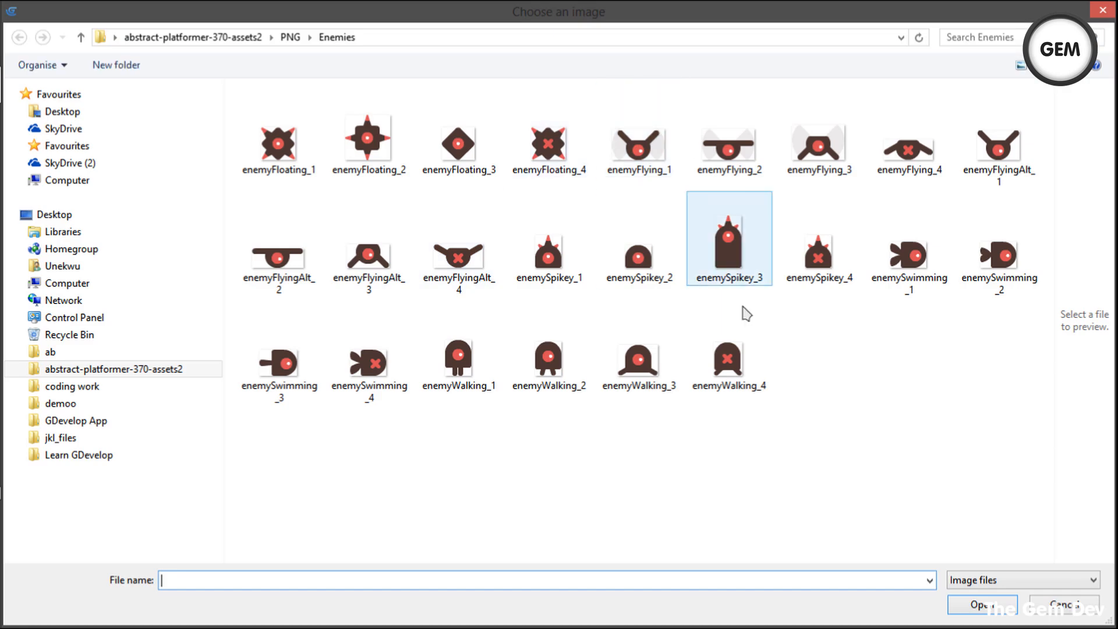
double_click(726, 350)
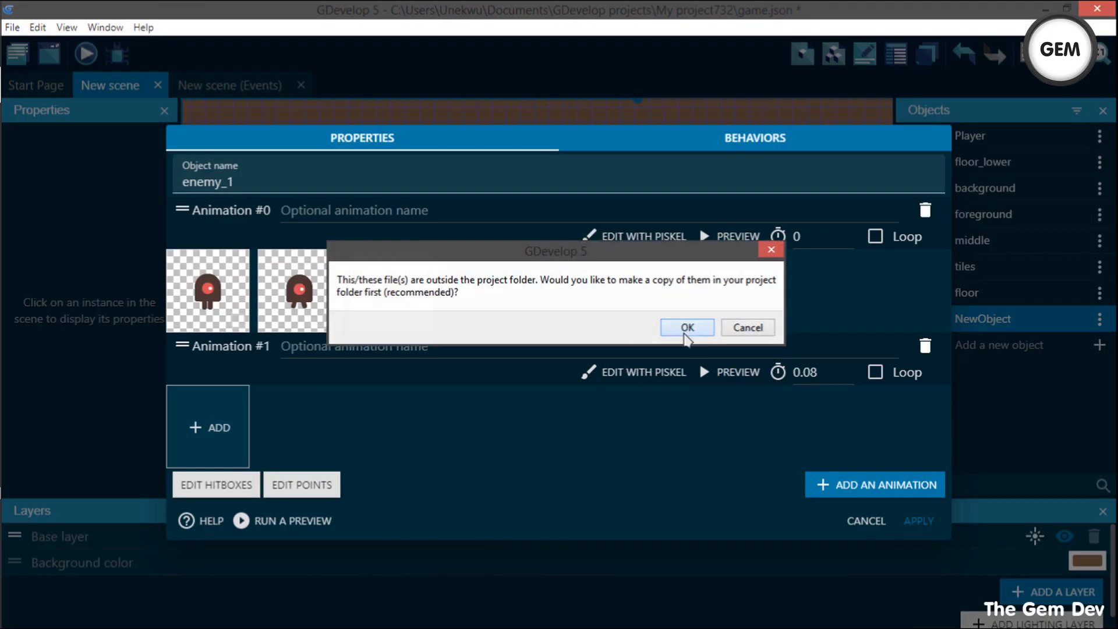
left_click(686, 330)
left_click(911, 523)
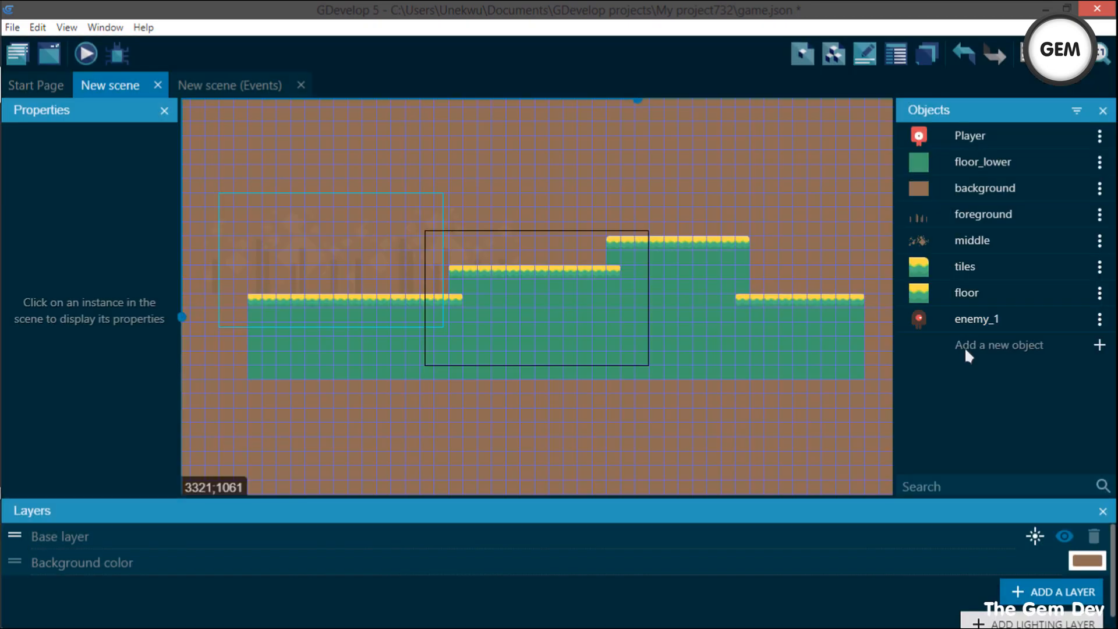
Place an enemy_1 instance above the lowest floor strip at X 704, Y 320
left_click_drag(955, 320, 649, 243)
scroll(649, 243, "up", 5)
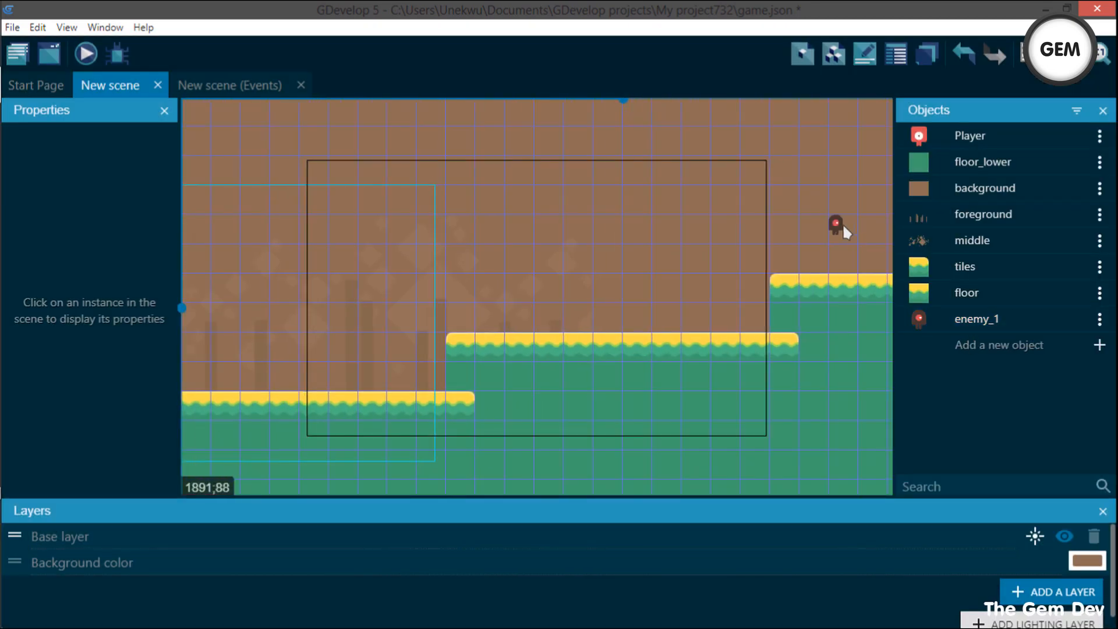
left_click_drag(837, 227, 308, 342)
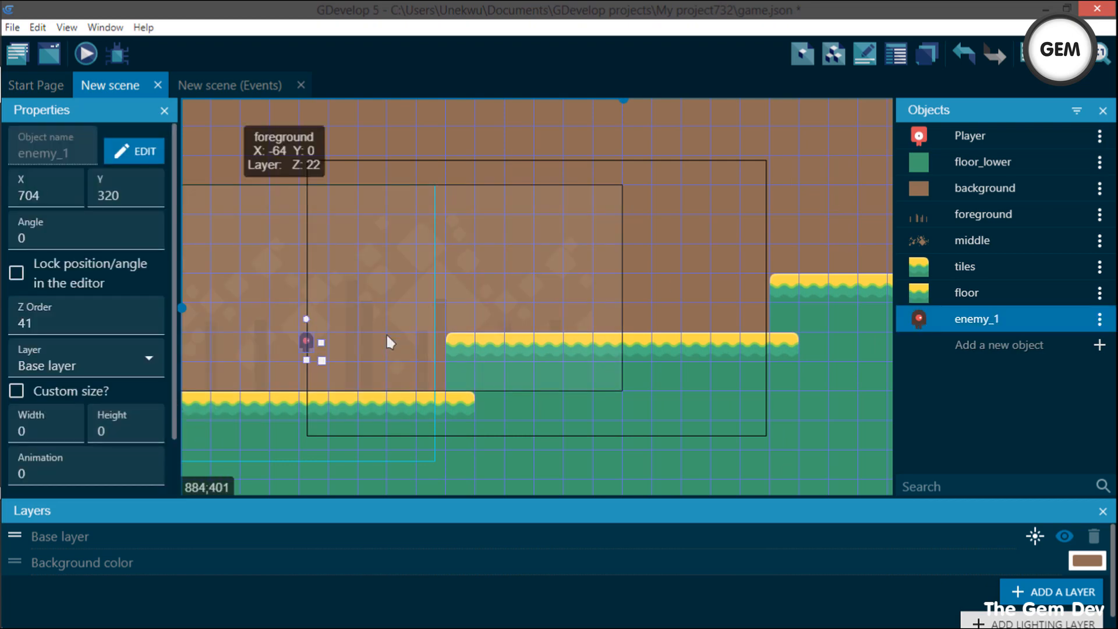
Open the instances list and select the hidden Player instance from it
scroll(401, 340, "up", 1)
middle_click_drag(407, 342, 770, 301)
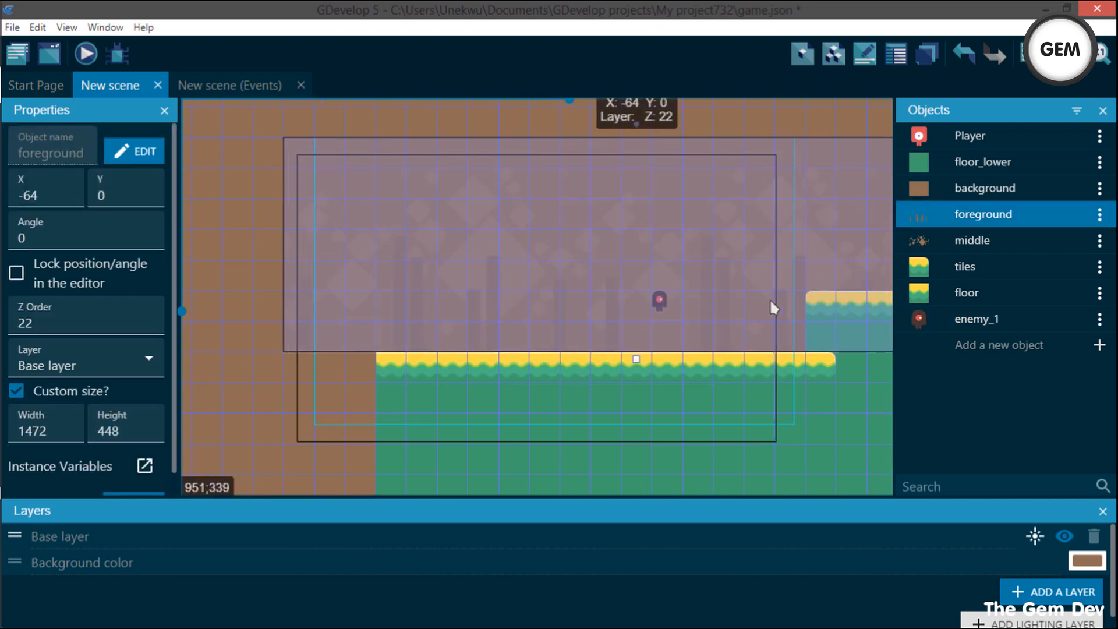
scroll(769, 299, "down", 1)
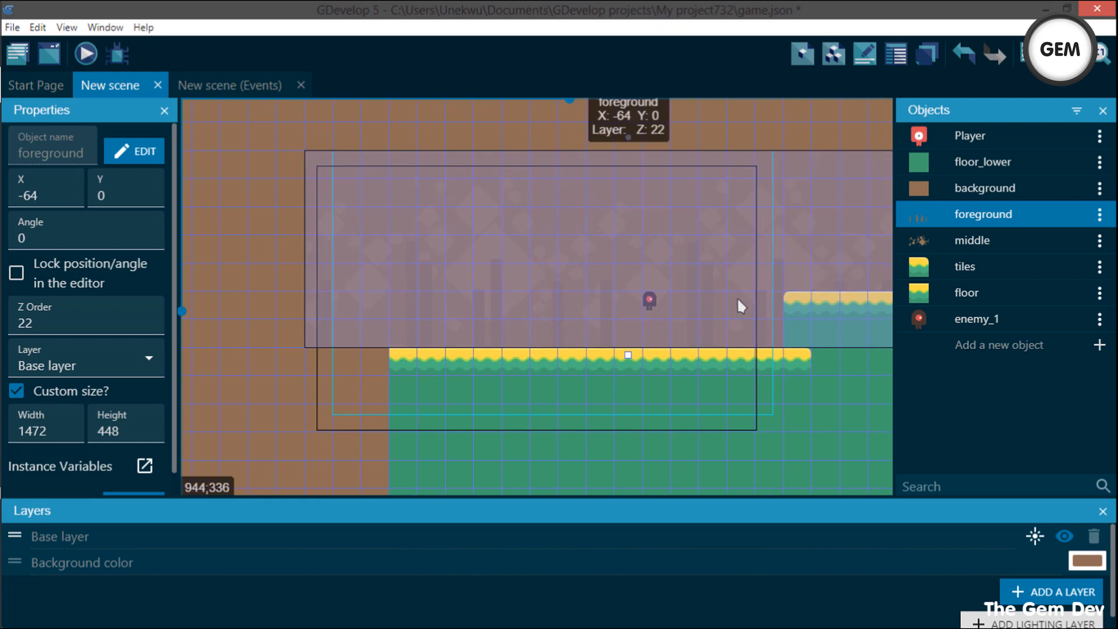
scroll(737, 300, "up", 1)
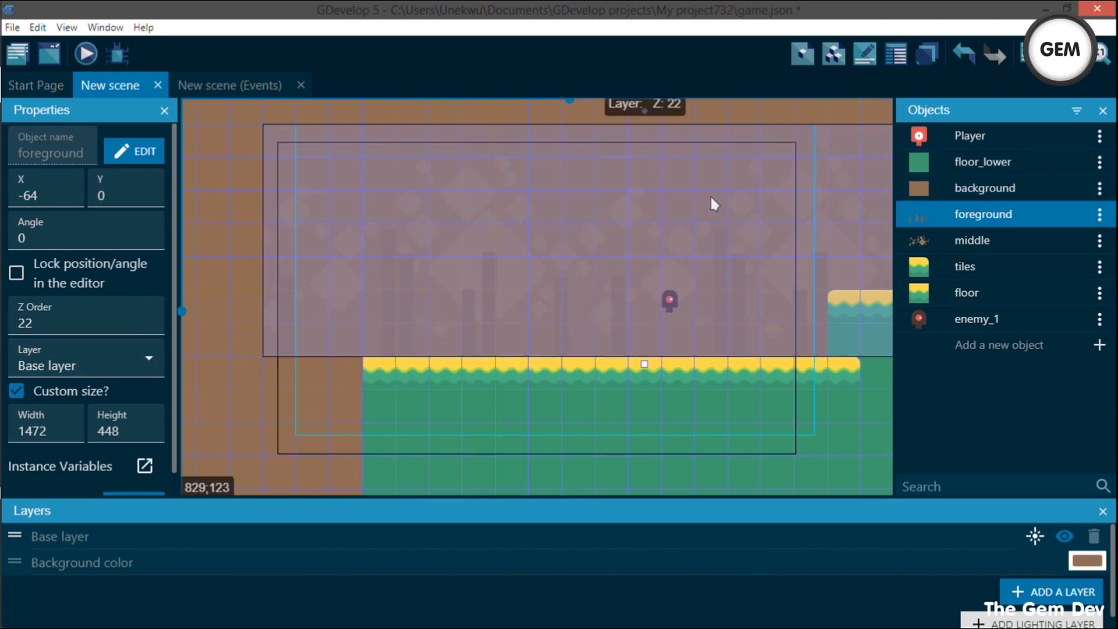
scroll(713, 204, "down", 1)
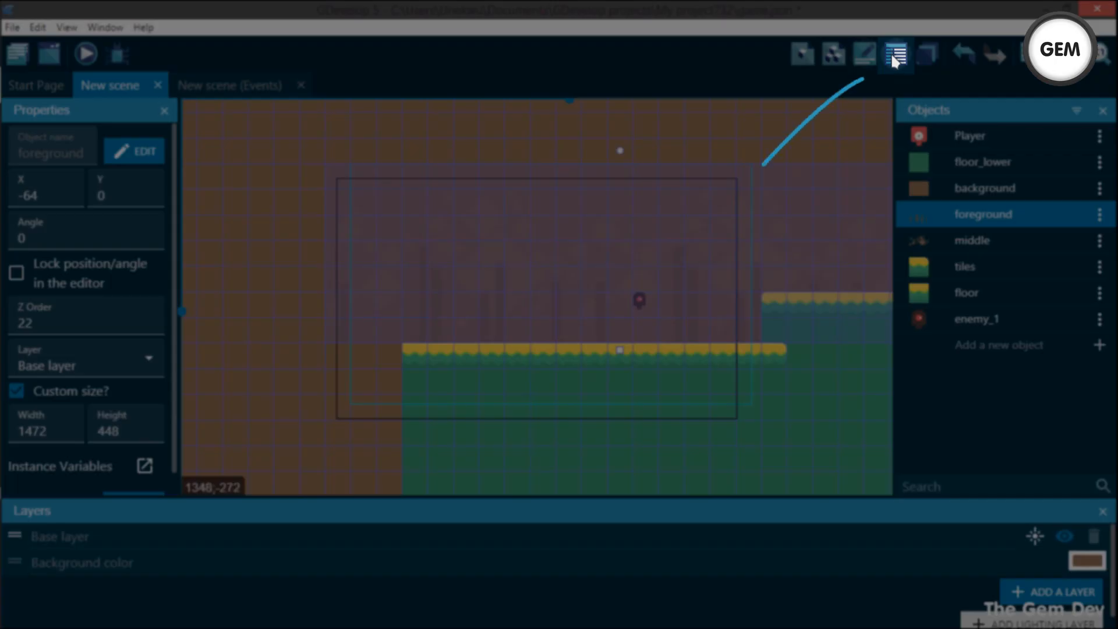
left_click(895, 56)
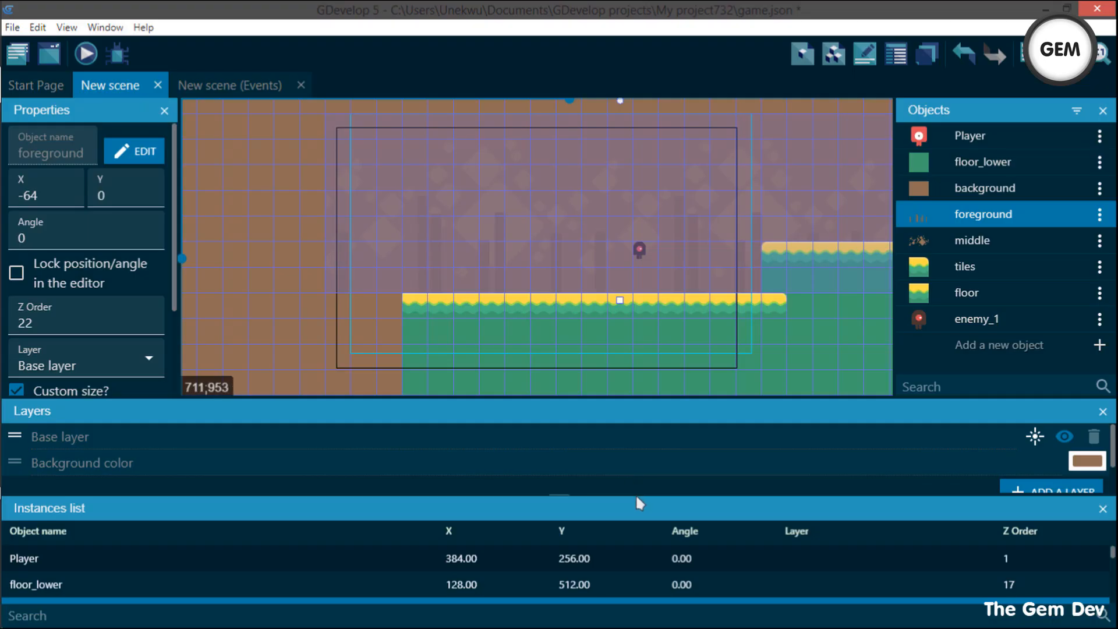
left_click(78, 553)
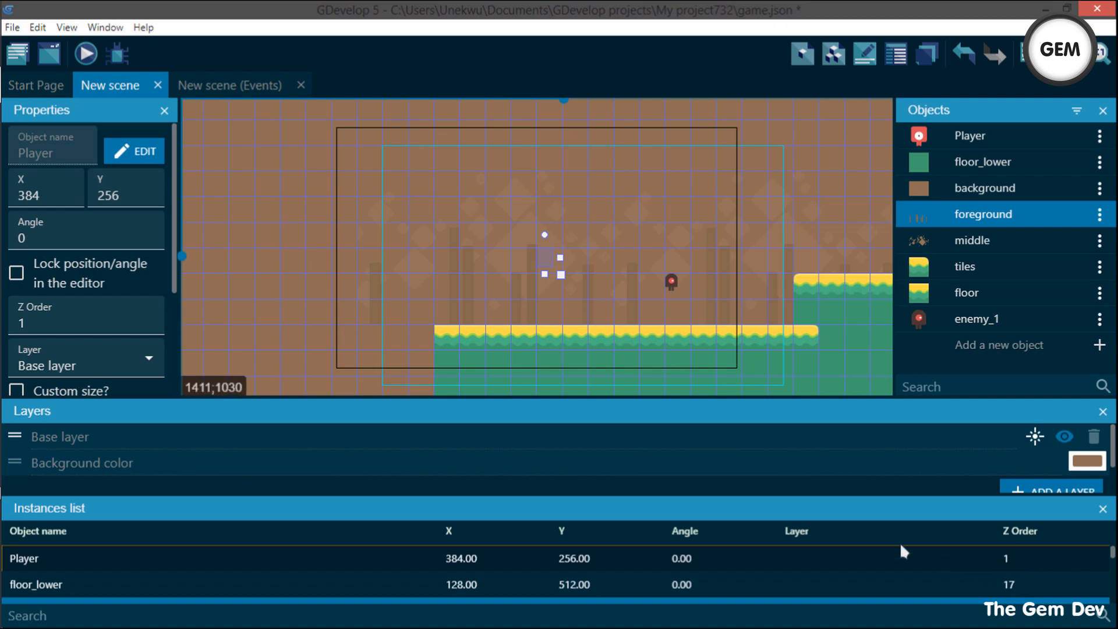
Set the Player instance's Z order to 30 and close the instances list
left_click(72, 316)
key("BackSpace")
type("2")
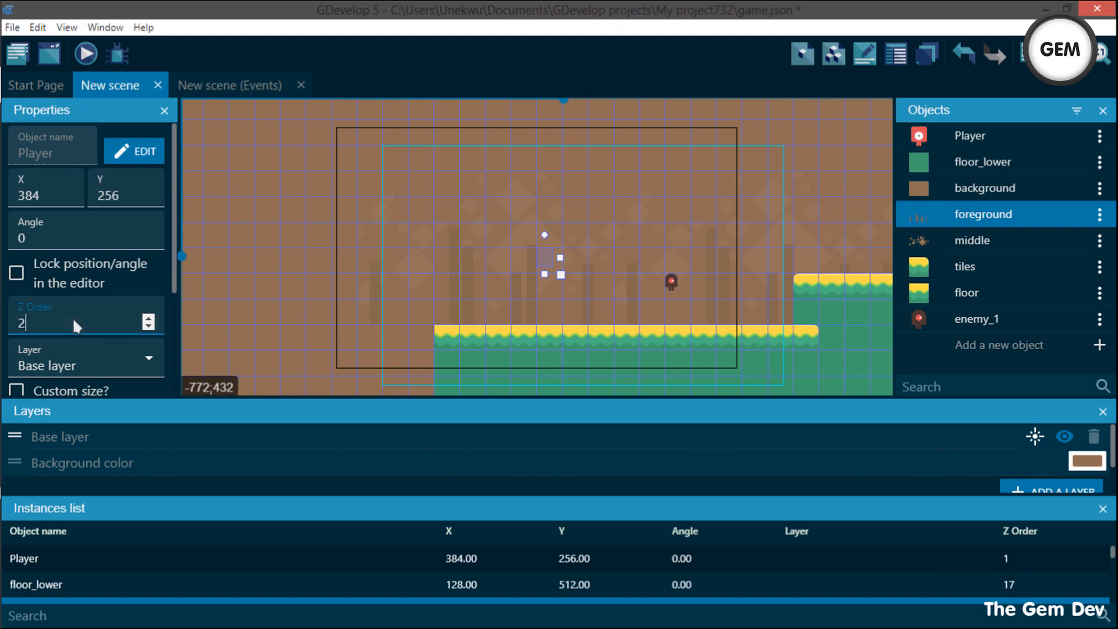
type("5")
scroll(73, 320, "up", 5)
left_click(309, 351)
left_click(543, 258)
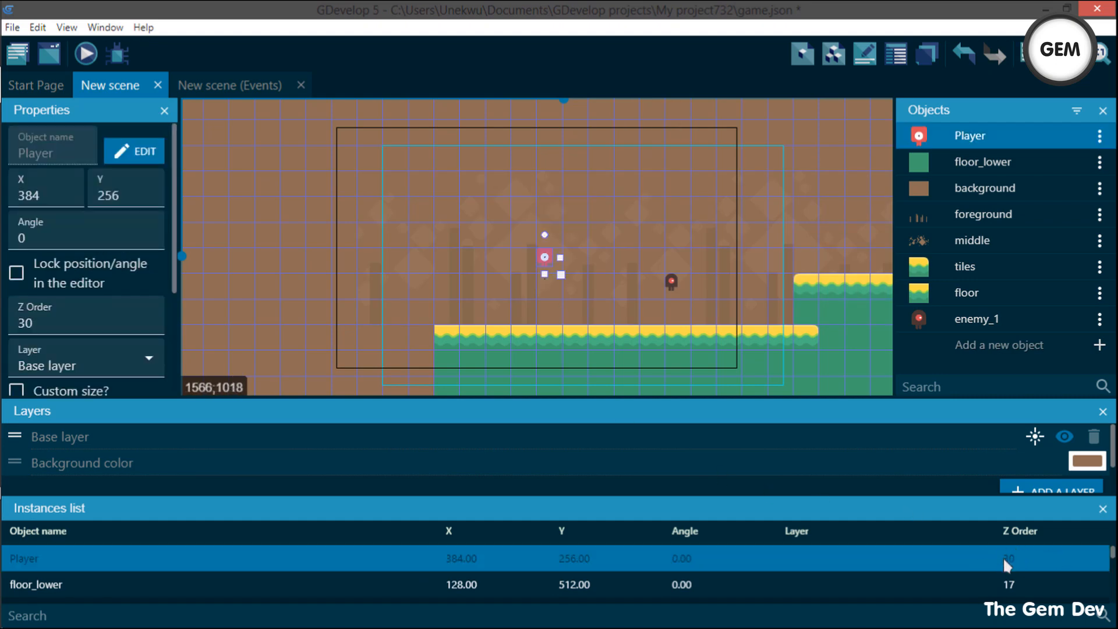
scroll(588, 128, "down", 3)
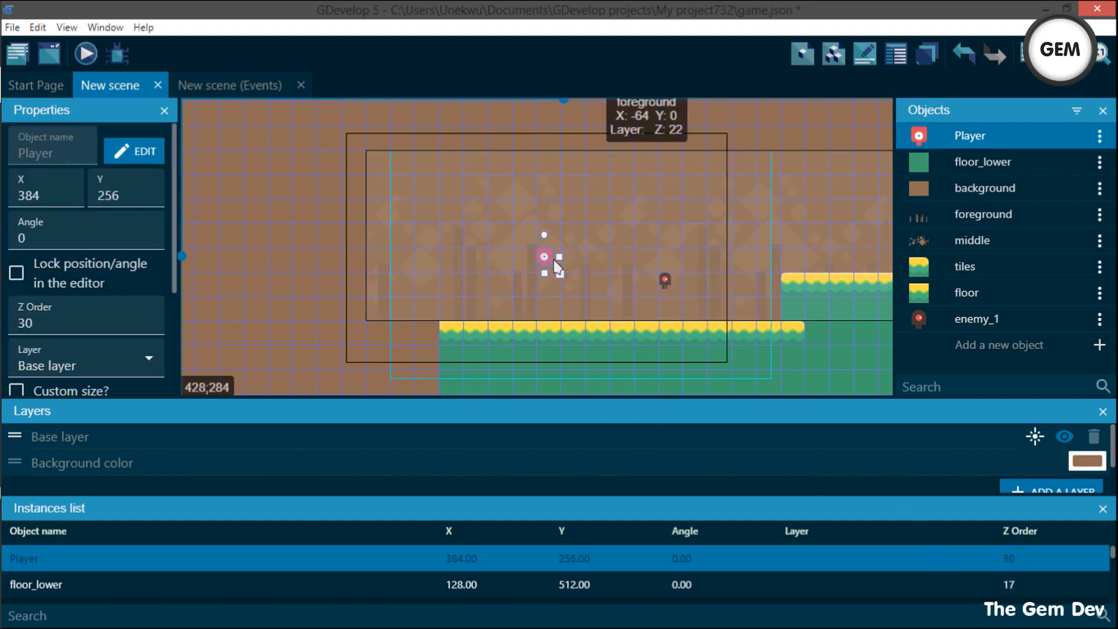
left_click(1101, 508)
scroll(502, 324, "up", 3)
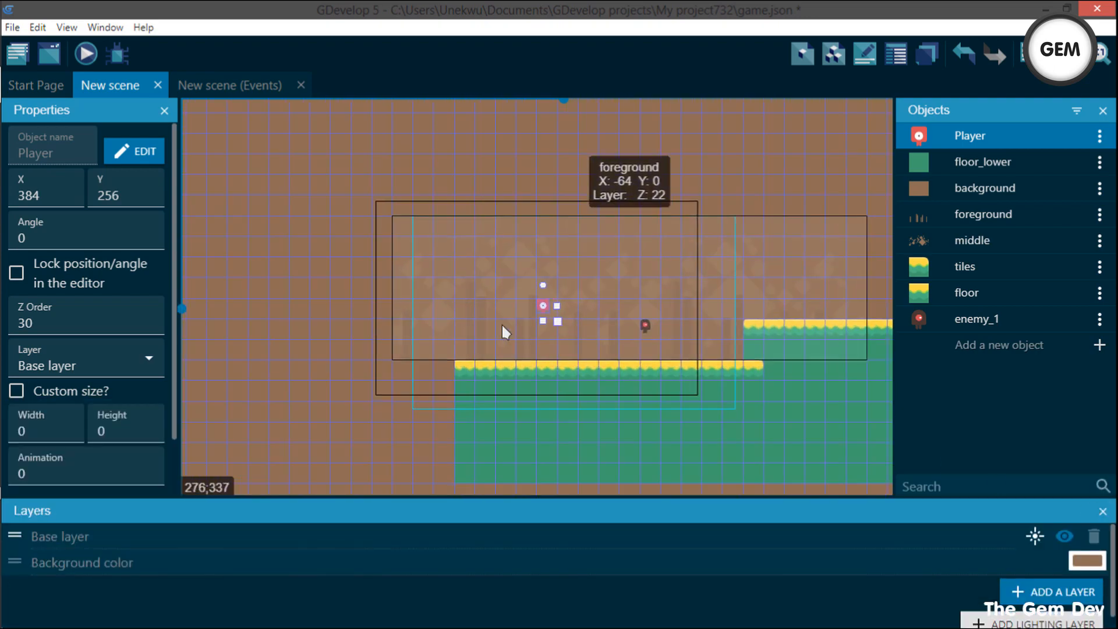
Add the Platformer character behavior to the enemy_1 object standing above the lowest floor strip
left_click(691, 367)
middle_click_drag(599, 347, 456, 355)
scroll(499, 331, "up", 1)
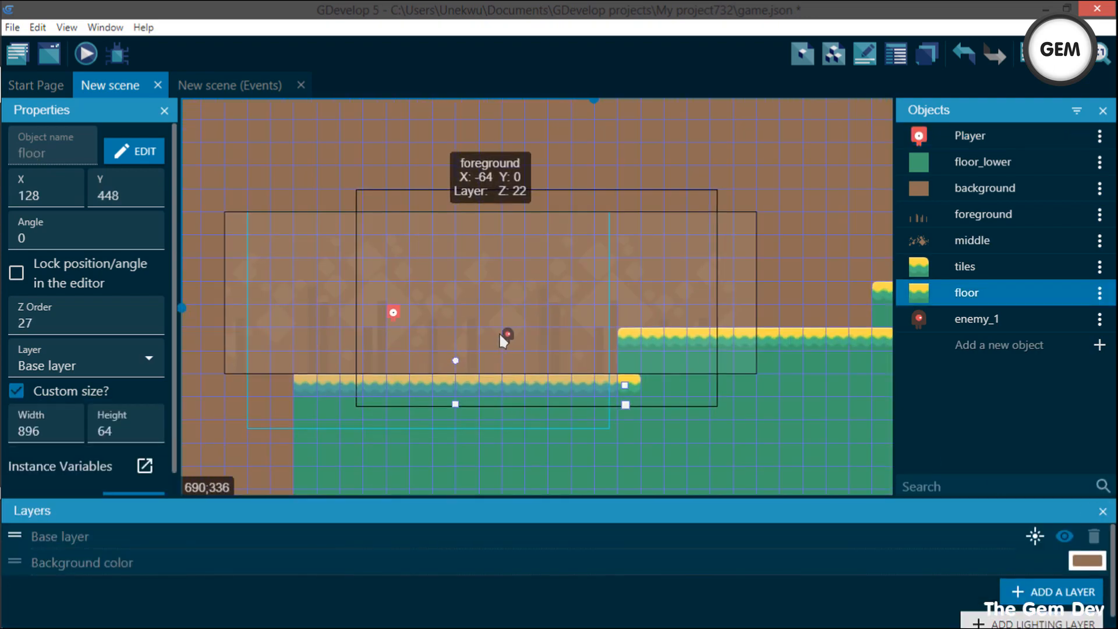
left_click(504, 336)
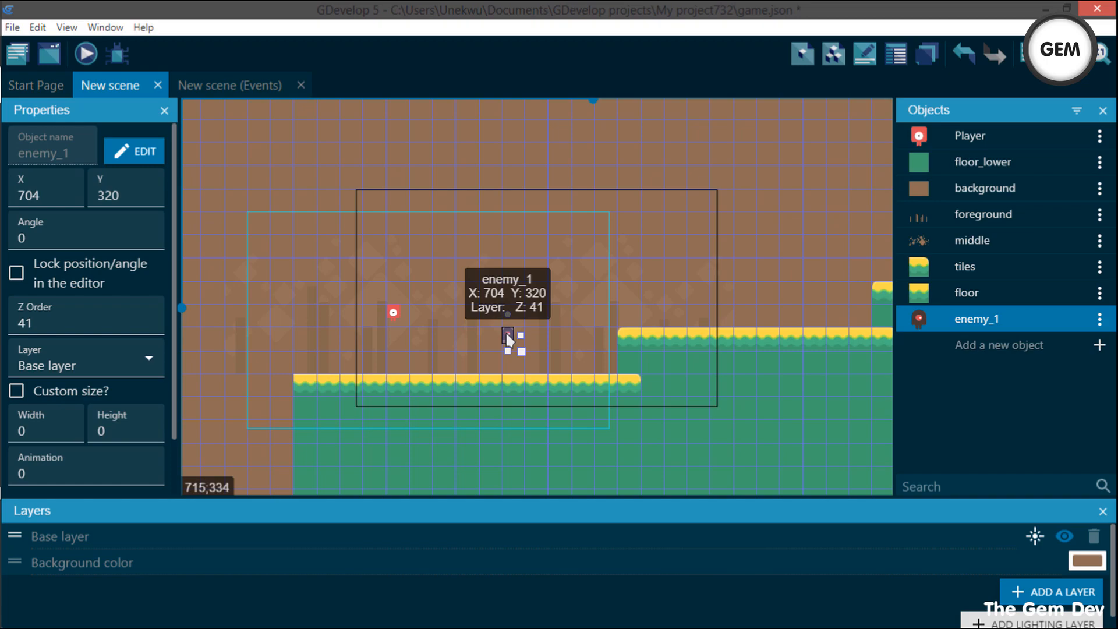
double_click(512, 340)
left_click(747, 145)
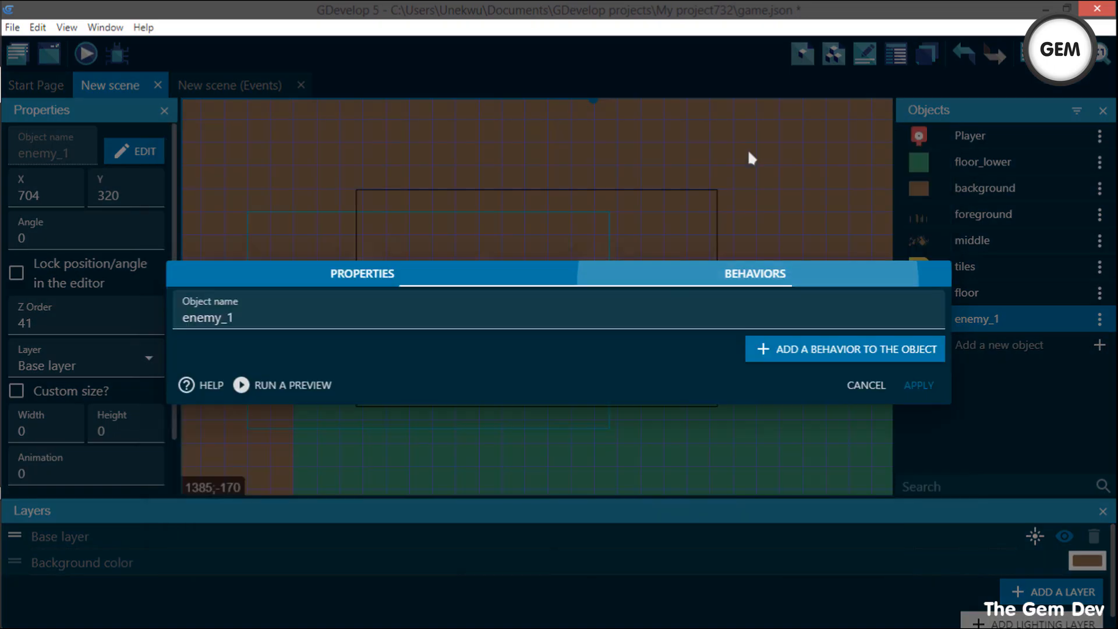
left_click(771, 352)
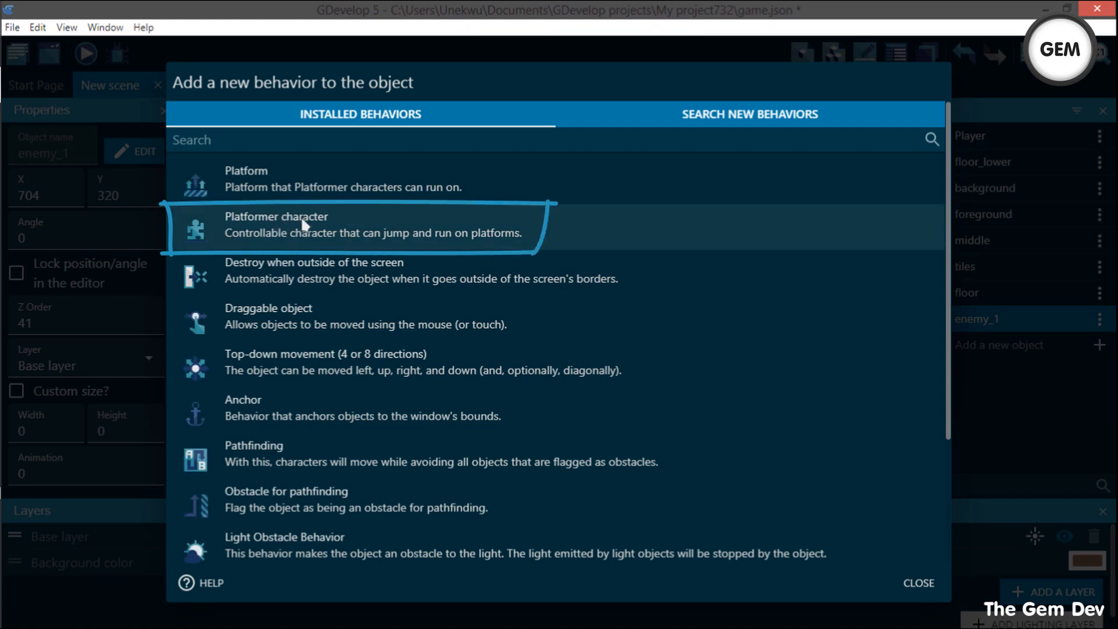
left_click(302, 216)
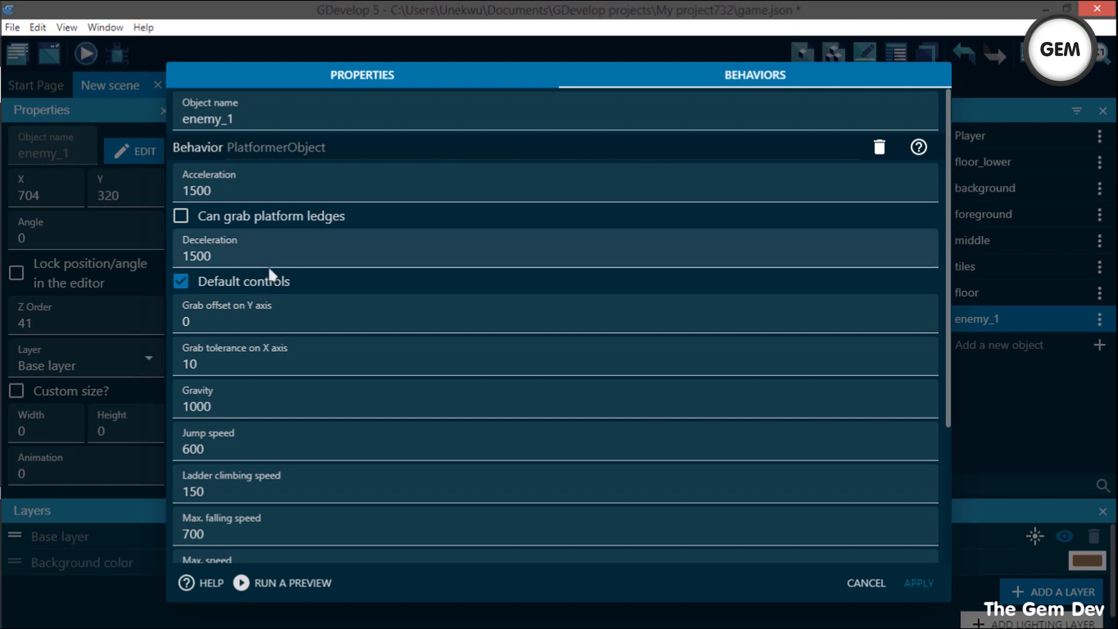
Disable Default controls in enemy_1's platformer behavior and close the object editor with the change kept
scroll(269, 268, "down", 3)
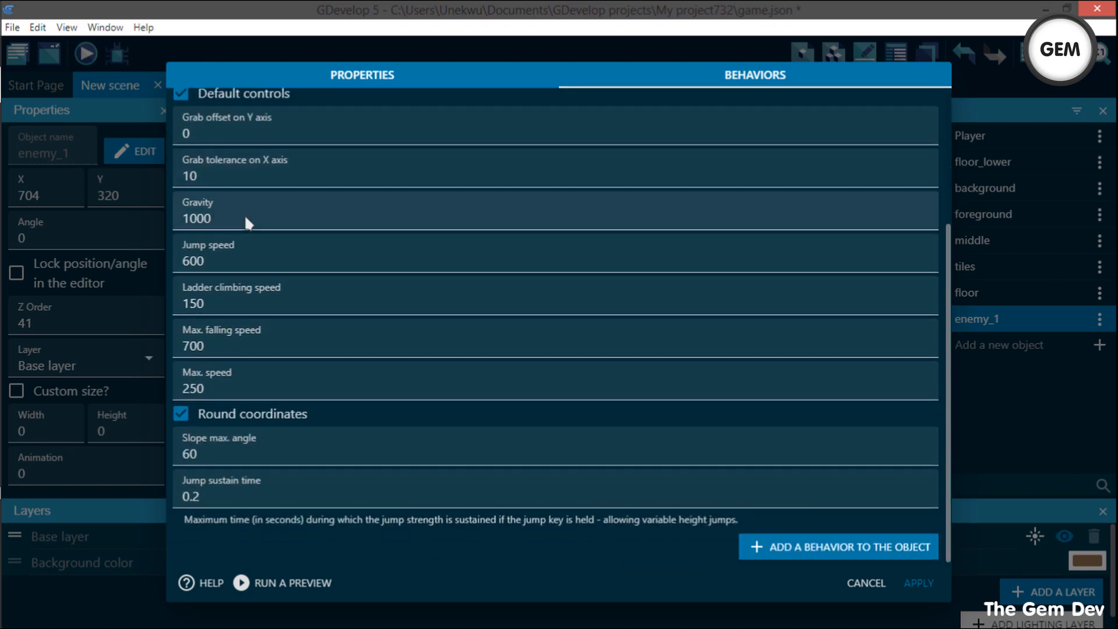
scroll(245, 219, "up", 3)
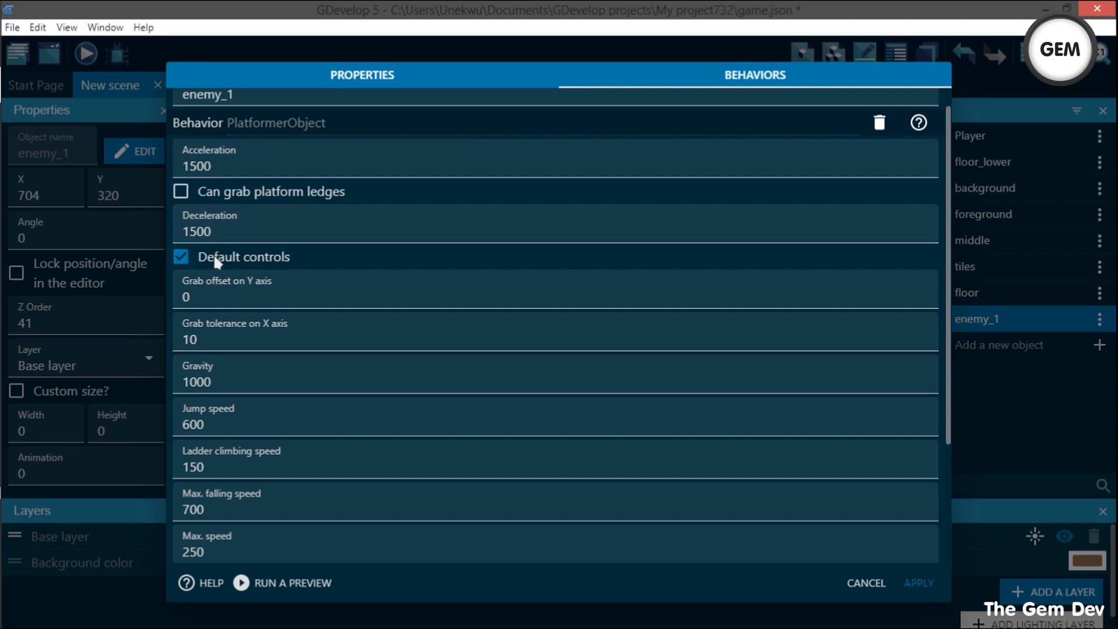
left_click(181, 257)
scroll(344, 310, "down", 3)
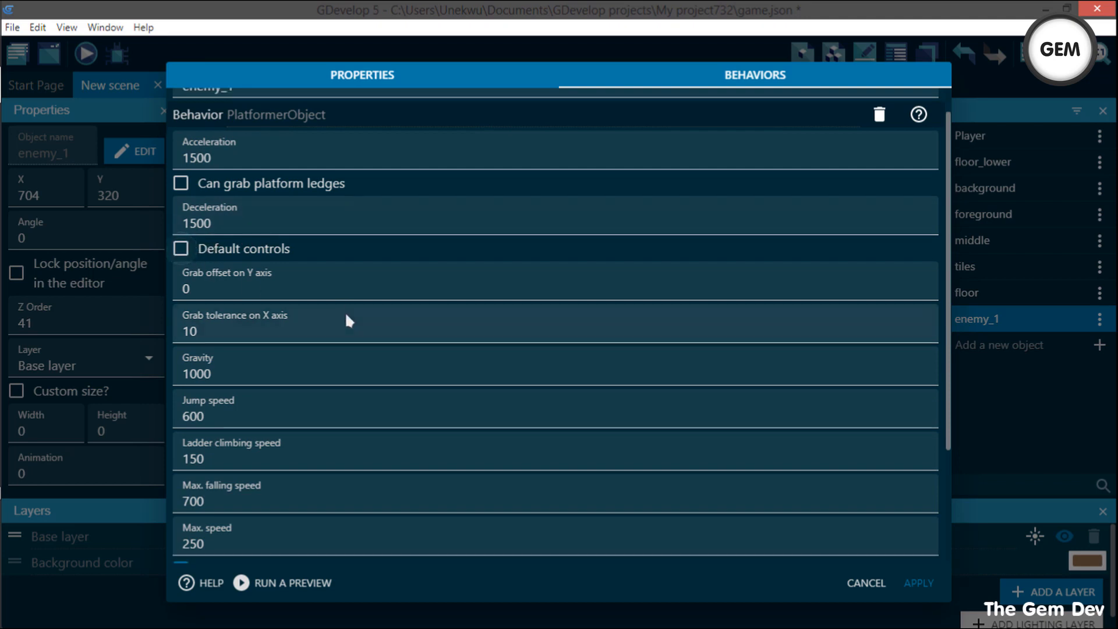
scroll(757, 515, "up", 5)
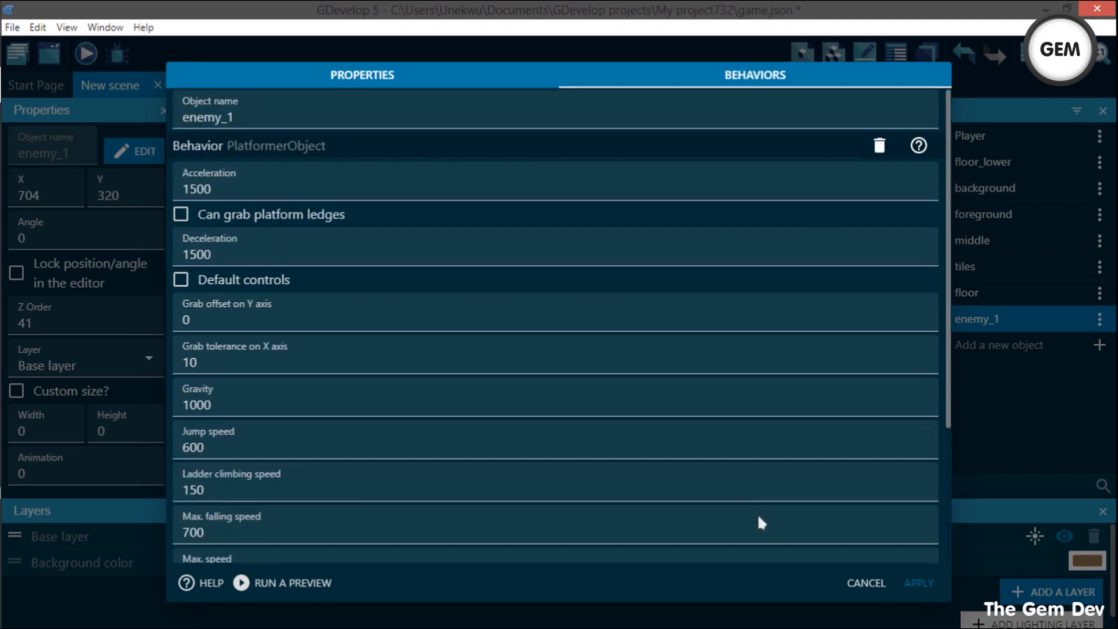
left_click(873, 582)
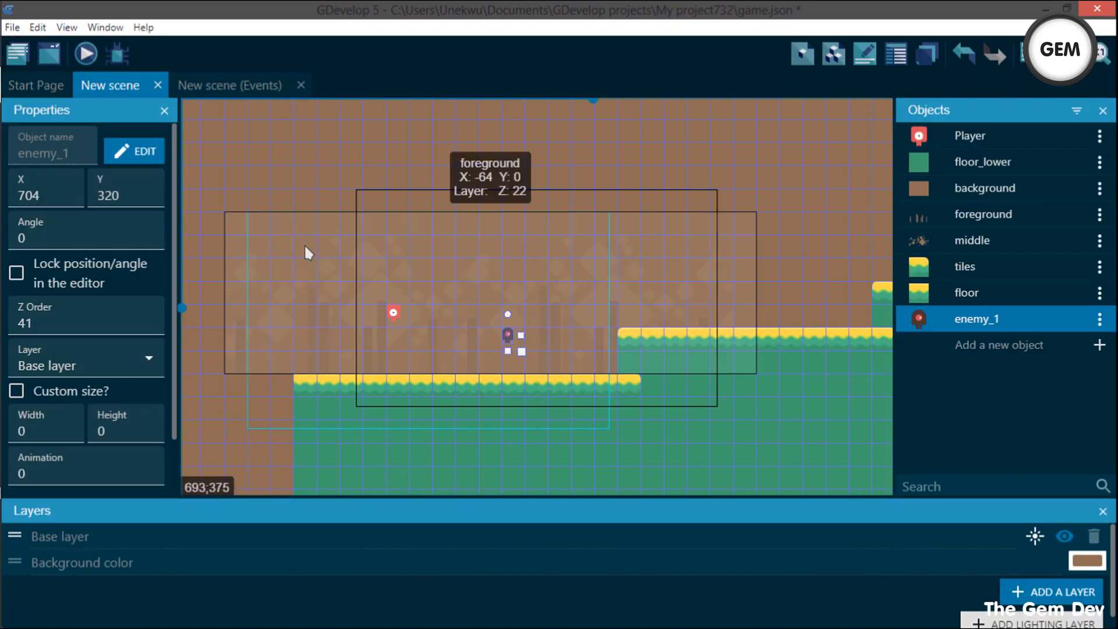
Add the Platform behavior to the tiles object and apply the change
left_click(629, 385)
double_click(943, 265)
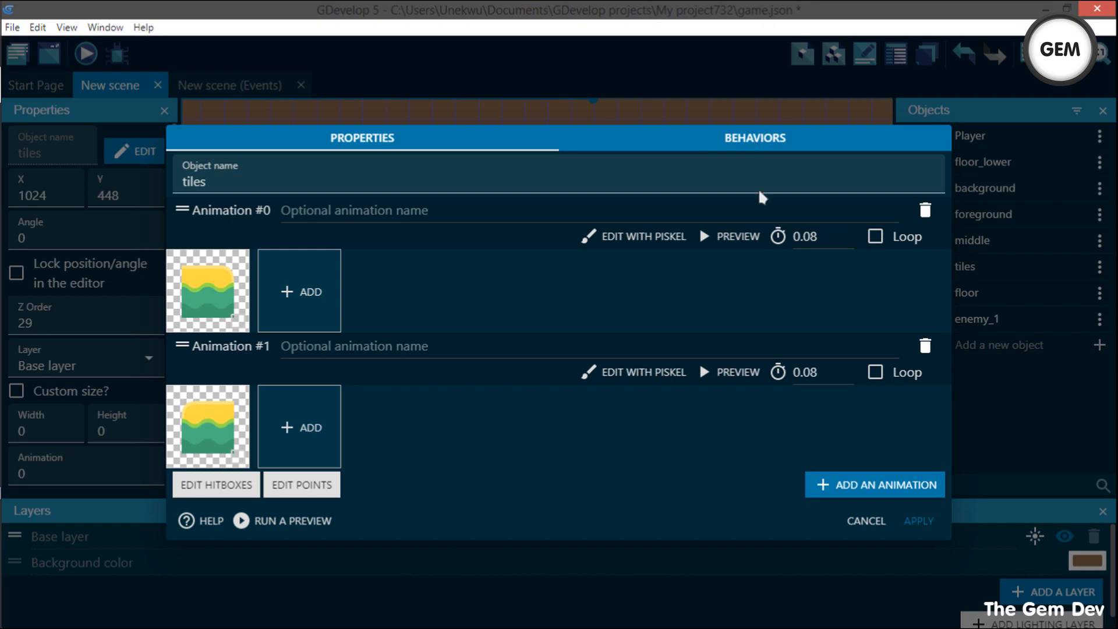
left_click(774, 150)
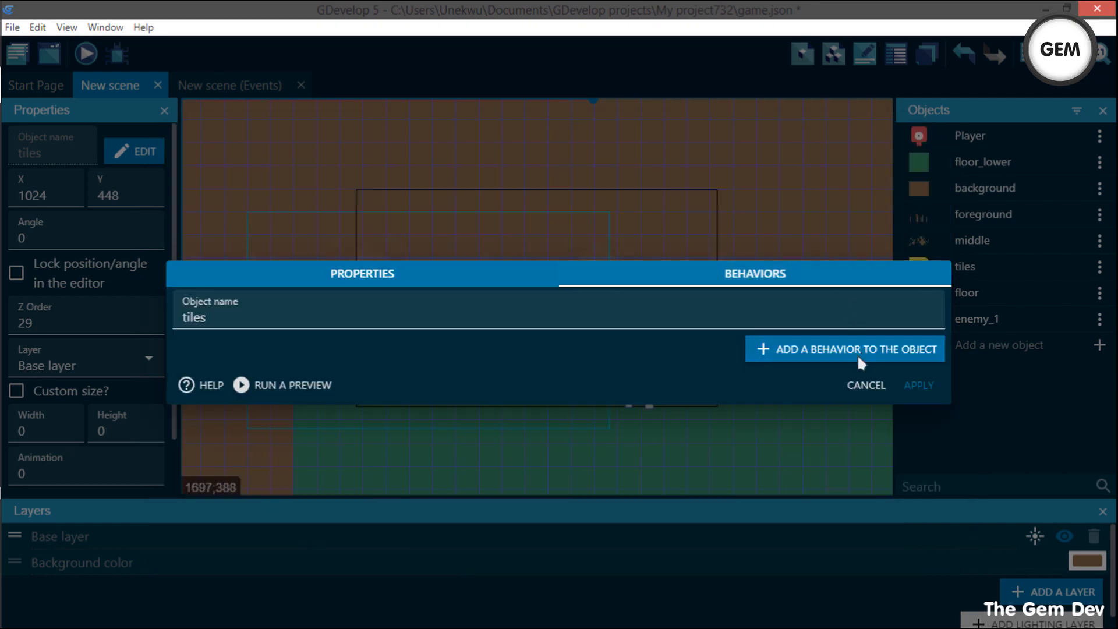
left_click(815, 349)
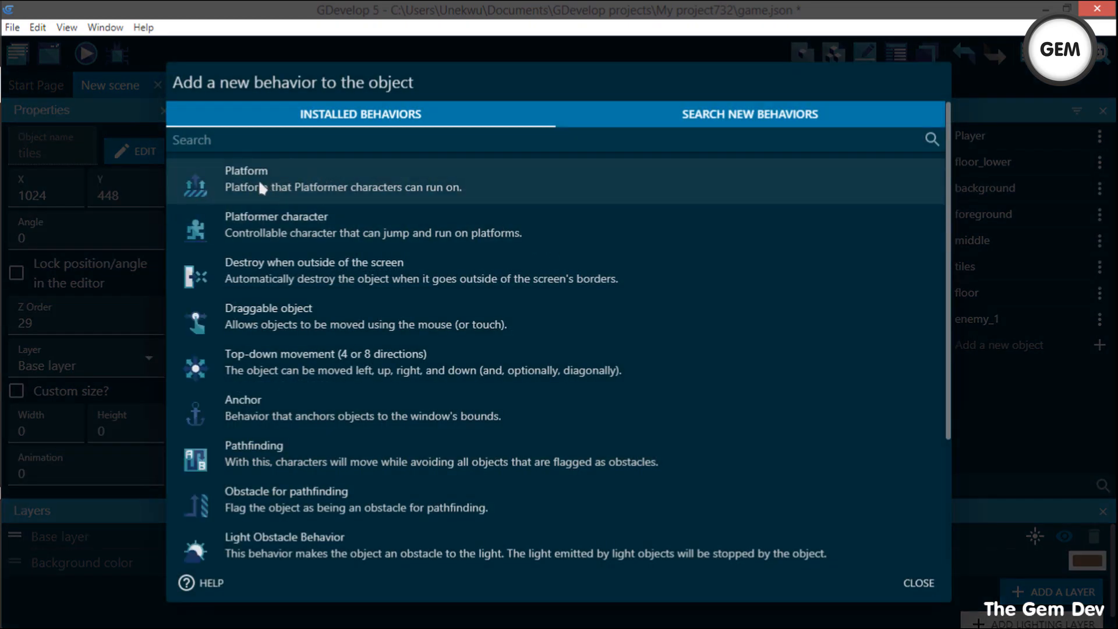
left_click(344, 180)
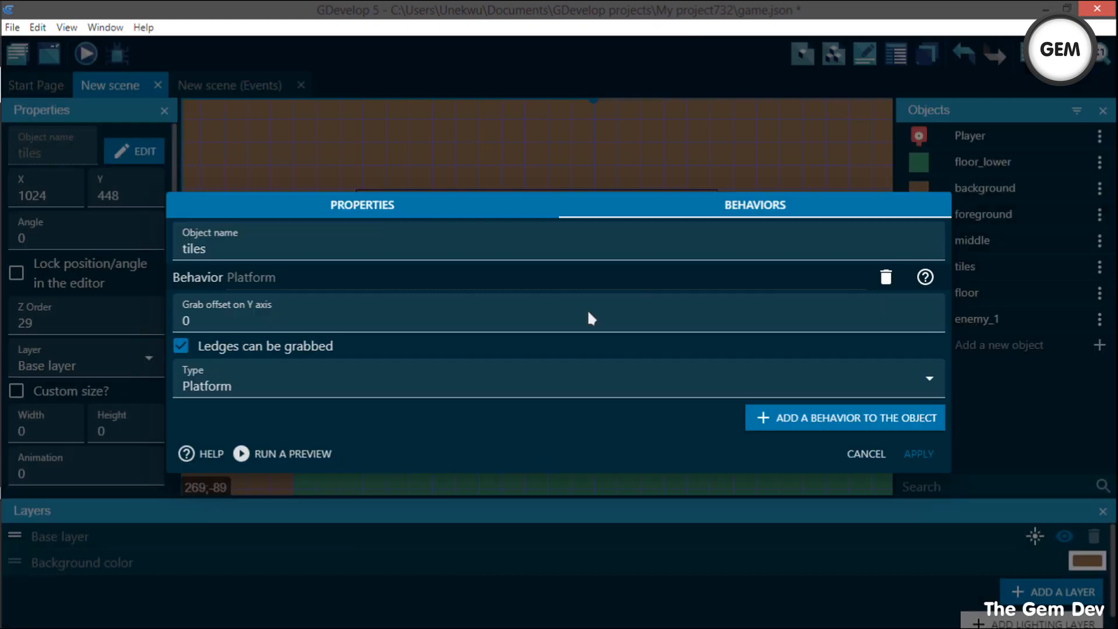
left_click(919, 454)
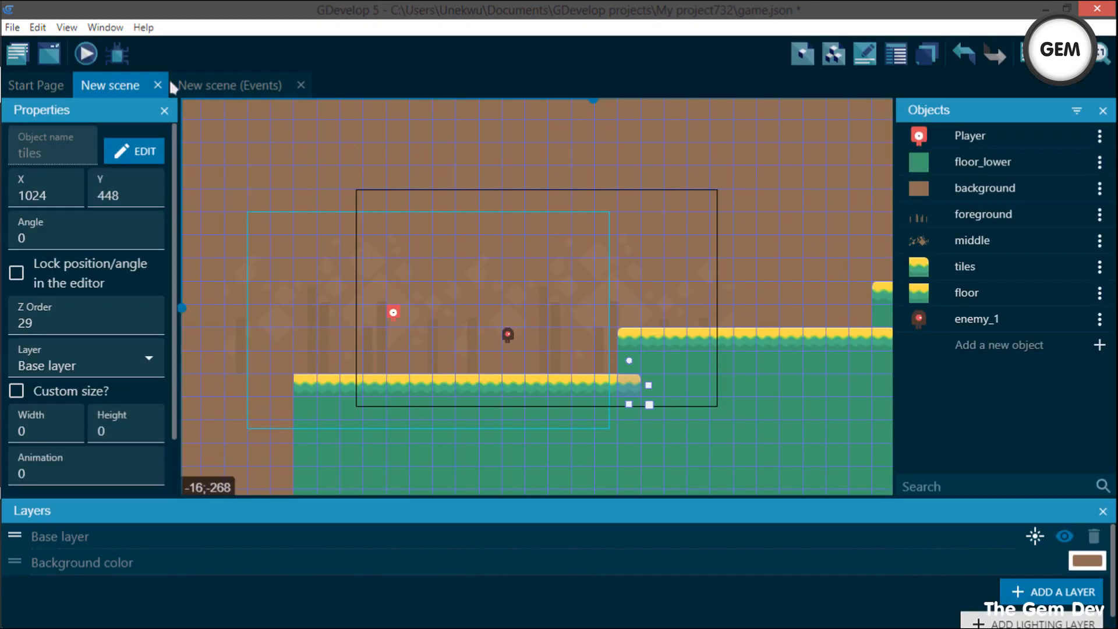
Preview the game, move the player and jump over the enemy to test the behaviors, and close the preview
left_click(85, 54)
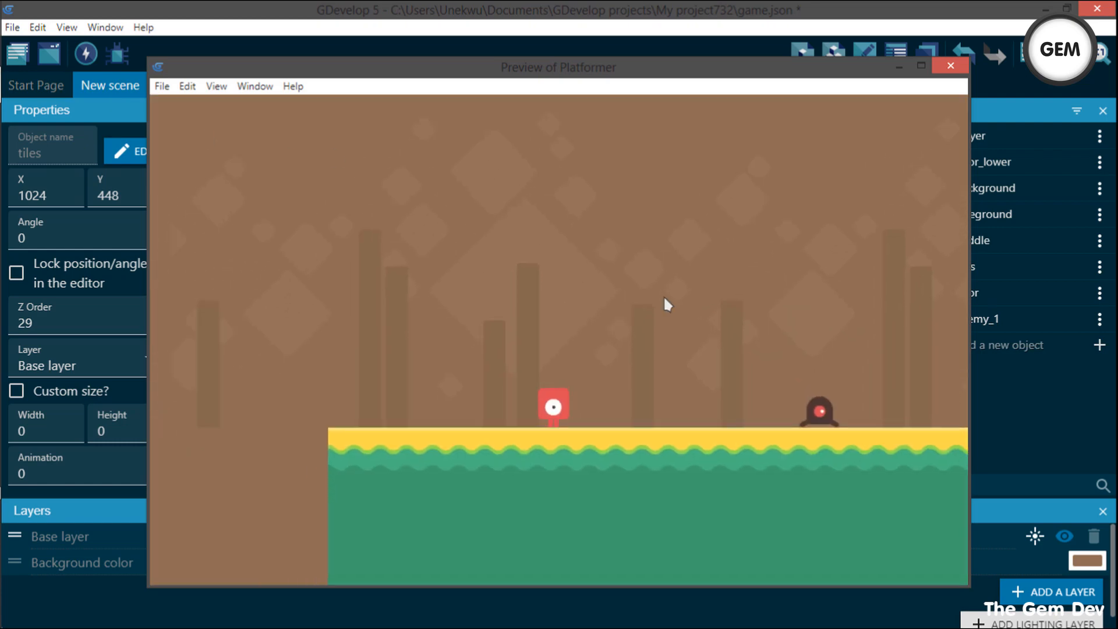
key("Right")
key("space")
key("space")
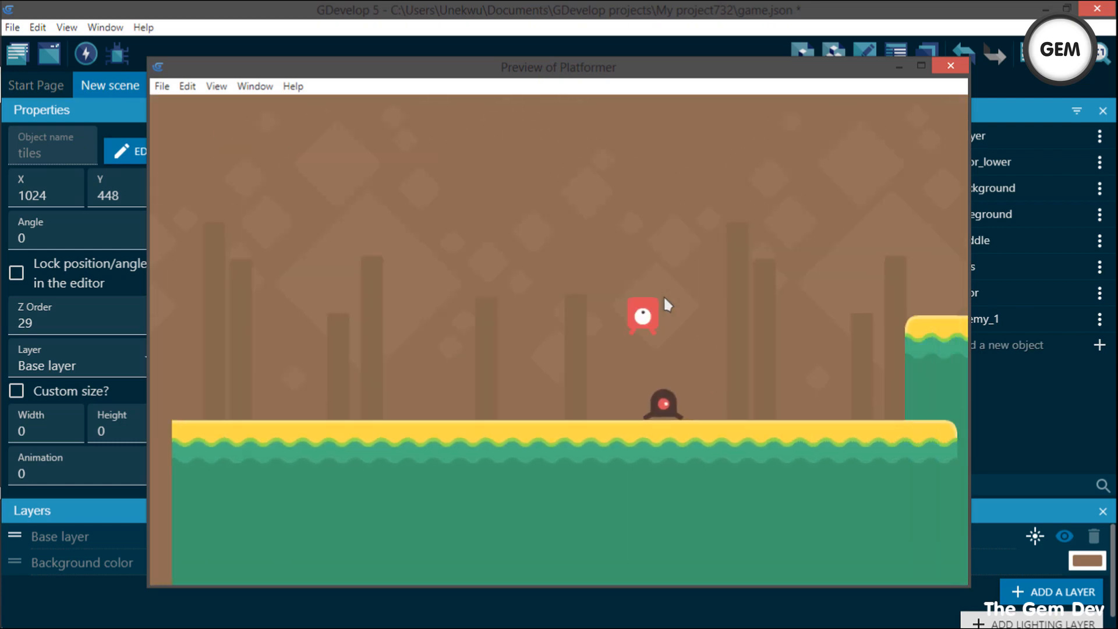
key("space")
key("Left")
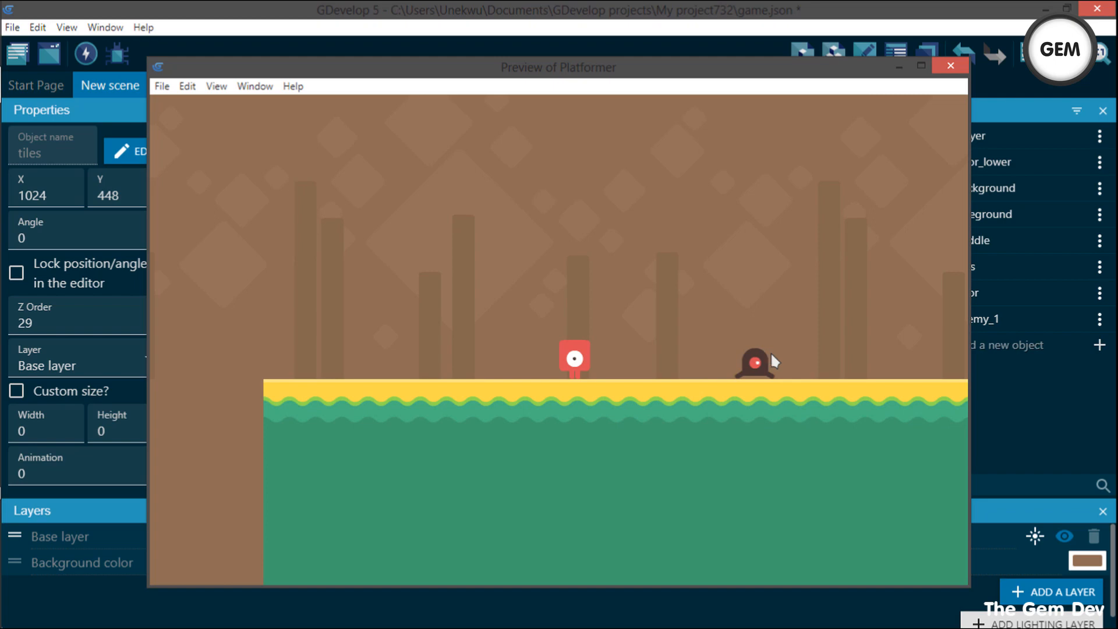
left_click(950, 66)
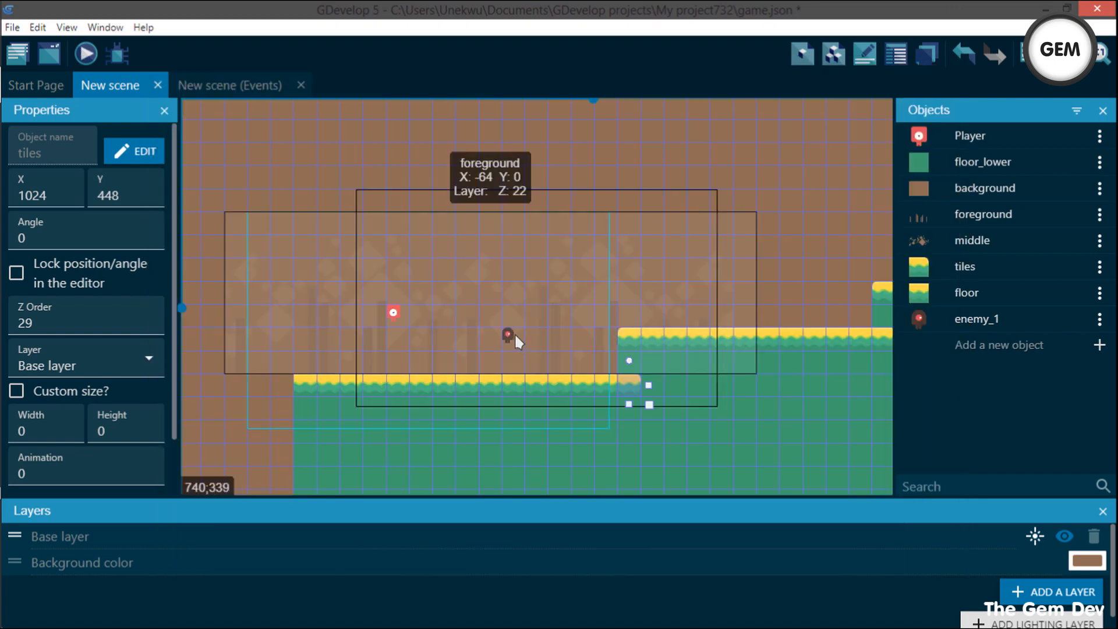
Open the enemy_1 object's animations and enable Loop for Animation #0
double_click(509, 333)
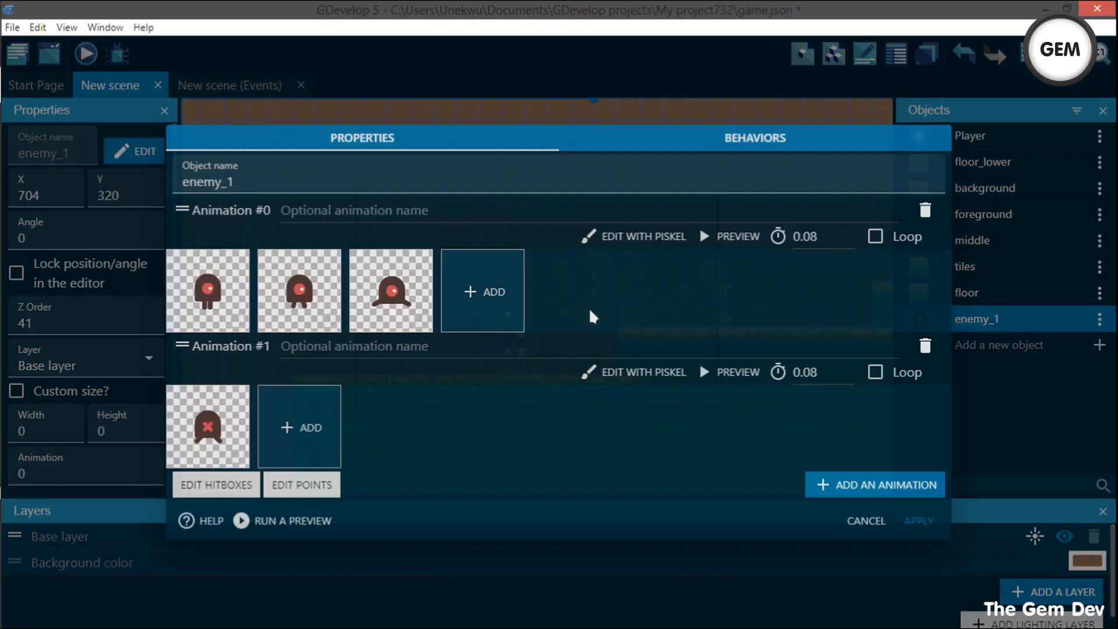
left_click(745, 140)
left_click(423, 87)
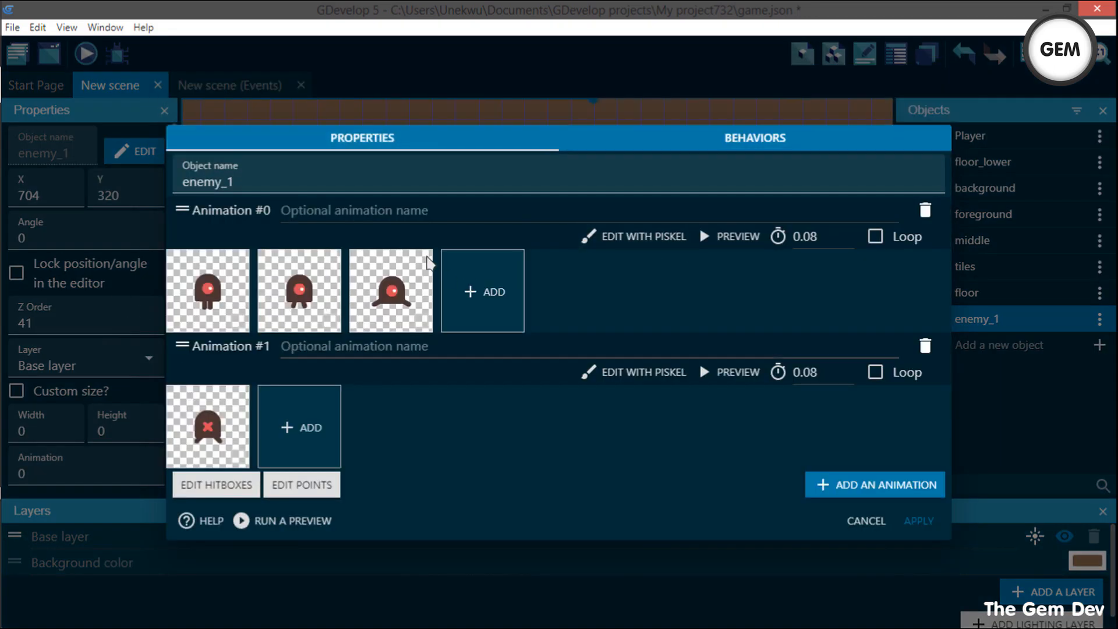
left_click(878, 238)
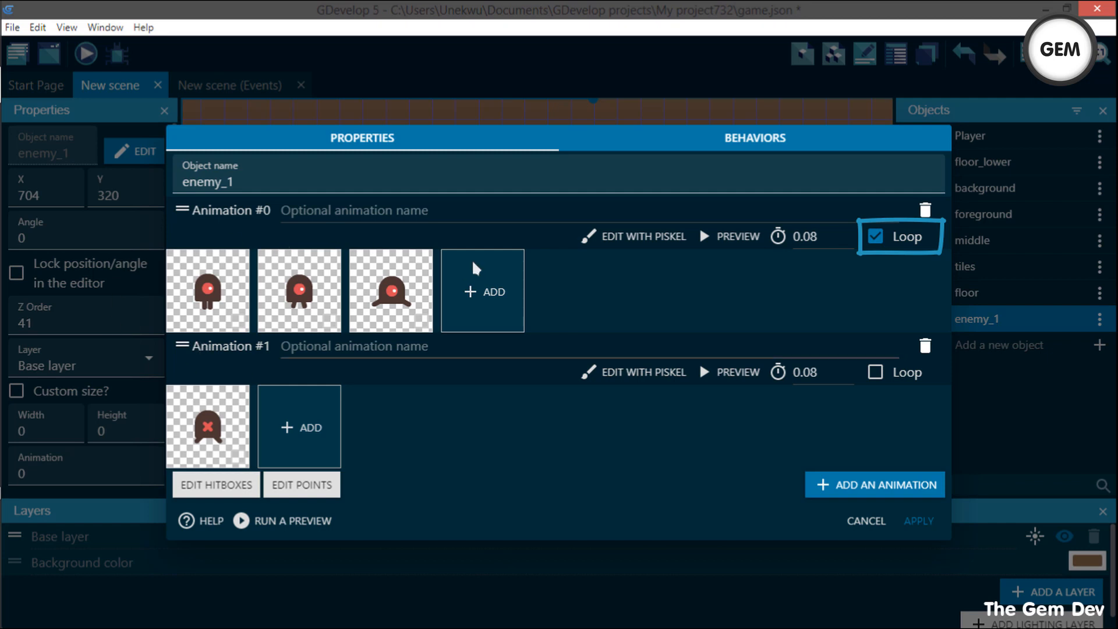
Preview enemy_1's Animation #0, try different speeds, settle on 3.5 FPS, and apply the object's changes
left_click(734, 235)
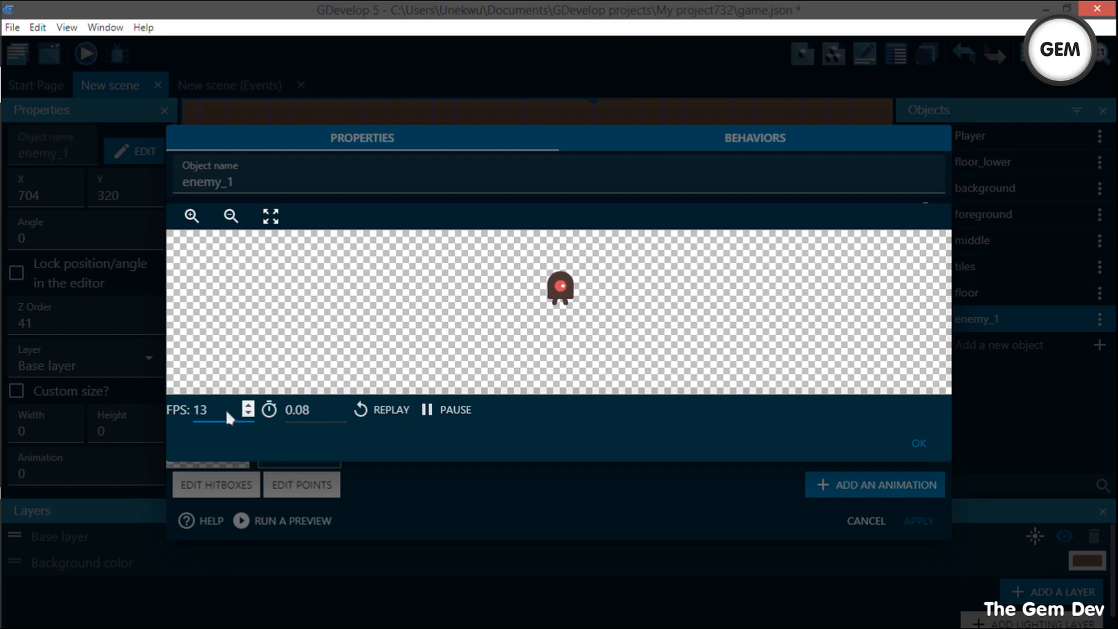
scroll(227, 412, "up", 4)
scroll(225, 408, "up", 15)
scroll(221, 408, "up", 1)
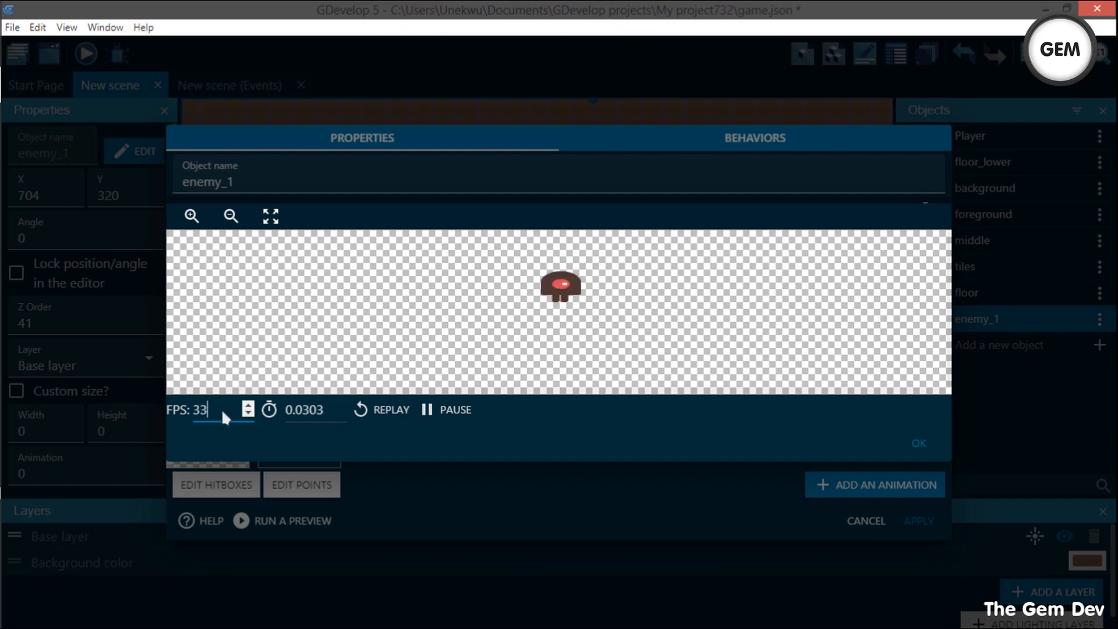
scroll(221, 408, "down", 1)
scroll(221, 409, "down", 19)
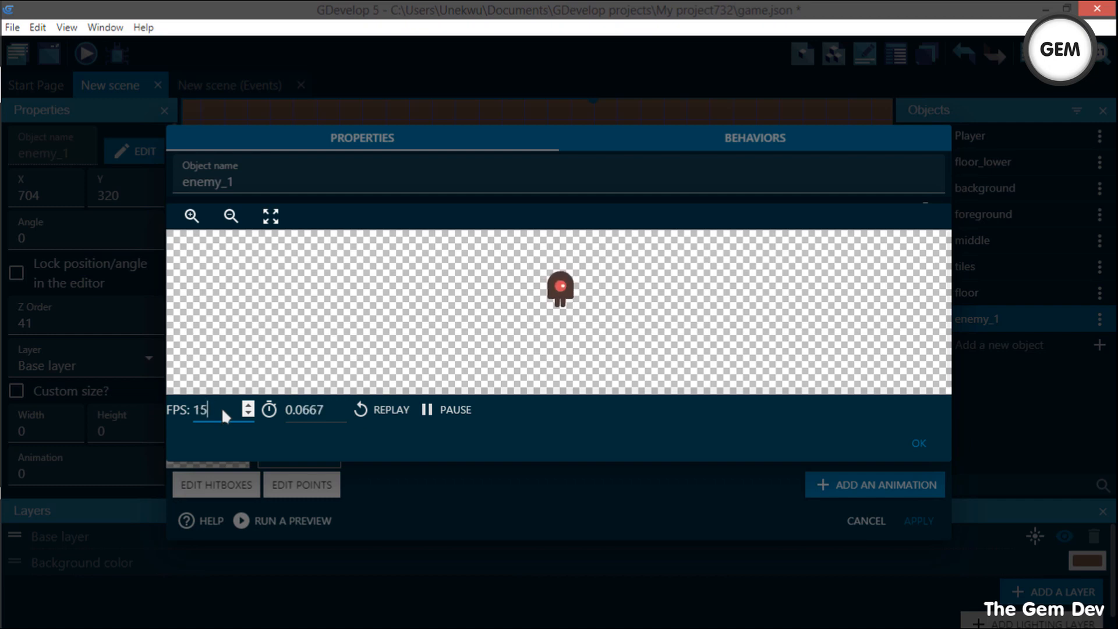
scroll(222, 408, "down", 8)
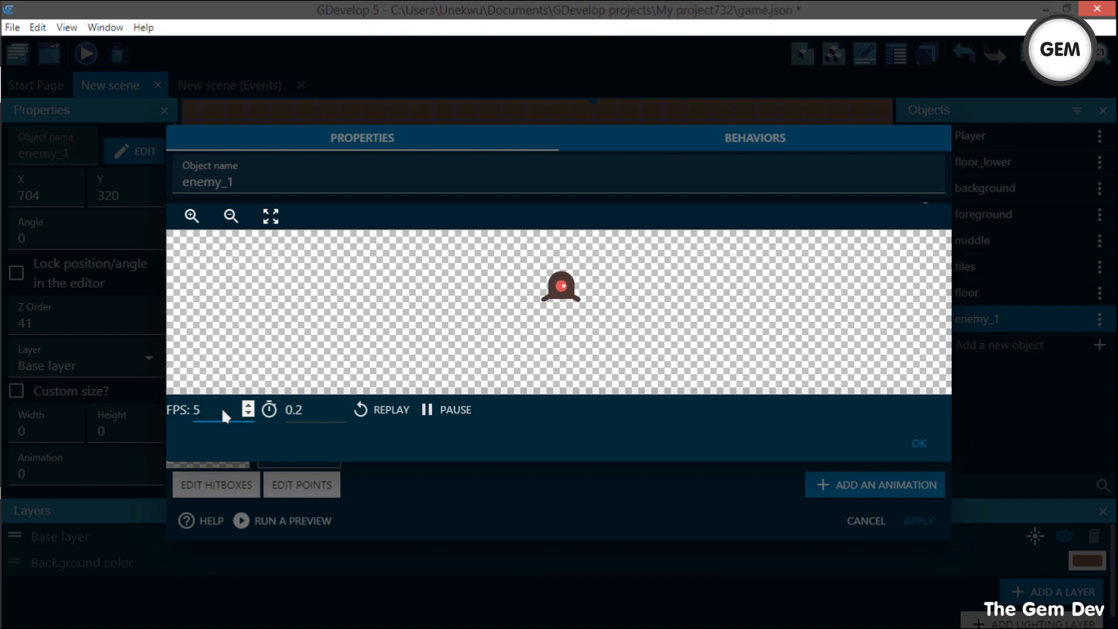
scroll(221, 409, "down", 1)
scroll(221, 408, "down", 1)
type(".5")
left_click(914, 444)
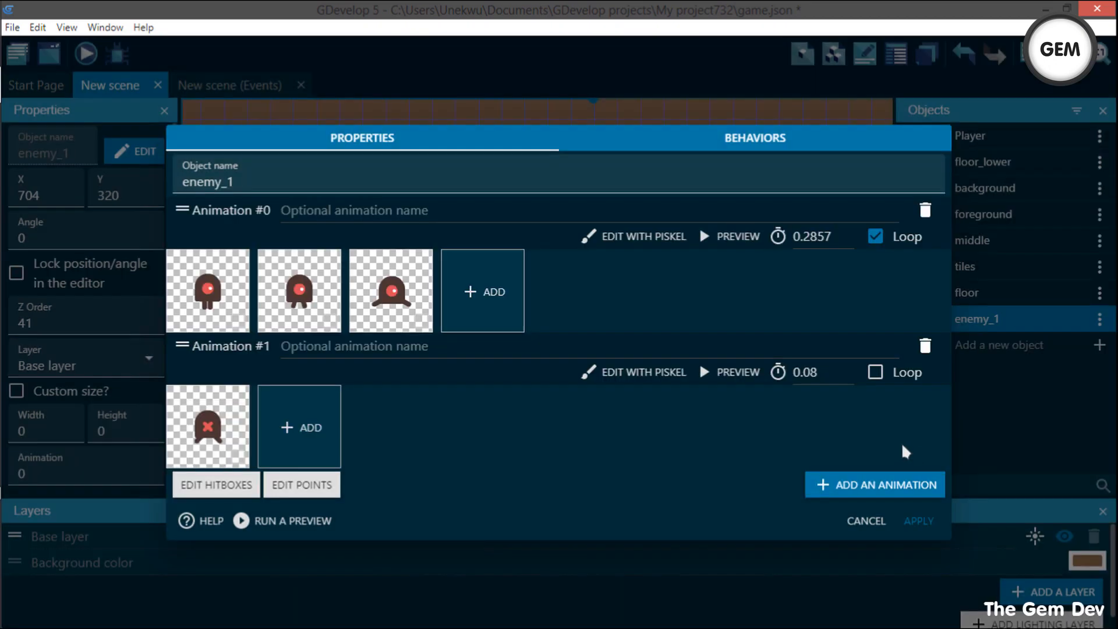
left_click(918, 521)
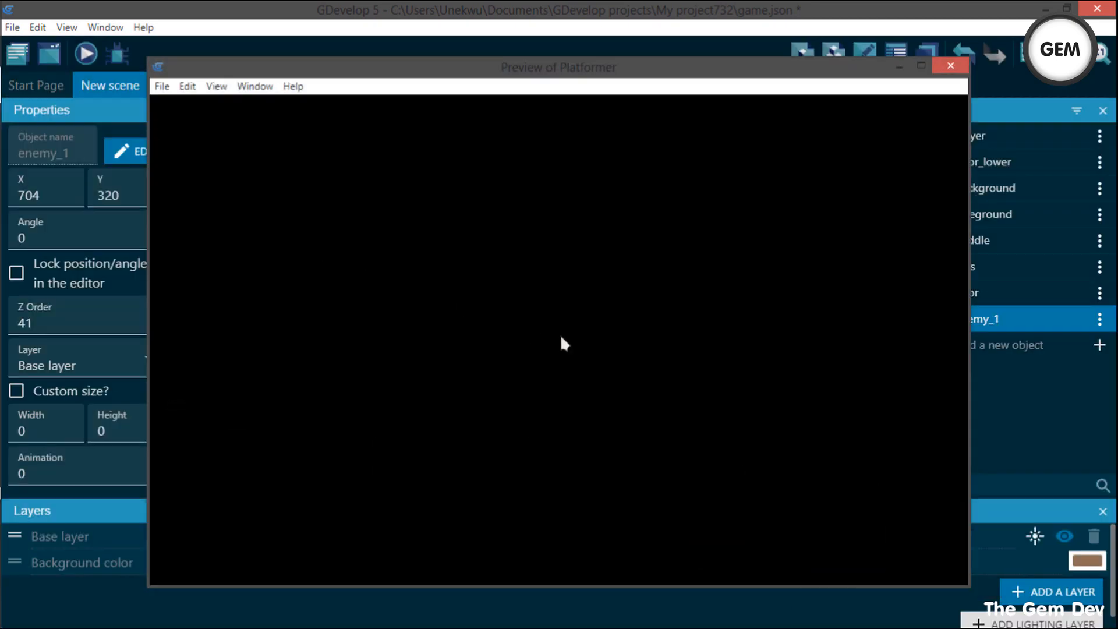
Check the enemy's looping animation in a game preview while moving the player past it, and close the preview
key("alt")
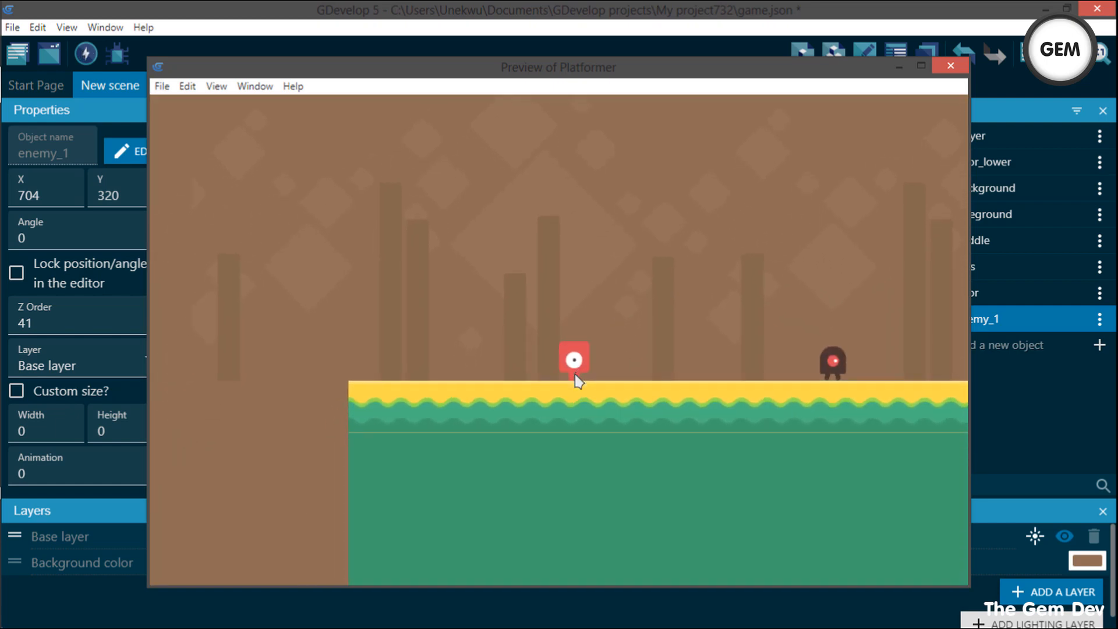
key("Right")
key("space")
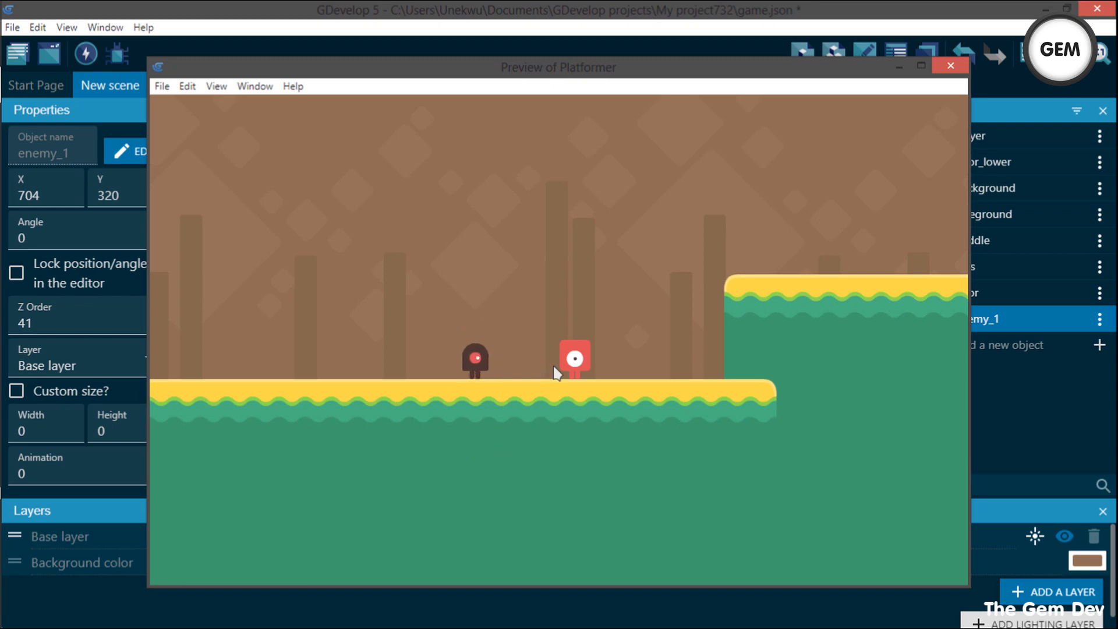
left_click(945, 69)
scroll(410, 427, "down", 5)
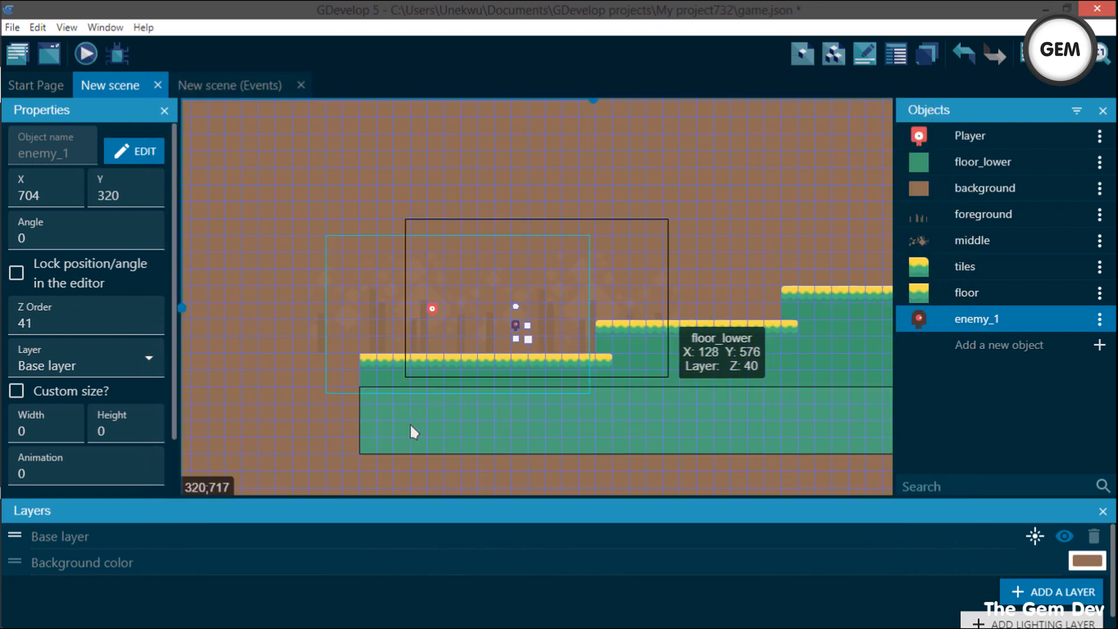
scroll(410, 426, "up", 6)
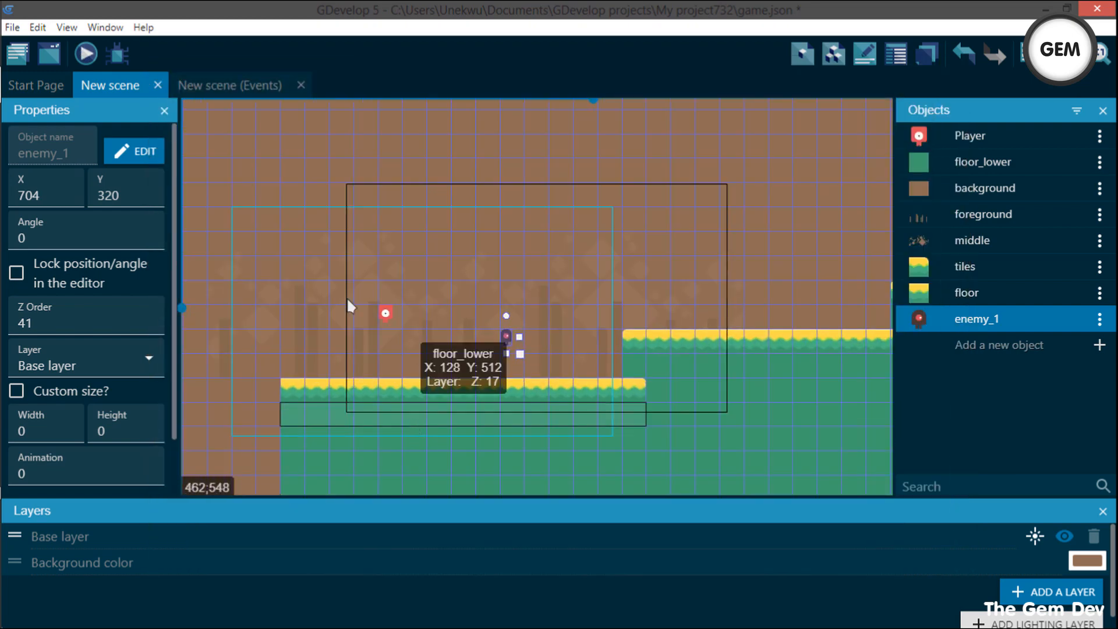
Add new external events to the project and name them Enemies
left_click(246, 82)
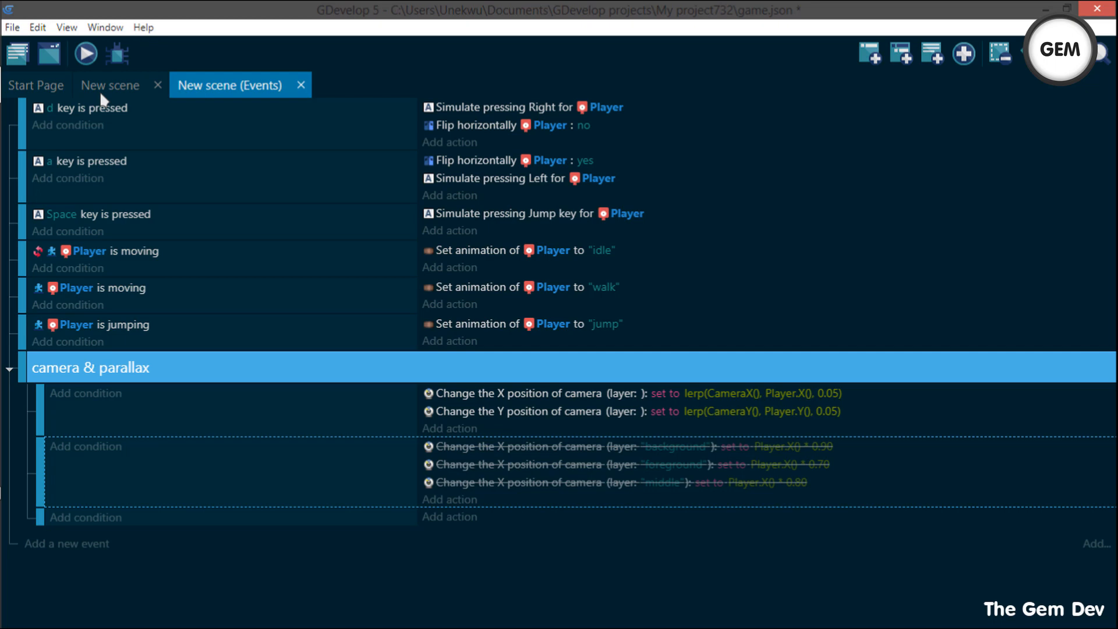
left_click(17, 54)
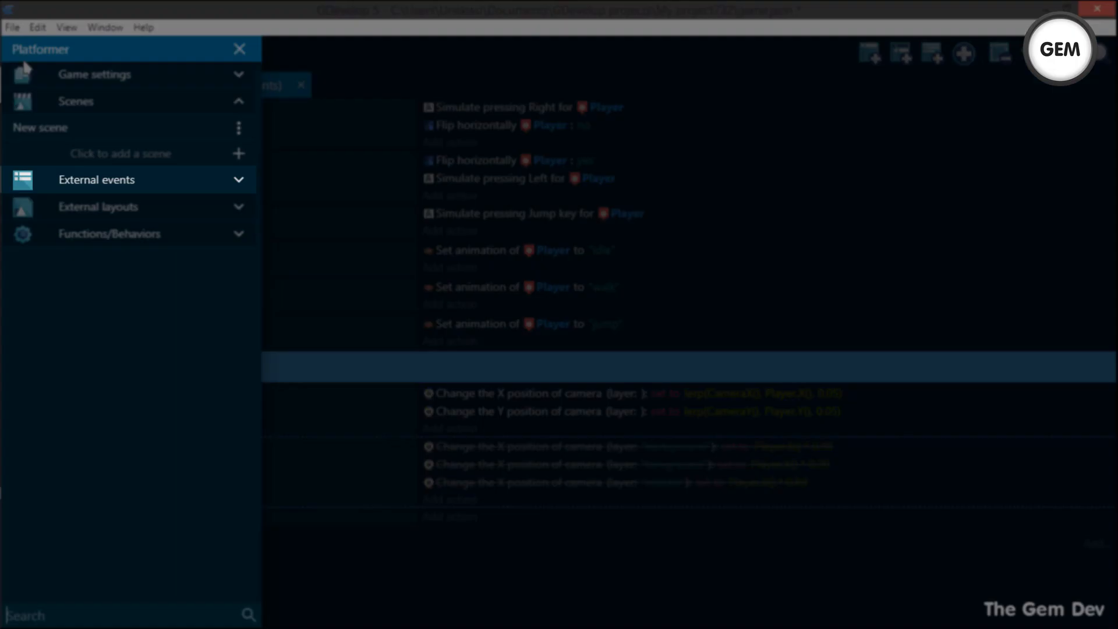
left_click(117, 186)
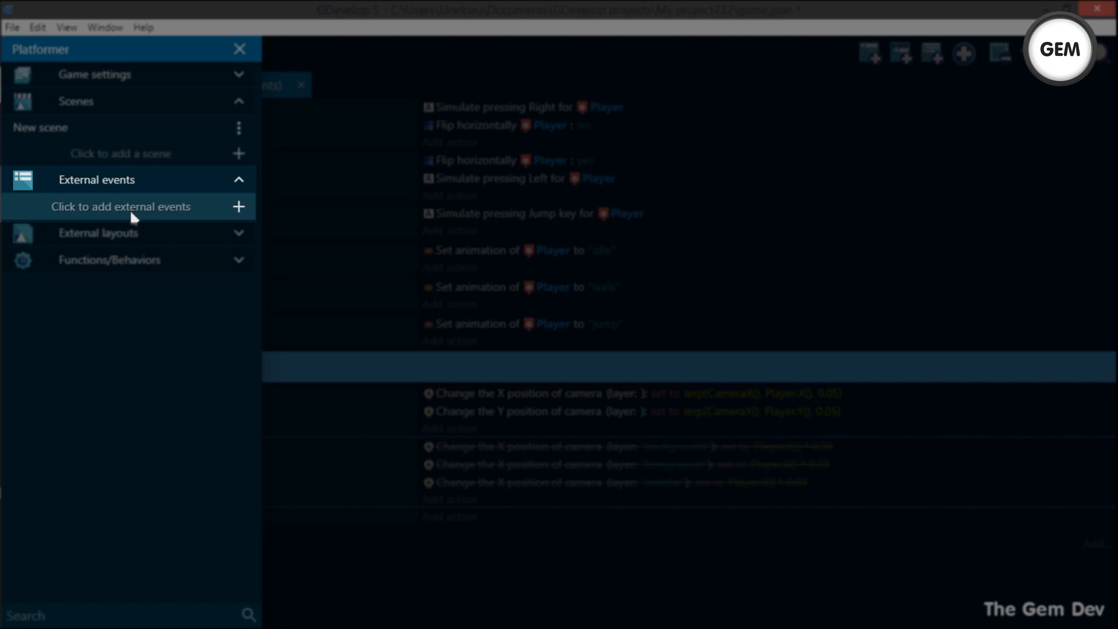
left_click(130, 208)
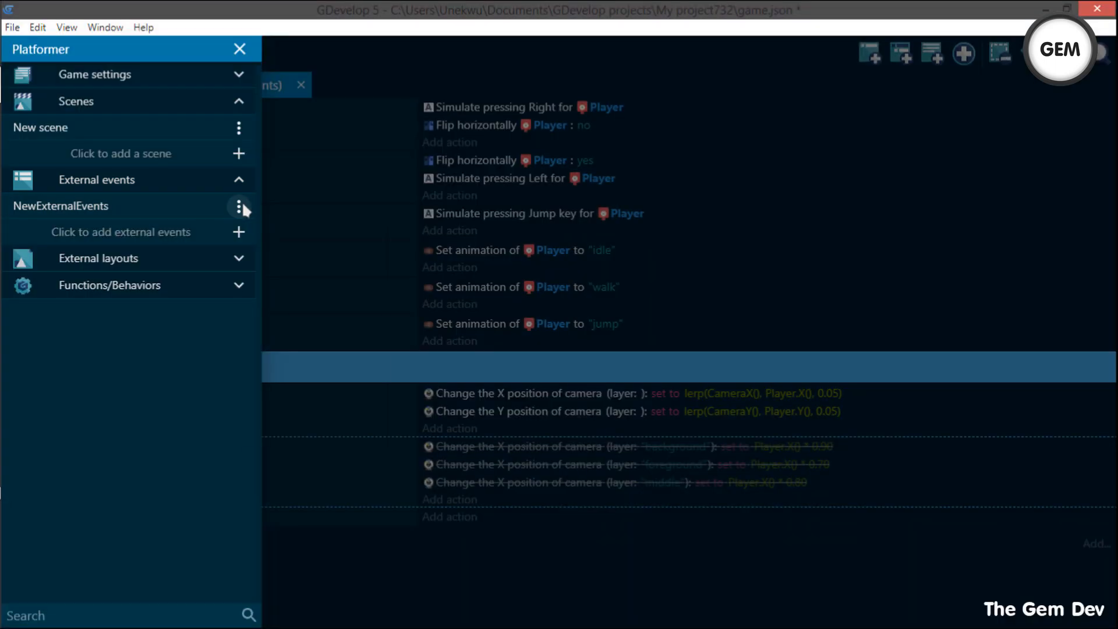
left_click(239, 208)
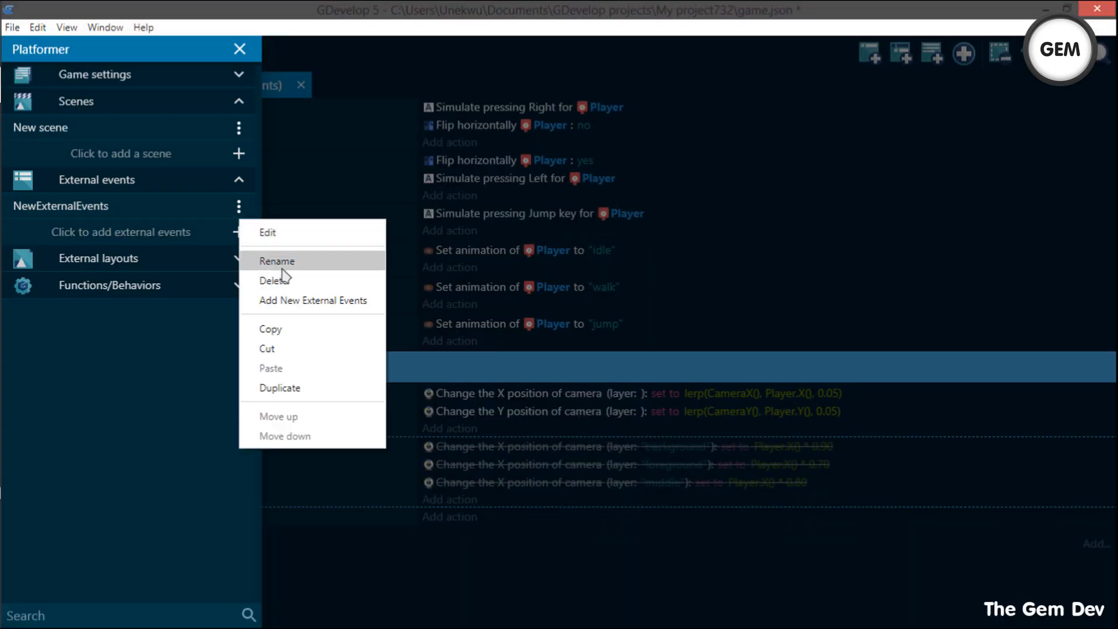
left_click(274, 259)
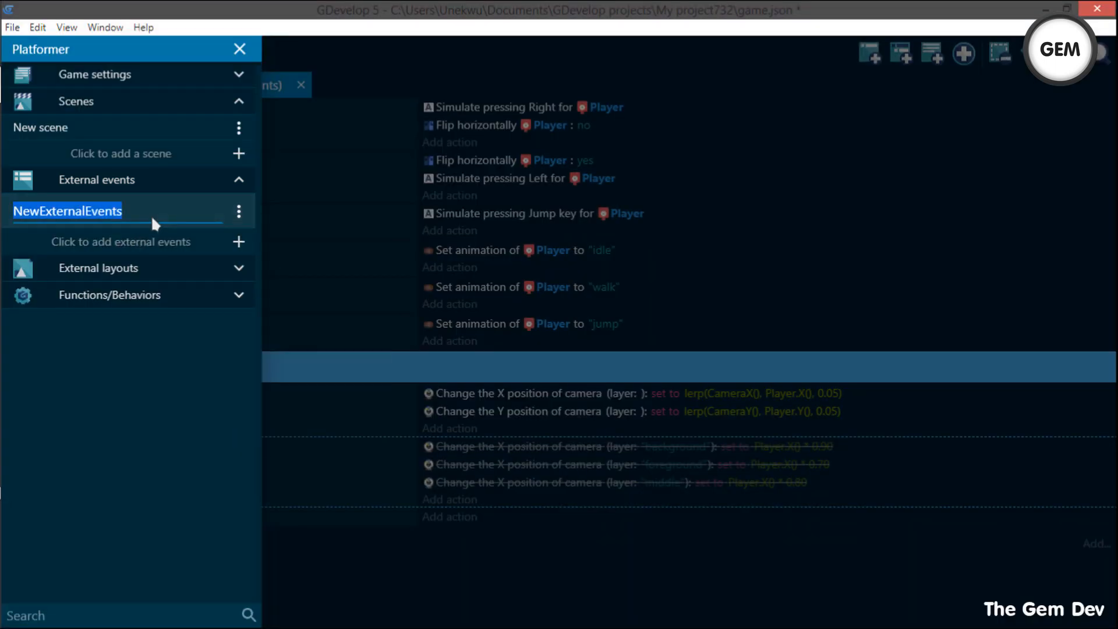
type("Enemies")
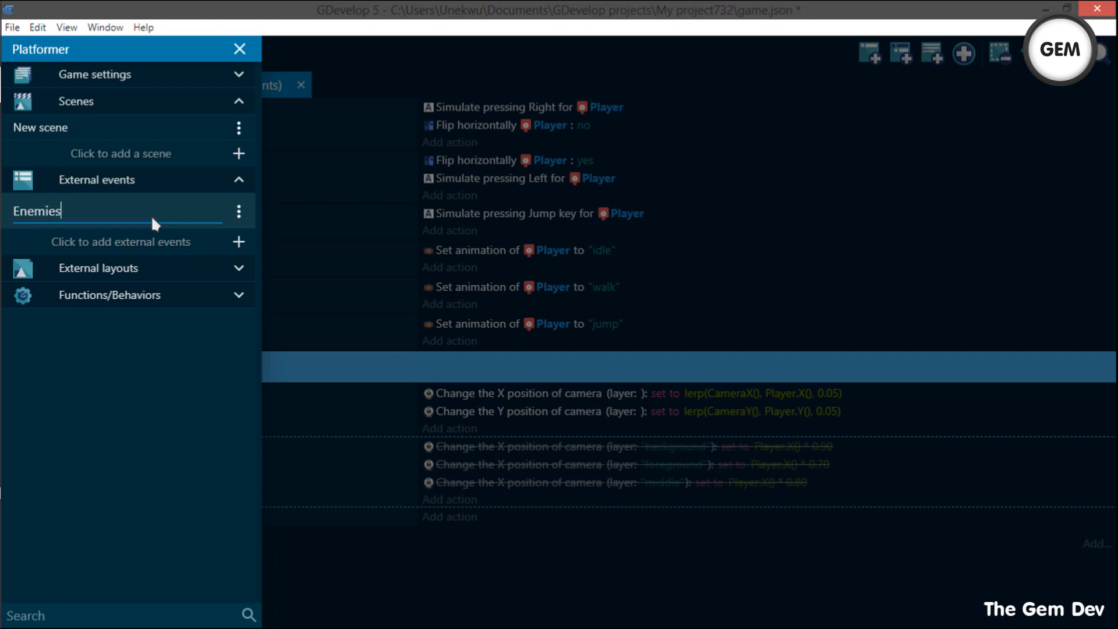
key("Return")
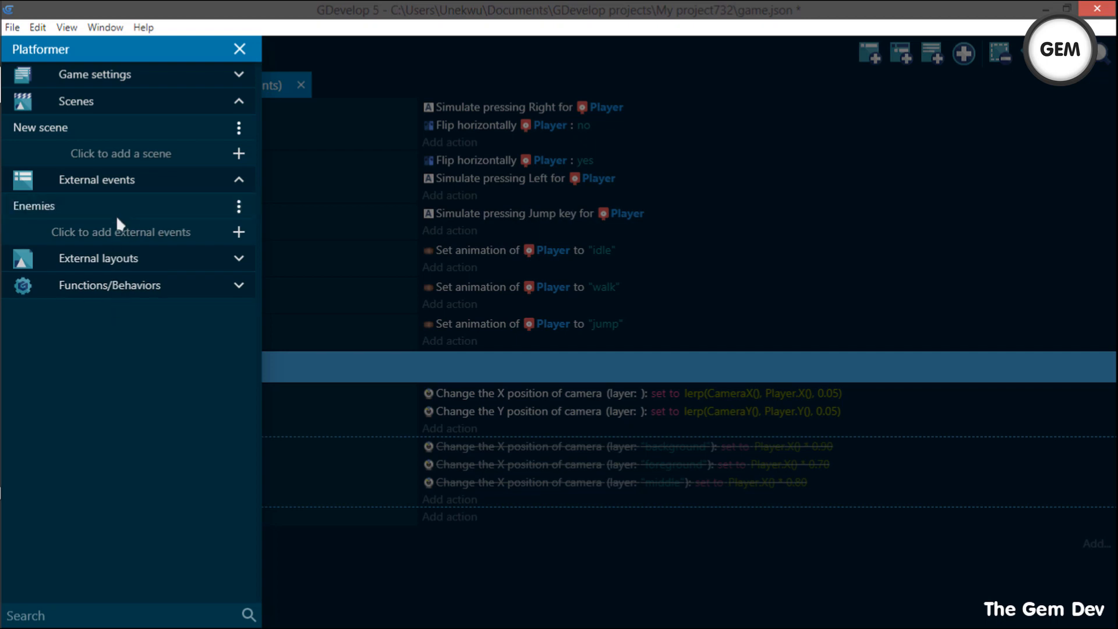
Open the Enemies external events and associate them with New scene
left_click(127, 209)
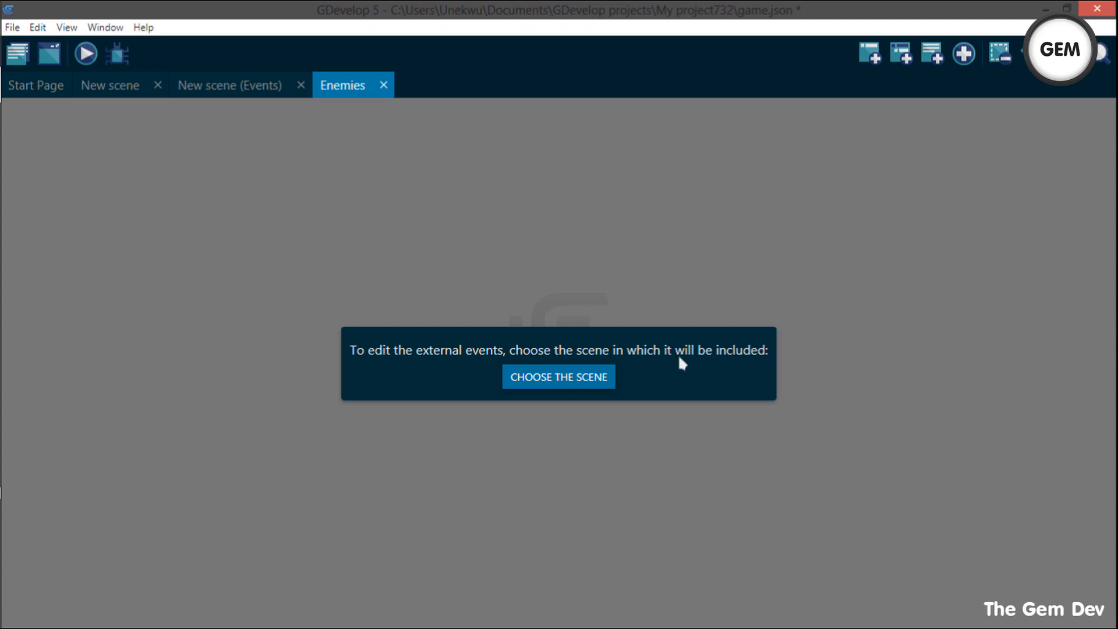
left_click(558, 381)
left_click(366, 351)
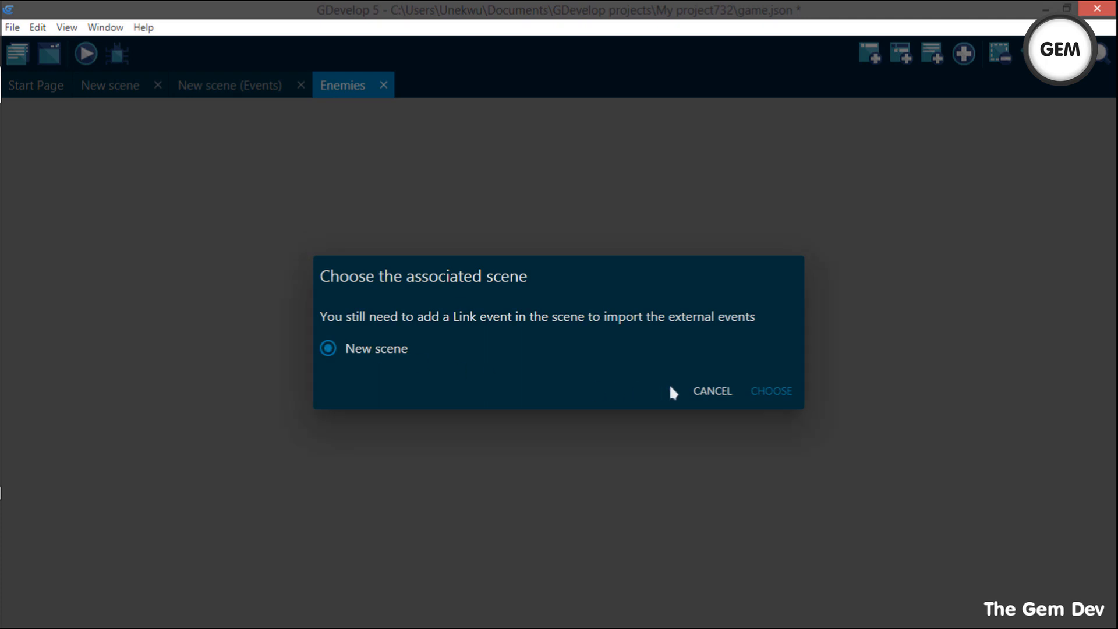
left_click(764, 392)
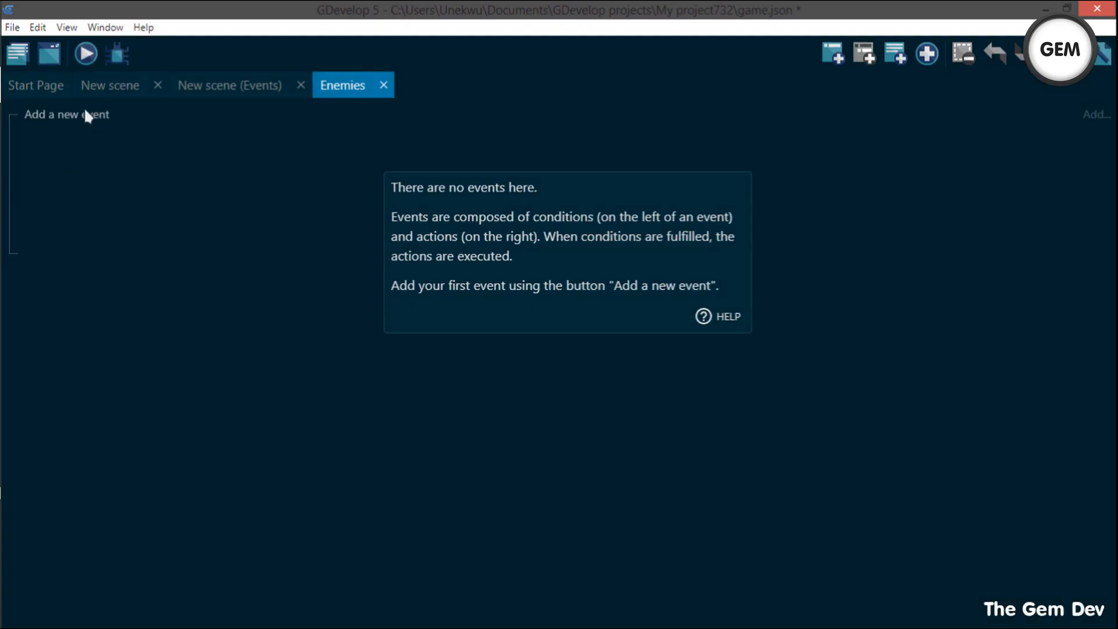
Add an event group to New scene's events and move it to the top level below camera & parallax, which is collapsed
left_click(217, 85)
left_click(141, 367)
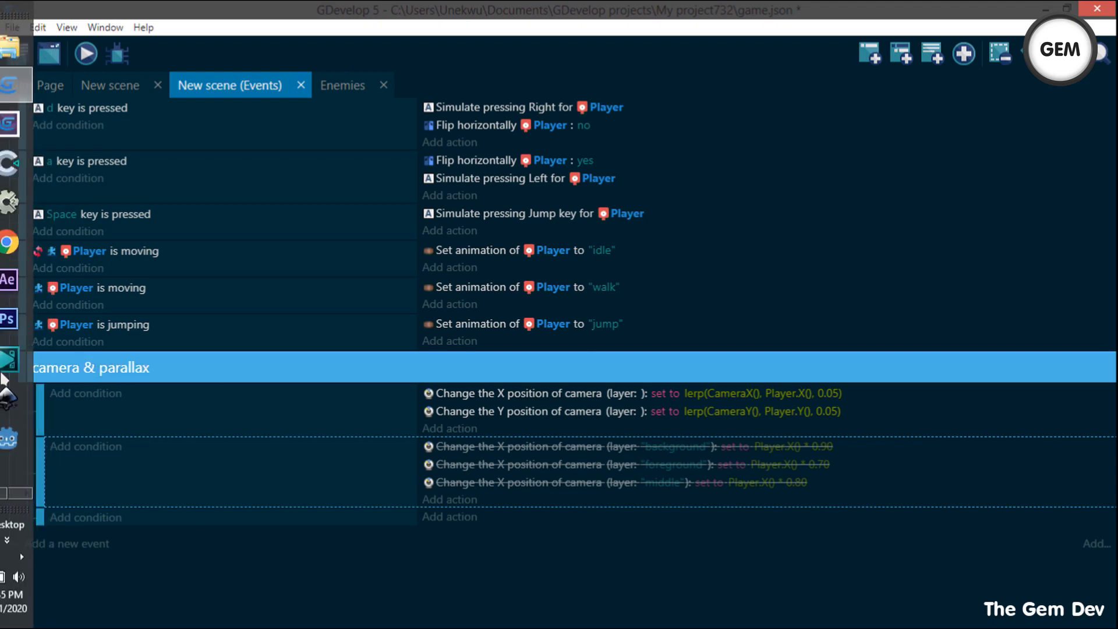
left_click(10, 370)
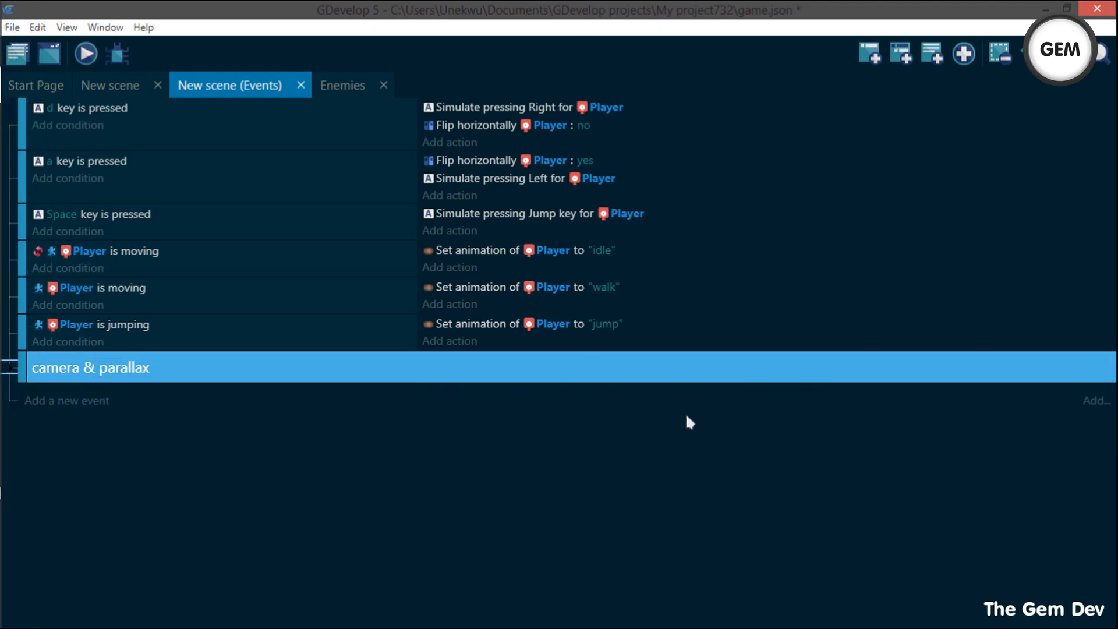
left_click(963, 54)
left_click(10, 367)
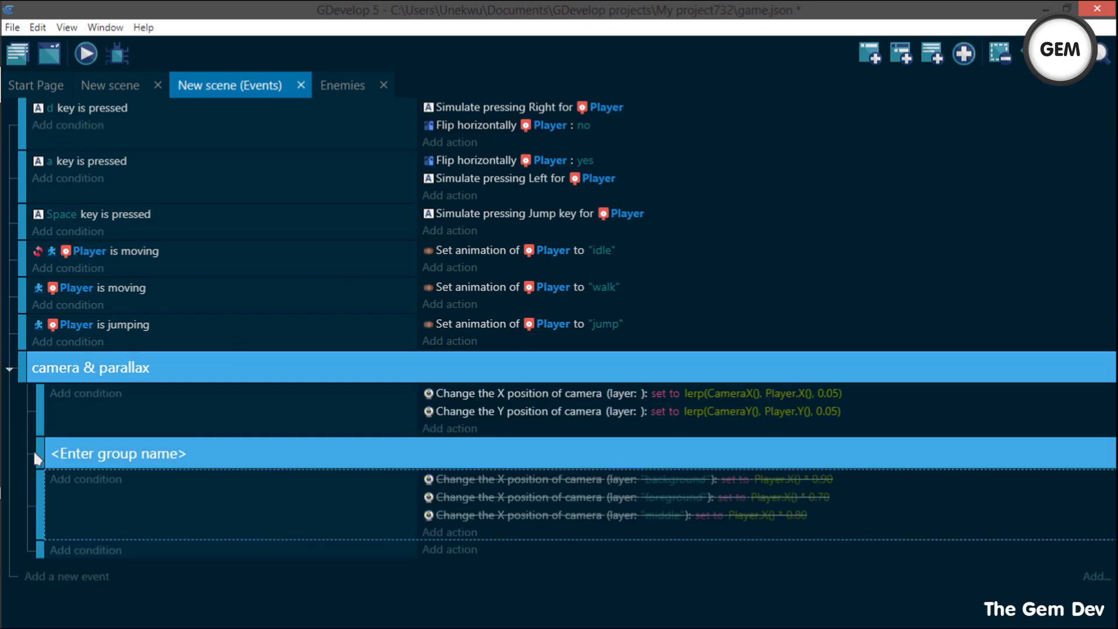
left_click_drag(41, 458, 11, 461)
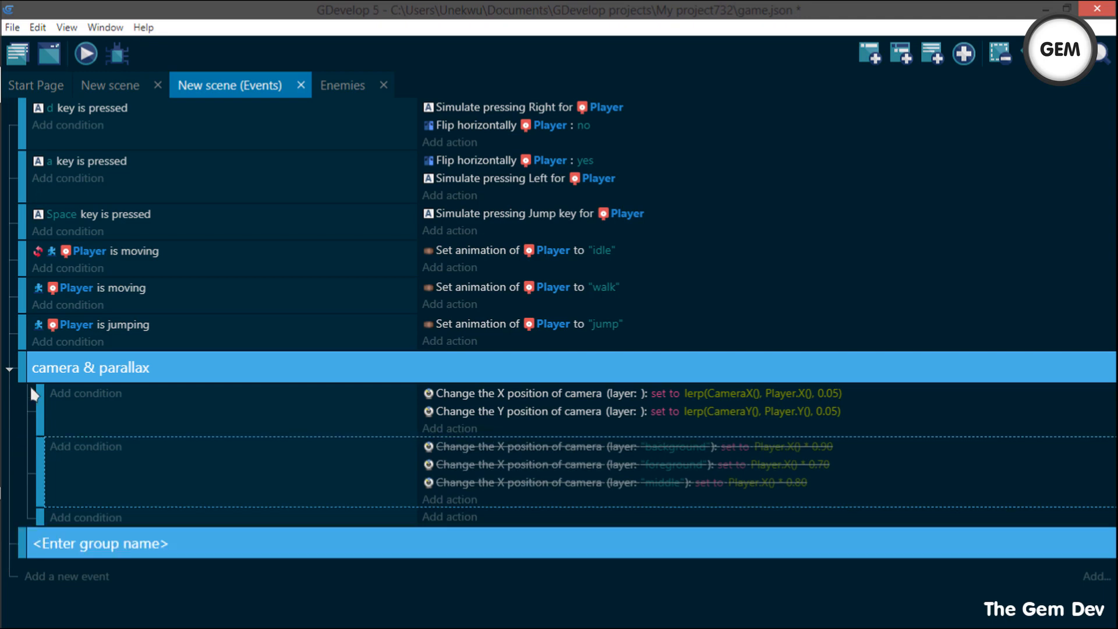
left_click(10, 369)
Name the new event group below camera & parallax Enemies
left_click(105, 411)
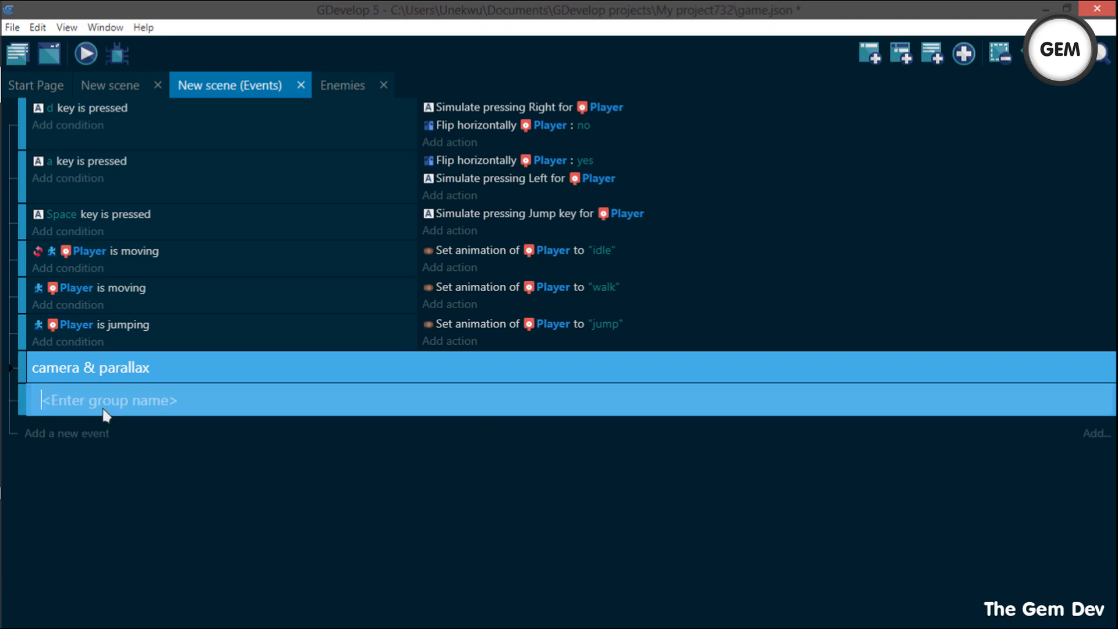
type("E")
type("mer")
key("BackSpace")
key("BackSpace")
type("nemies")
key("Return")
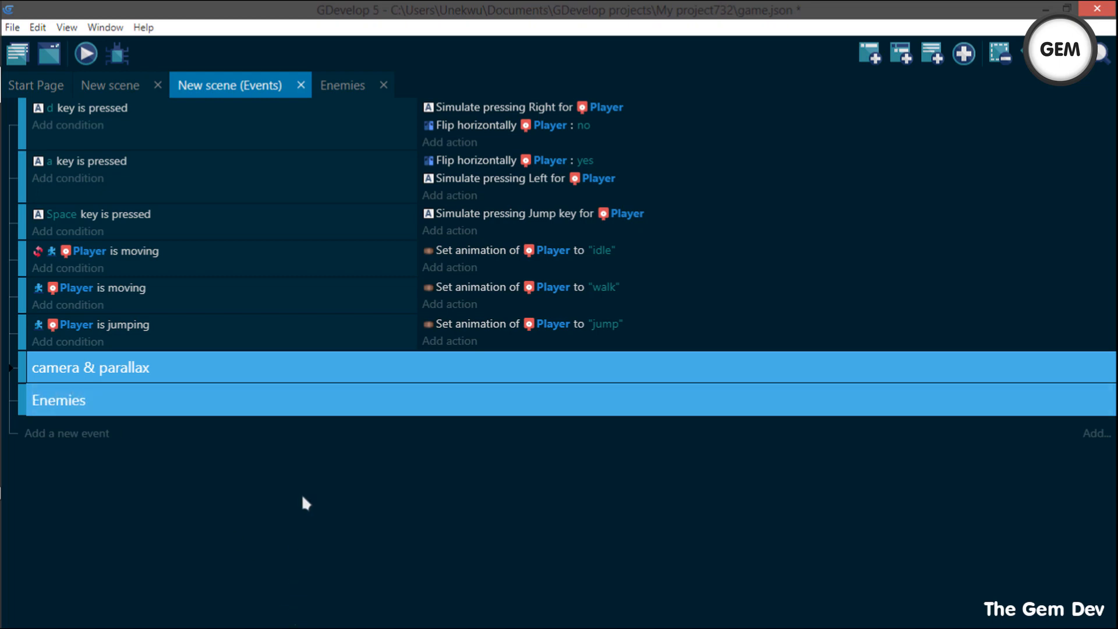
left_click(93, 437)
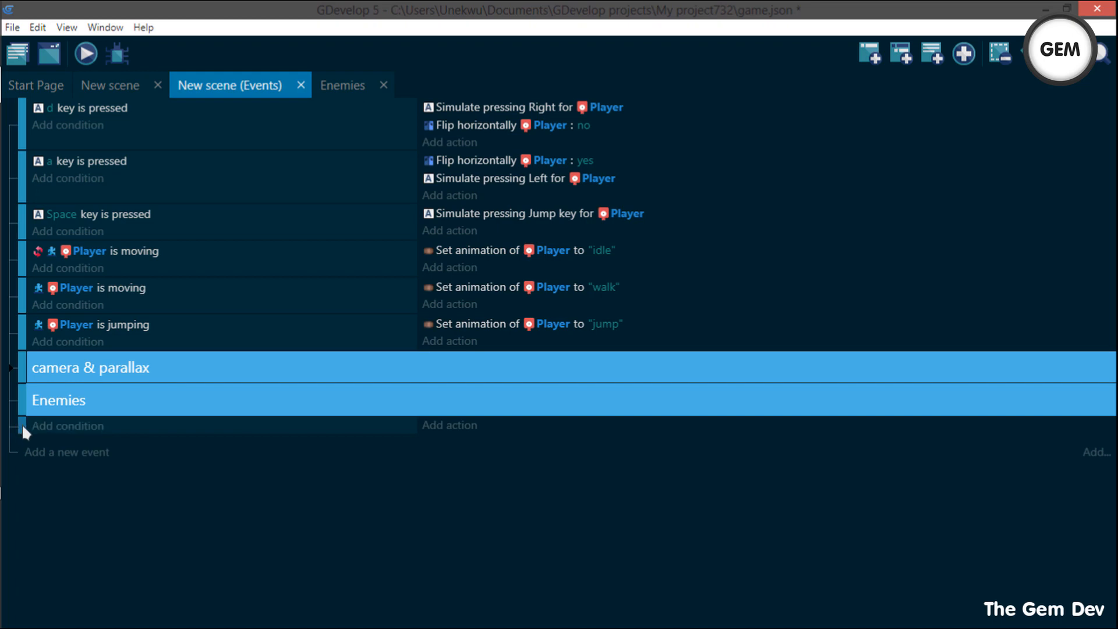
left_click_drag(22, 424, 84, 430)
key("Delete")
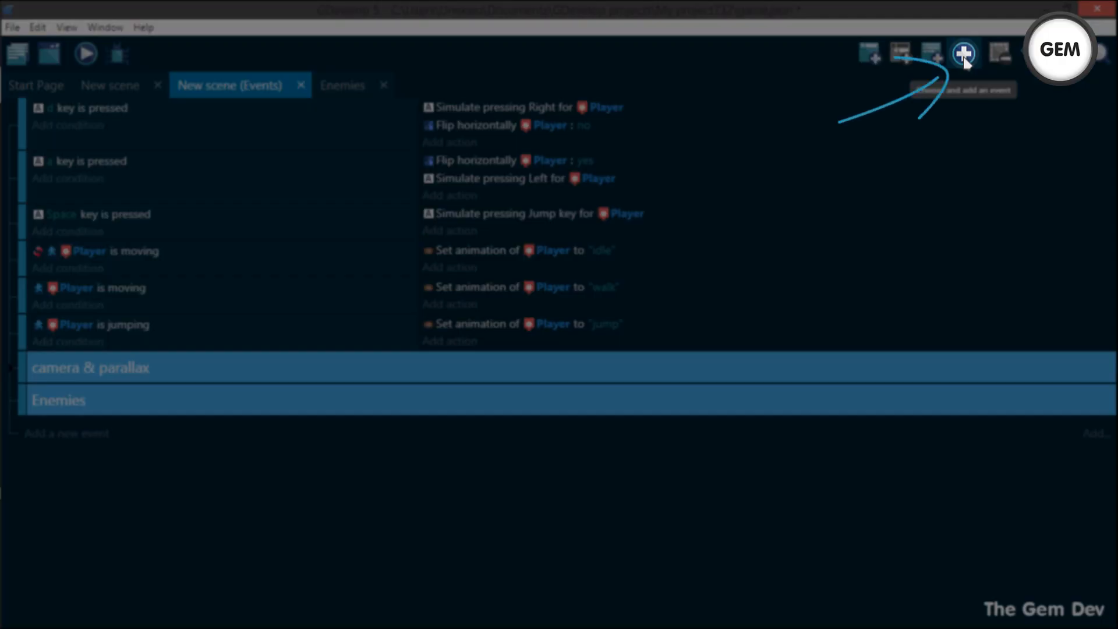
Add a link event to the scene's events and nest it inside the Enemies group
left_click(964, 58)
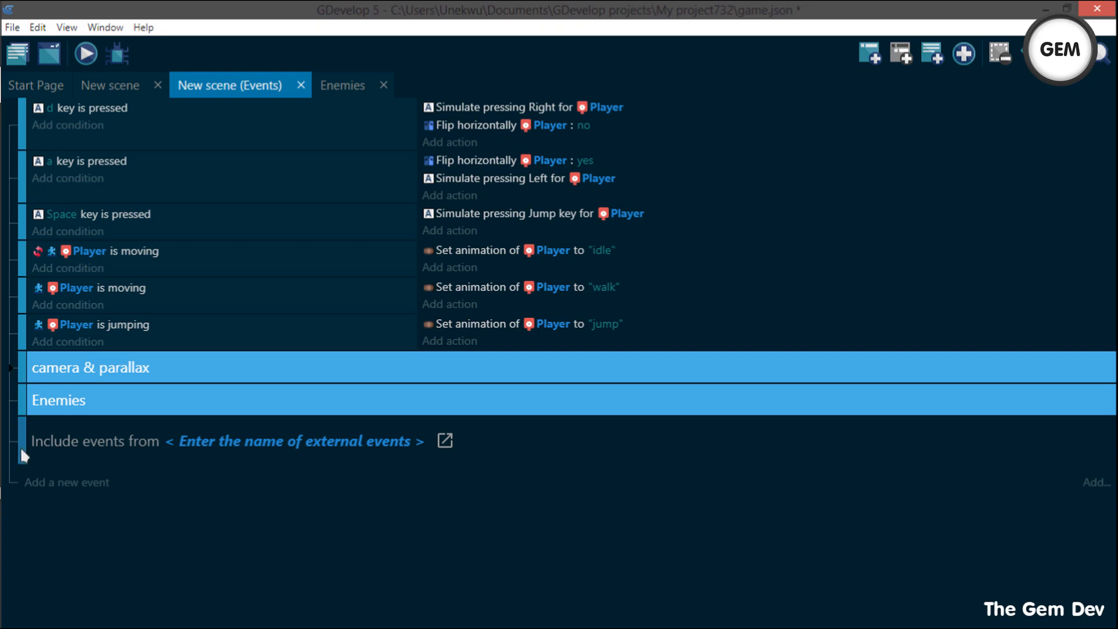
left_click_drag(21, 448, 41, 452)
left_click_drag(248, 357, 249, 357)
Set the link event to include events from the Enemies external events, and collapse the Enemies group
left_click(348, 83)
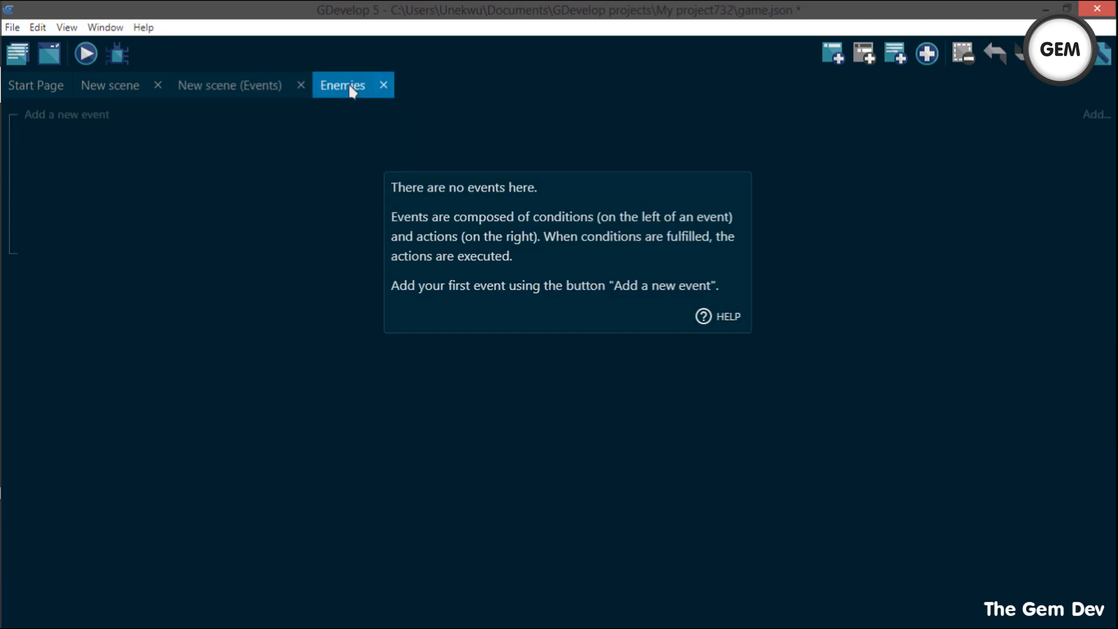
left_click(242, 84)
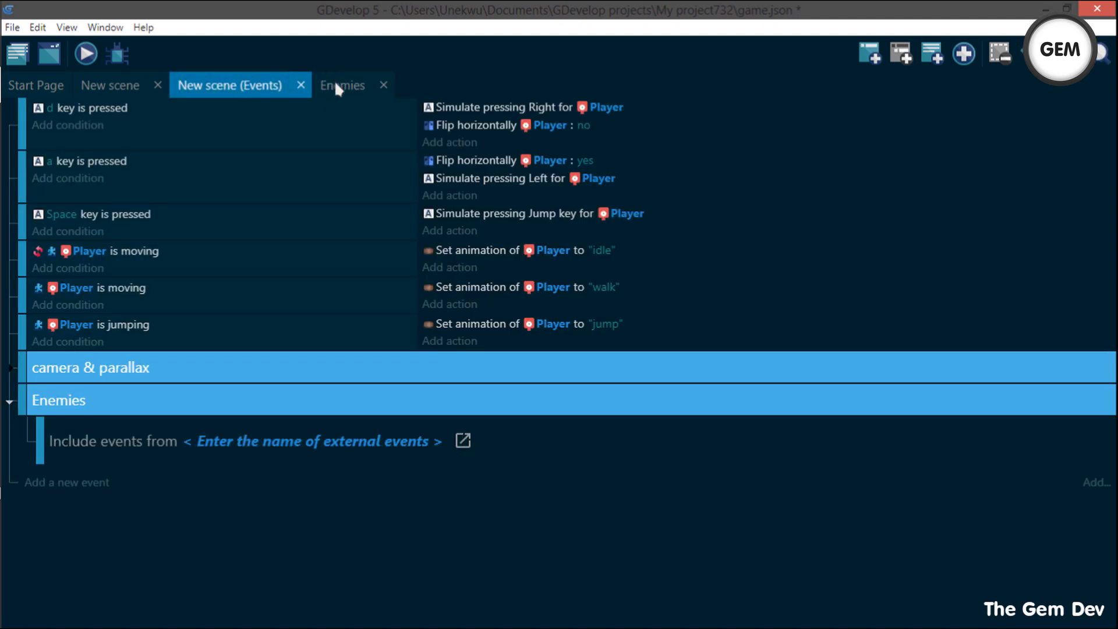
left_click(264, 443)
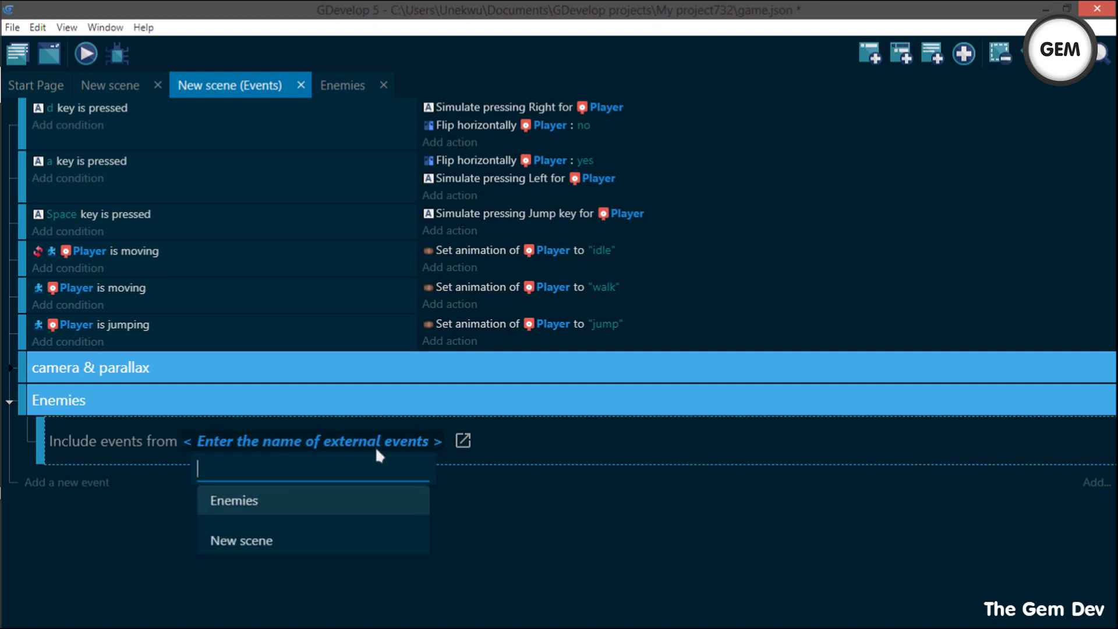
left_click(309, 511)
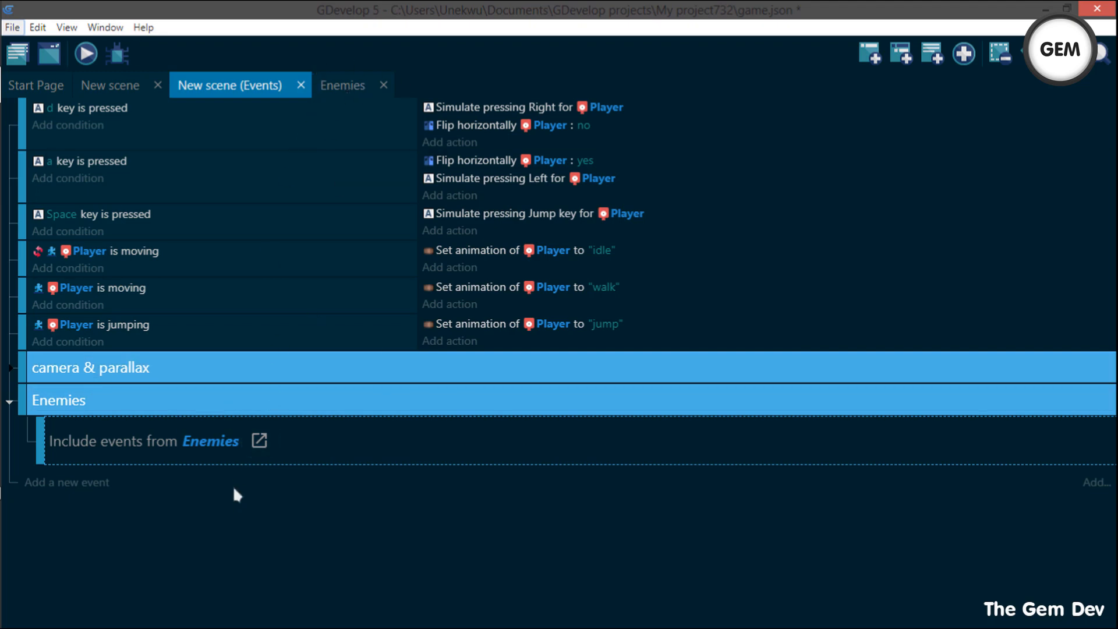
left_click(7, 401)
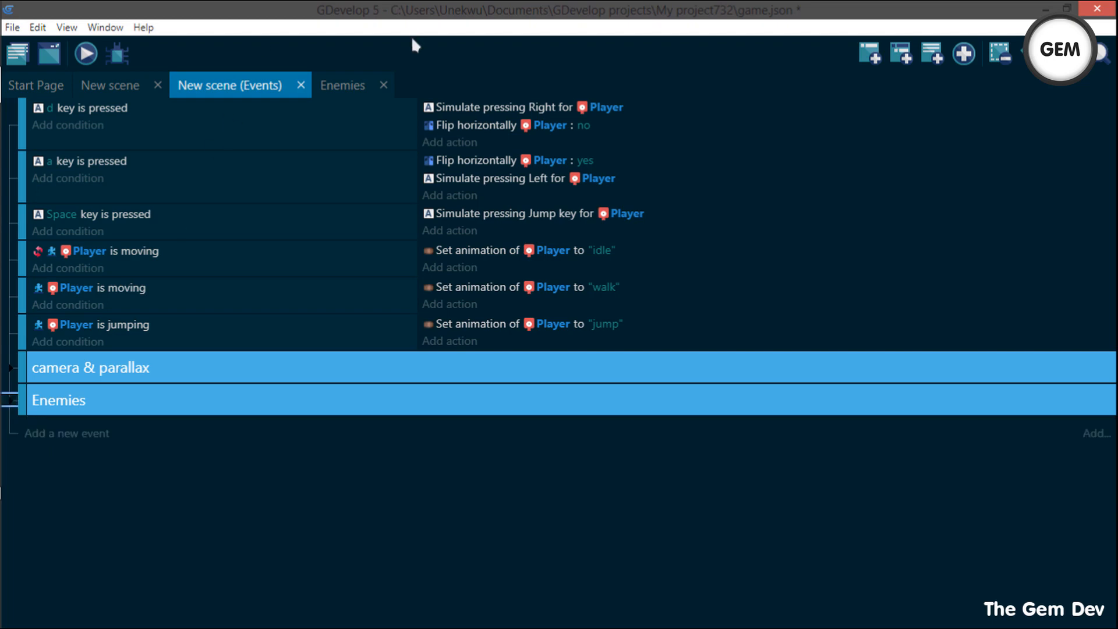
Show the object groups of New scene, open the Enemies group for editing, and close it without adding an object
left_click(344, 83)
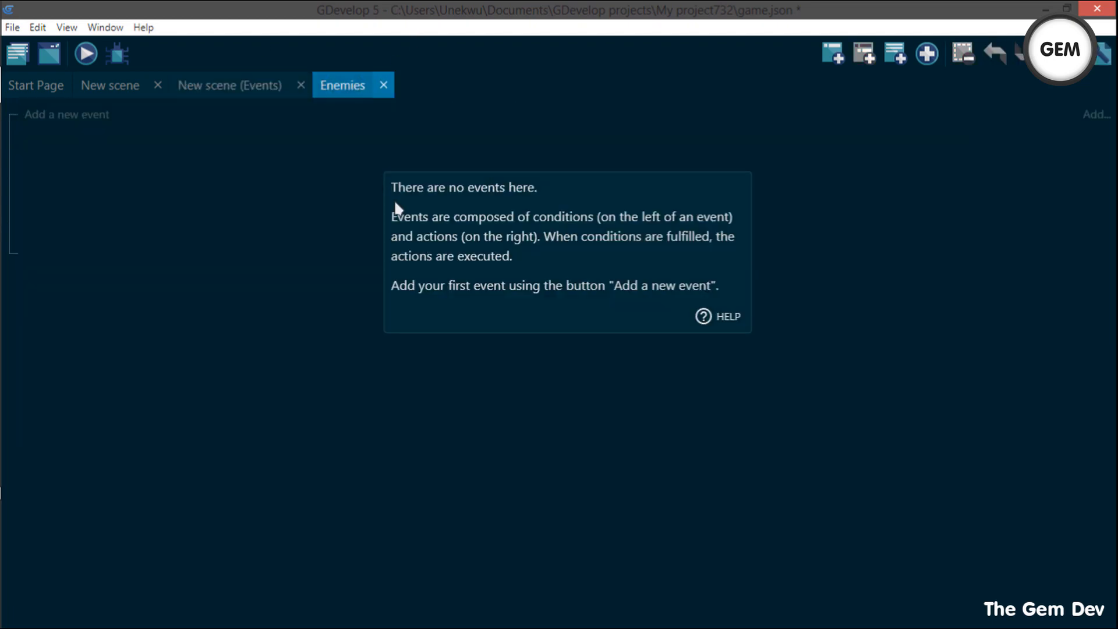
left_click(120, 89)
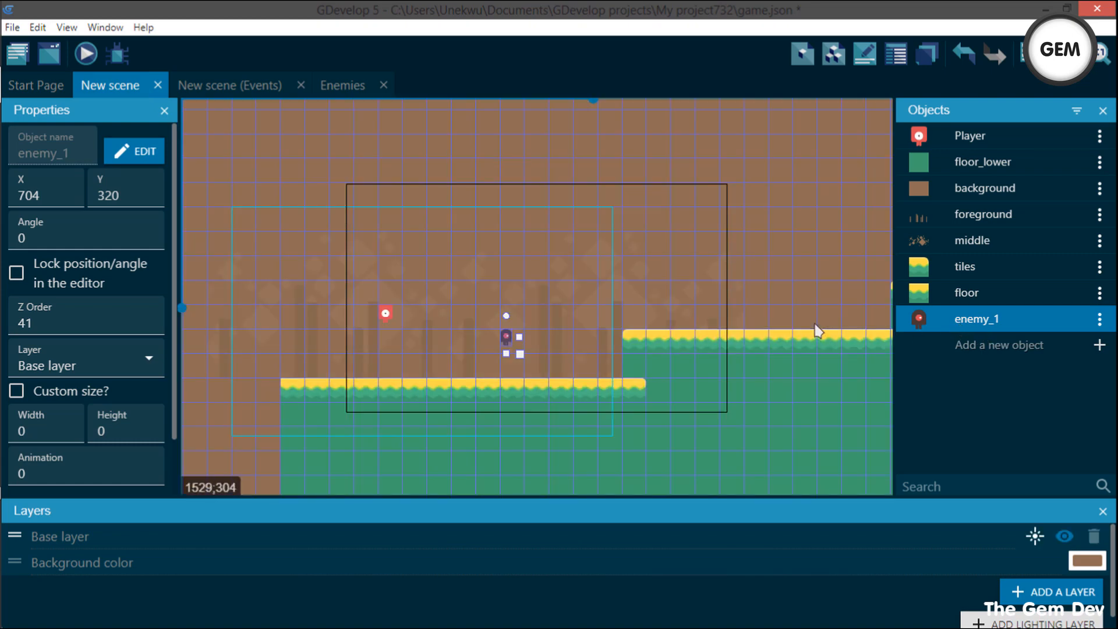
left_click(892, 55)
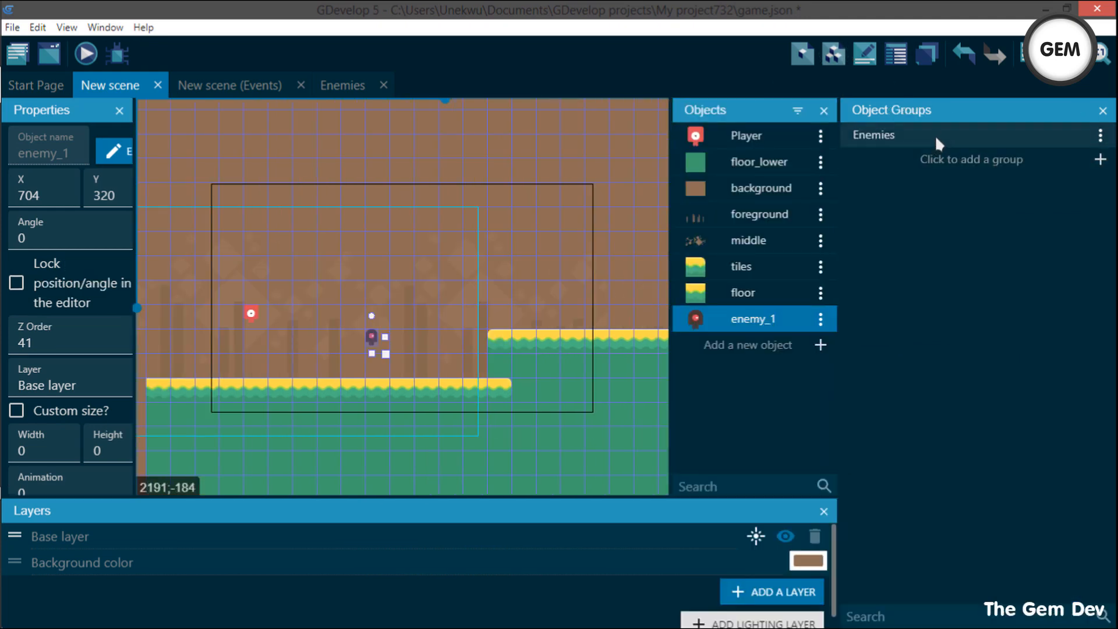
left_click(1041, 140)
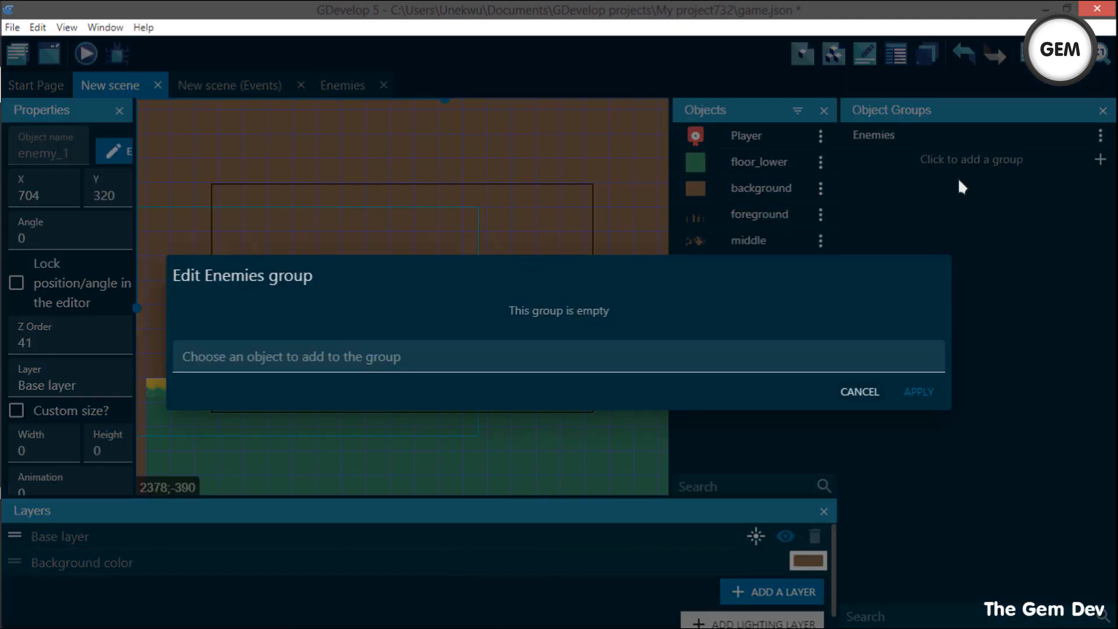
left_click(953, 349)
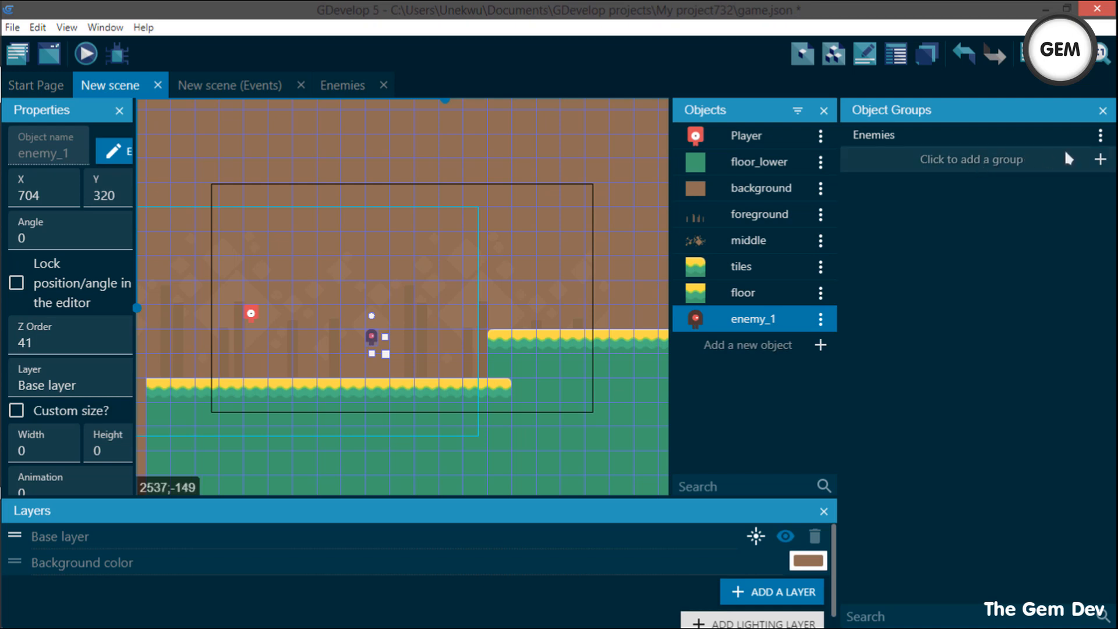
Add the enemy_1 object to the Enemies object group and close the group editor
left_click(1100, 135)
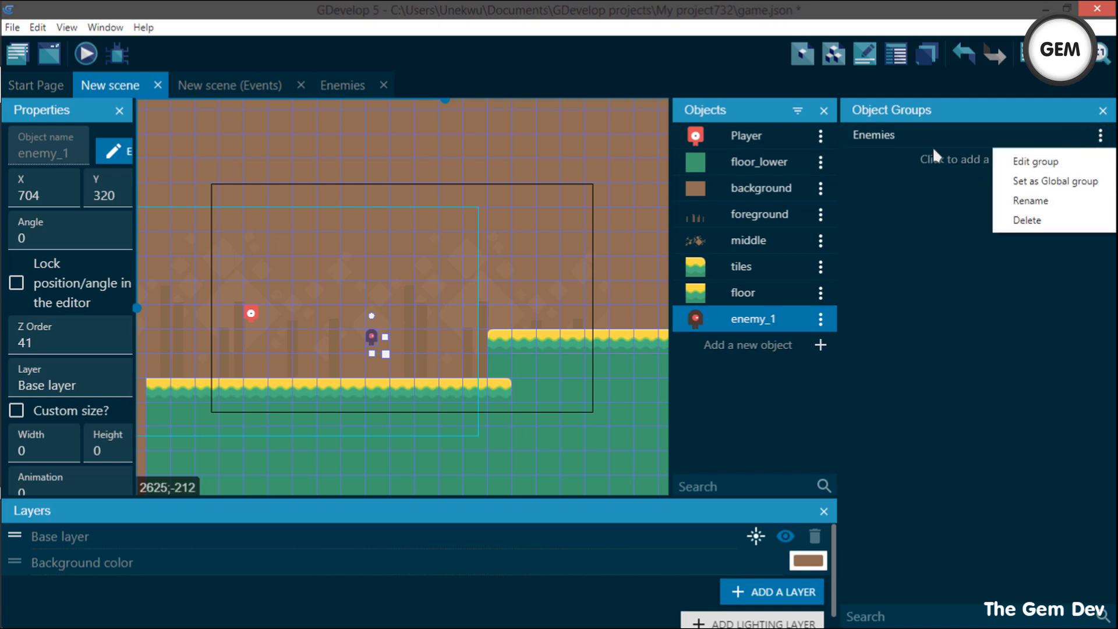
left_click(917, 129)
left_click(917, 129)
left_click(310, 354)
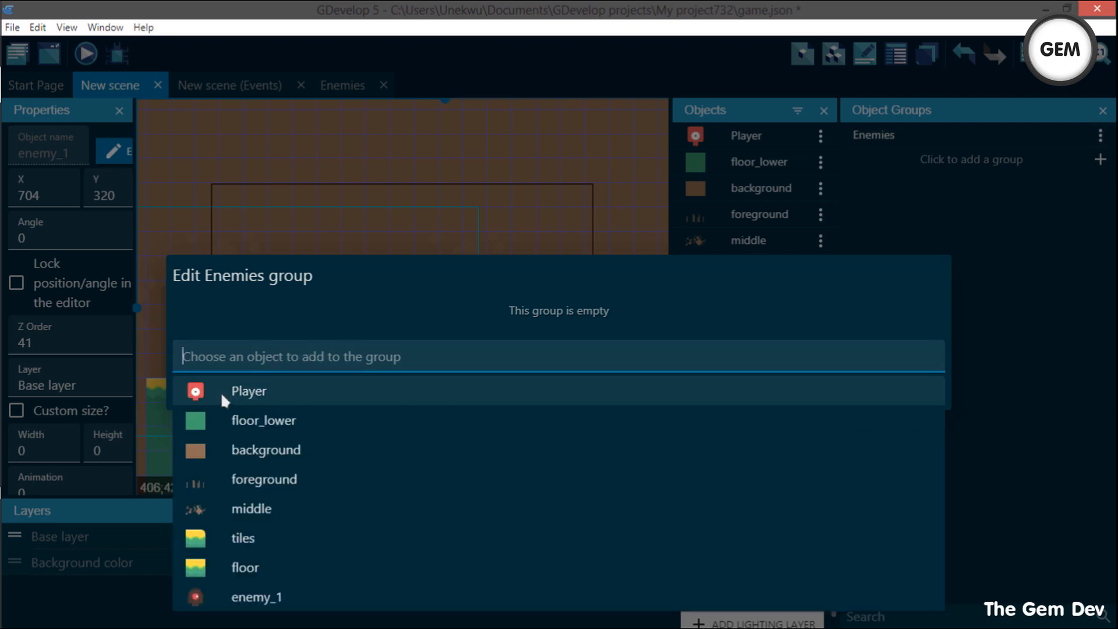
left_click(256, 597)
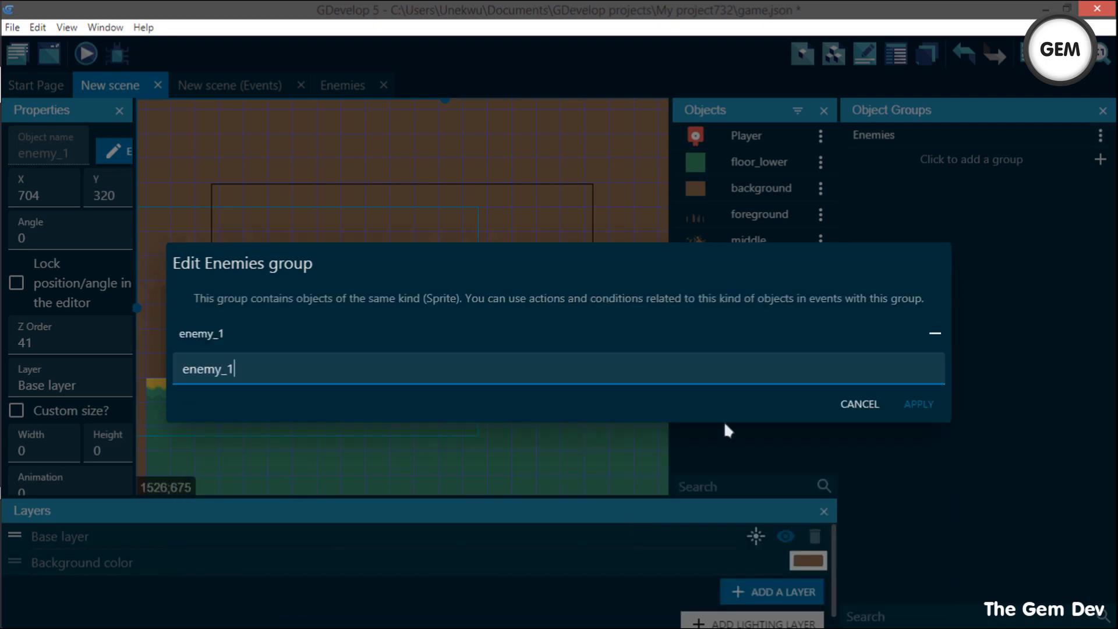
left_click(959, 246)
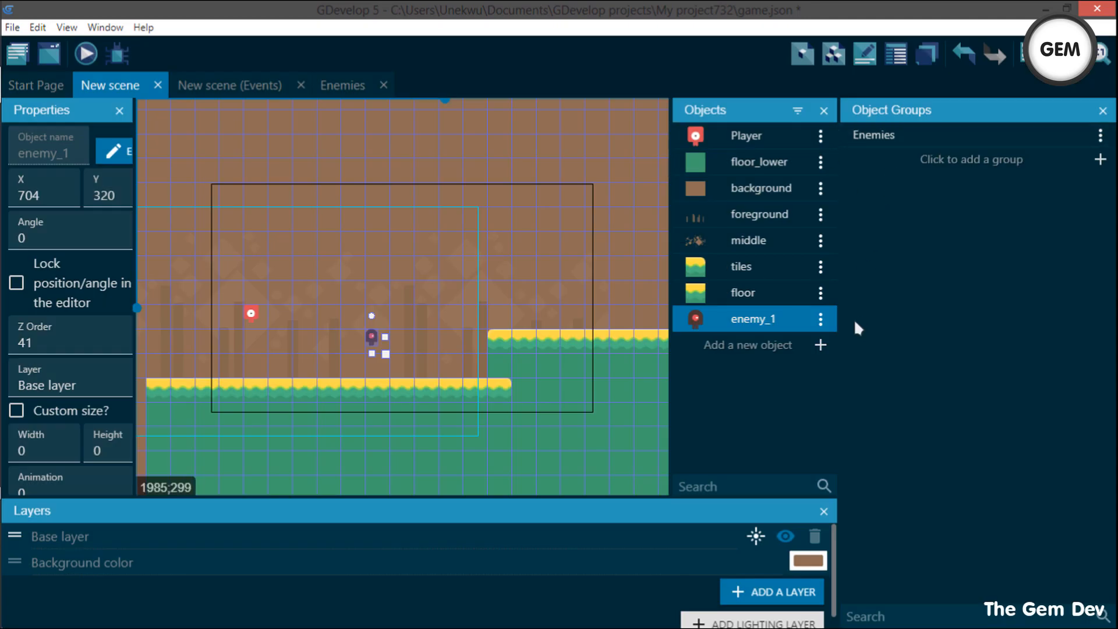
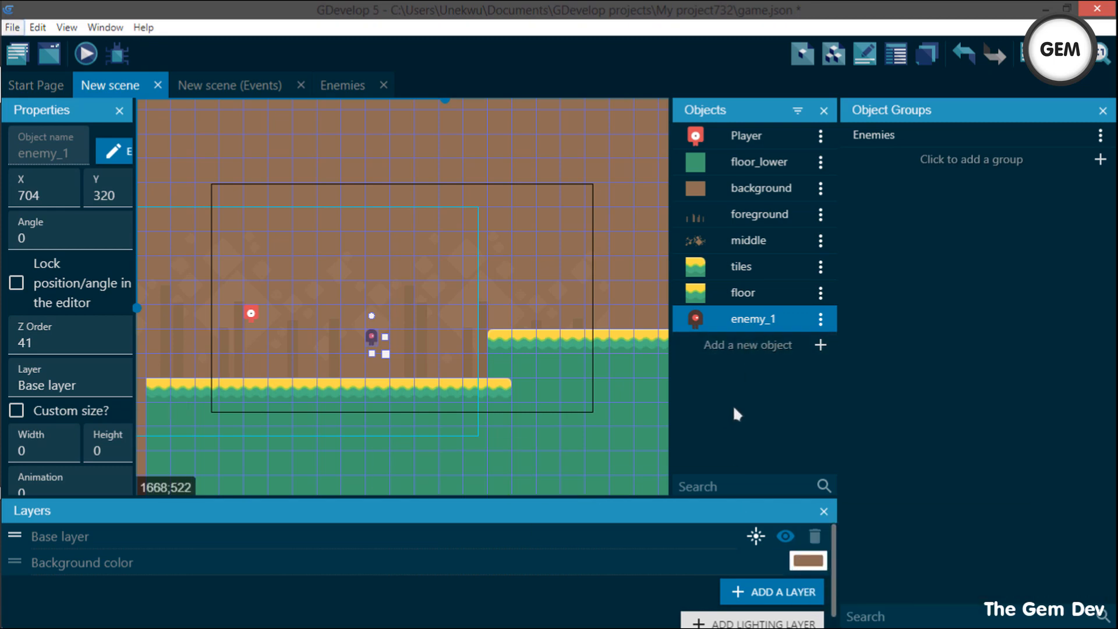
Create a new sprite object named Left and add an animation to it
left_click(760, 349)
left_click(305, 127)
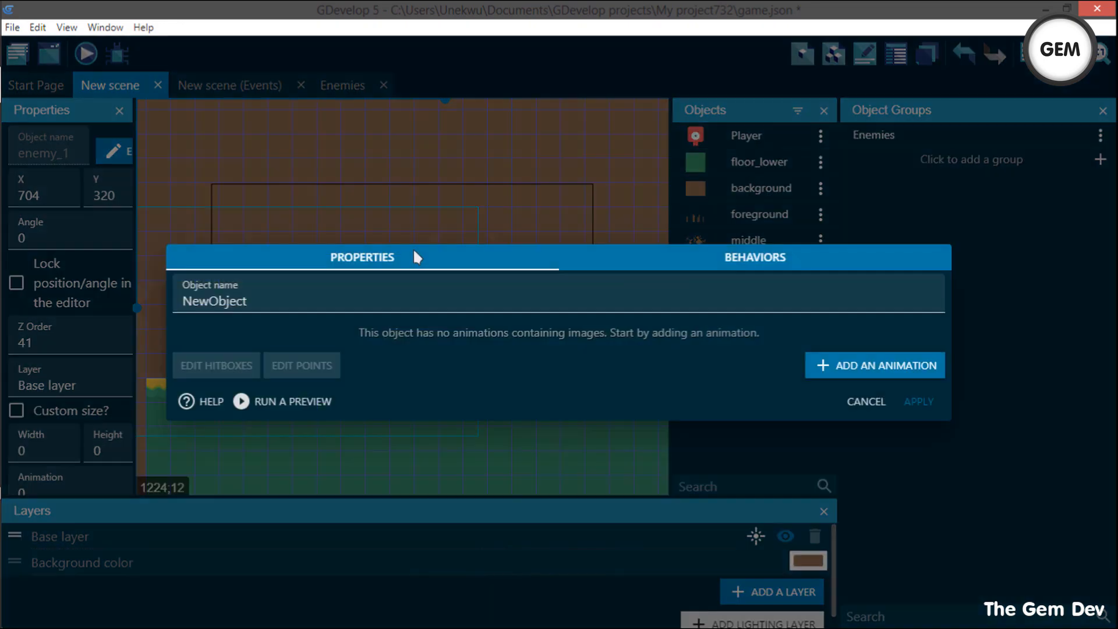
double_click(451, 294)
type("Left")
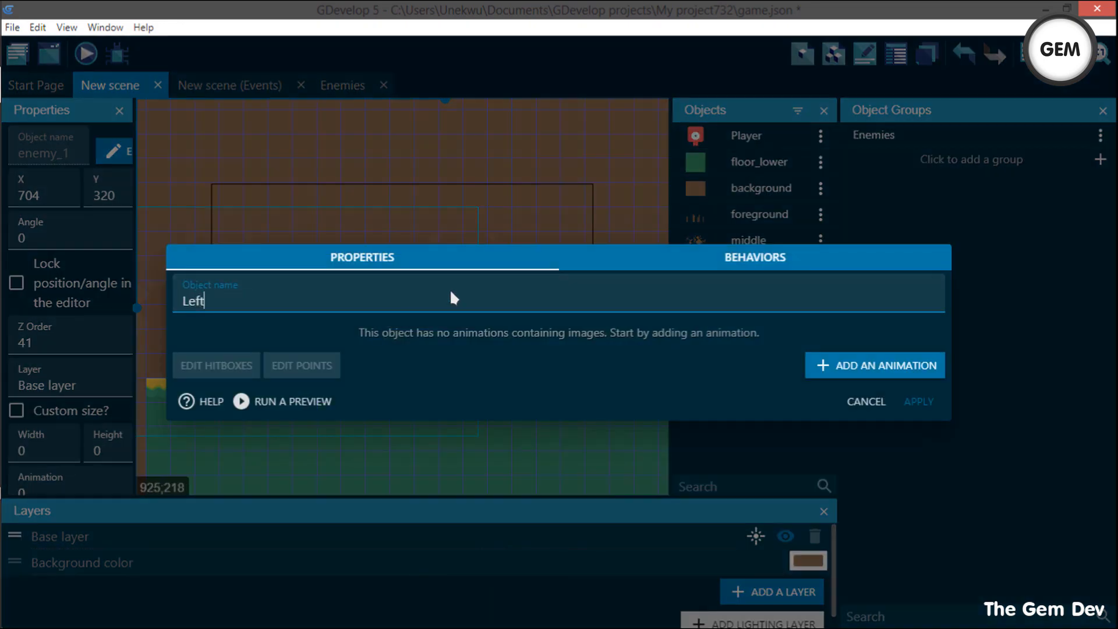
left_click(885, 366)
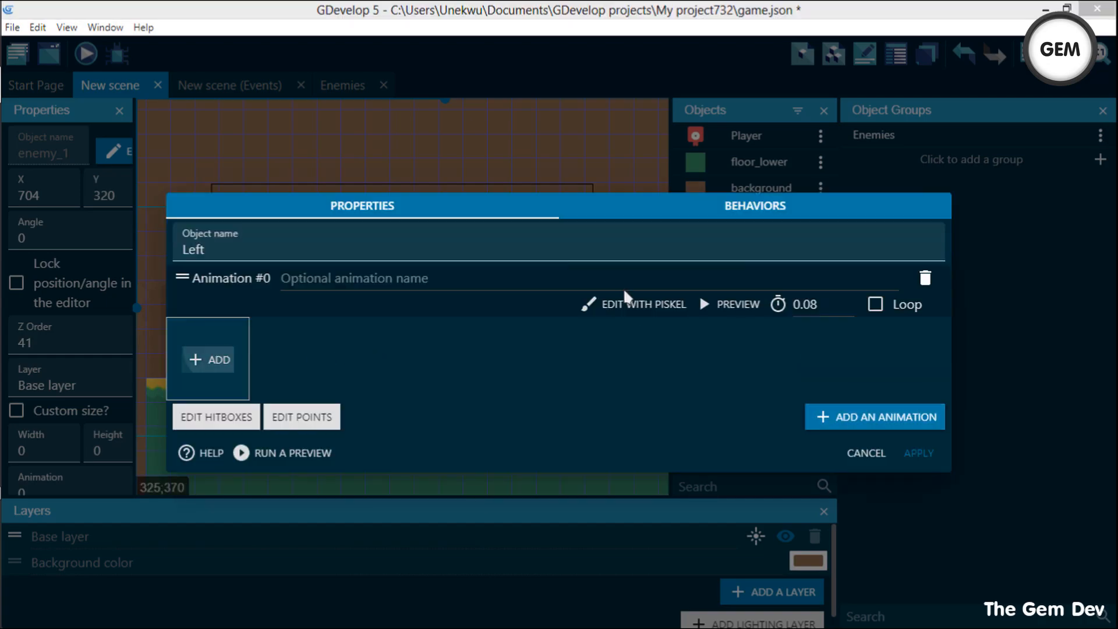
Add the rotate_right image from the PNG assets' Other folder to the animation, copying the file into the project folder
left_click(209, 359)
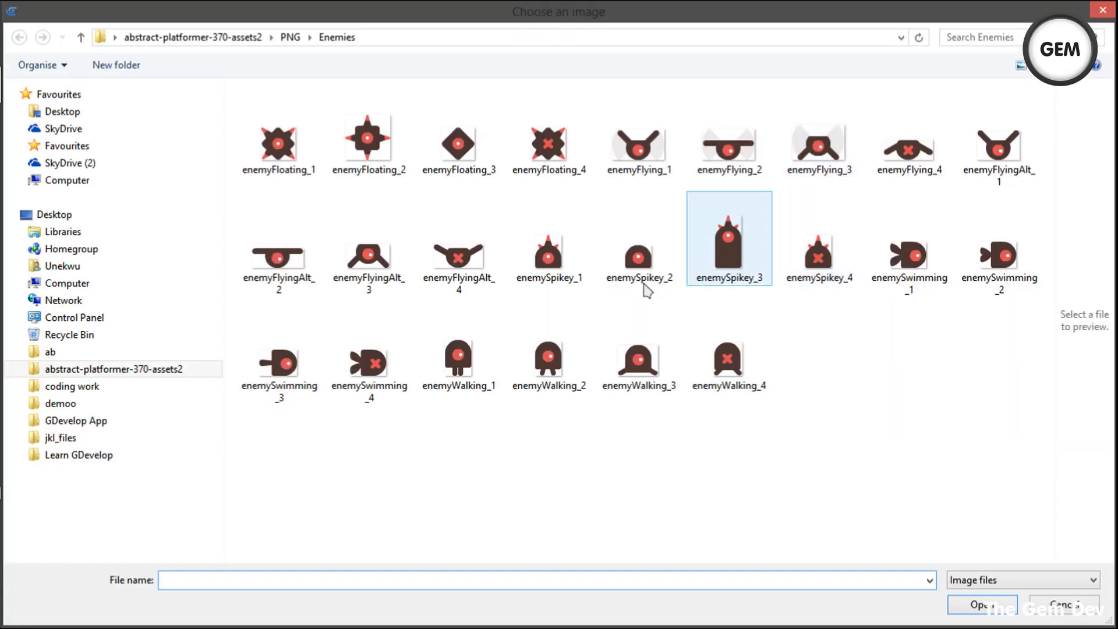
left_click(290, 36)
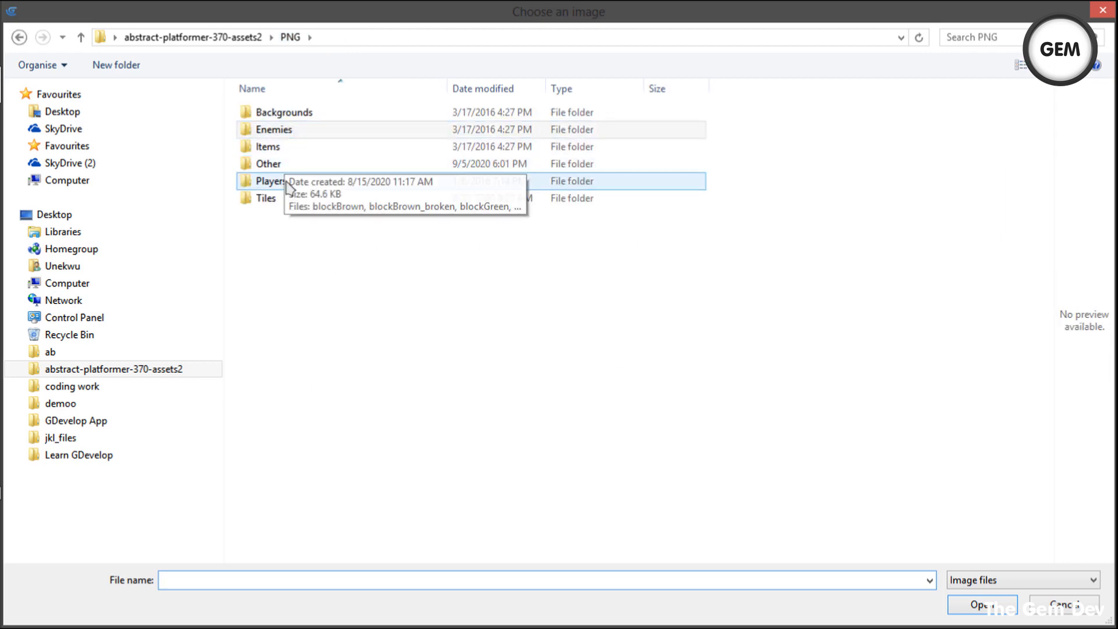
left_click(285, 179)
left_click(273, 148)
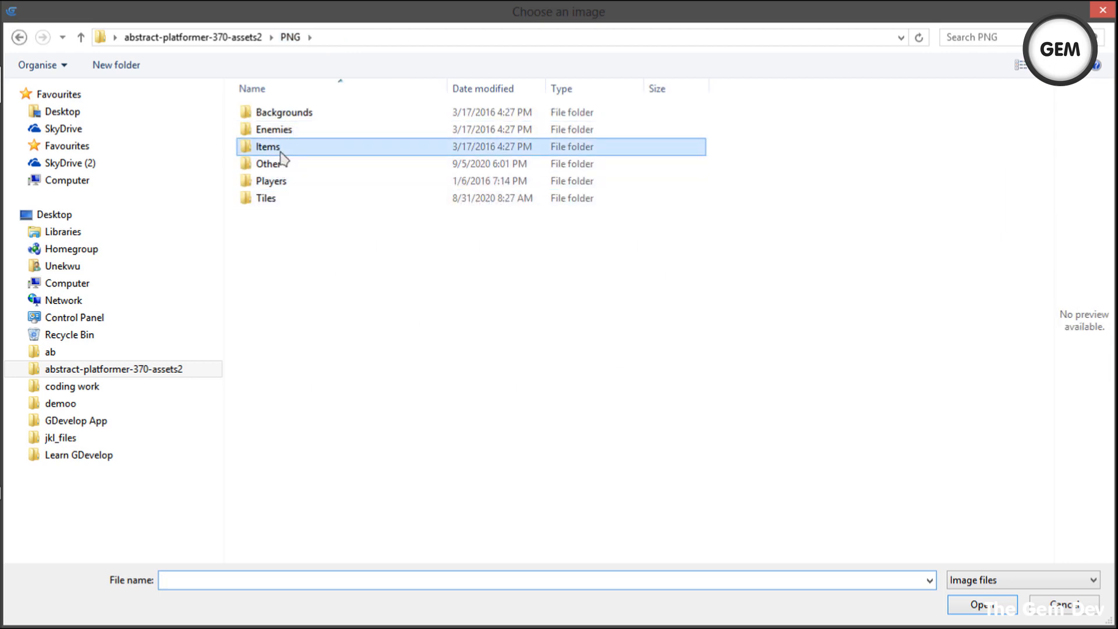
key("Return")
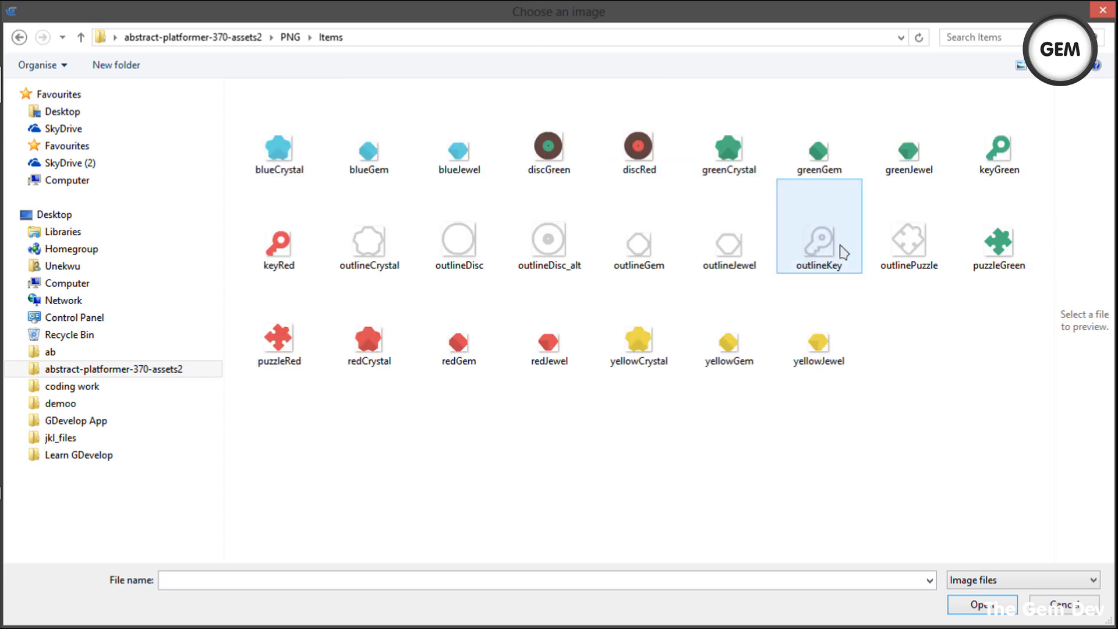
left_click(290, 37)
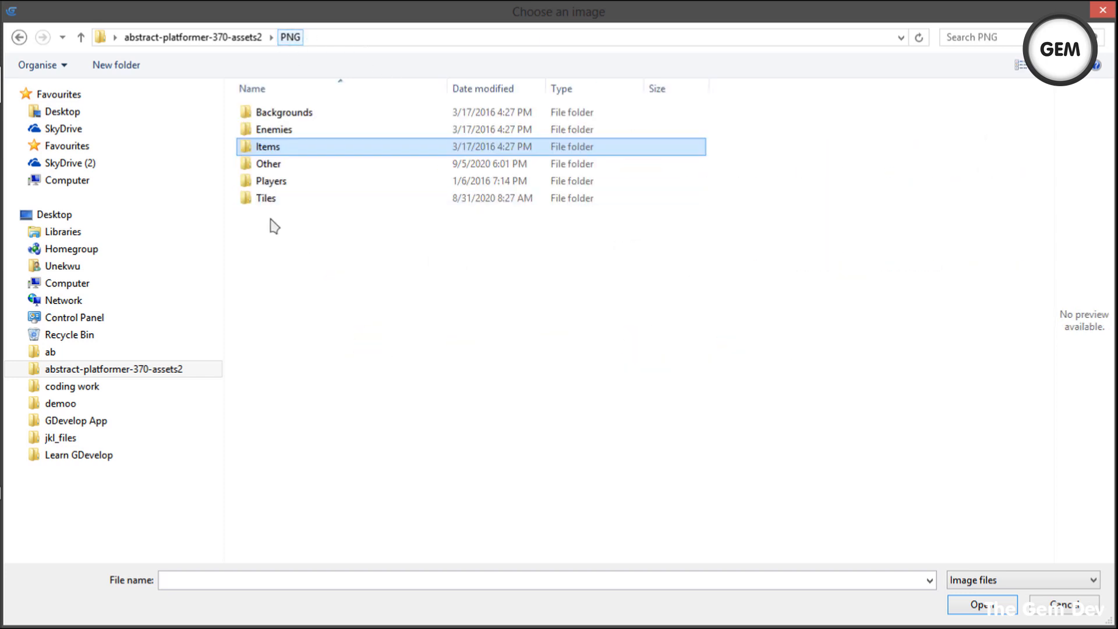
left_click(274, 166)
key("Return")
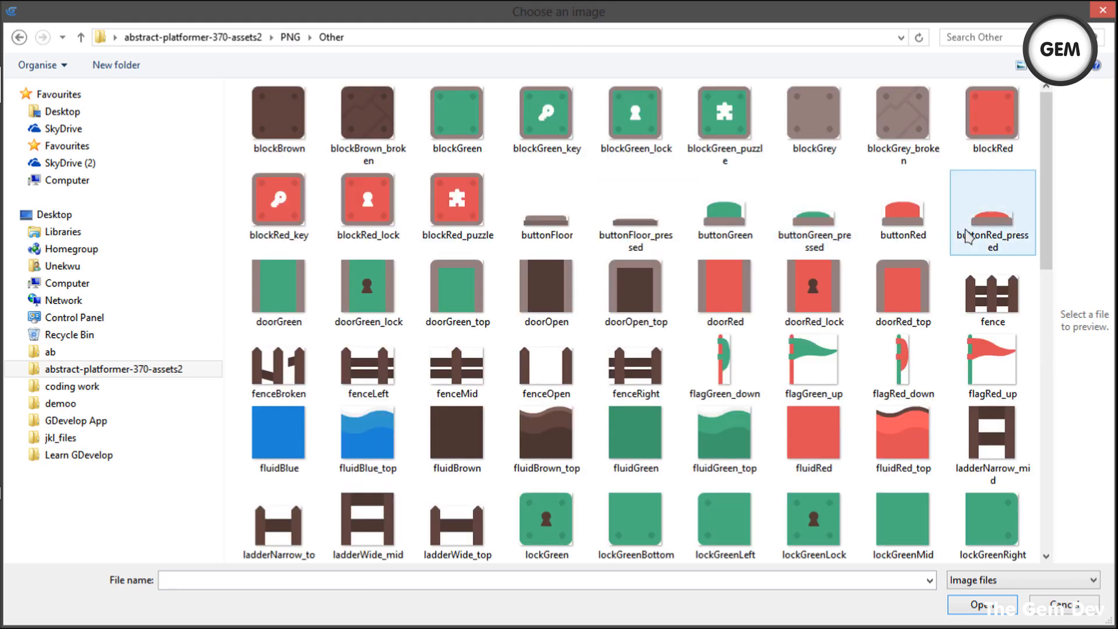
scroll(978, 220, "down", 15)
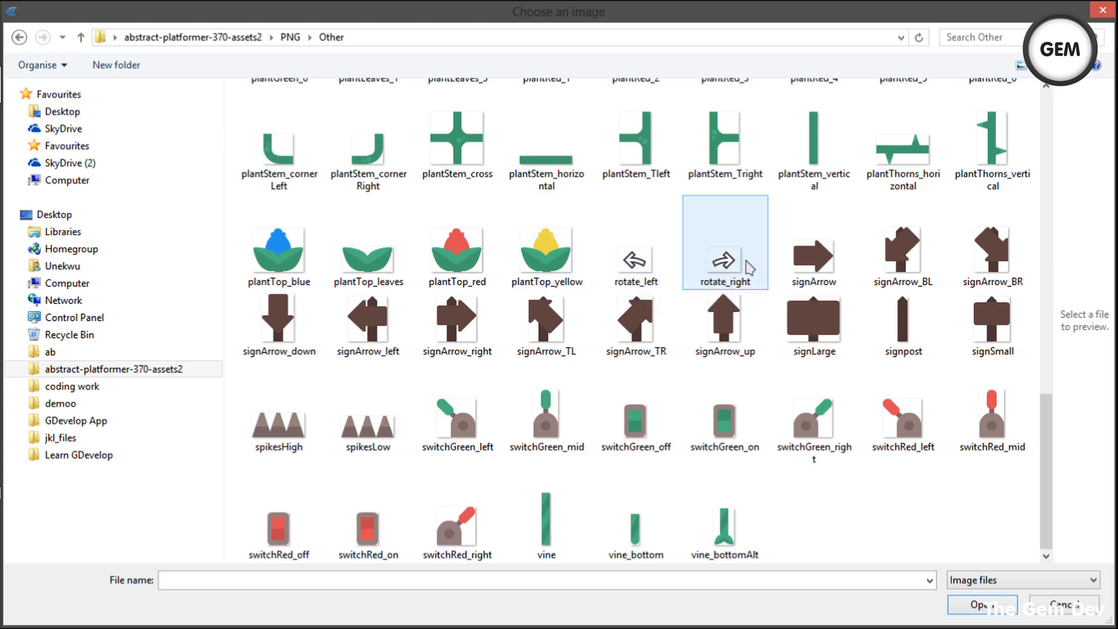
double_click(722, 262)
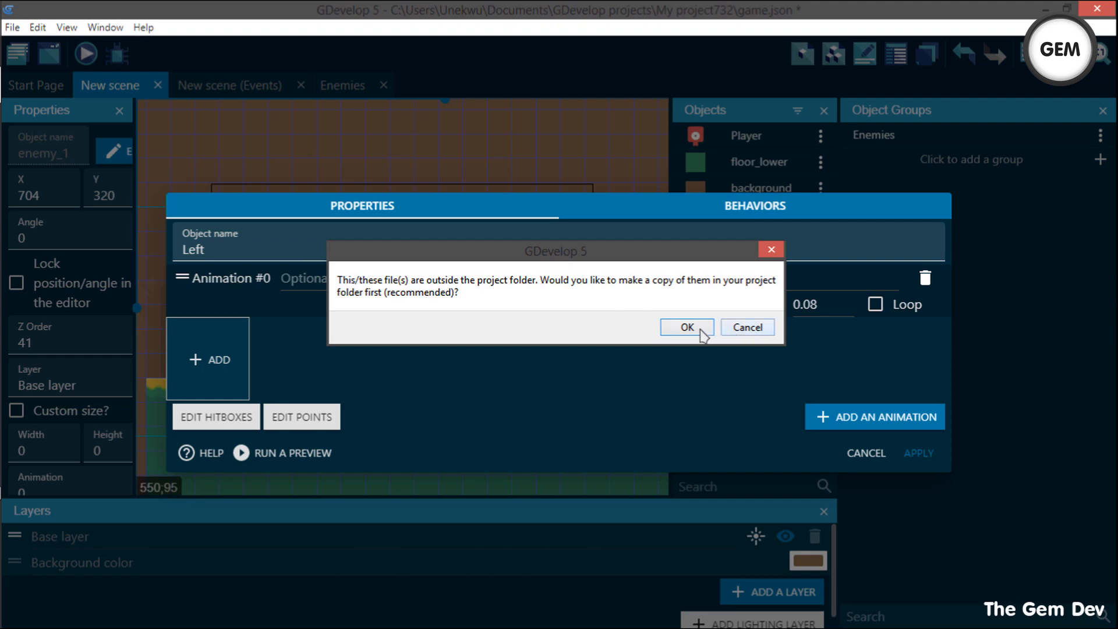
left_click(677, 323)
Rename the new arrow object as Right and apply its properties
double_click(253, 256)
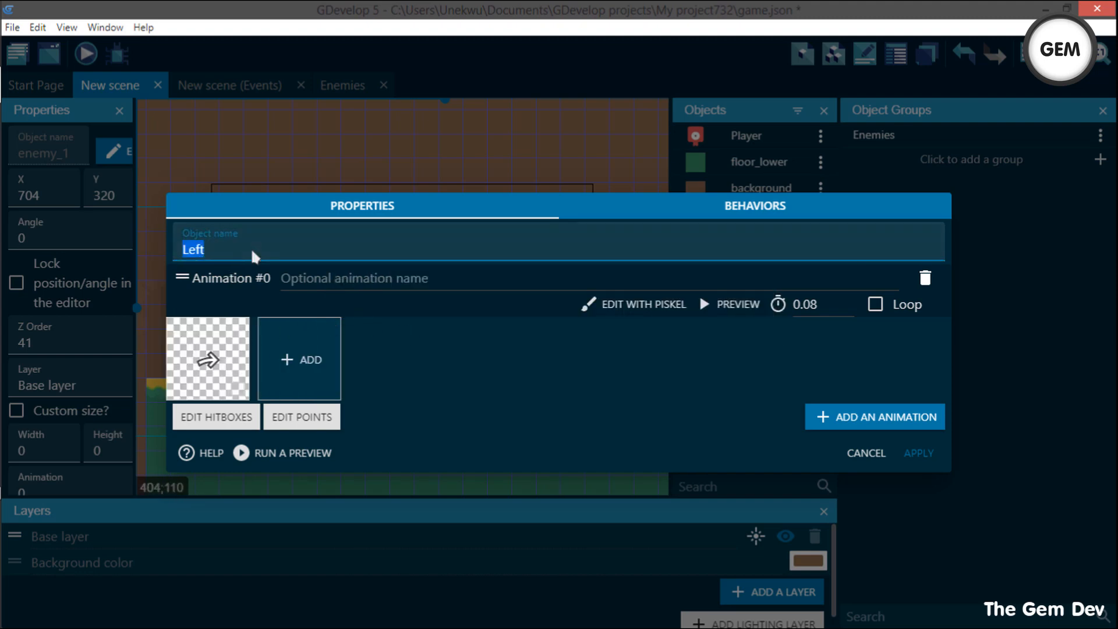
type("Right")
left_click(936, 457)
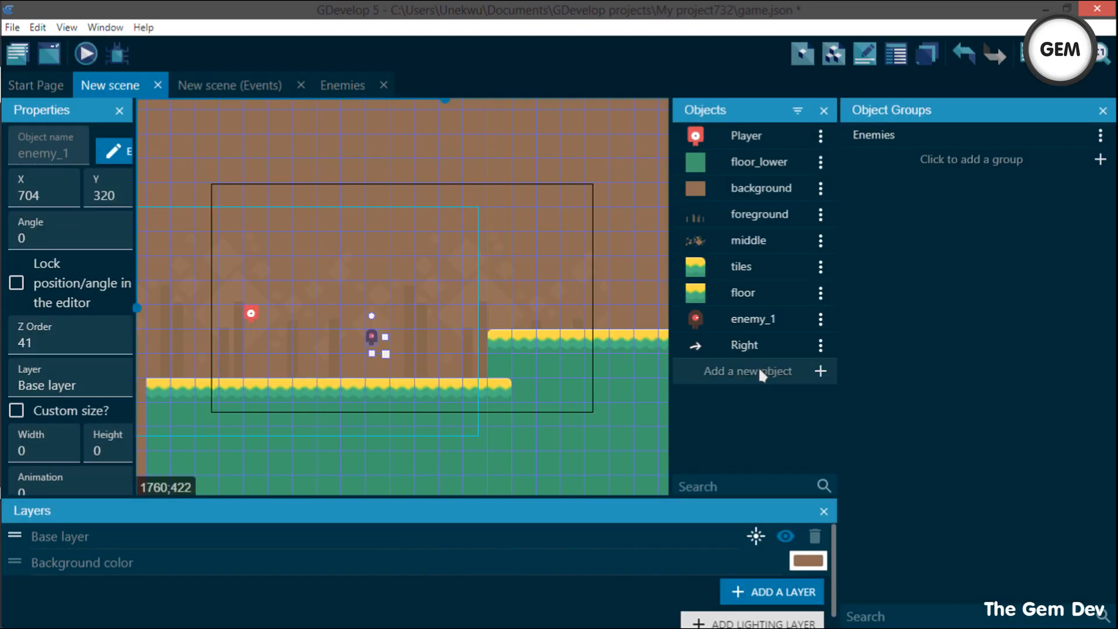
Create another sprite object named Left with an animation, and open the image selection for its frame
left_click(758, 370)
left_click(252, 137)
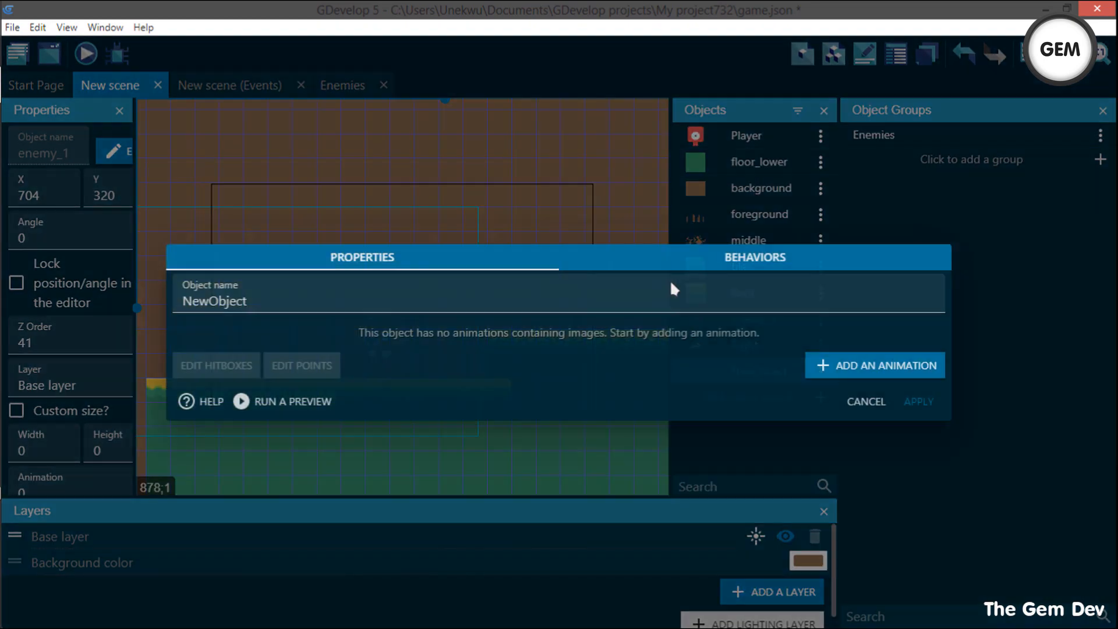
left_click(607, 297)
type("Left")
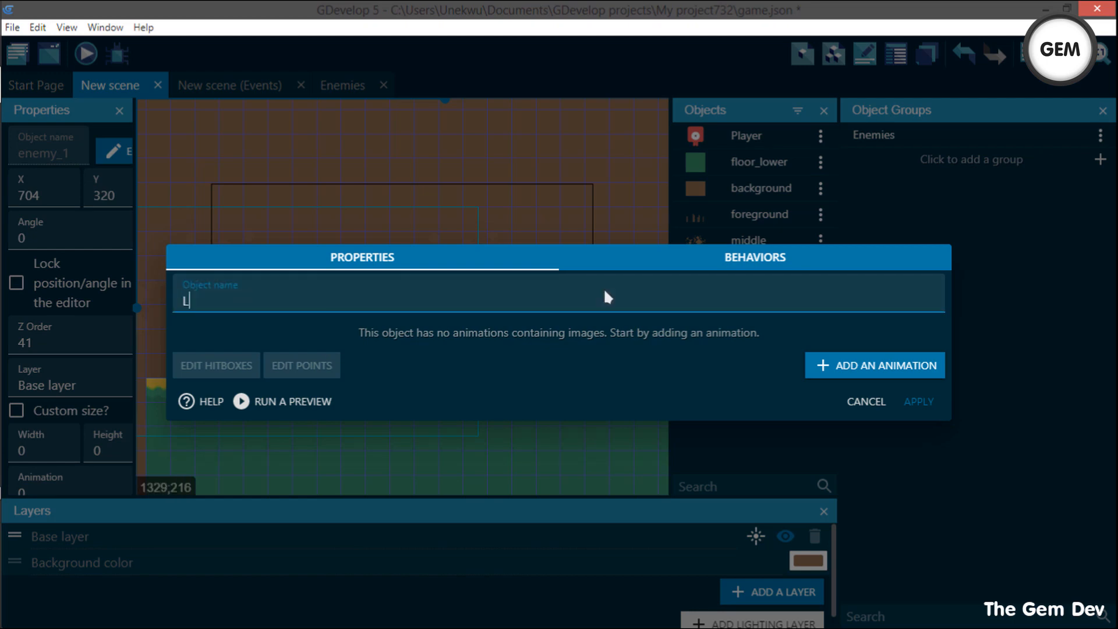
left_click(861, 376)
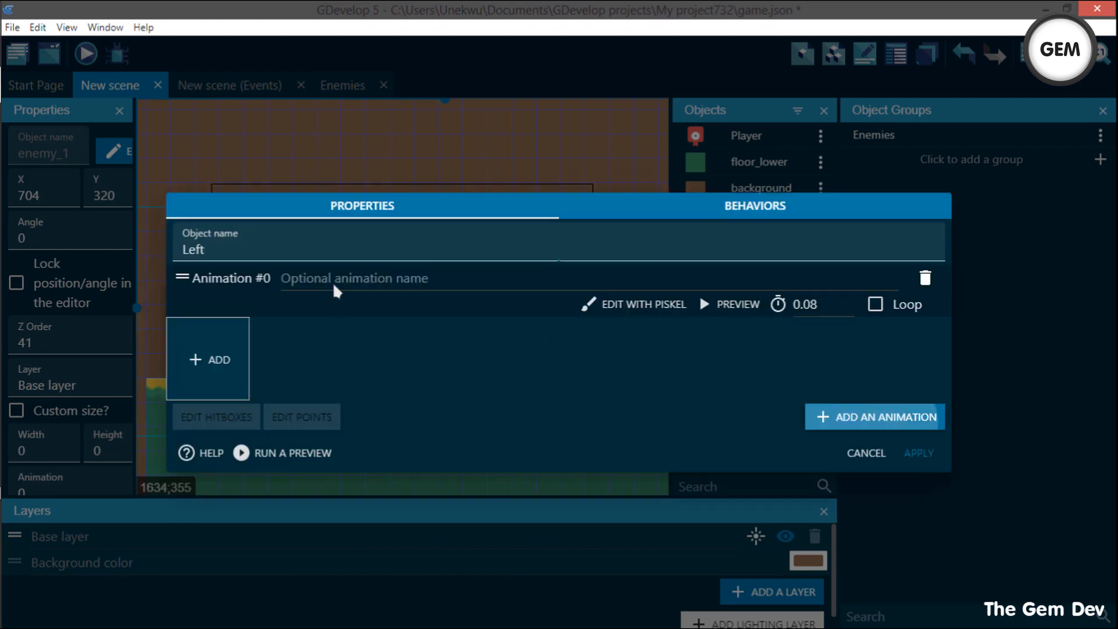
left_click(208, 359)
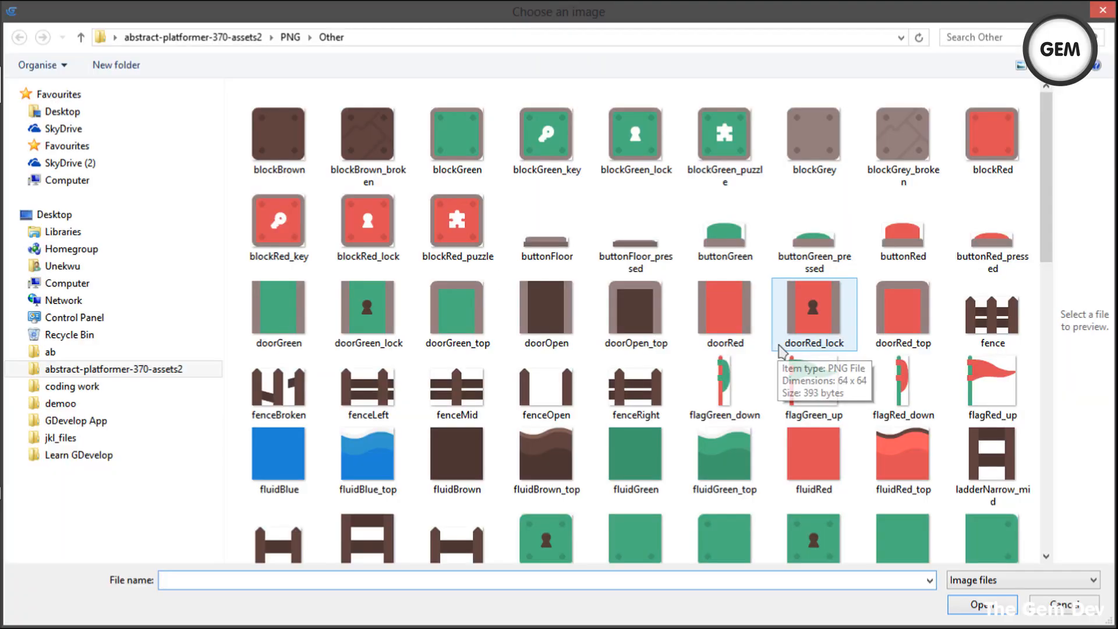
Give the Left object the rotate_left image, copying the file into the project folder, and apply the object's properties
scroll(1051, 430, "down", 1)
scroll(1051, 431, "down", 10)
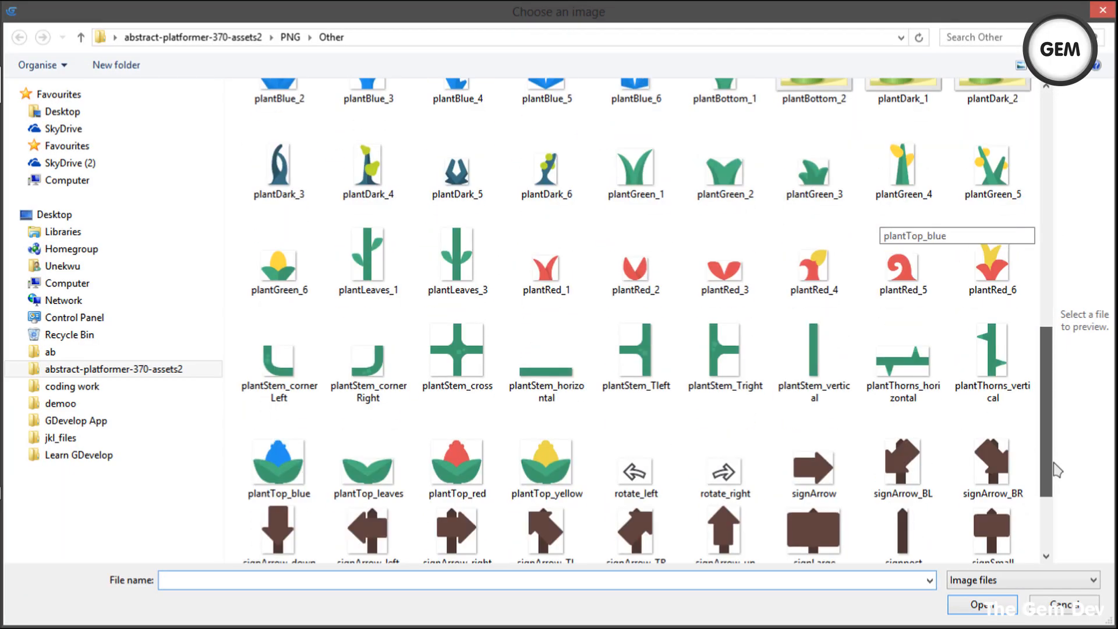
double_click(639, 351)
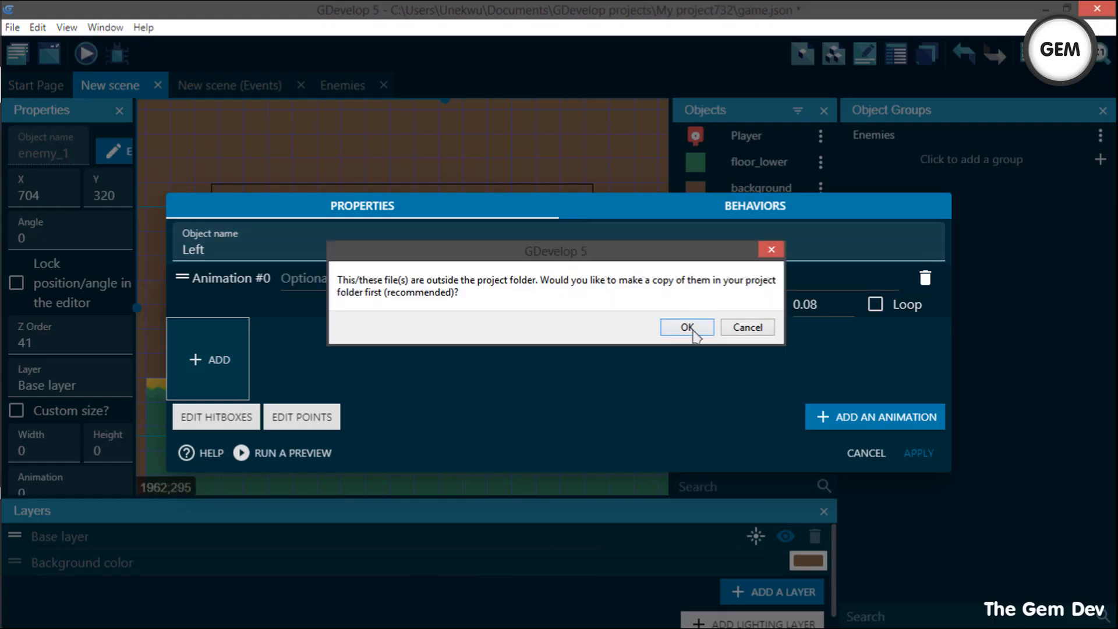
left_click(692, 326)
left_click(918, 456)
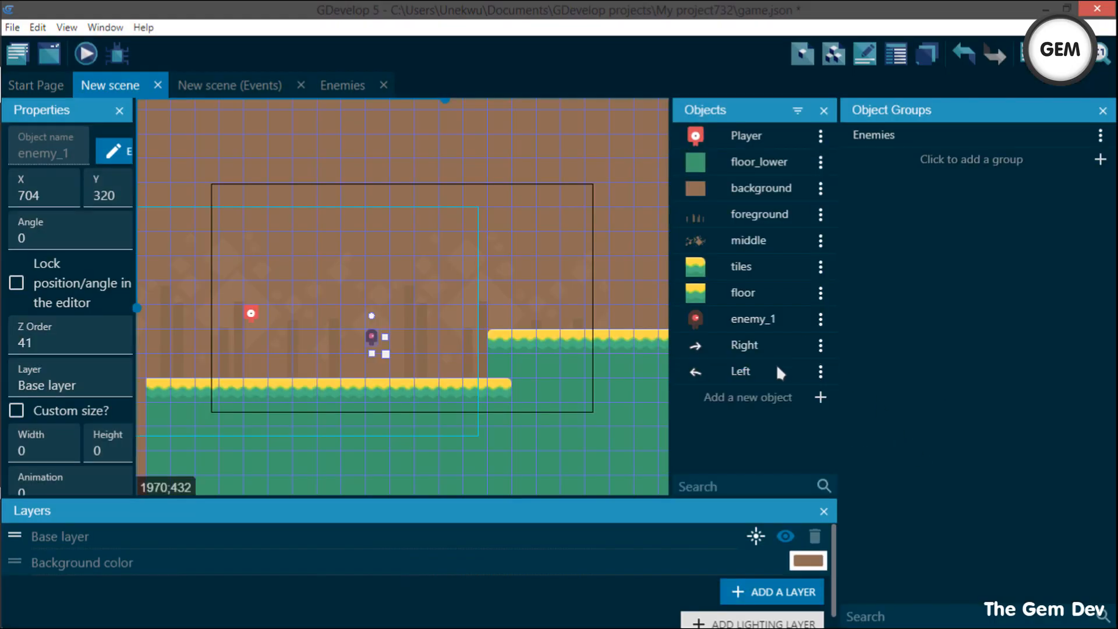
Place a Left marker near the right end of the lower platform and a Right marker between the Player and enemy_1
left_click_drag(763, 371, 477, 352)
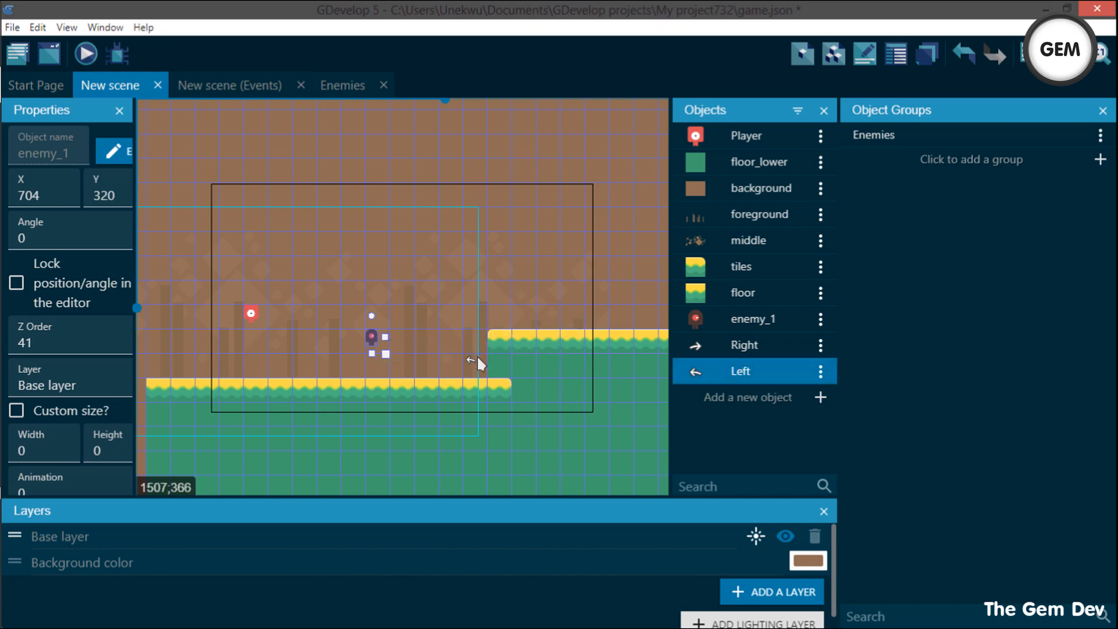
left_click_drag(724, 344, 307, 358)
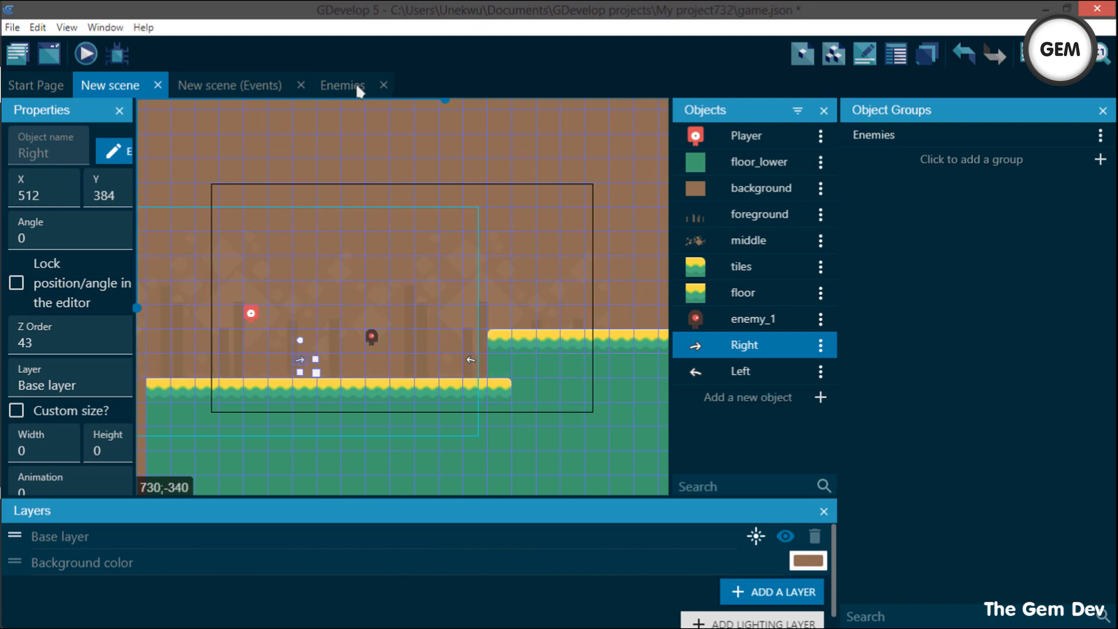
In the Enemies events, add an event with the condition that the Enemies group is in collision with Right
left_click(347, 83)
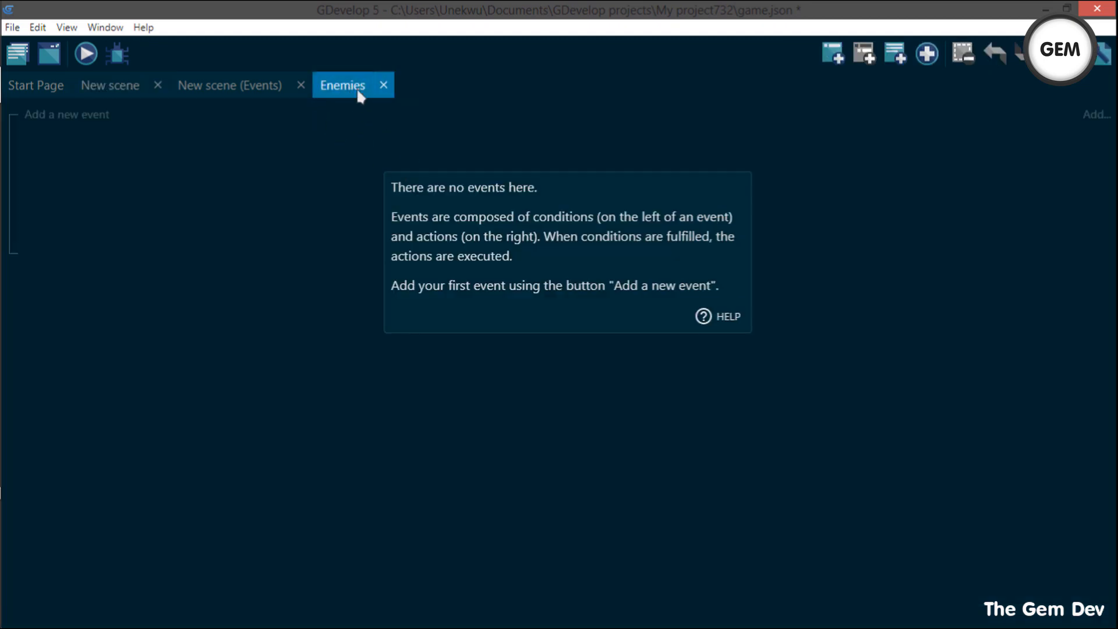
left_click(832, 54)
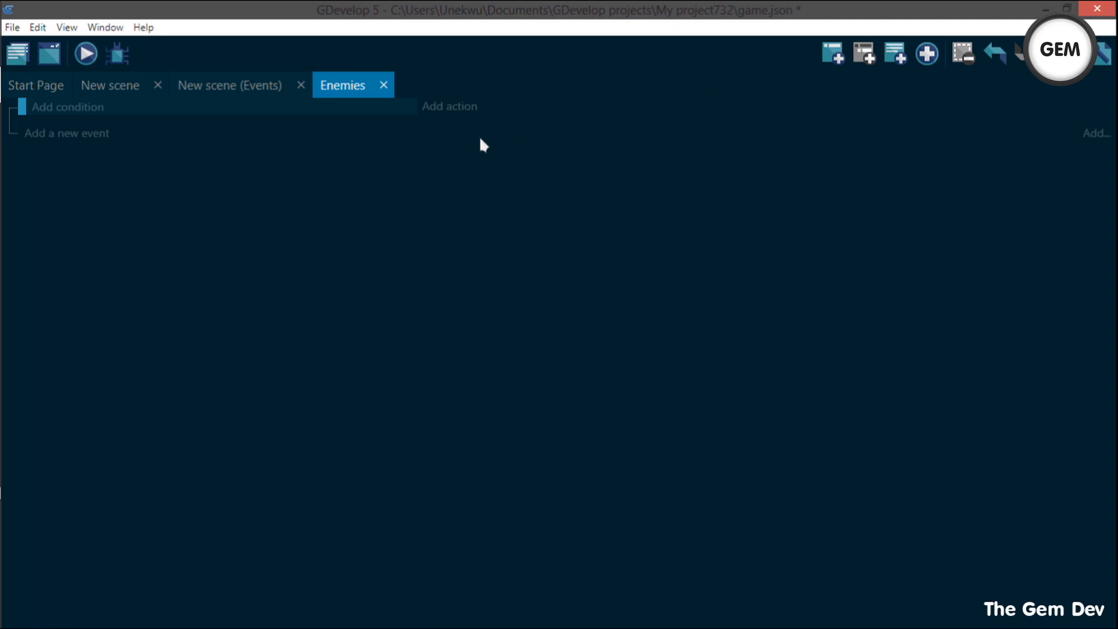
left_click(90, 107)
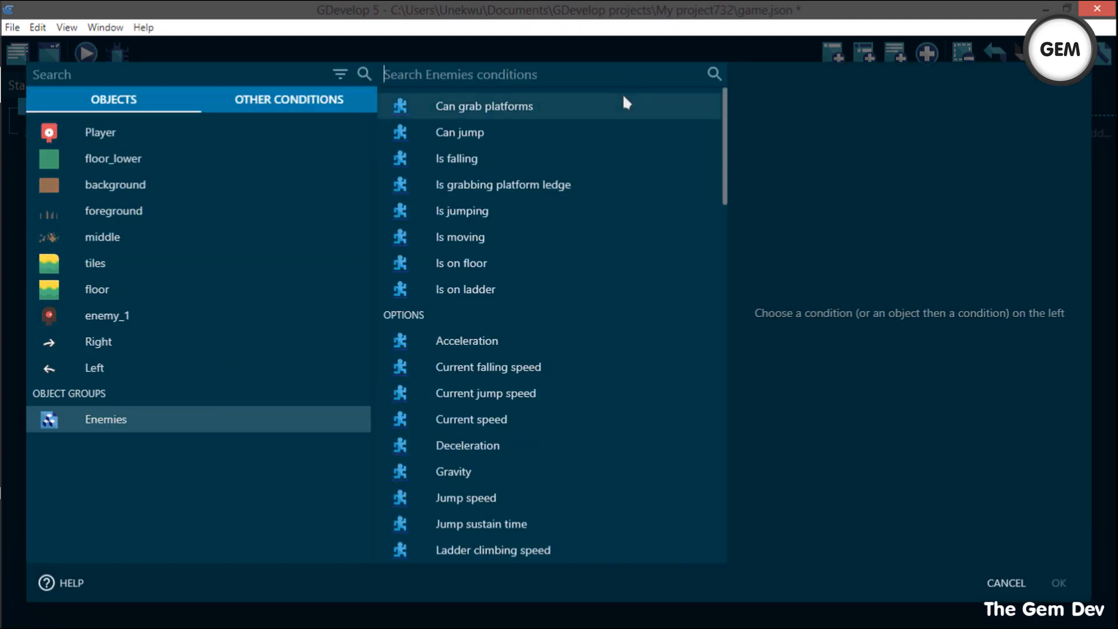
type("coll")
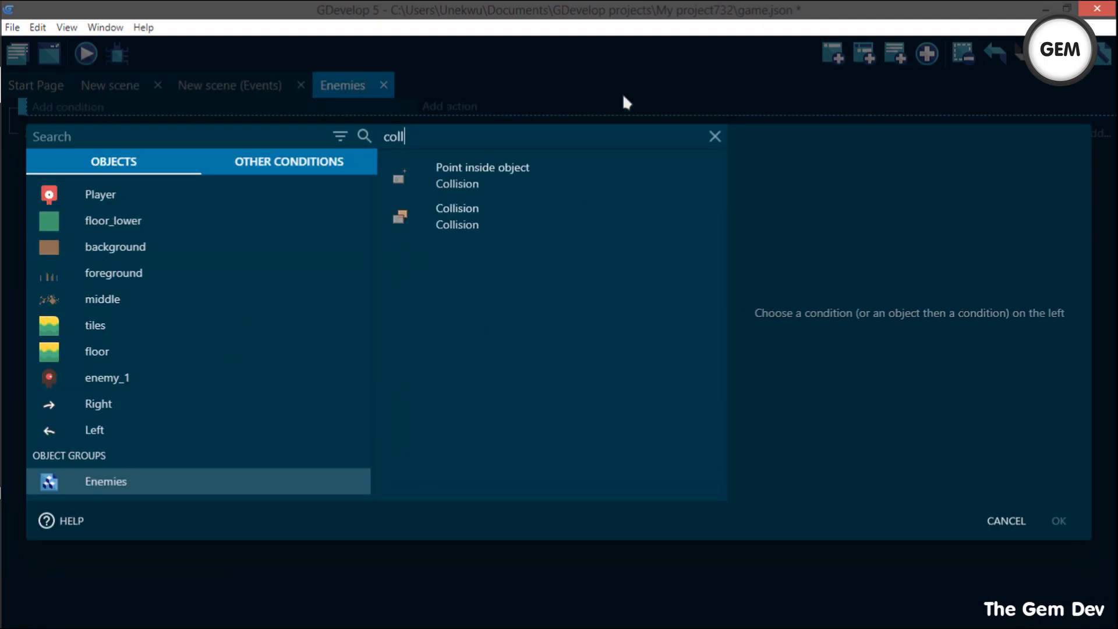
left_click(499, 220)
scroll(839, 372, "down", 2)
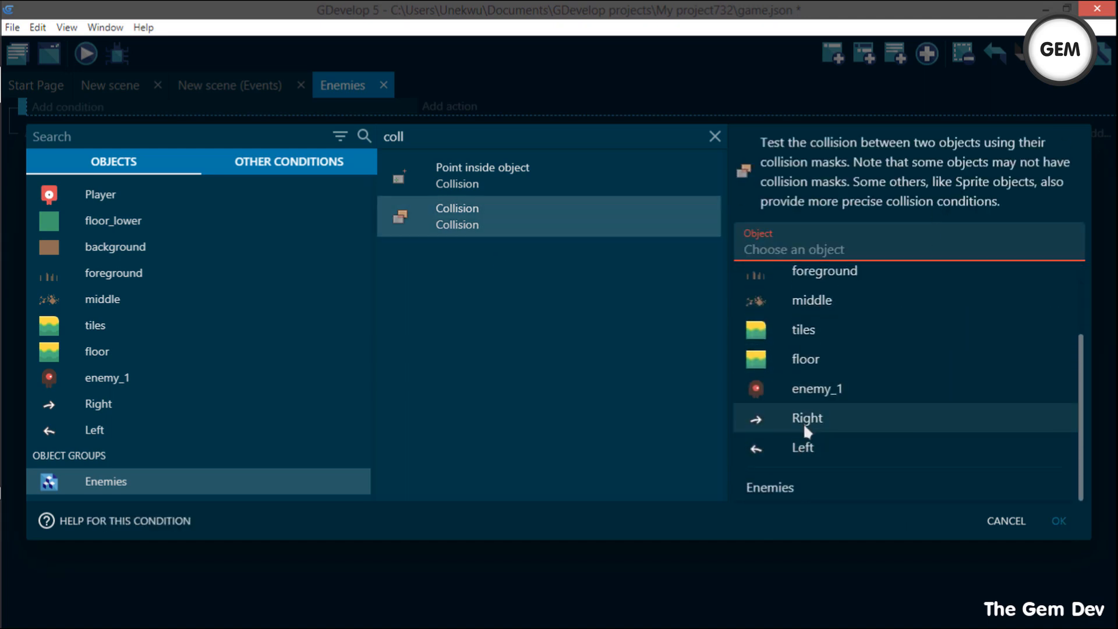
left_click(805, 421)
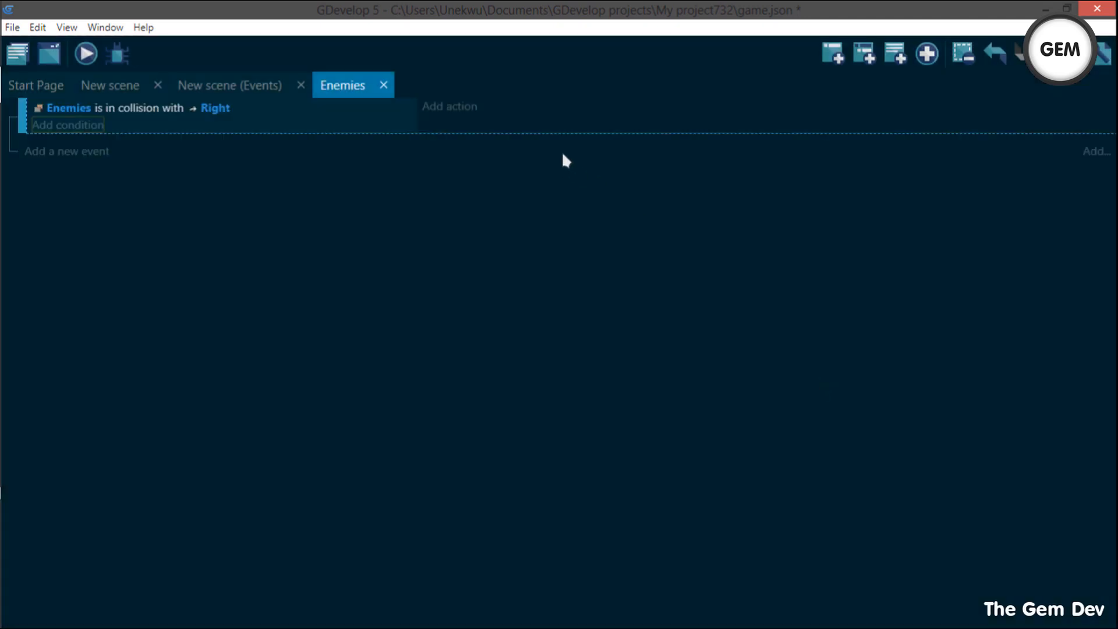
Add a second event with the condition that the Enemies group is in collision with Left
left_click(832, 53)
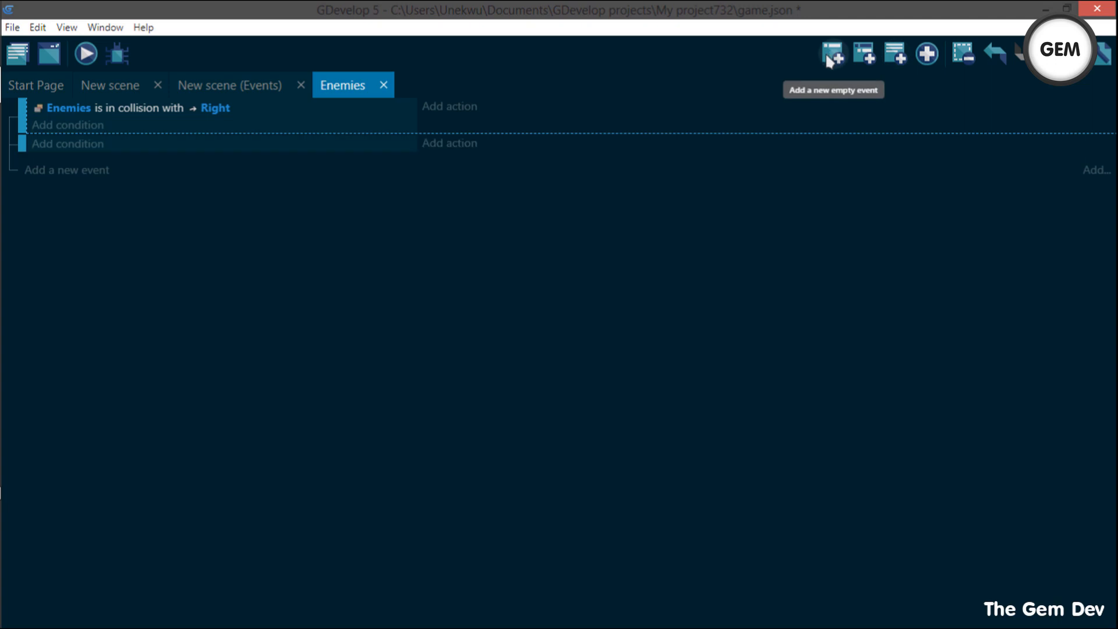
left_click(85, 143)
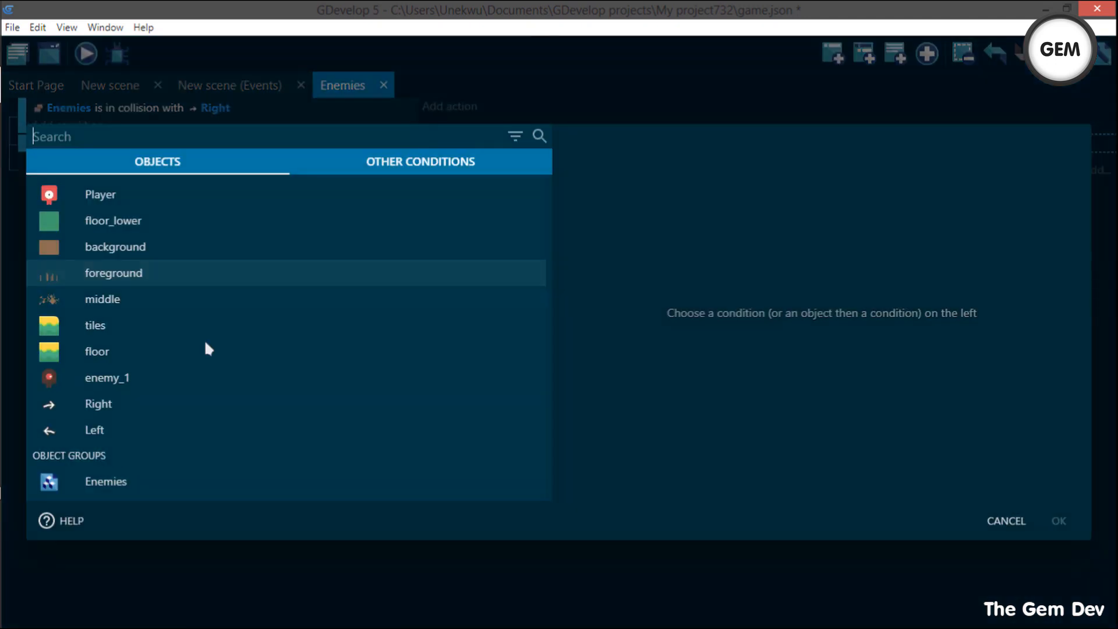
left_click(110, 482)
type("coll")
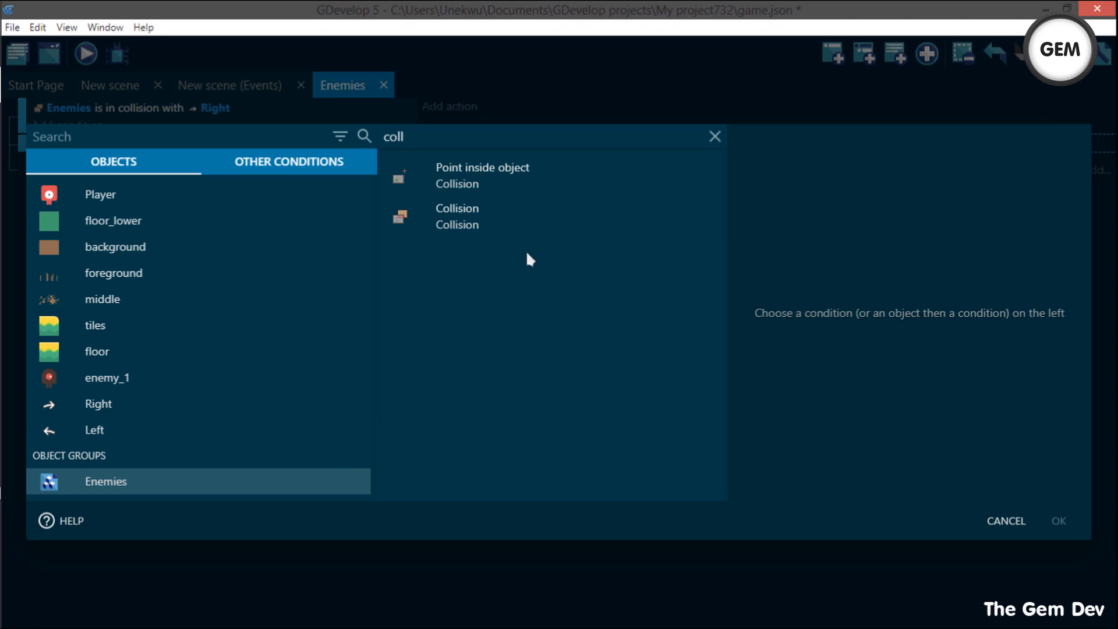
left_click(562, 224)
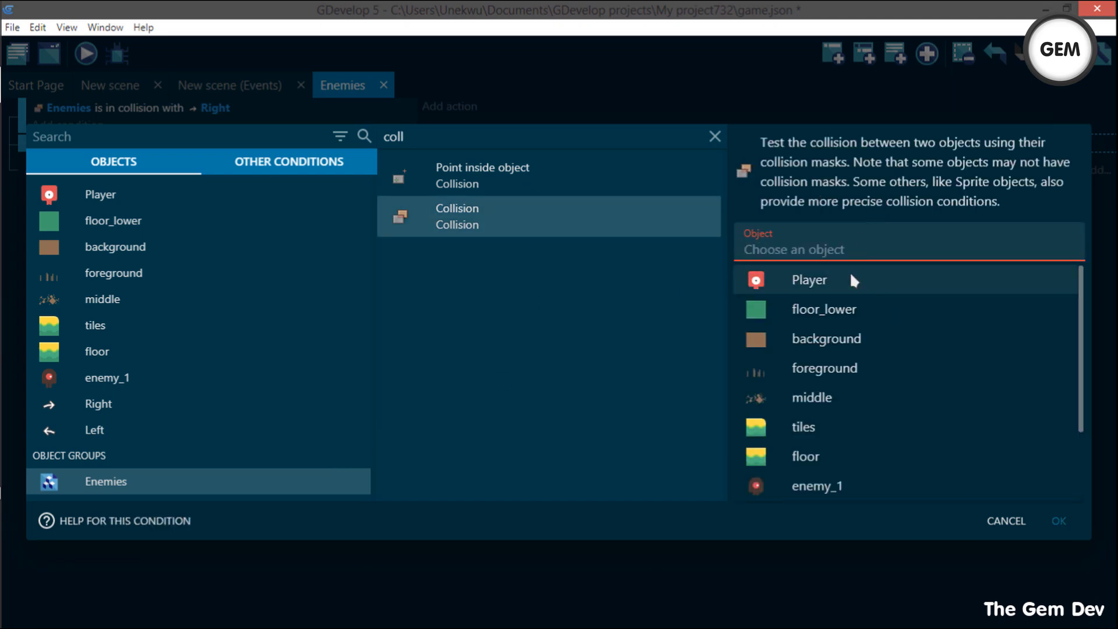
scroll(829, 361, "down", 3)
type("l")
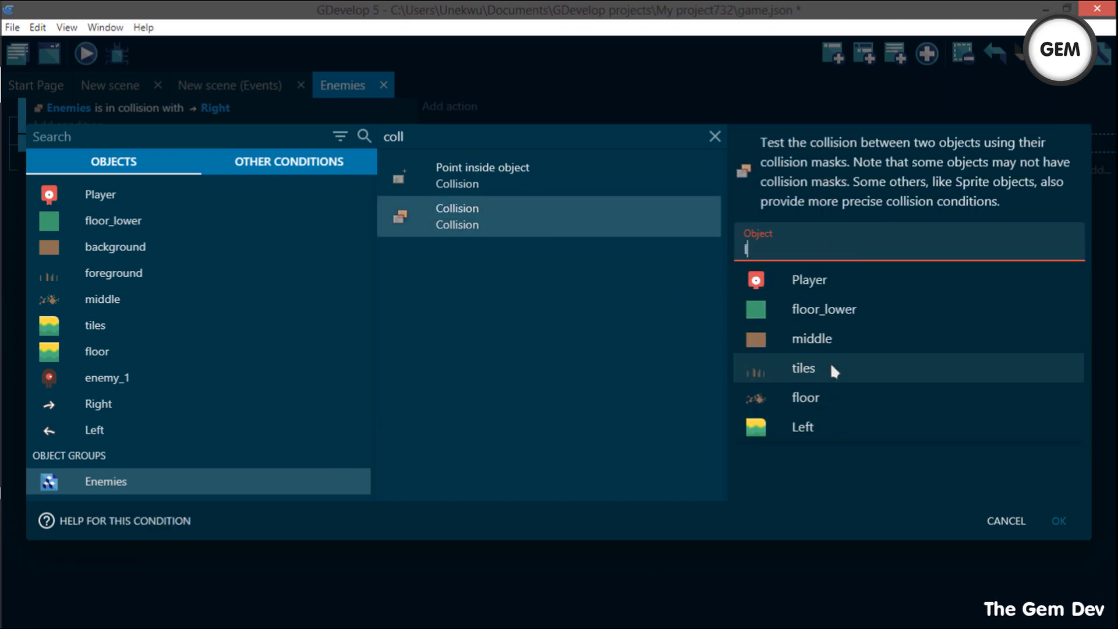
type("eft")
left_click(834, 273)
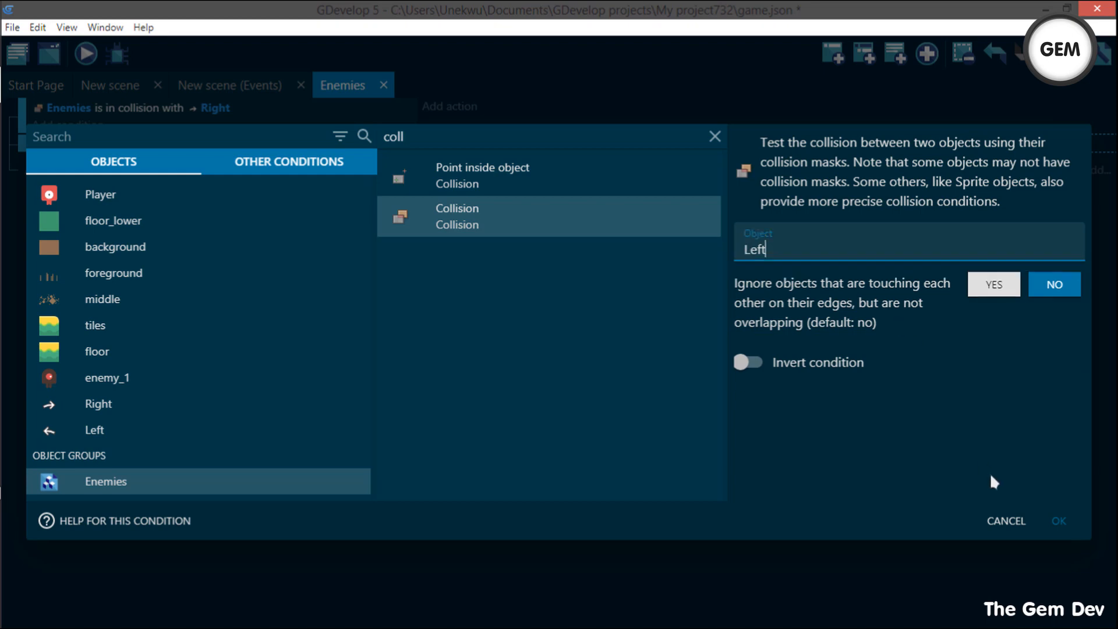
left_click(1051, 520)
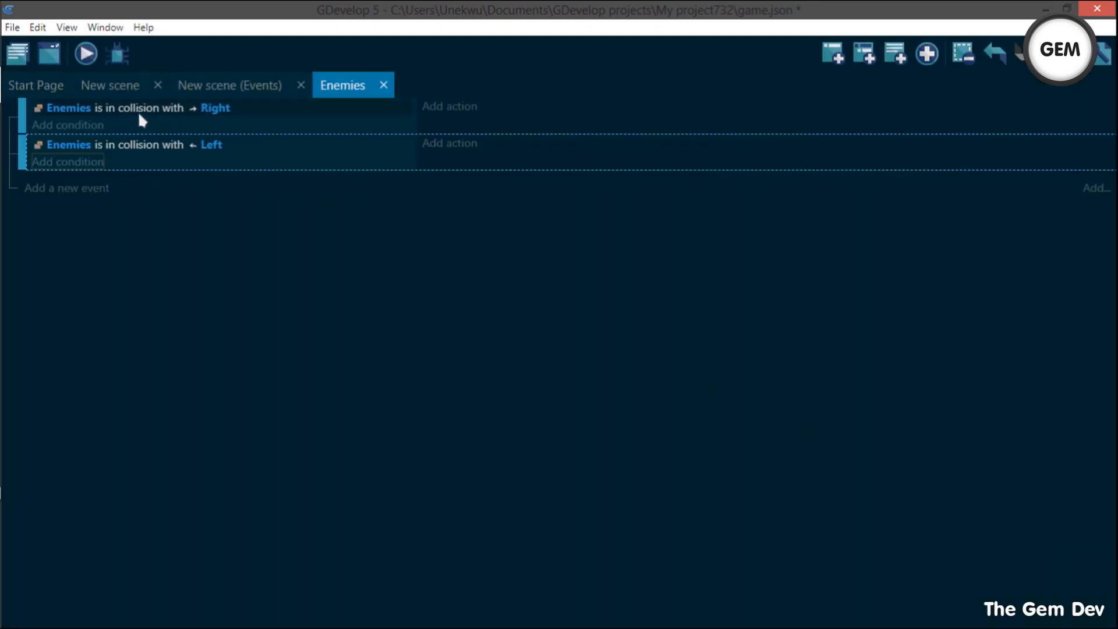
Add an action to the Right collision event that sets the Enemies object variable walk to 1
left_click(475, 112)
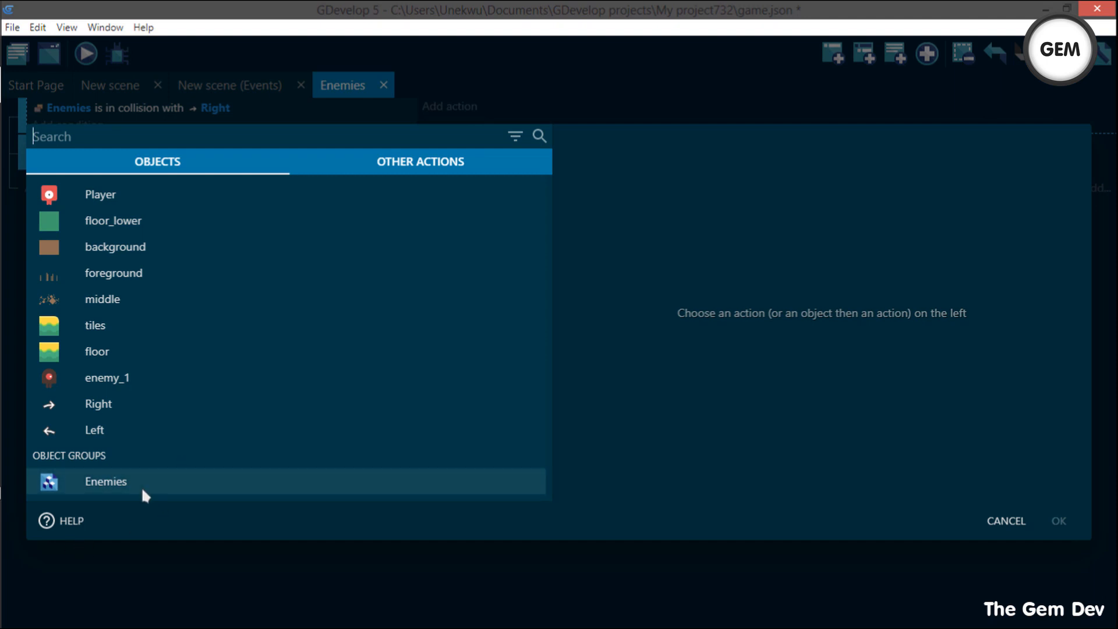
left_click(409, 481)
type("vari")
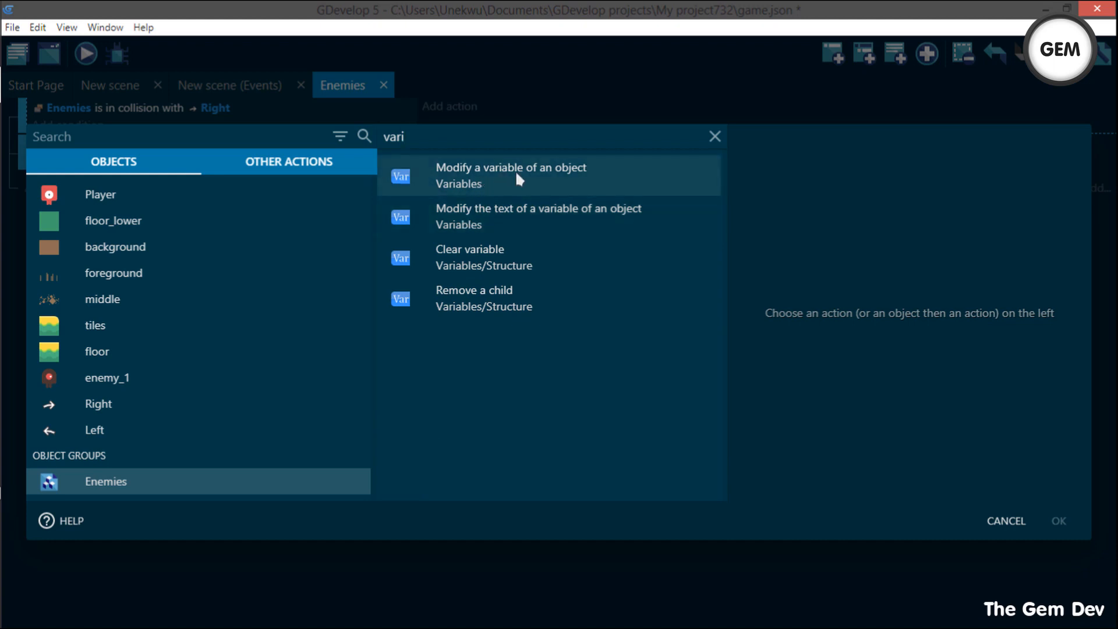
left_click(536, 170)
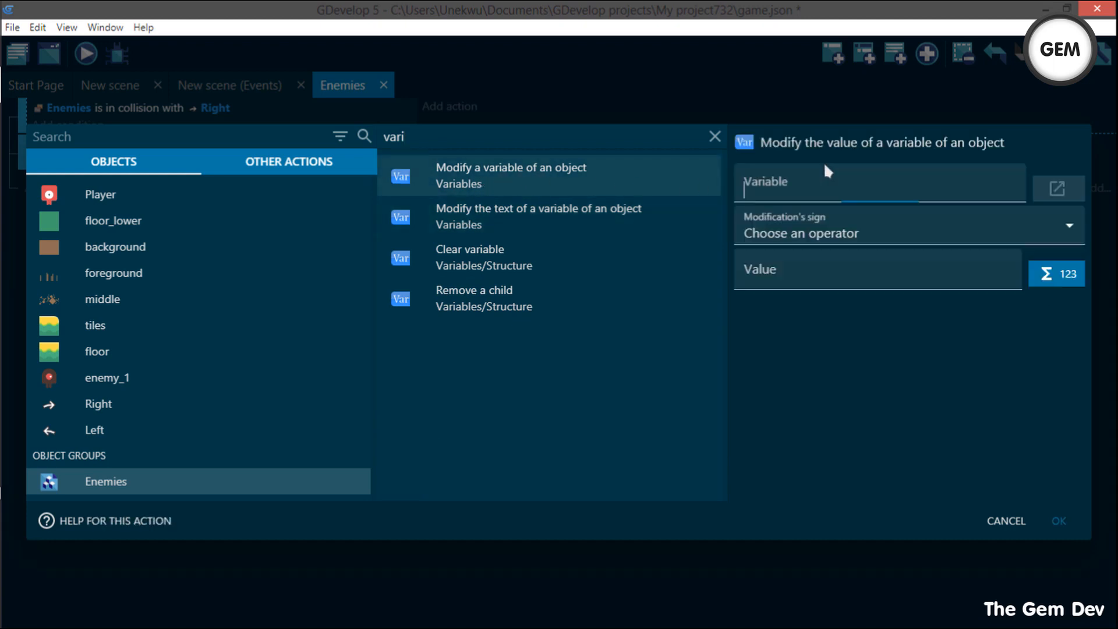
type("walk")
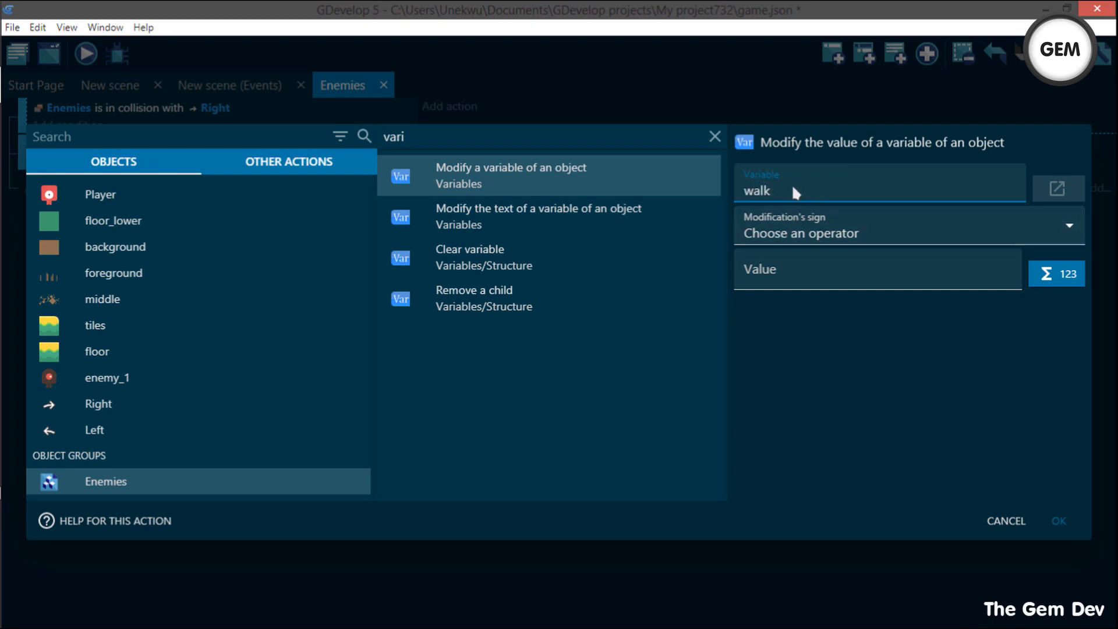
left_click(792, 225)
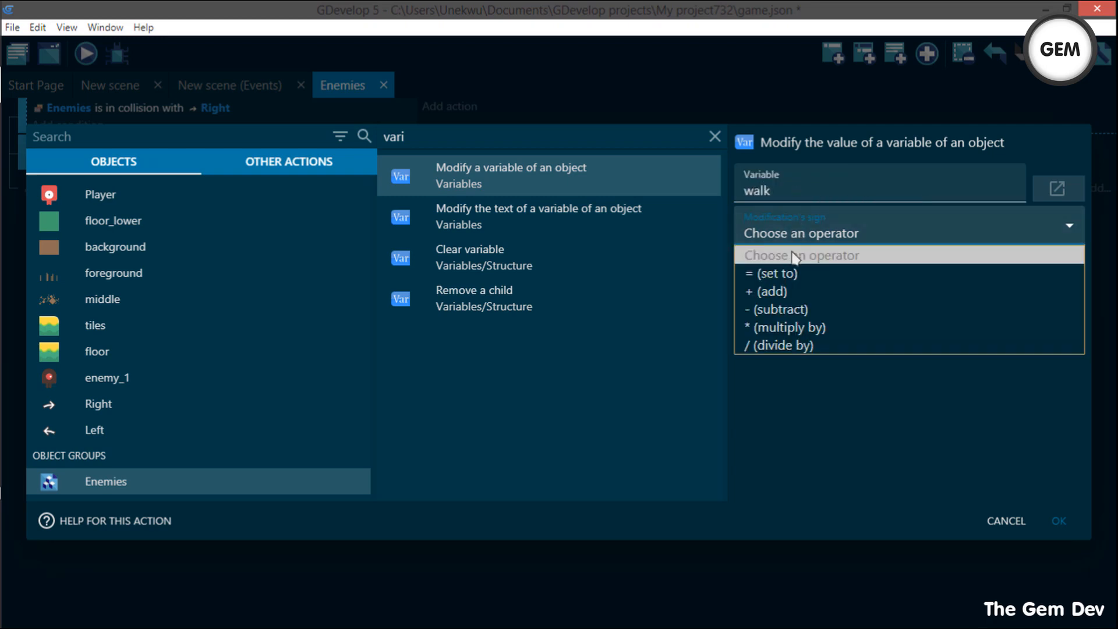
left_click(805, 277)
left_click(806, 272)
type("1")
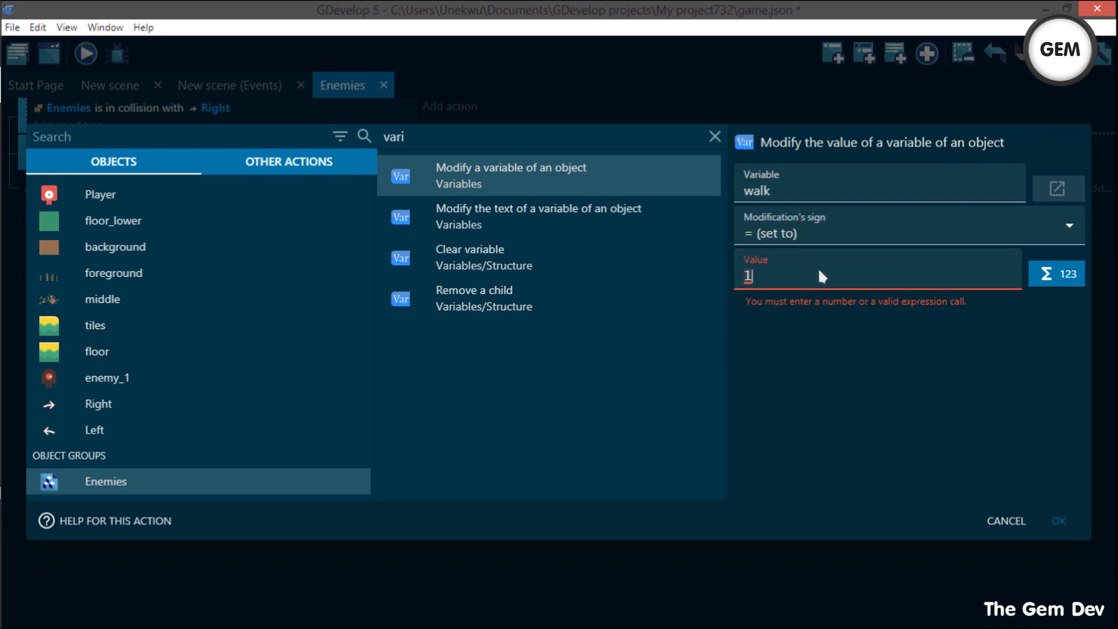
left_click(1057, 522)
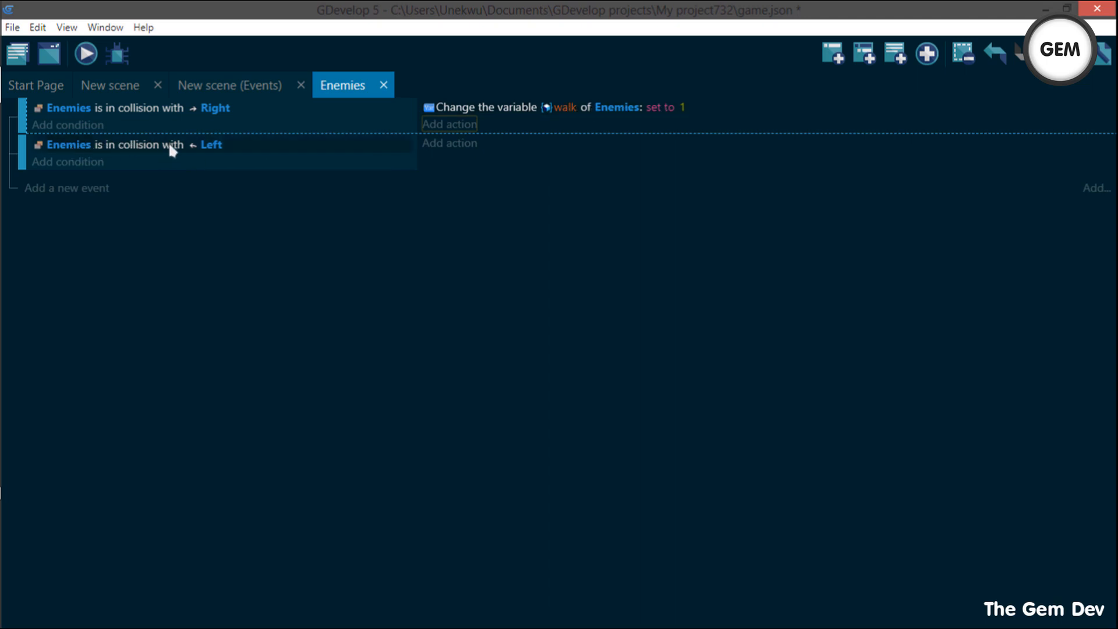
Add an action to the Left collision event that sets the Enemies object variable walk to 0
left_click(444, 146)
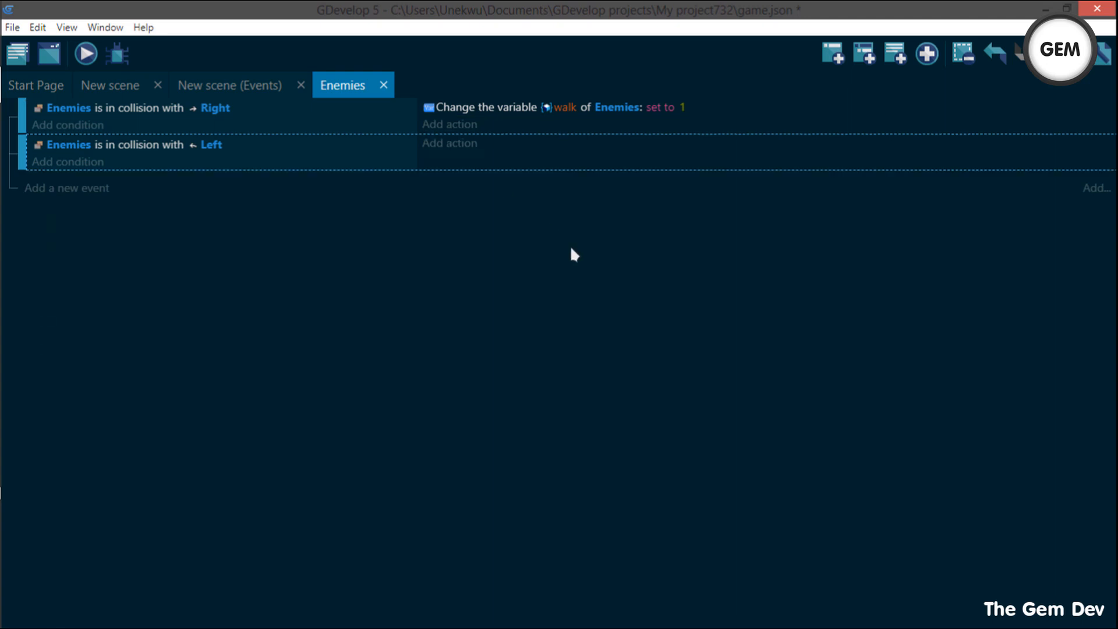
left_click(177, 481)
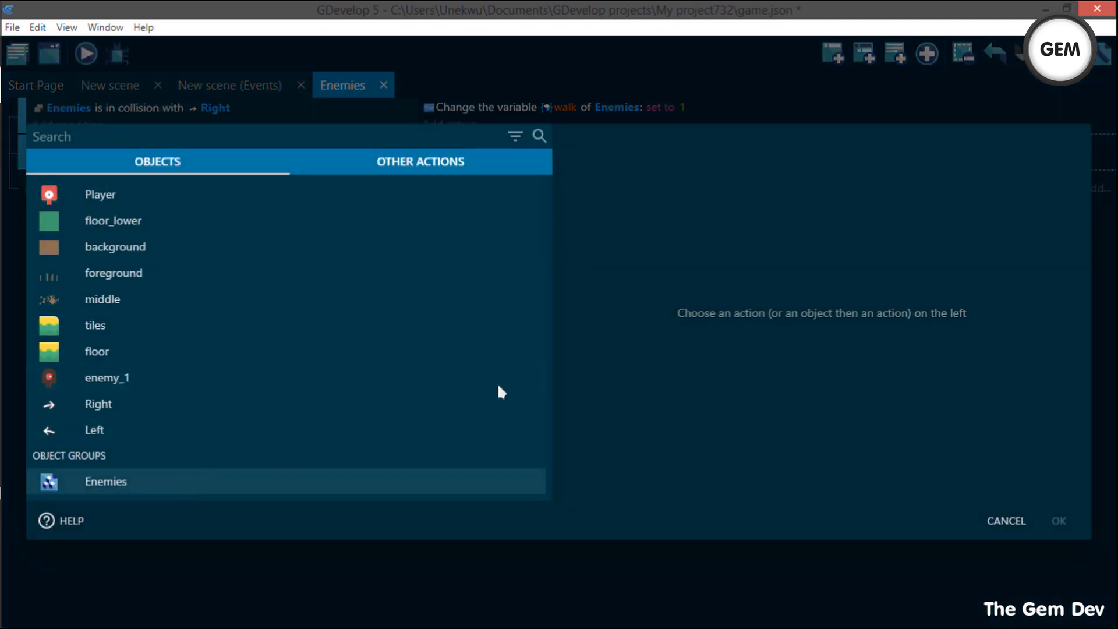
type("var")
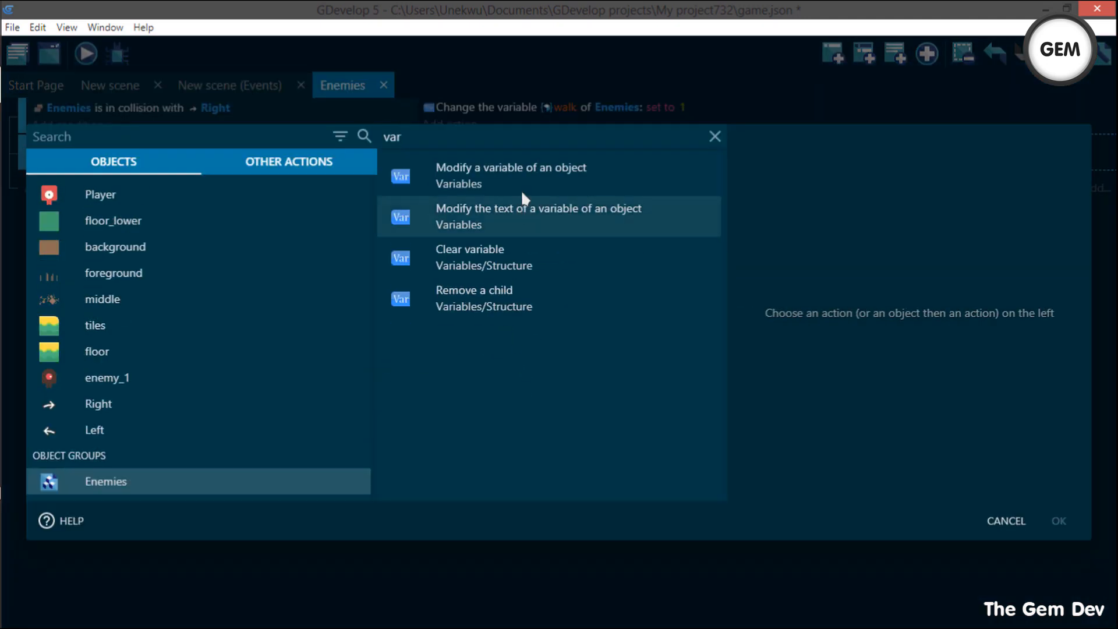
left_click(522, 171)
type("wa")
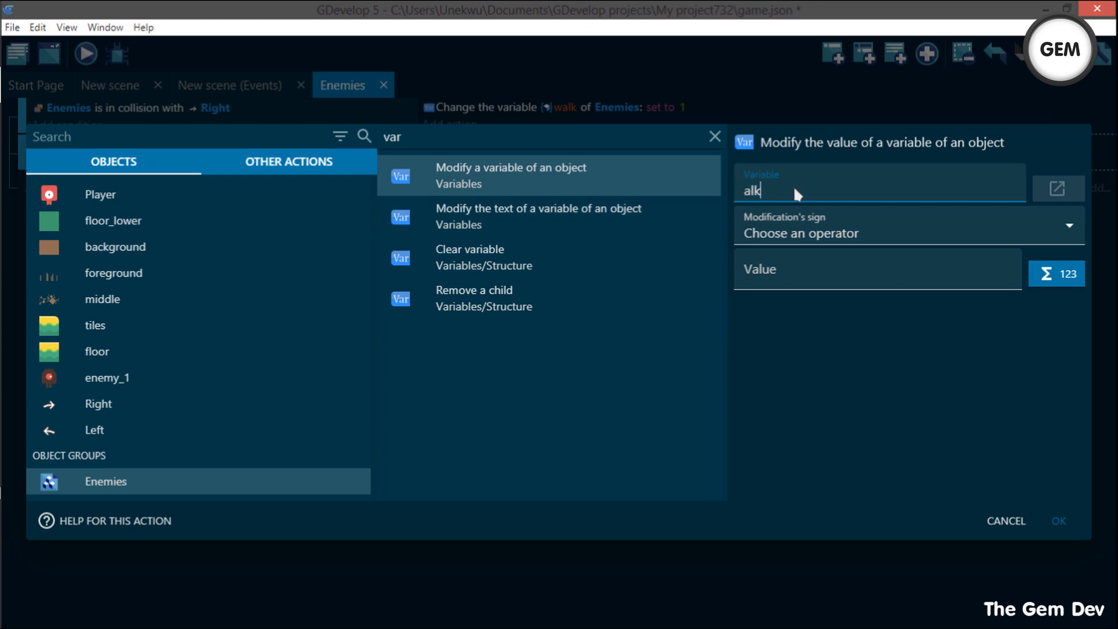
key("BackSpace")
key("BackSpace")
type("walk")
left_click(780, 233)
left_click(778, 273)
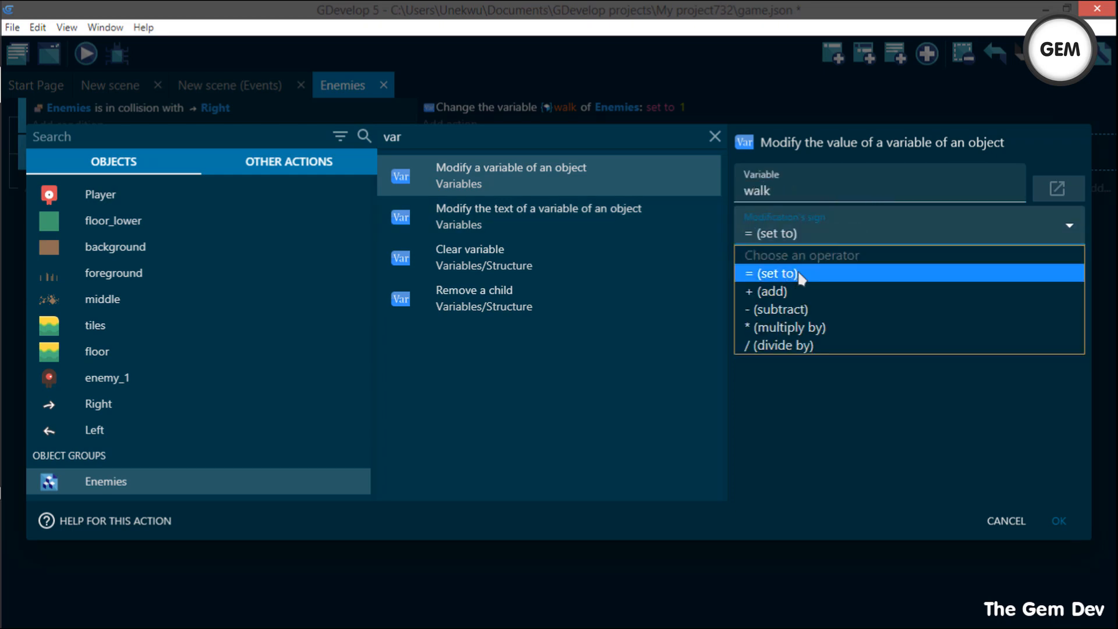
type("0")
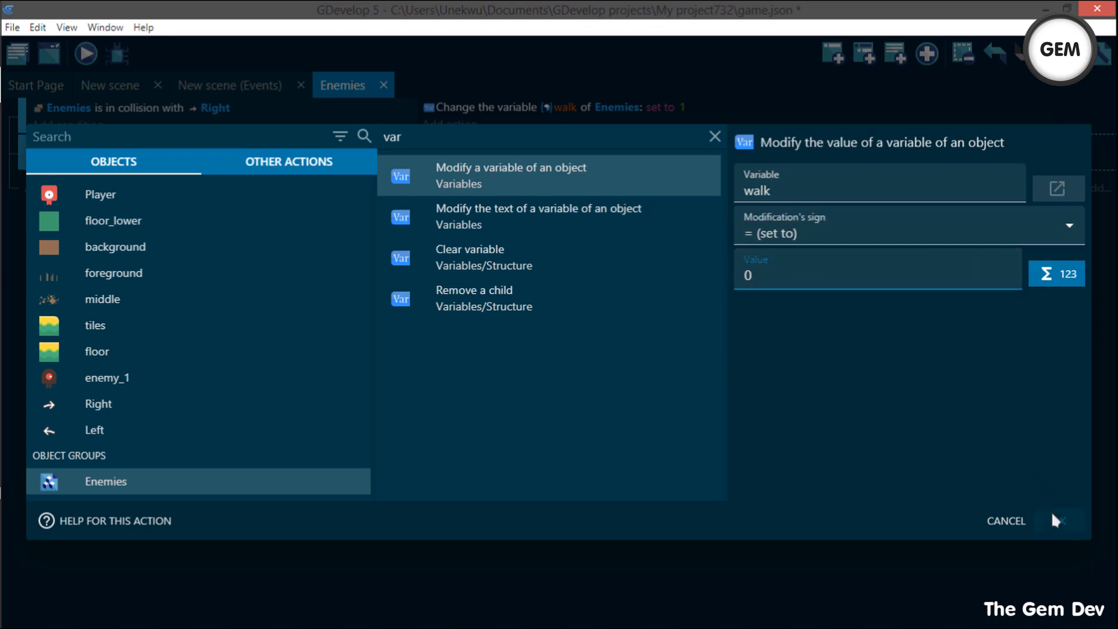
left_click(1054, 519)
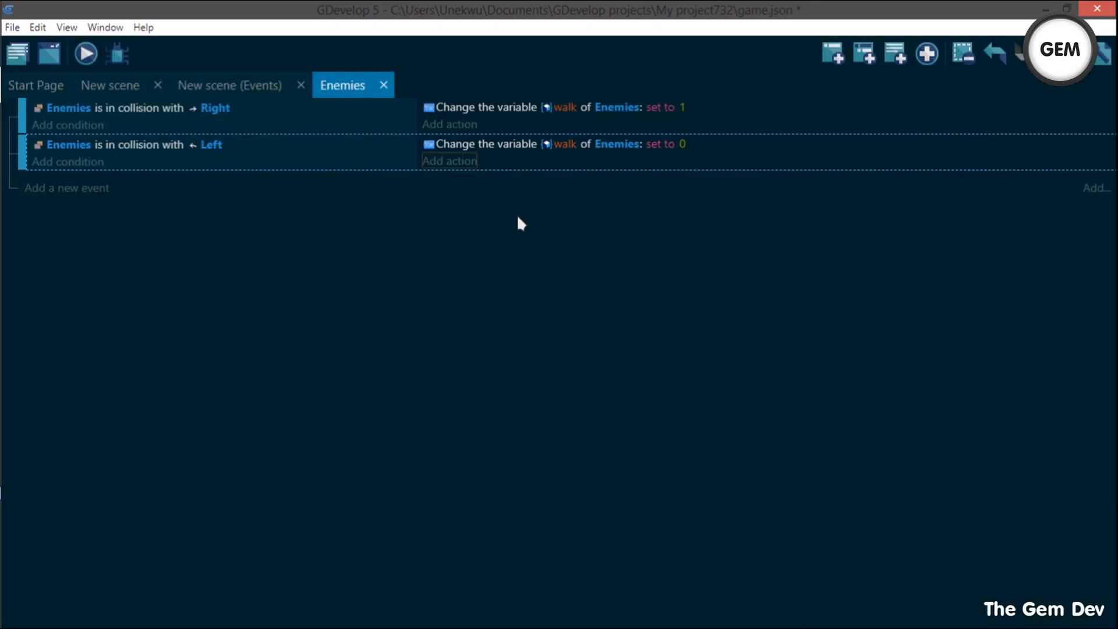
Add a third event with the condition that the current animation number of the Enemies group equals 0
left_click(833, 53)
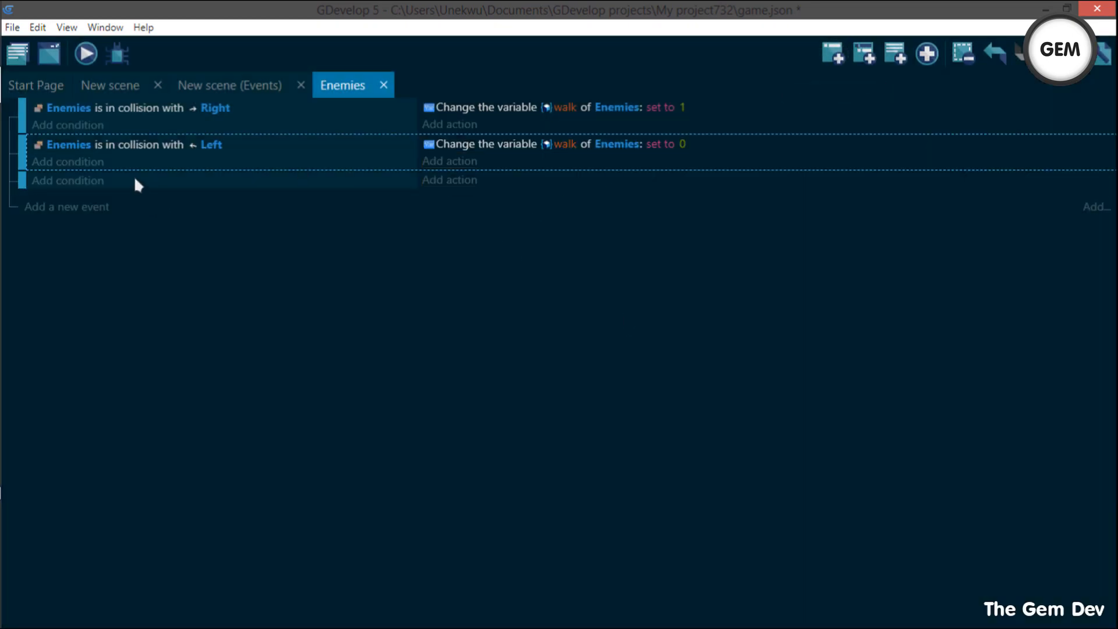
left_click(64, 181)
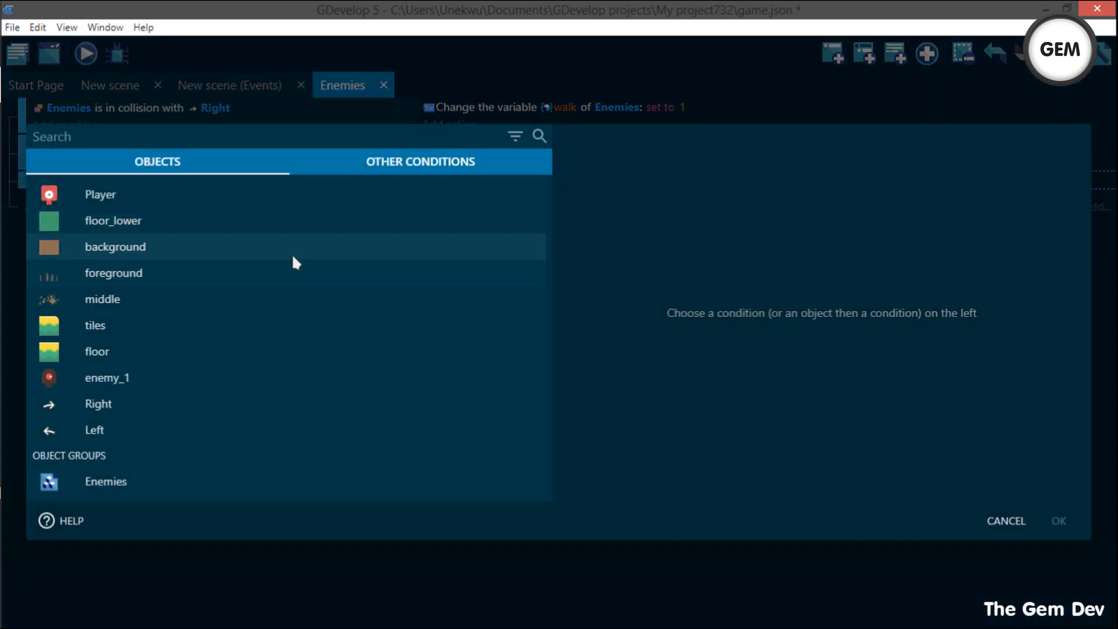
left_click(155, 482)
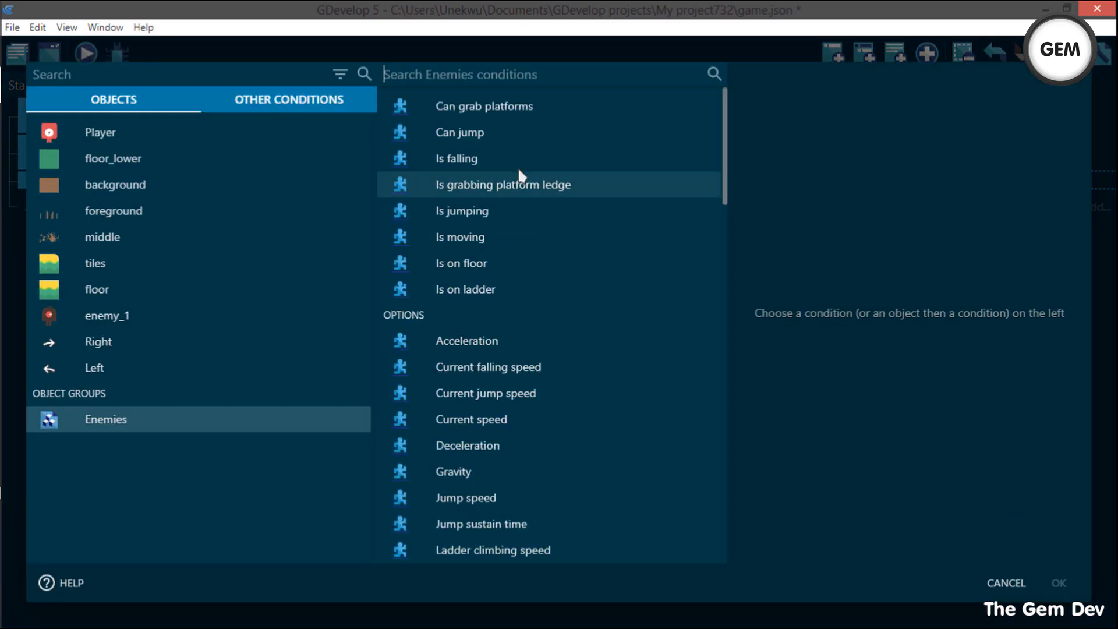
type("anim")
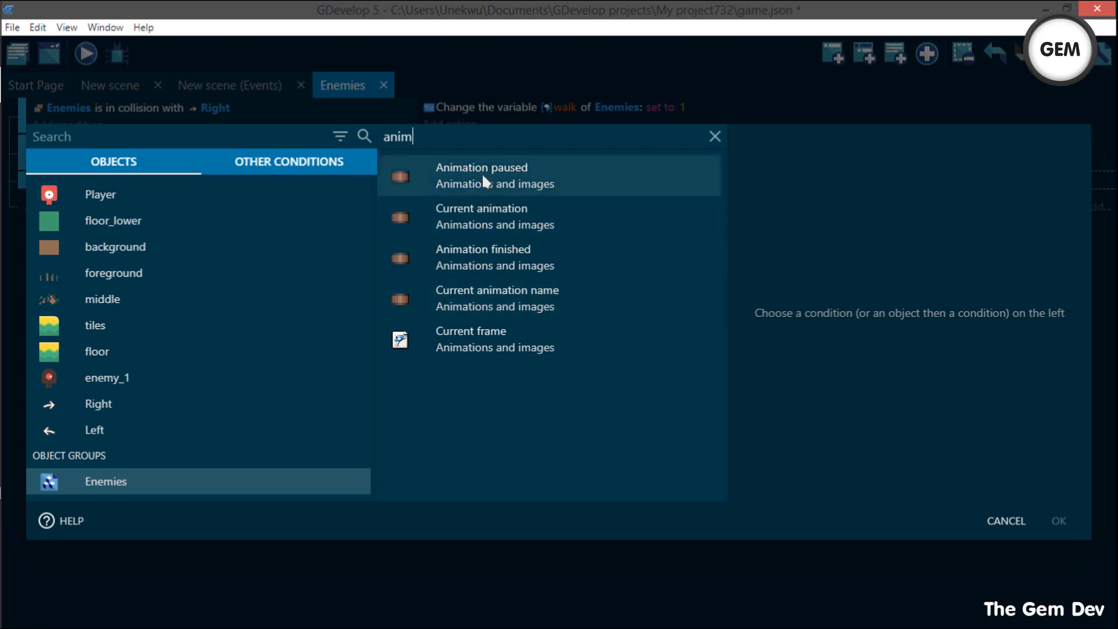
left_click(494, 227)
left_click(827, 210)
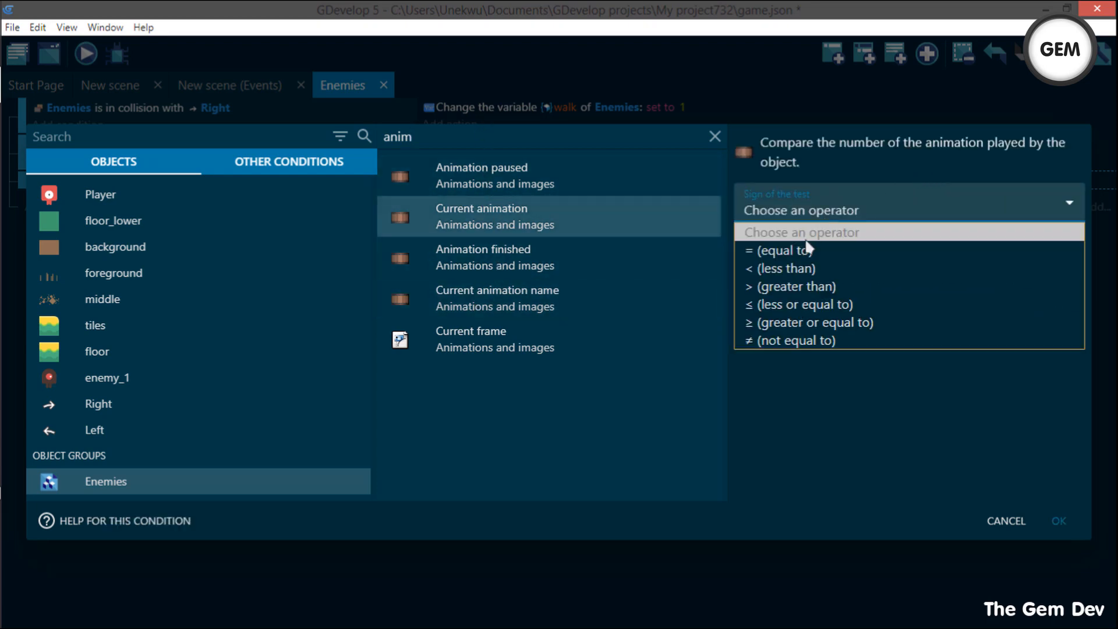
left_click(796, 250)
left_click(797, 250)
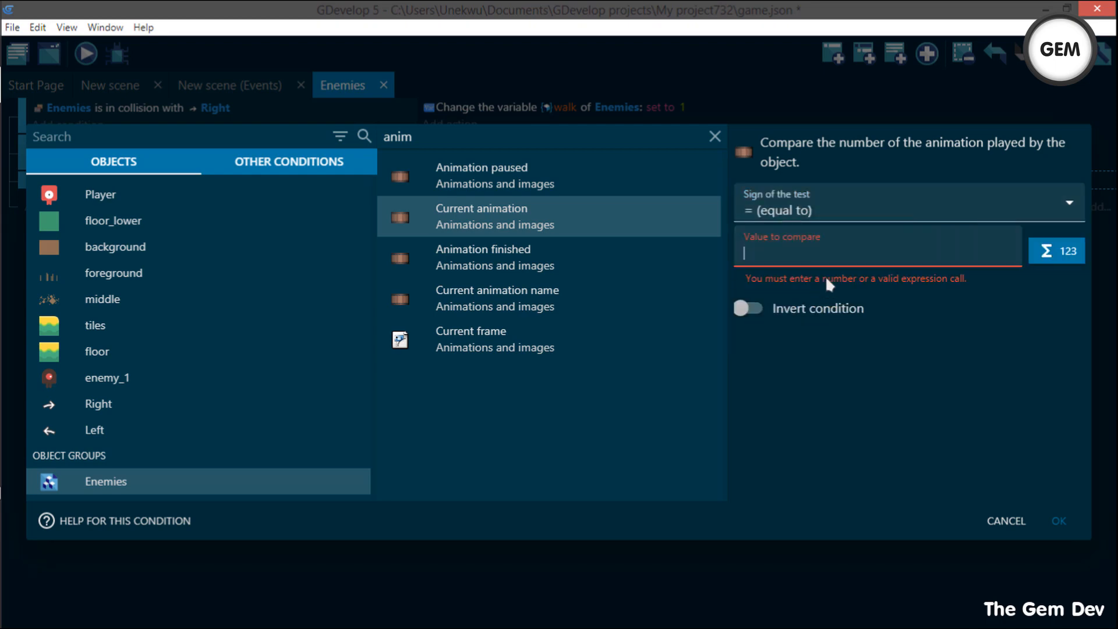
type("0")
left_click(1057, 520)
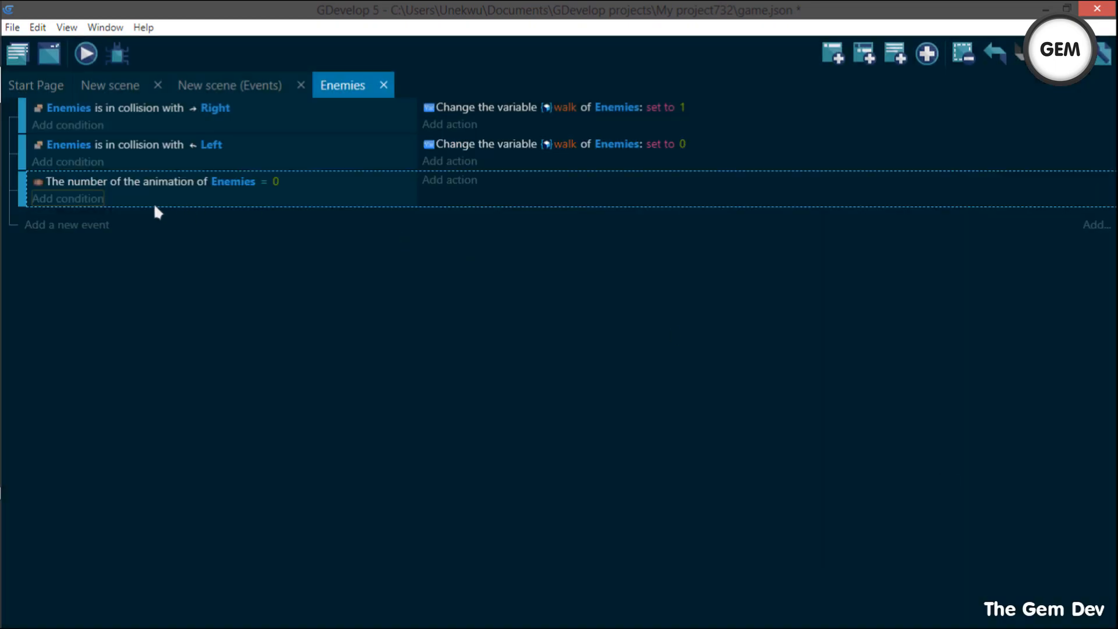
Nest two empty sub-events under the Enemies animation event
left_click(863, 54)
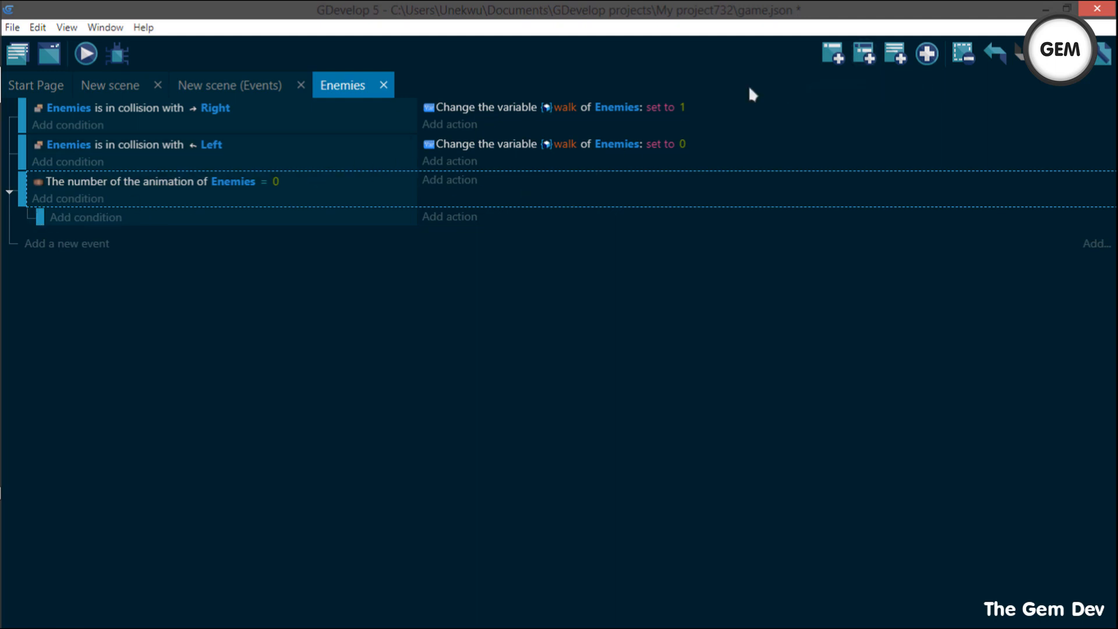
left_click(833, 58)
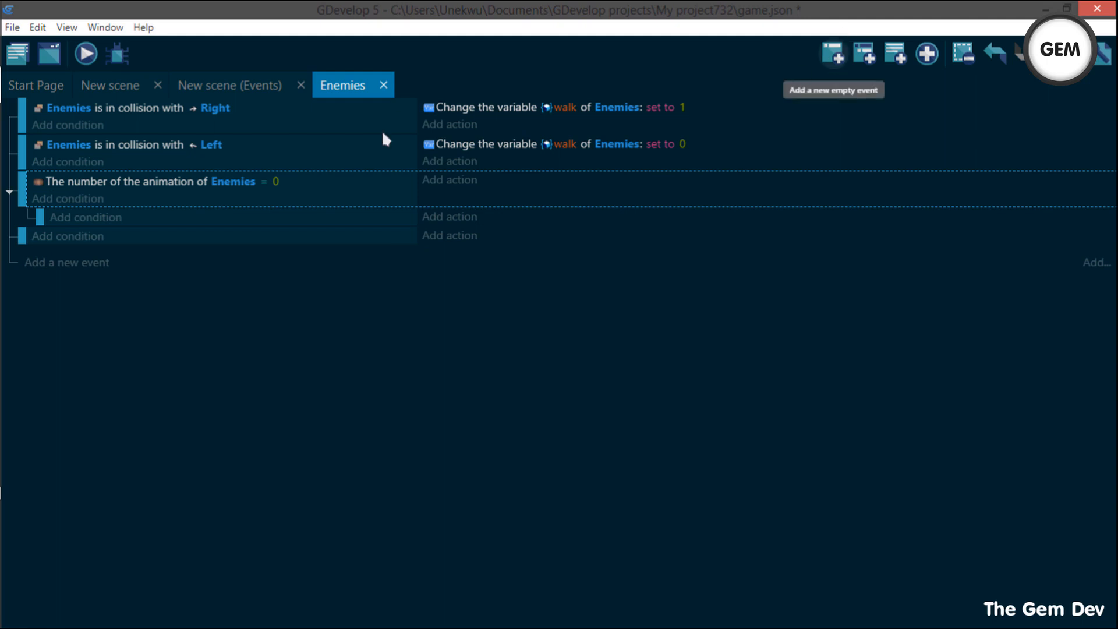
left_click_drag(17, 236, 100, 235)
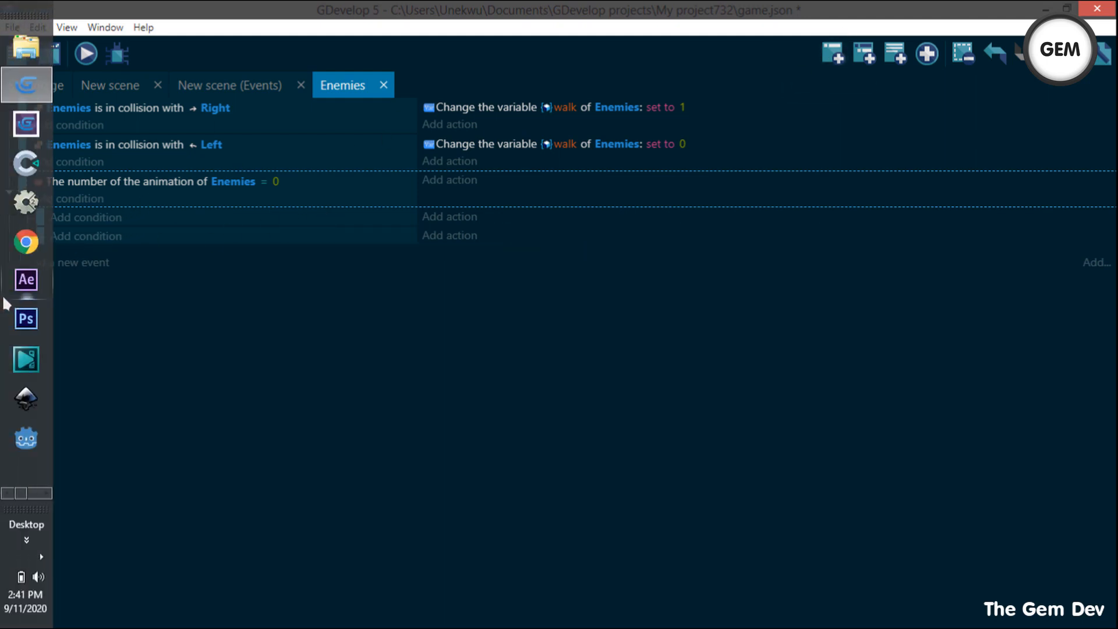
left_click(226, 236)
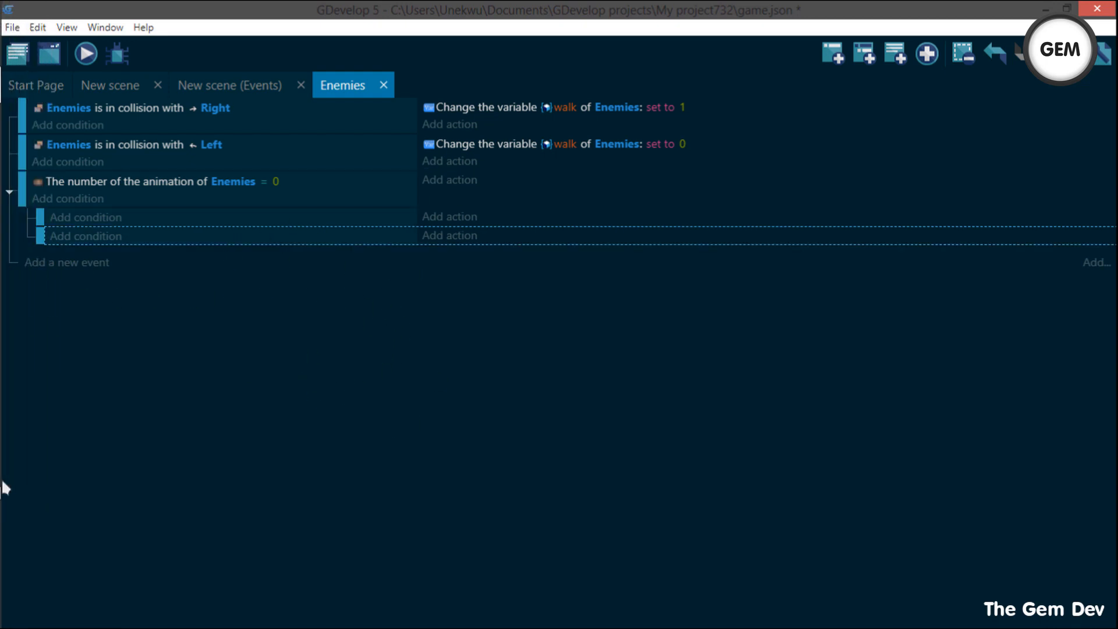
left_click(873, 450)
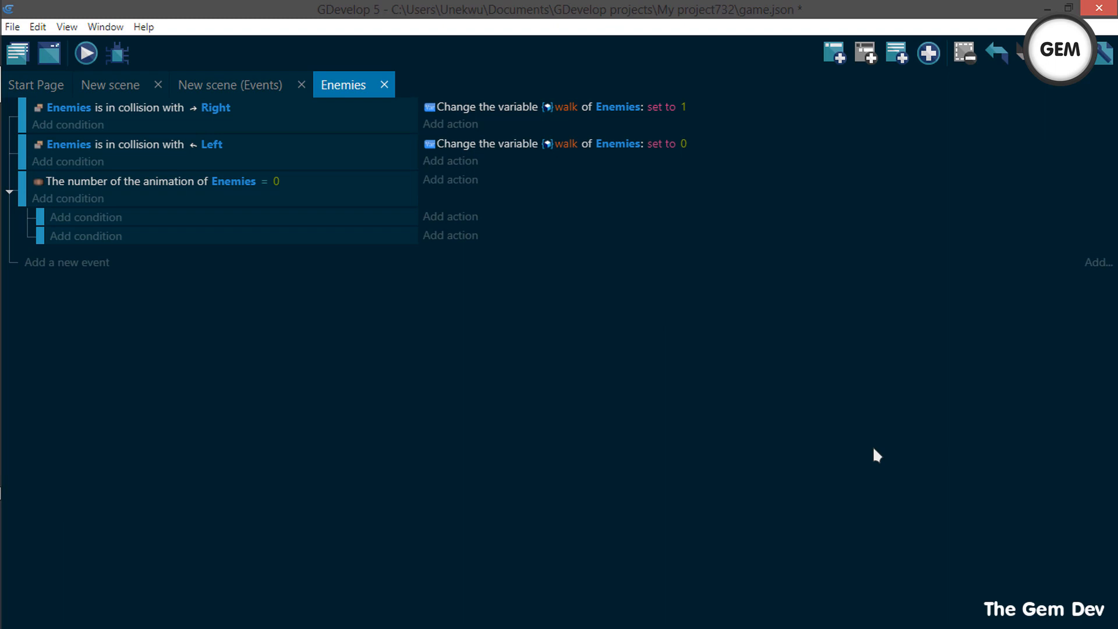
Give the first sub-event the condition that the Enemies object variable walk equals 1
left_click(96, 220)
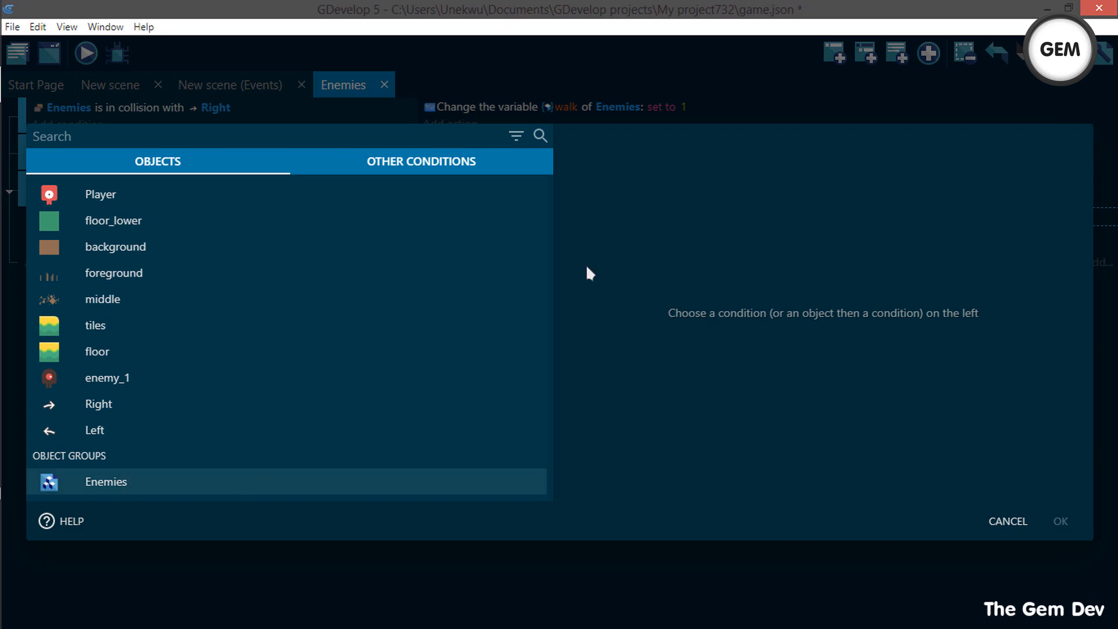
type("var")
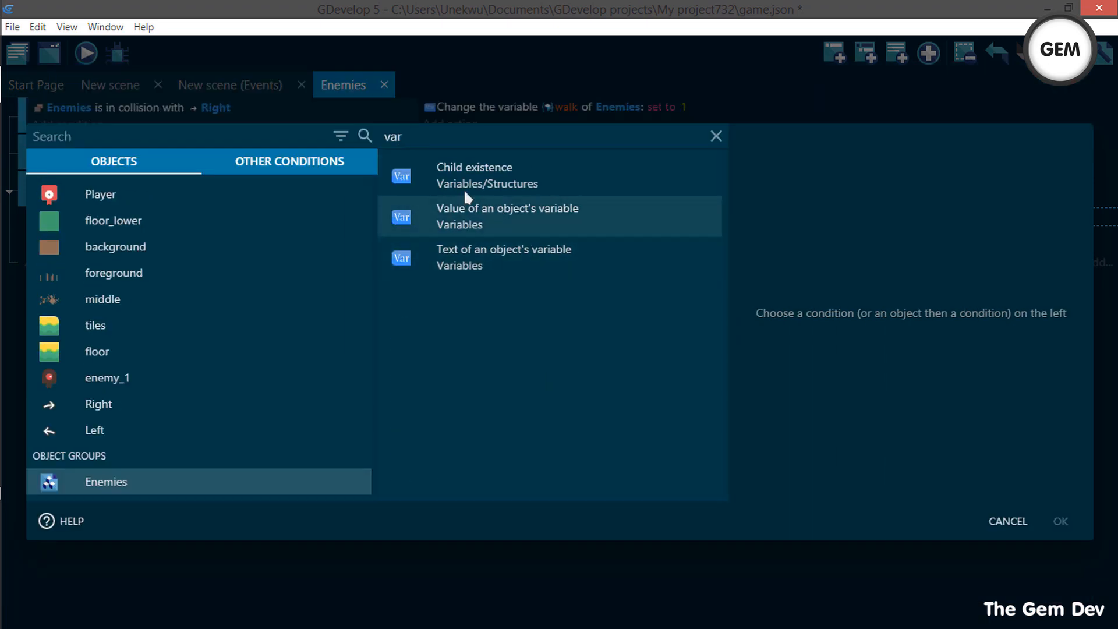
left_click(629, 203)
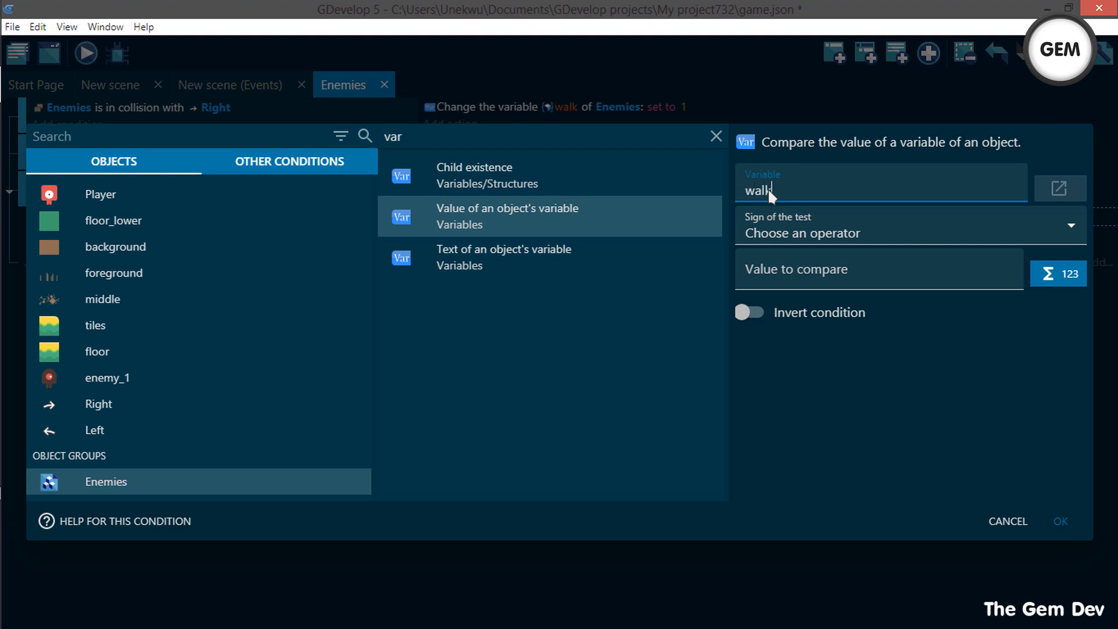
left_click(770, 228)
left_click(798, 269)
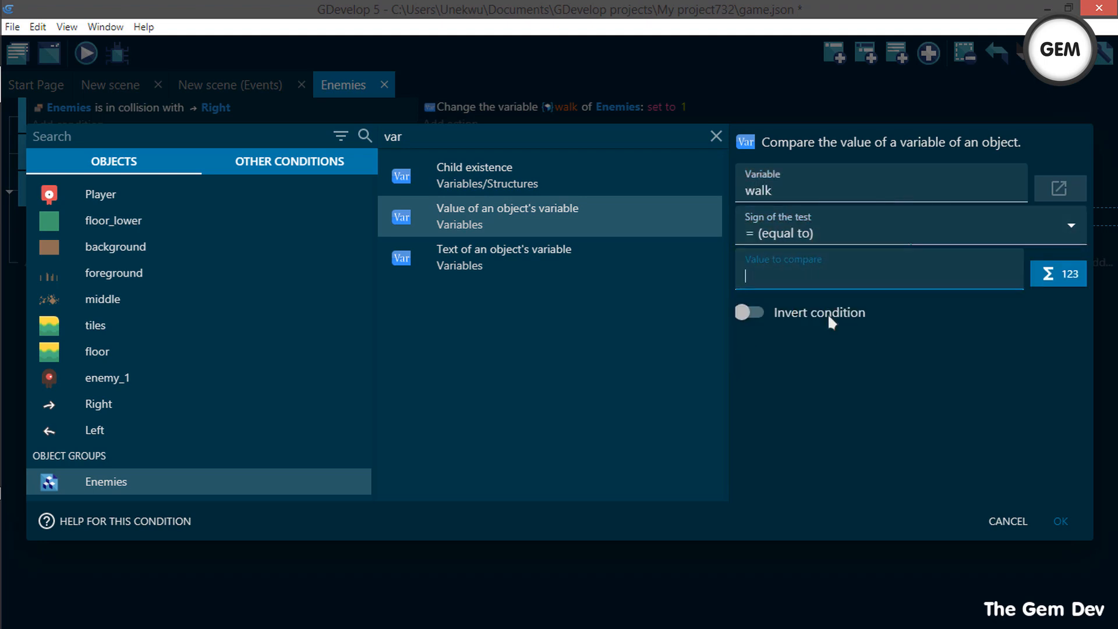
type("1")
left_click(1072, 520)
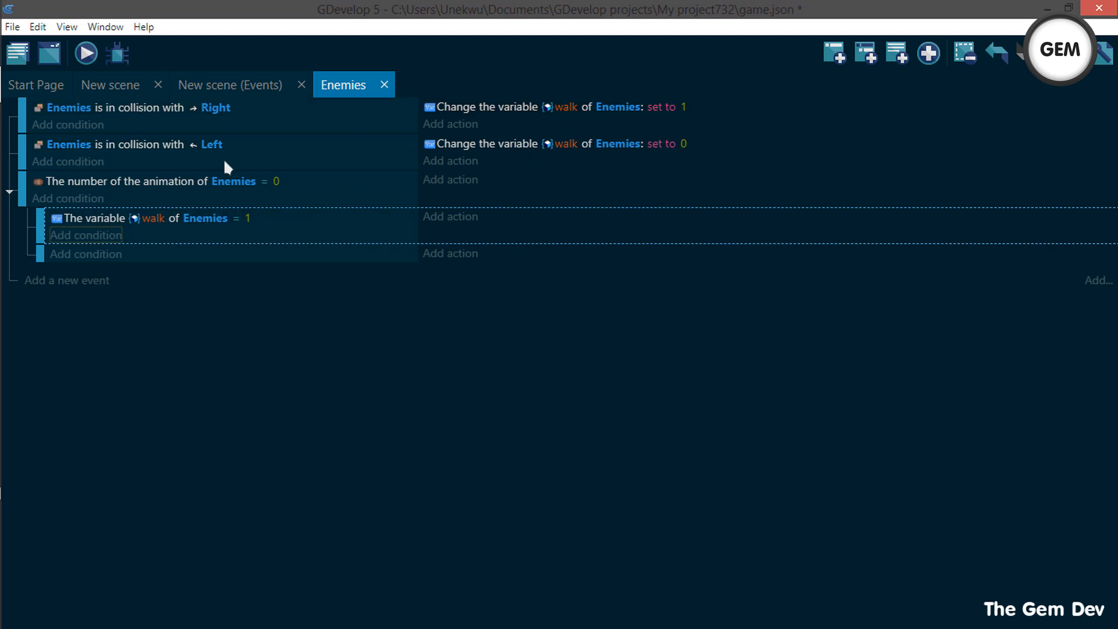
Add an action to the walk = 1 sub-event that simulates a right key press for Enemies
left_click(451, 216)
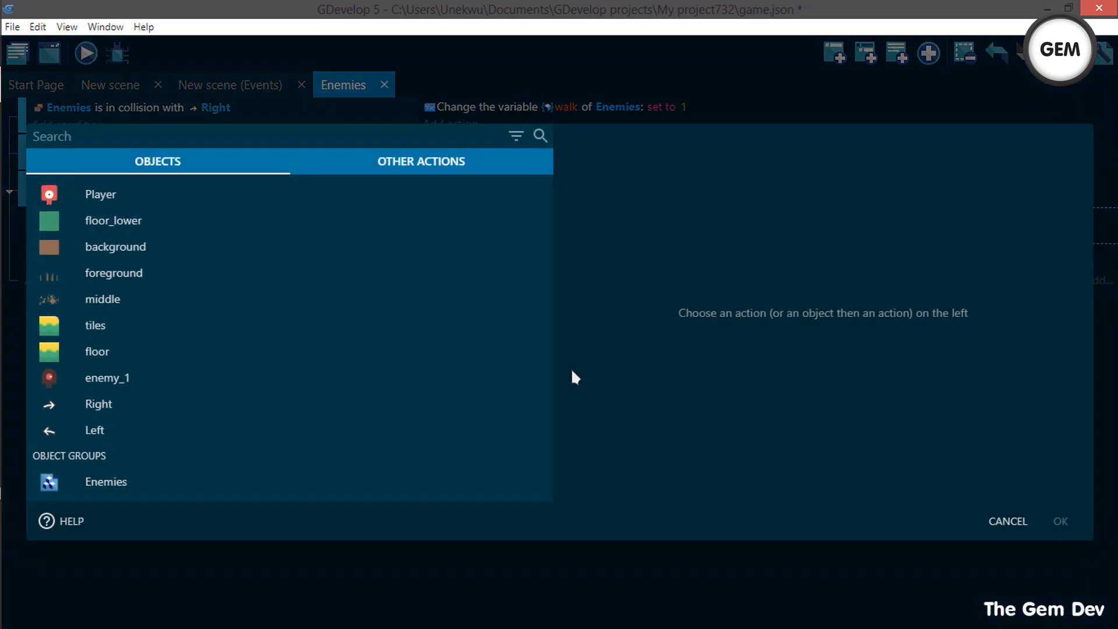
left_click(154, 475)
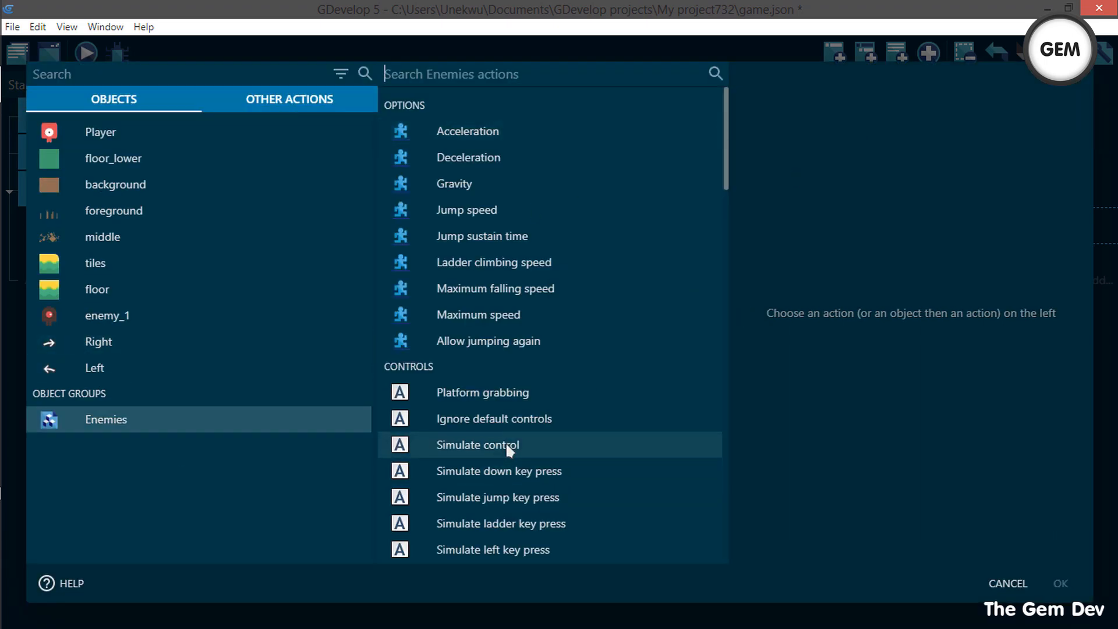
scroll(506, 448, "down", 2)
left_click(509, 524)
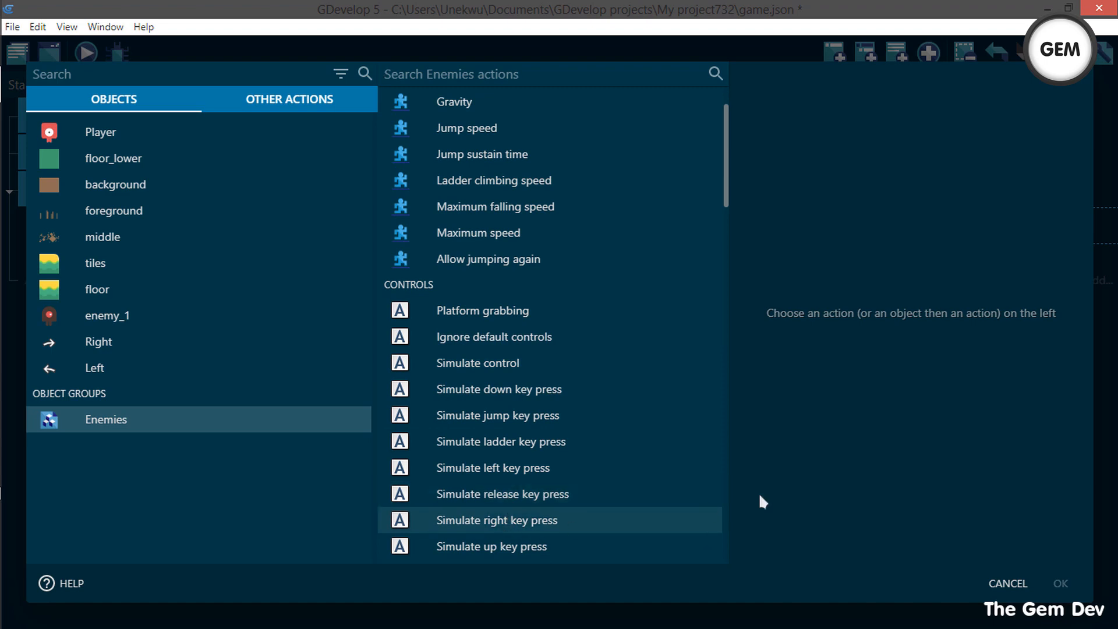
left_click(1060, 583)
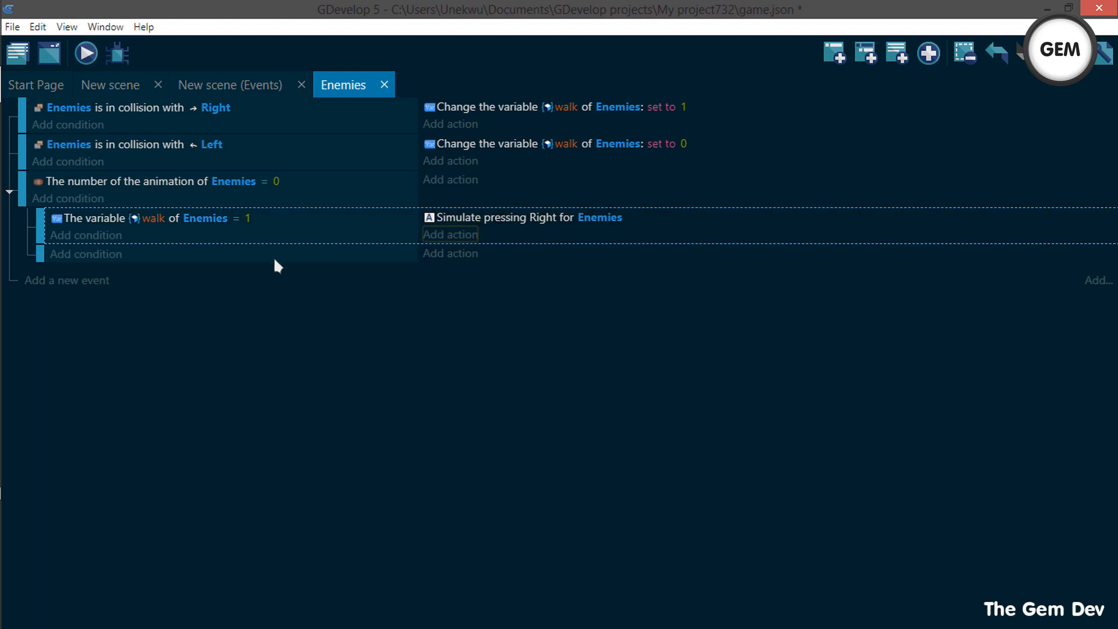
Give the second sub-event the condition that the Enemies object variable walk equals 0
left_click(105, 254)
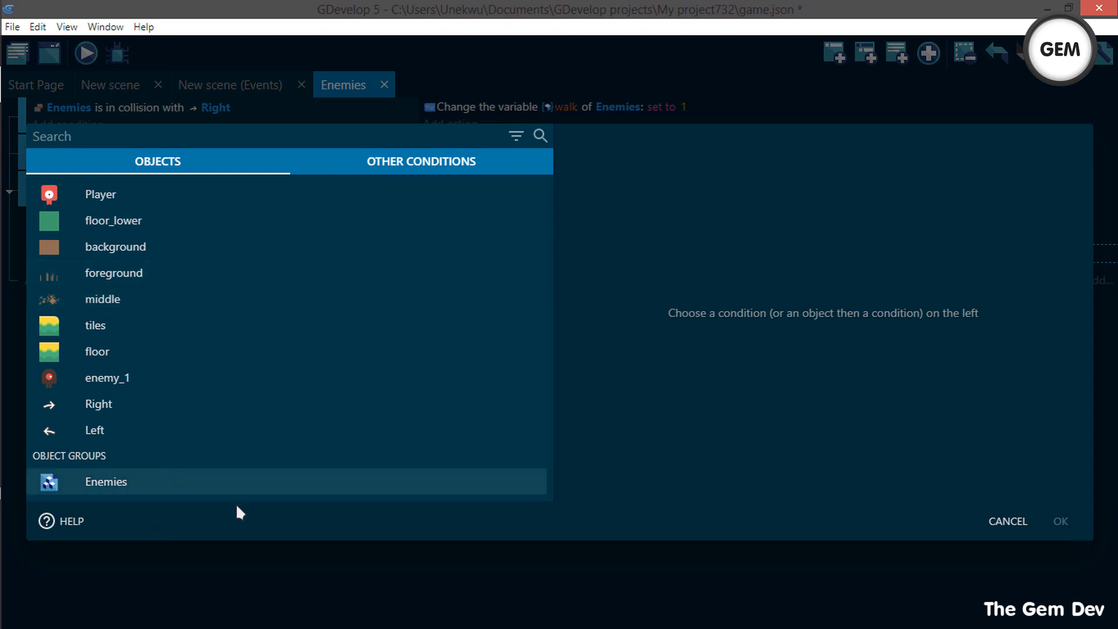
left_click(236, 484)
type("var")
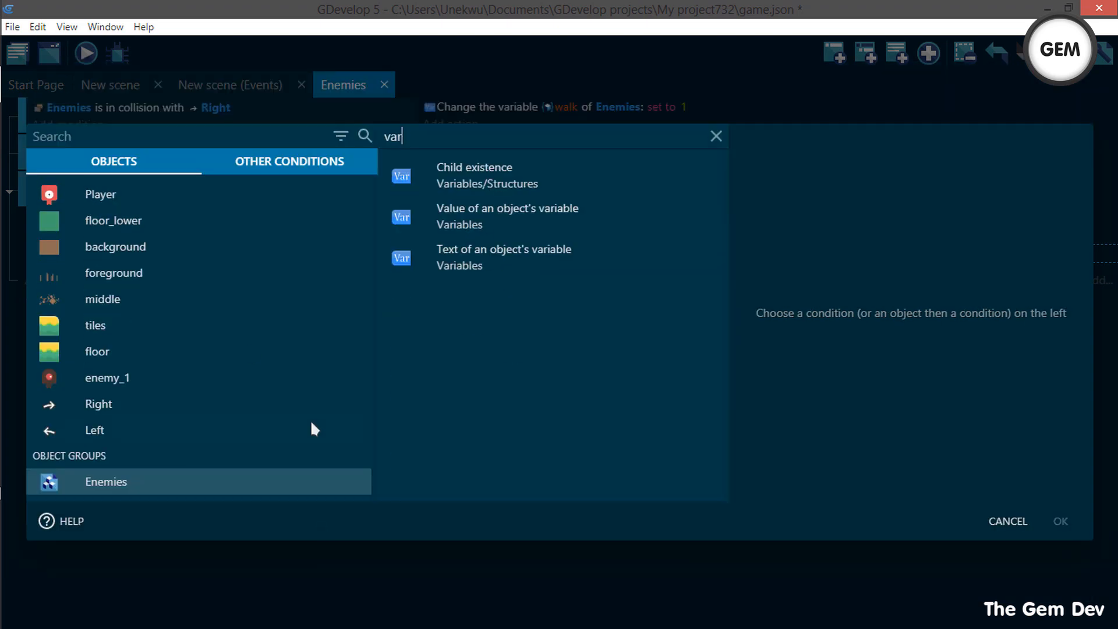
left_click(535, 213)
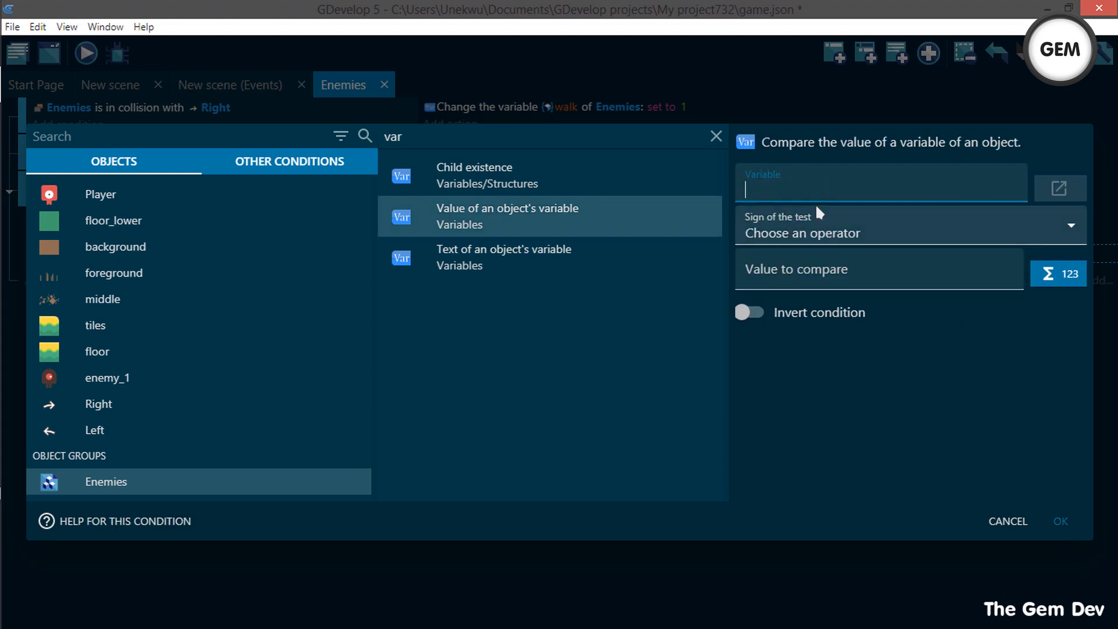
type("walk")
left_click(803, 233)
left_click(787, 272)
type("0")
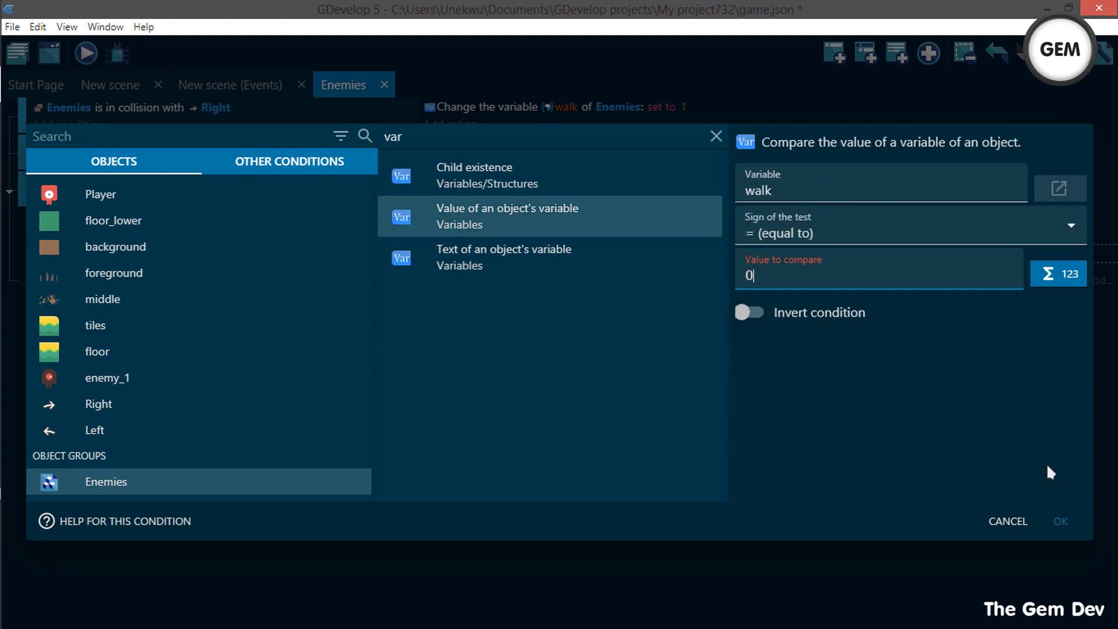
left_click(1057, 522)
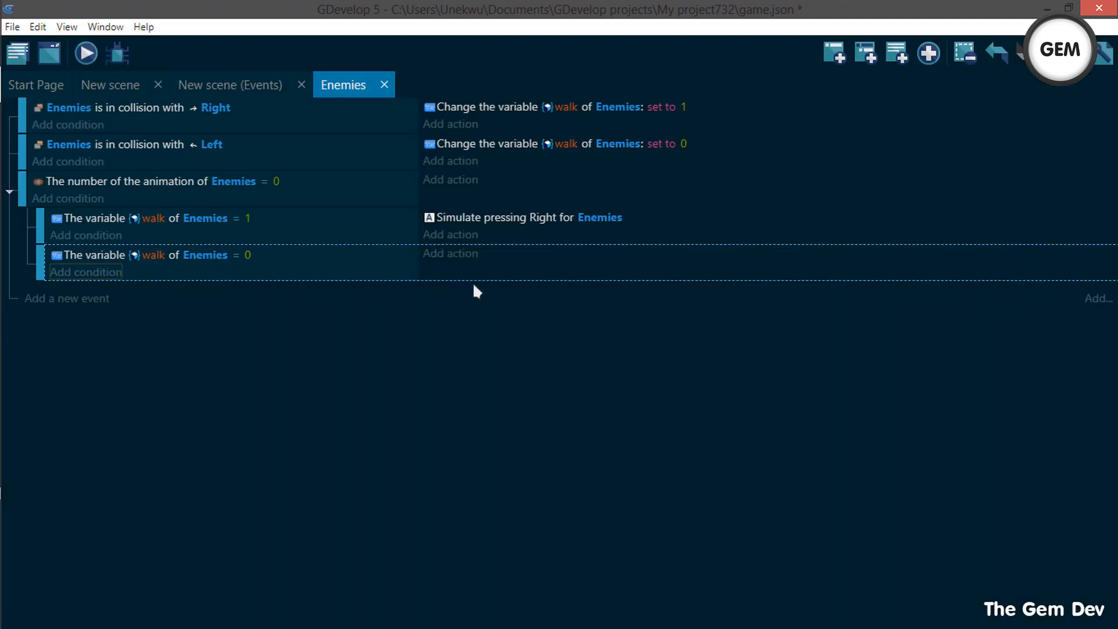
Add an action to the walk = 0 sub-event that simulates a left key press for Enemies
left_click(460, 254)
type("si")
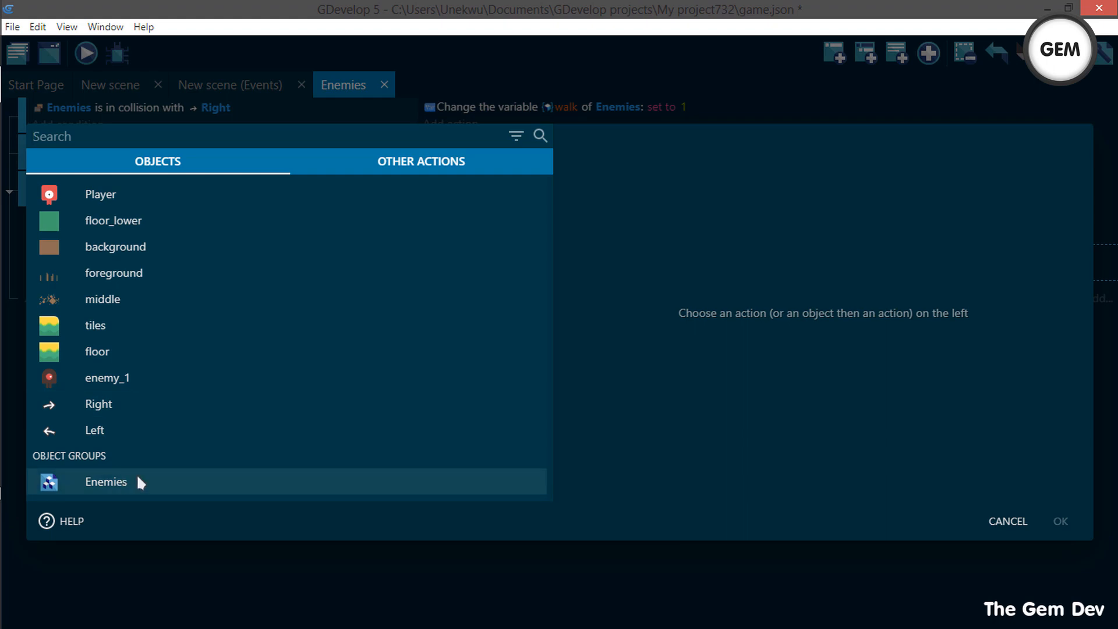
left_click(146, 481)
type("simu")
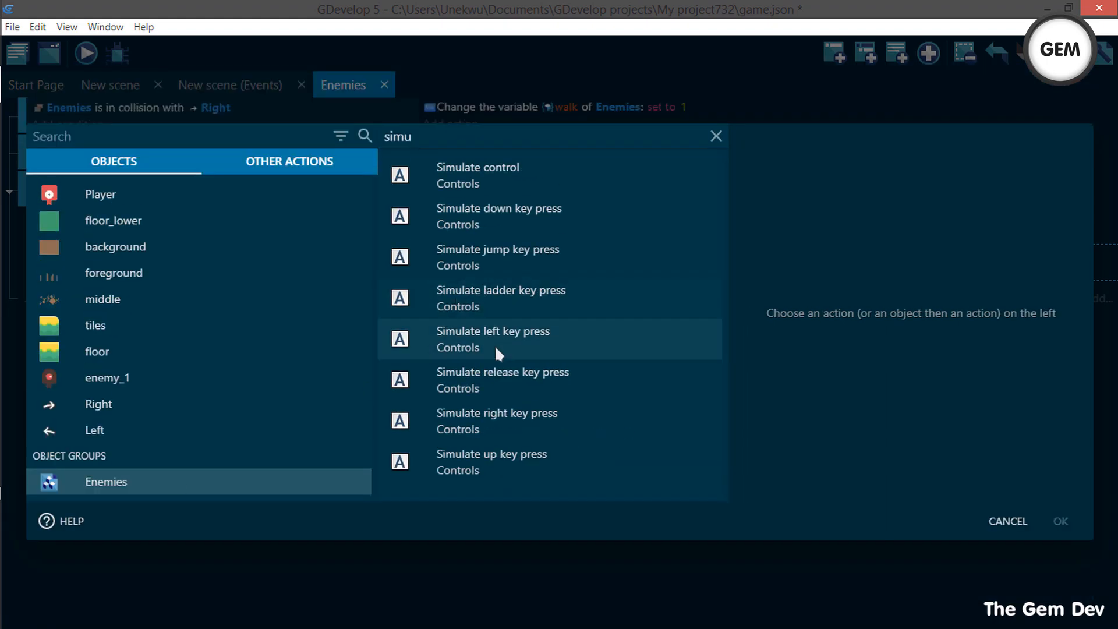
left_click(569, 341)
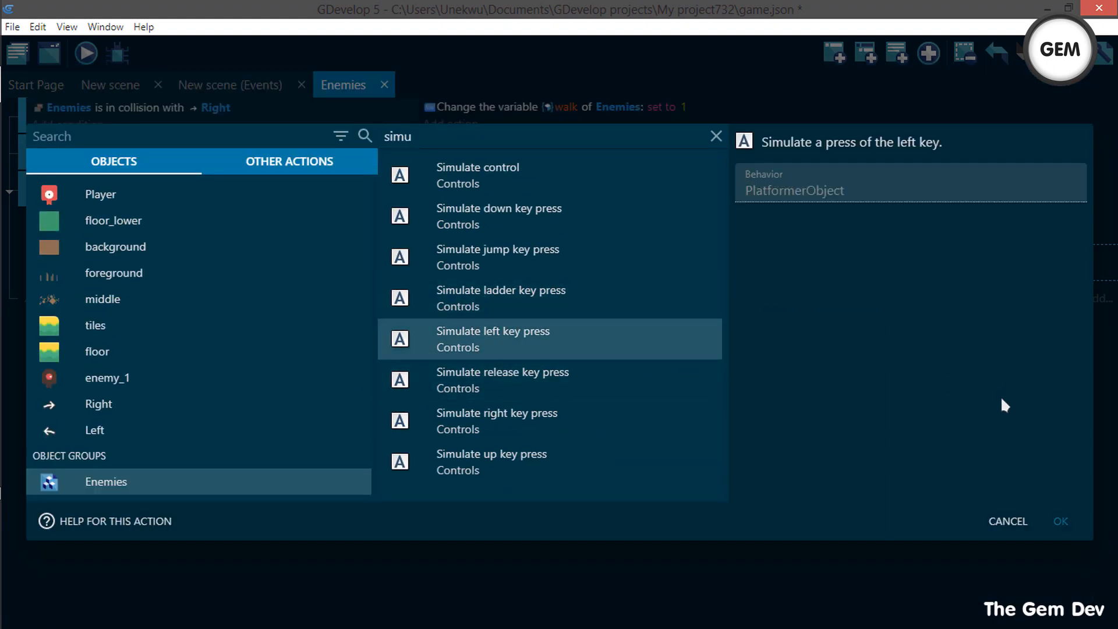
left_click(1060, 522)
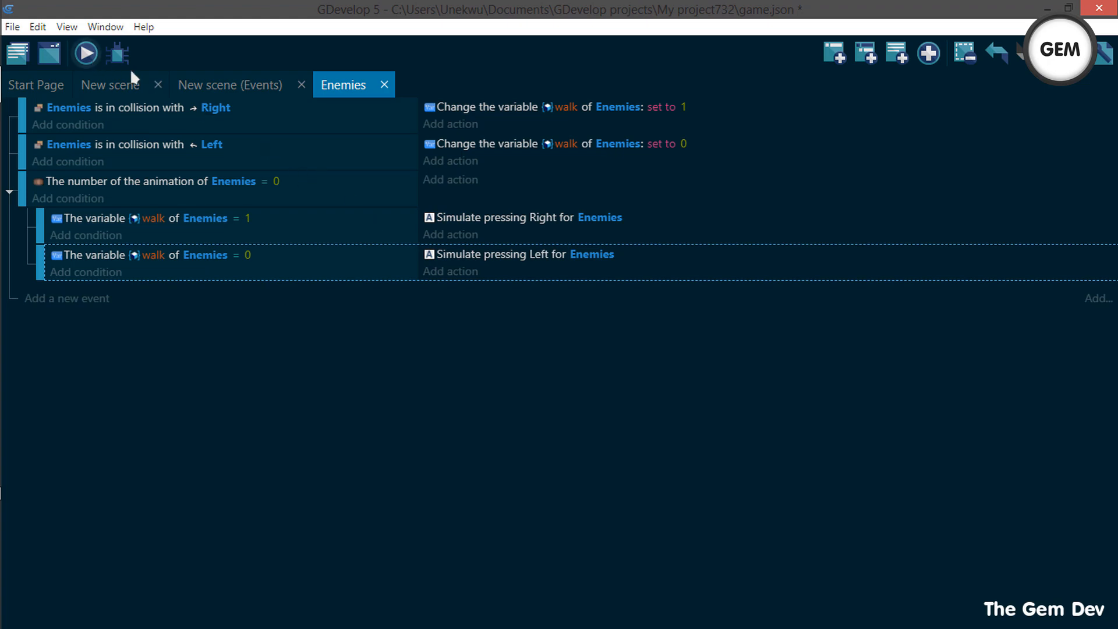
Preview the game and move the player back and forth around the enemy to check its patrol between the markers
left_click(86, 53)
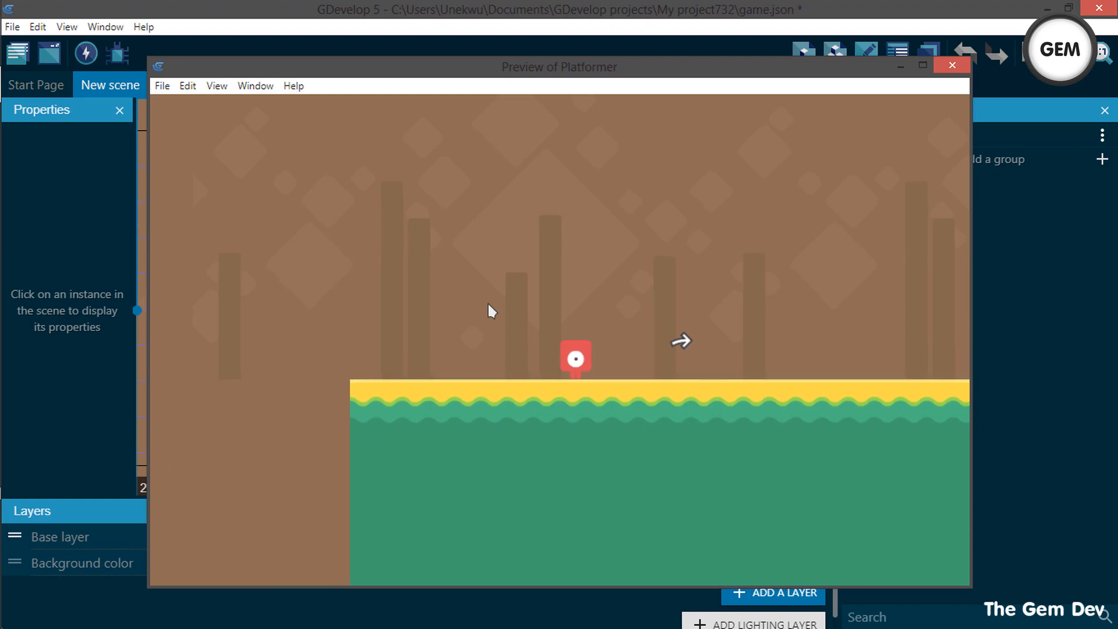
key("Right")
key("space")
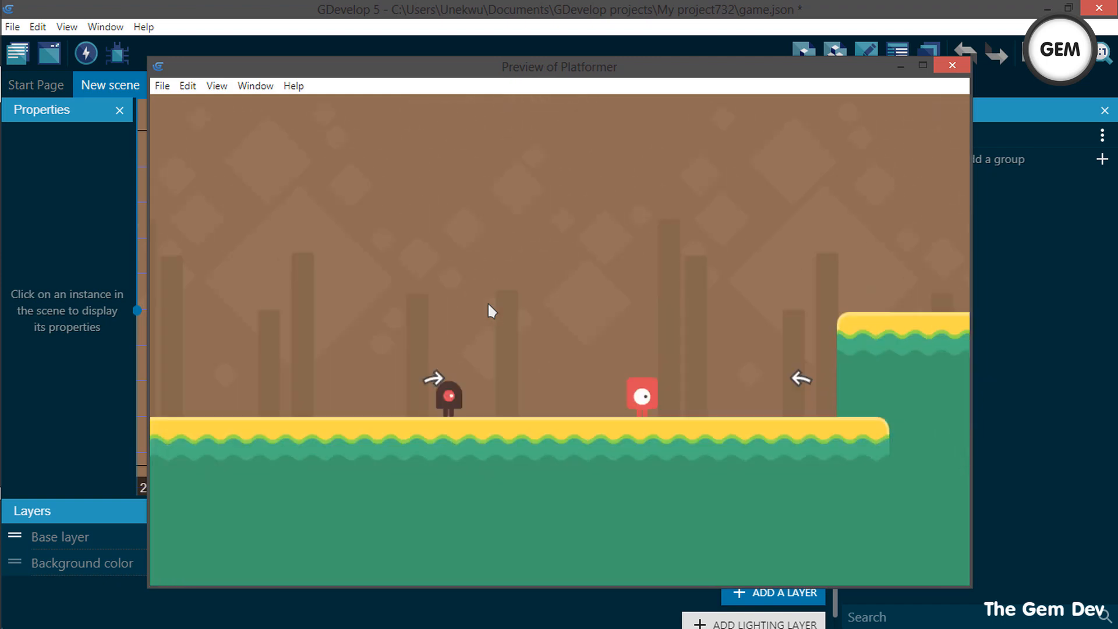
key("Left")
key("space")
key("Left")
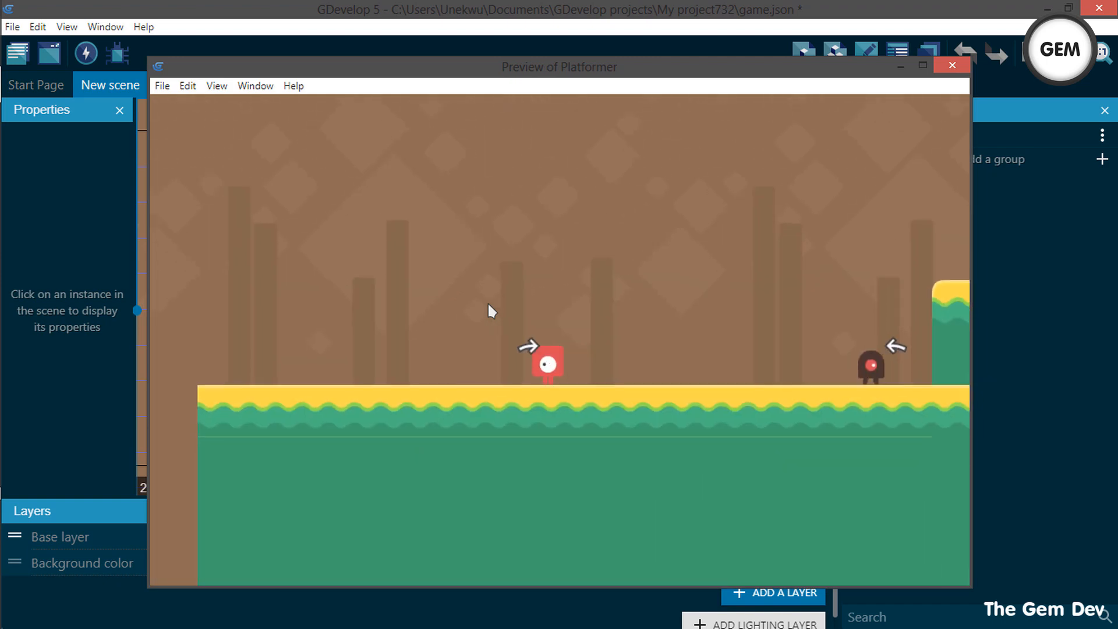
key("Right")
key("space")
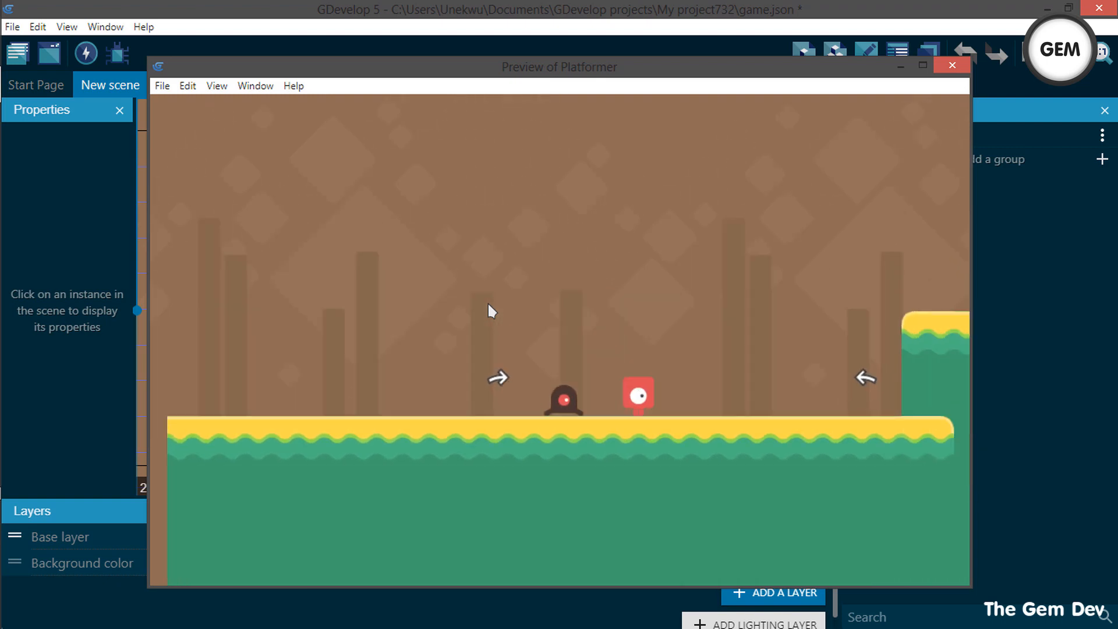
key("space")
key("Left")
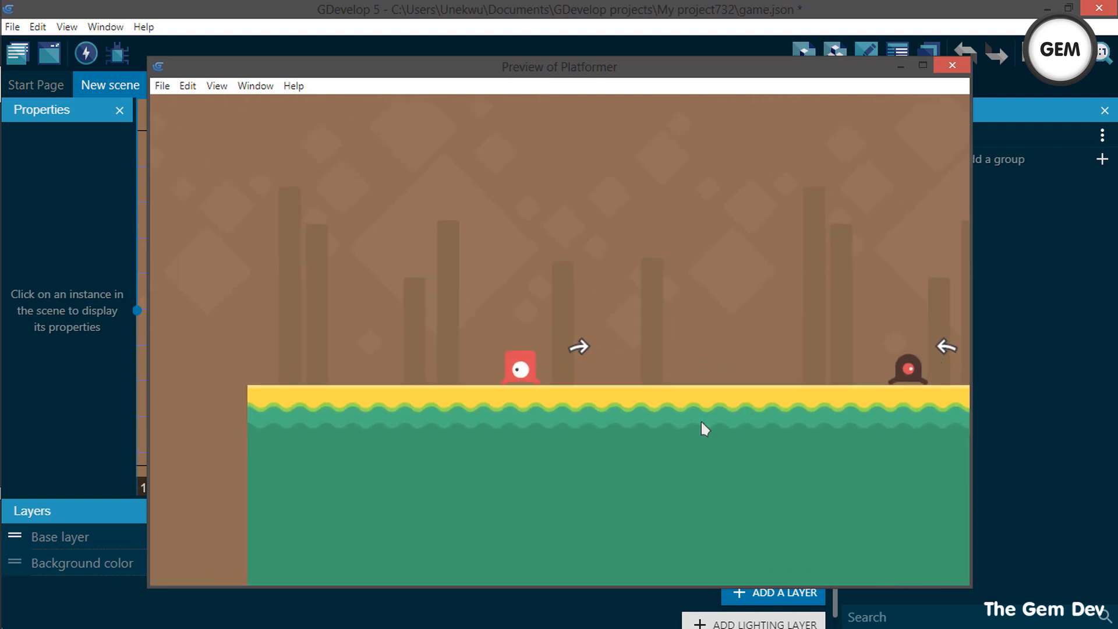
Finish the preview by moving the player right, close it, and compare the Enemies events with the enemy and marker in the scene
key("Right")
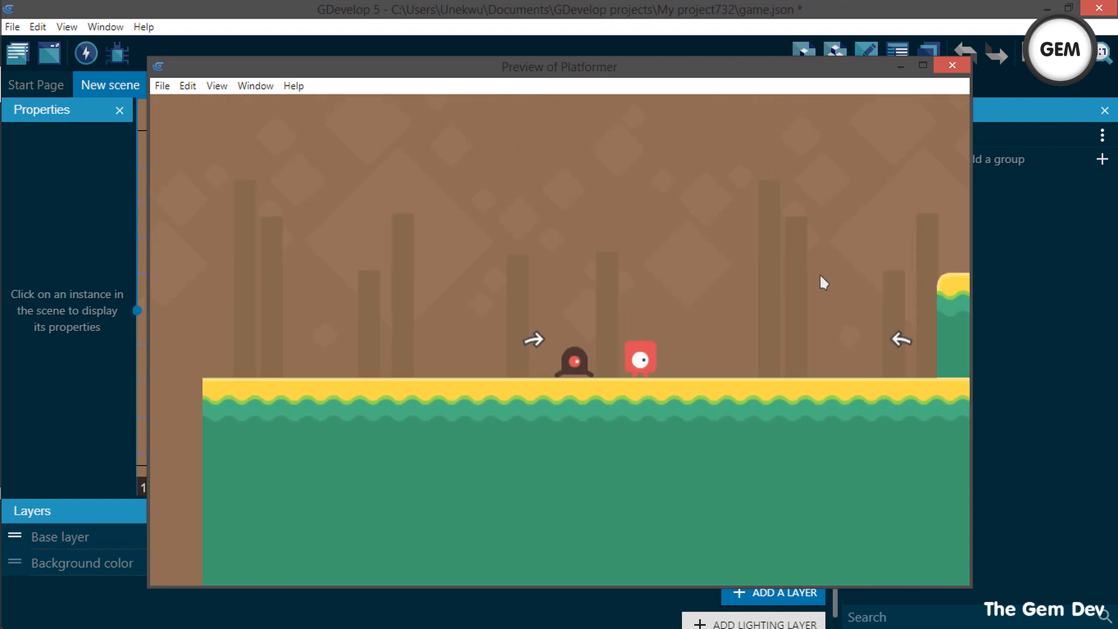
left_click(954, 66)
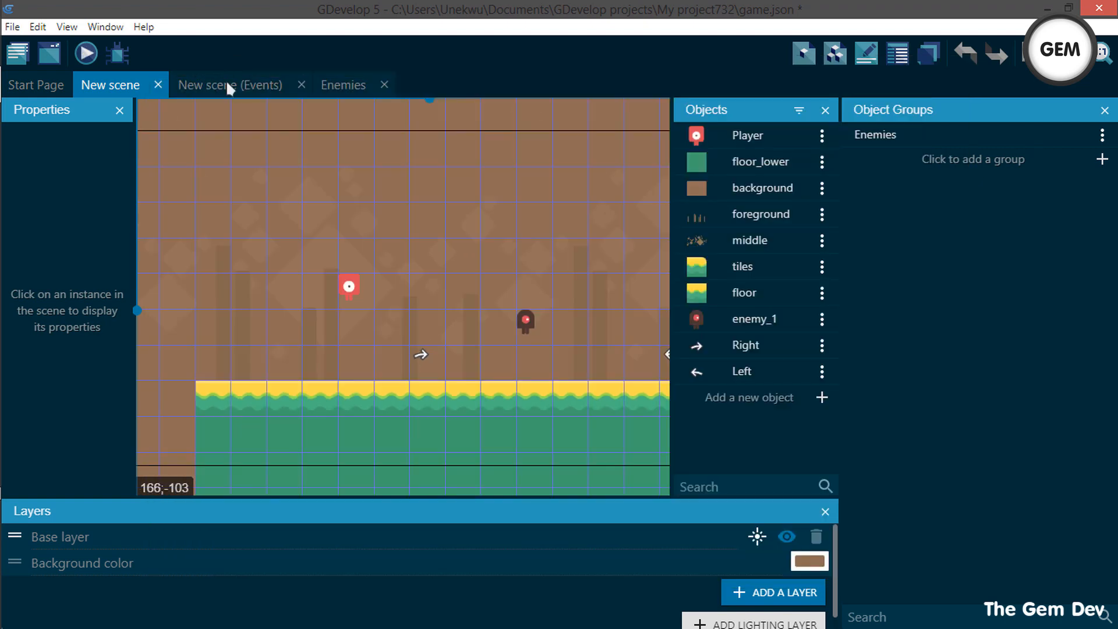
left_click(331, 81)
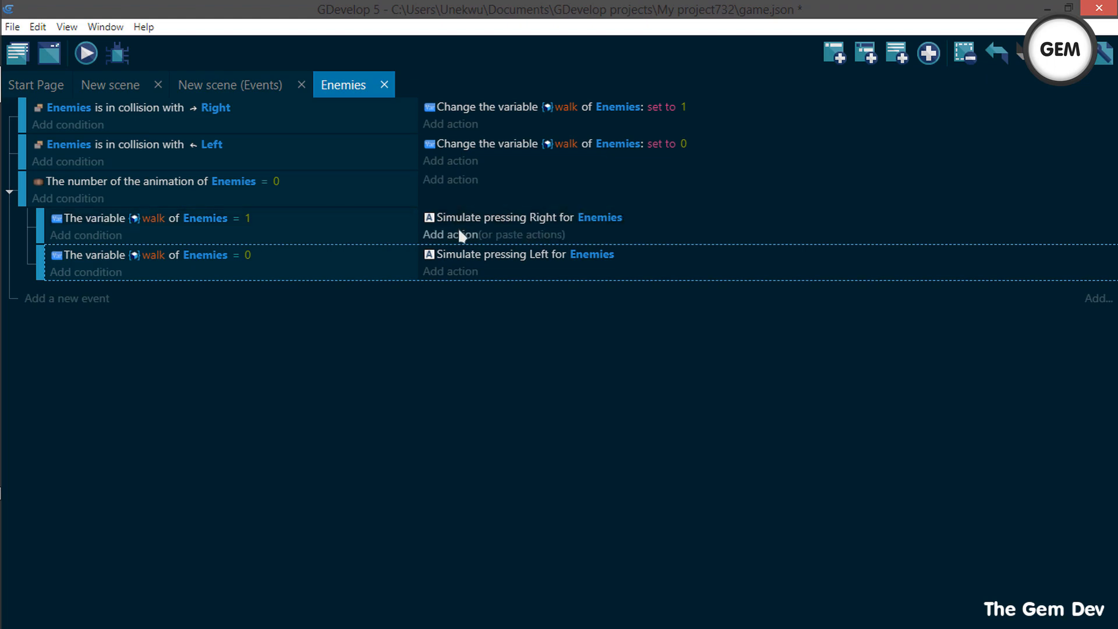
left_click(130, 92)
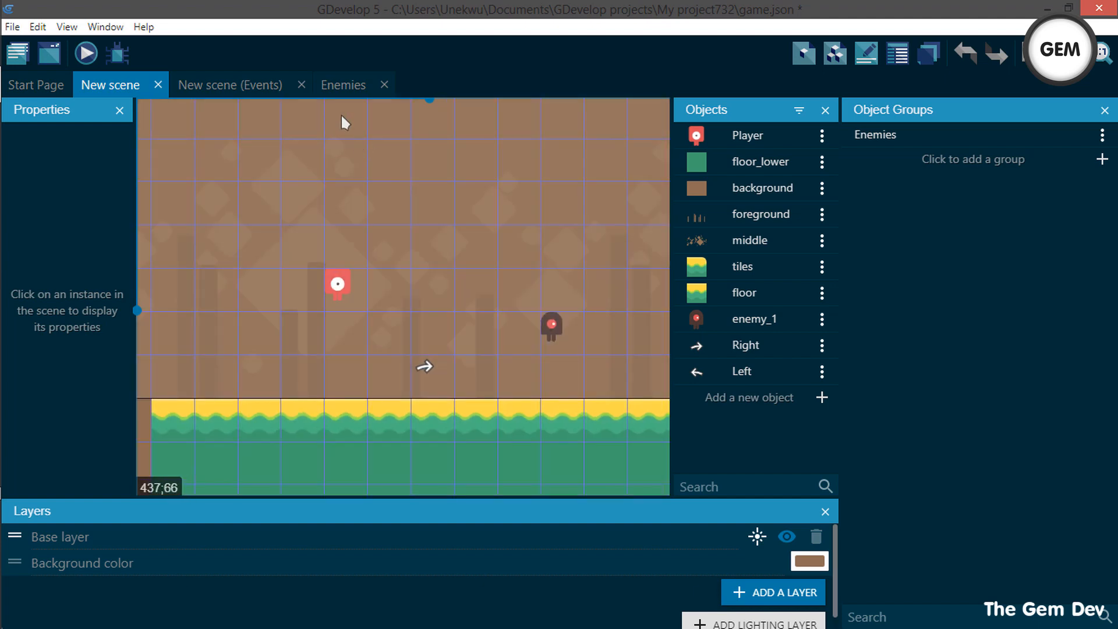
left_click(339, 86)
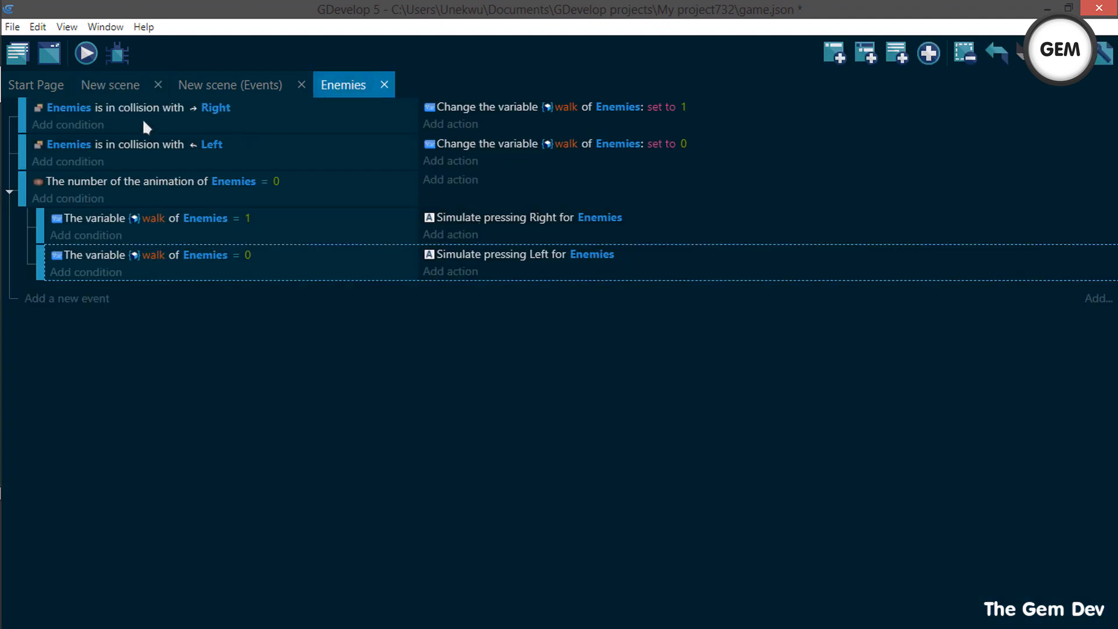
left_click(103, 84)
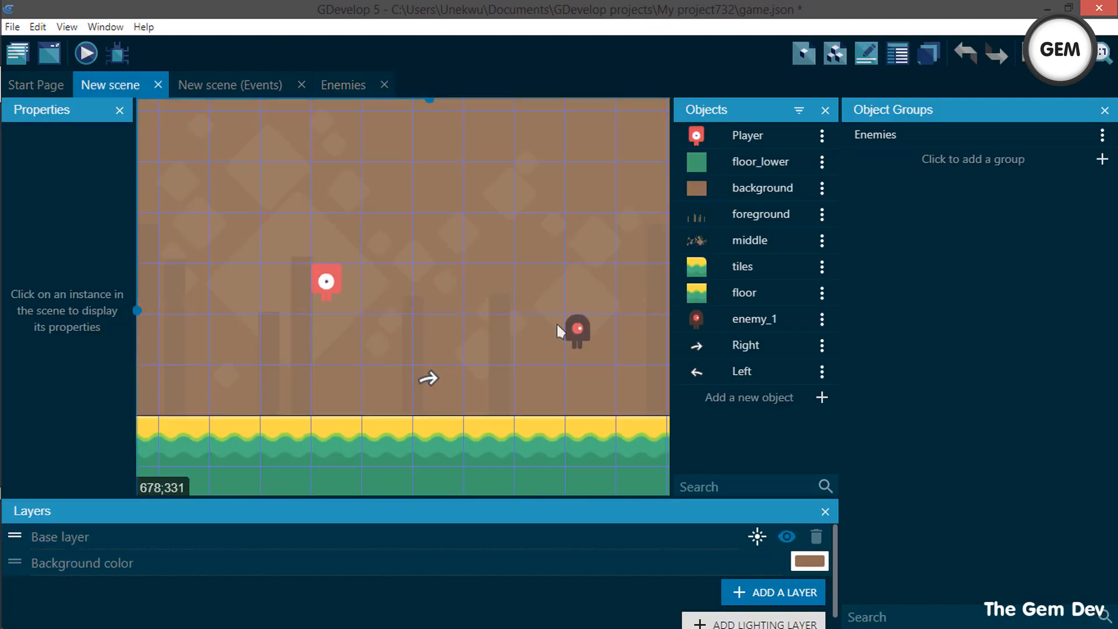
scroll(578, 326, "up", 3)
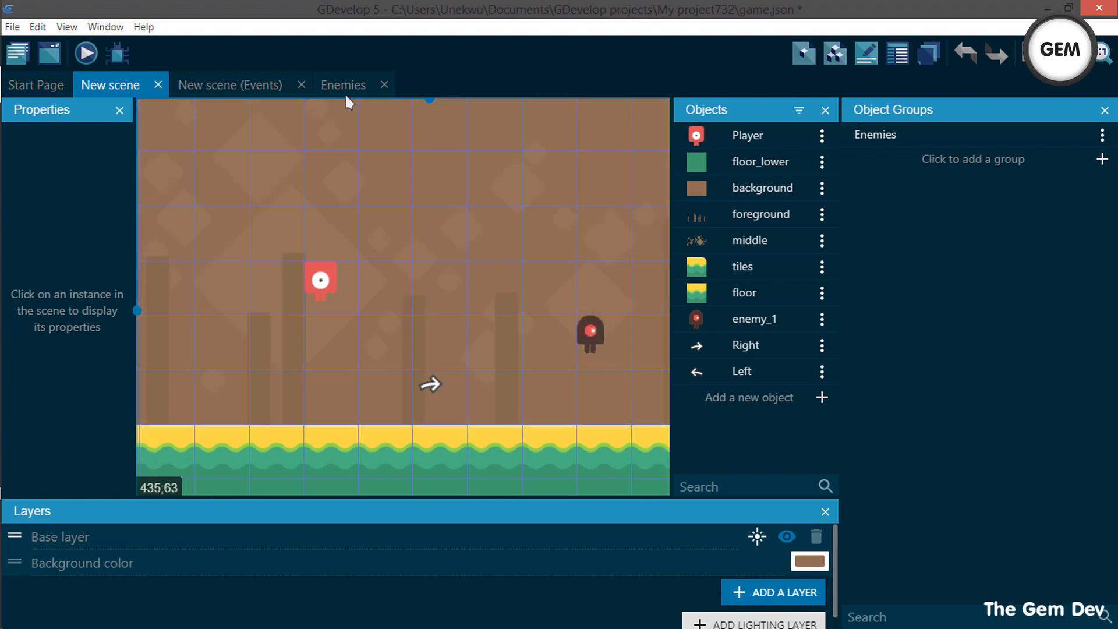
Add an action to the walk = 1 sub-event that flips Enemies horizontally, with flipping set to no
left_click(344, 89)
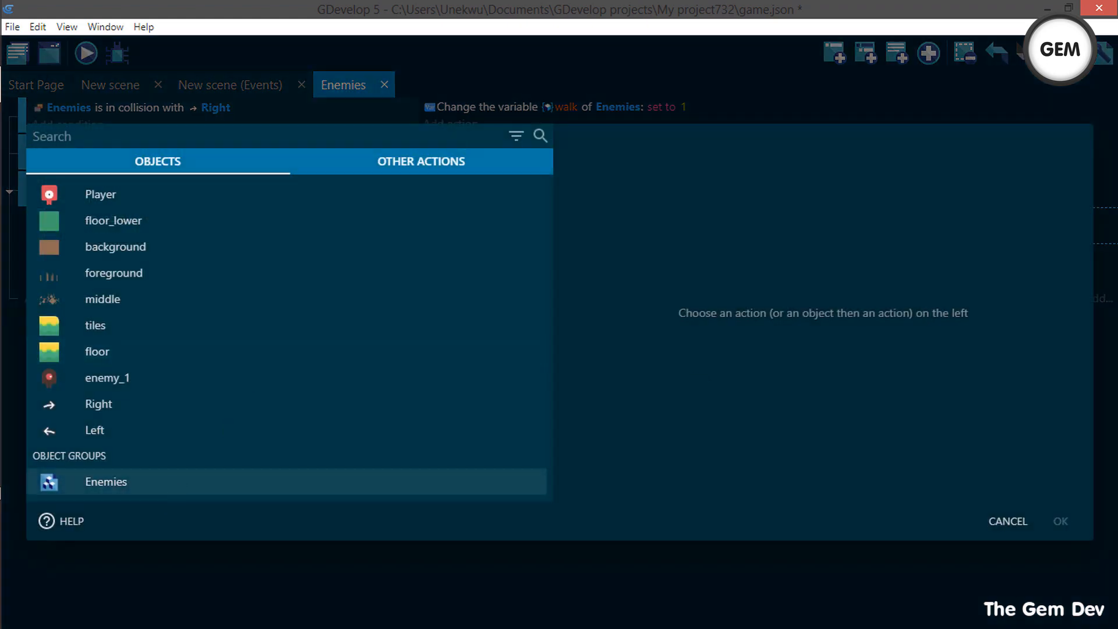
left_click(173, 480)
type("flip")
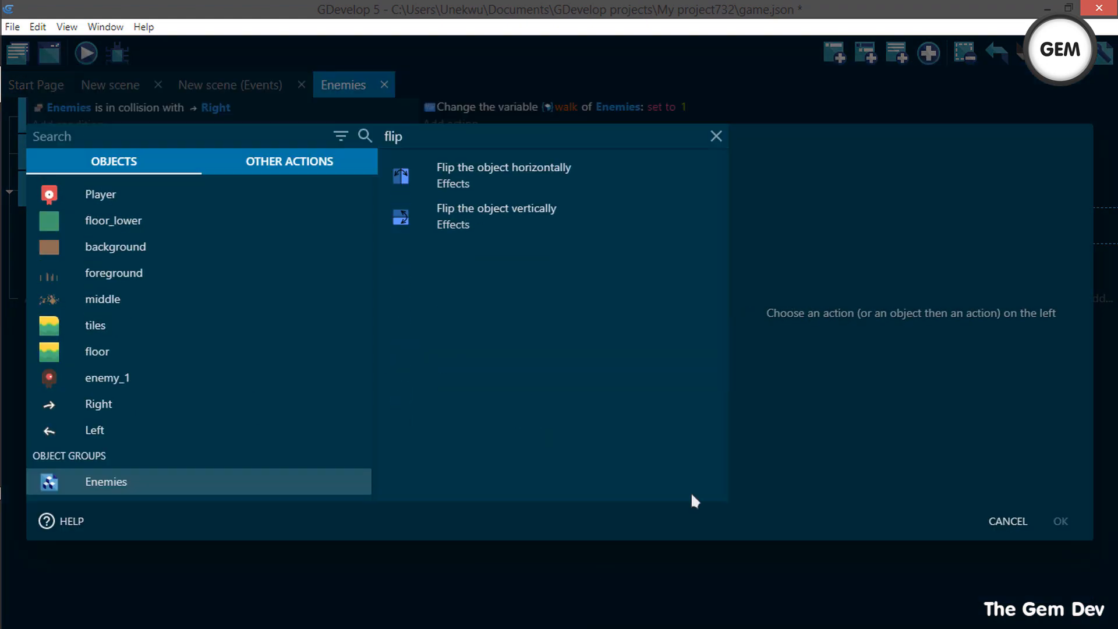
left_click(556, 169)
left_click(1061, 520)
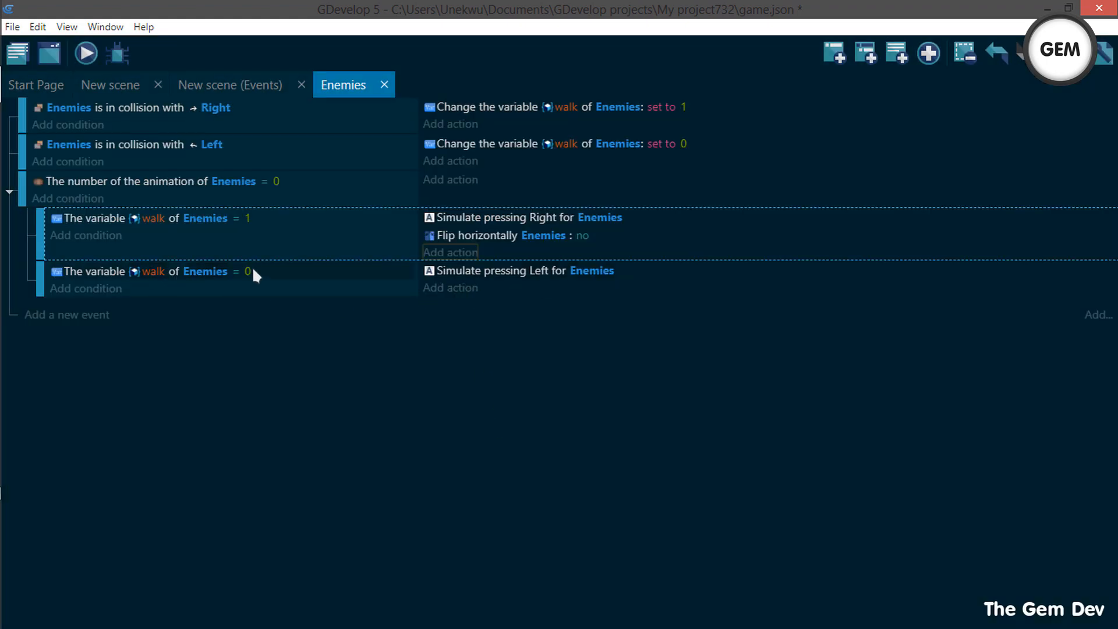
Add an action to the walk = 0 sub-event that flips Enemies horizontally, with flipping set to yes
left_click(455, 288)
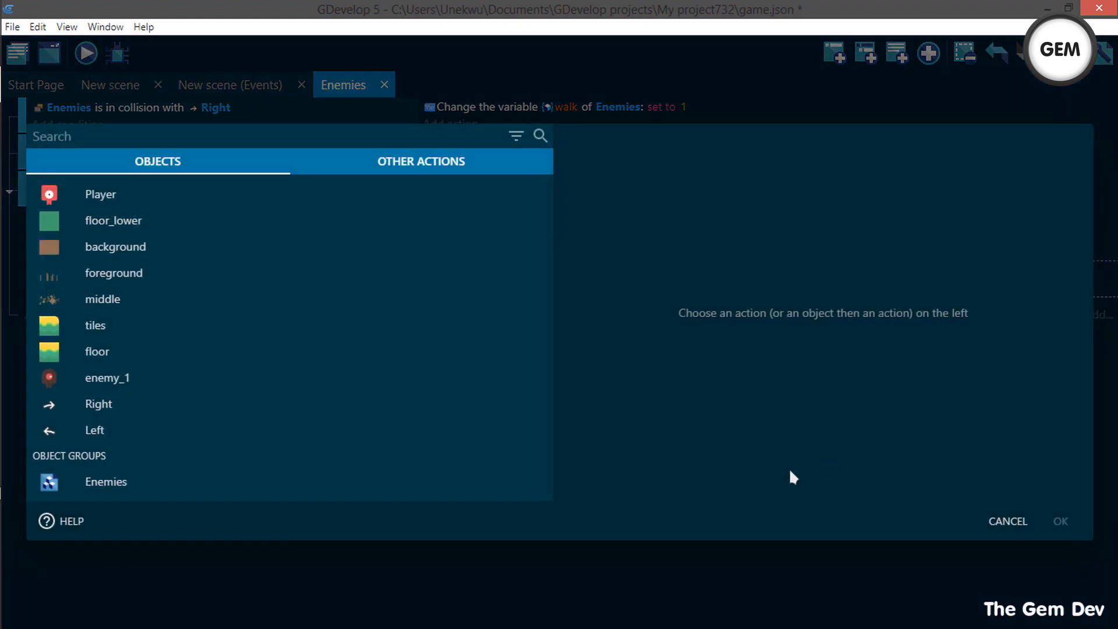
left_click(281, 484)
type("flip")
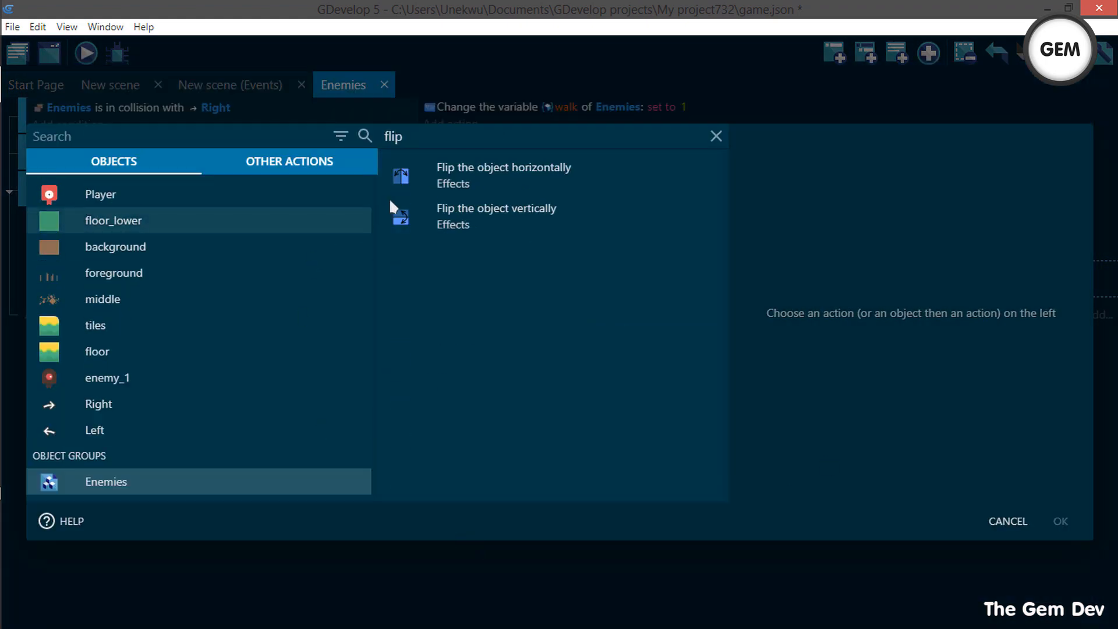
left_click(559, 188)
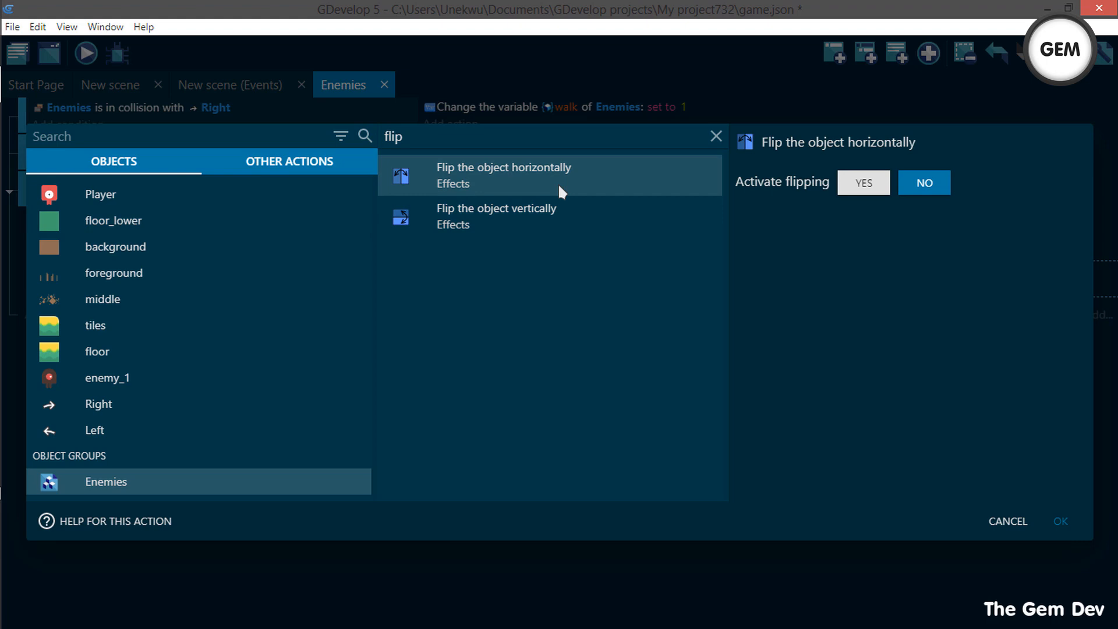
left_click(857, 186)
left_click(1060, 520)
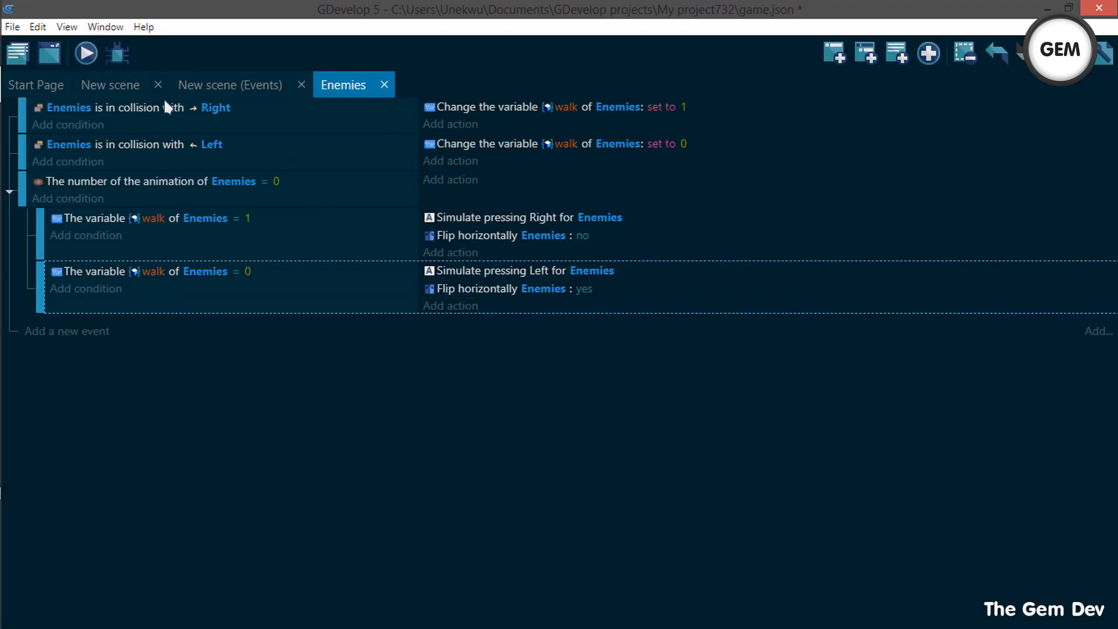
Preview the scene, move and jump the player around the enemy to check its facing direction during the patrol, and close the preview
left_click(110, 85)
left_click(88, 53)
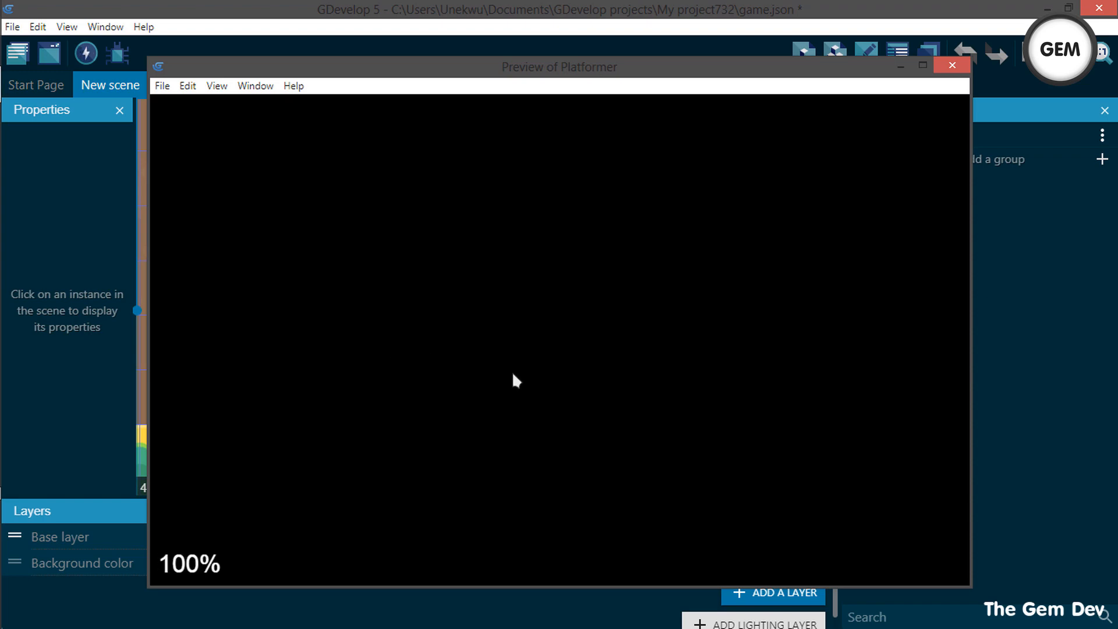
key("Right")
key("Left")
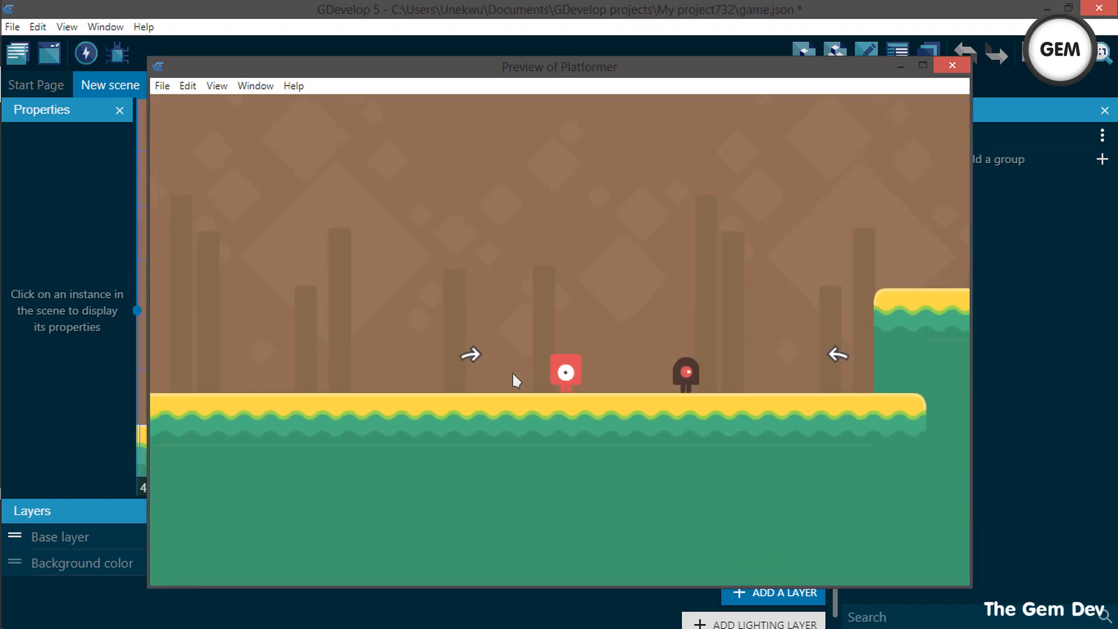
key("Right")
key("Left")
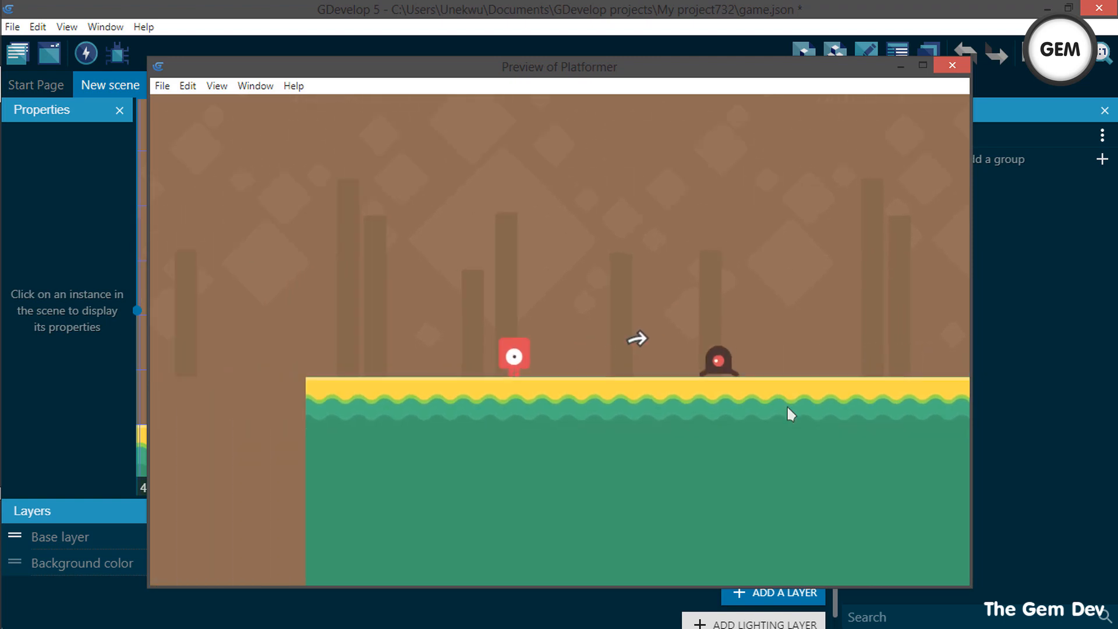
key("Right")
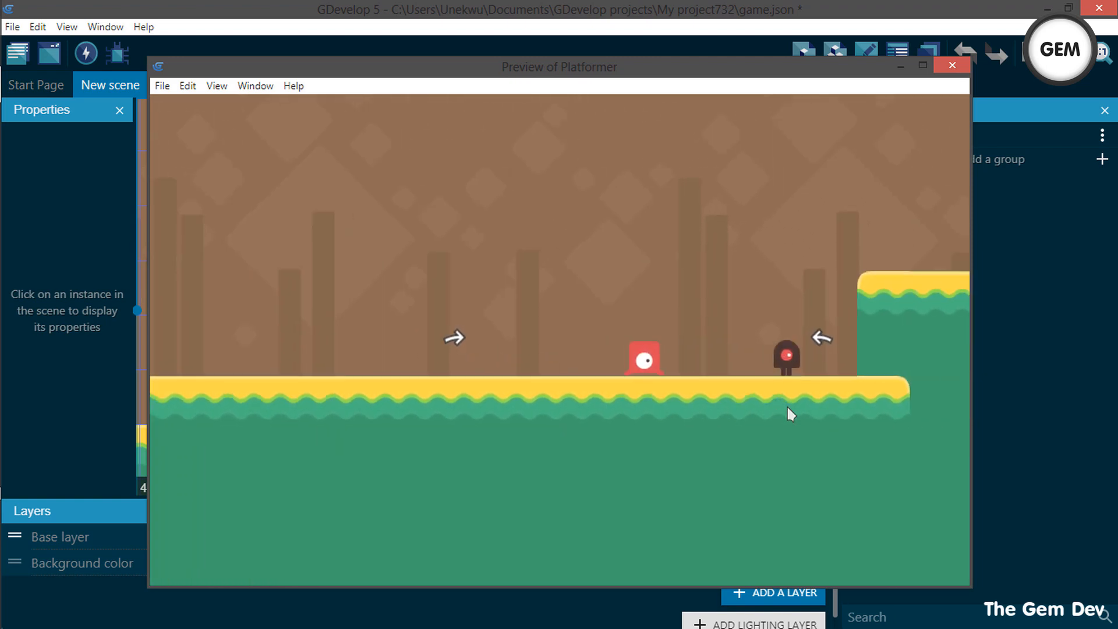
key("space")
key("space")
key("Left")
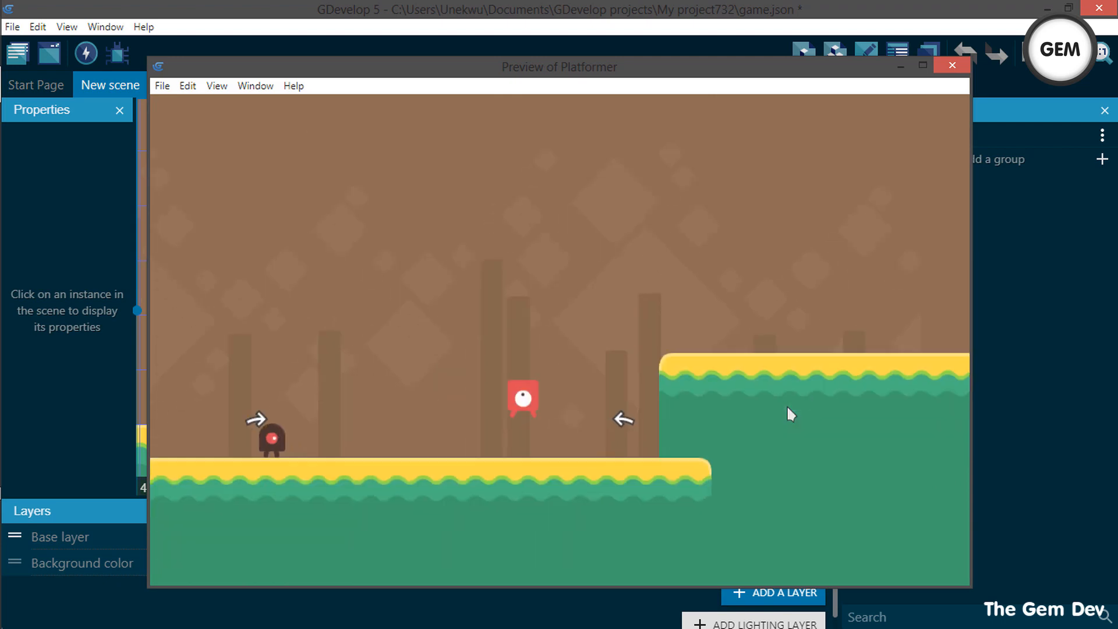
key("space")
key("Right")
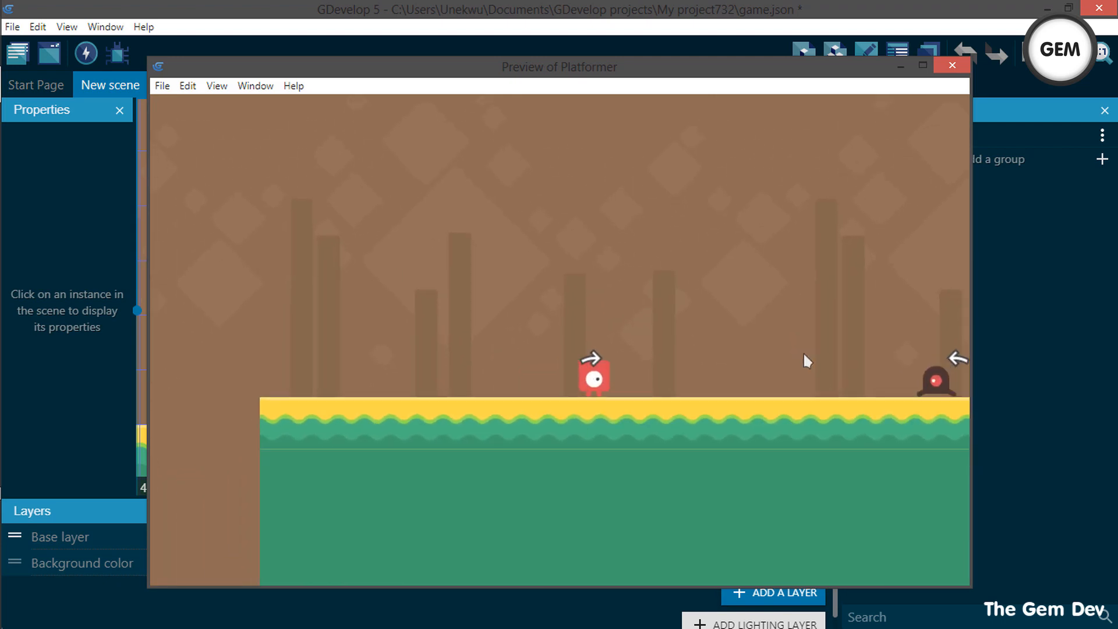
left_click(952, 65)
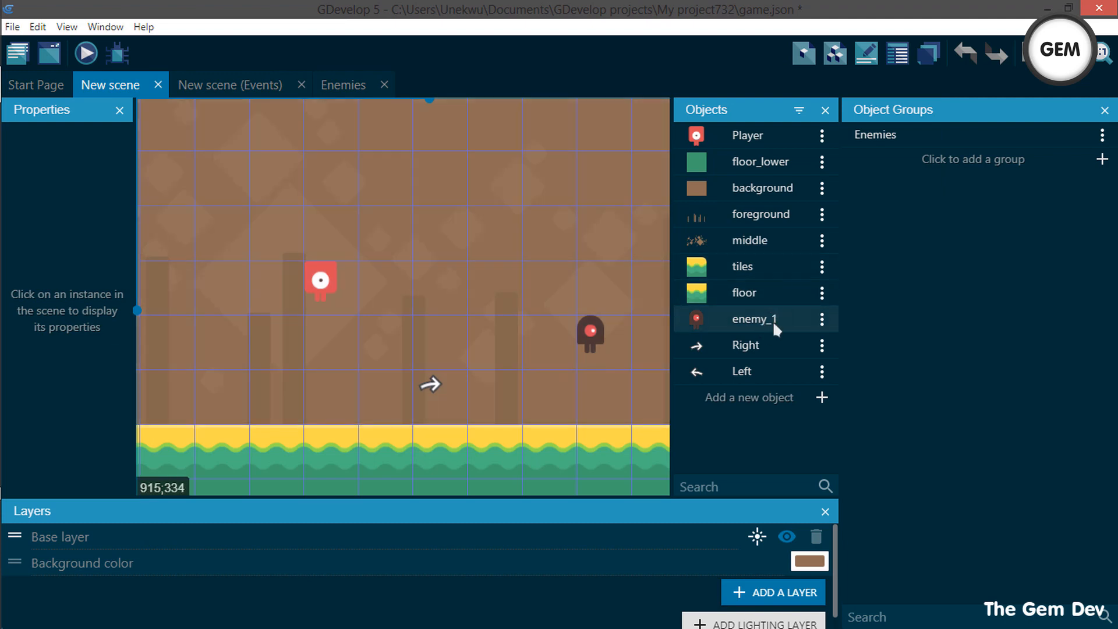
Add a new Sprite object to the scene and name it enemy_2
left_click(763, 406)
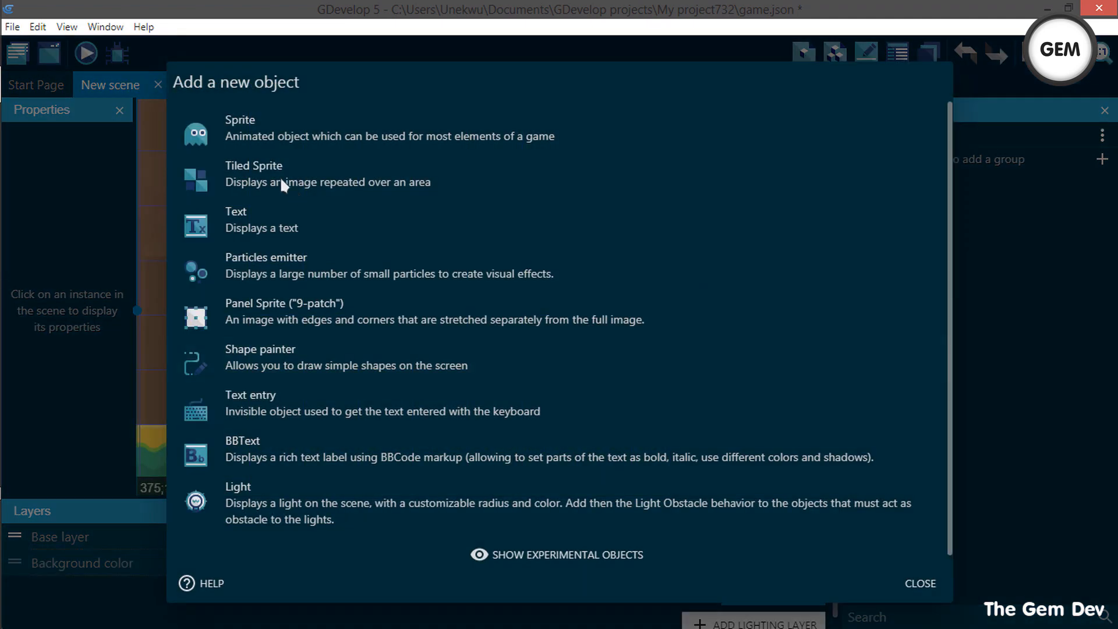
left_click(264, 137)
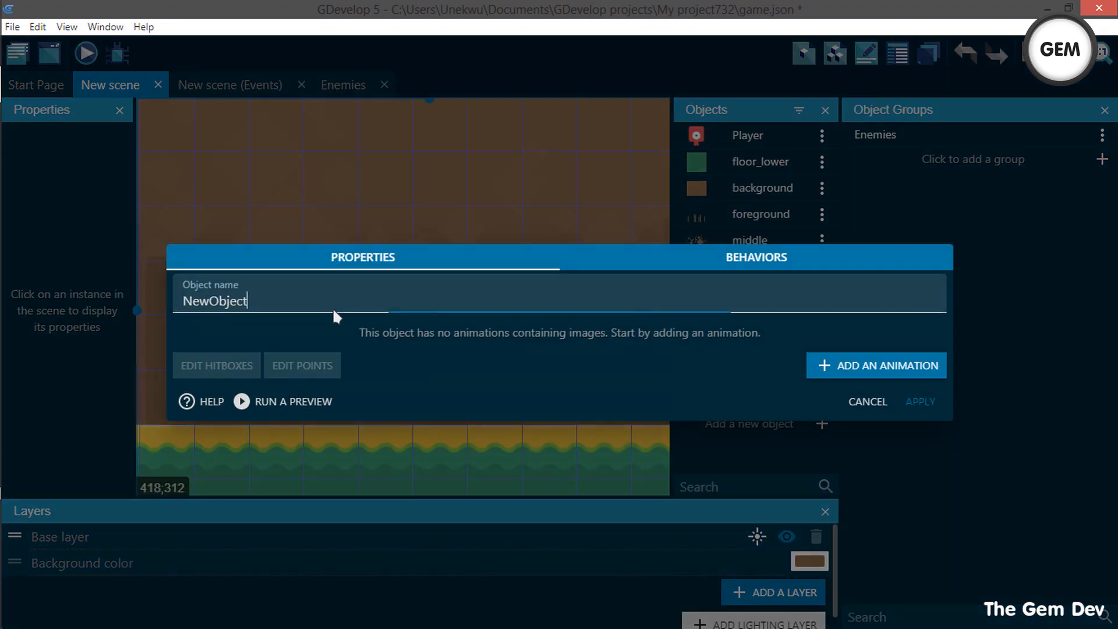
type("enemy_")
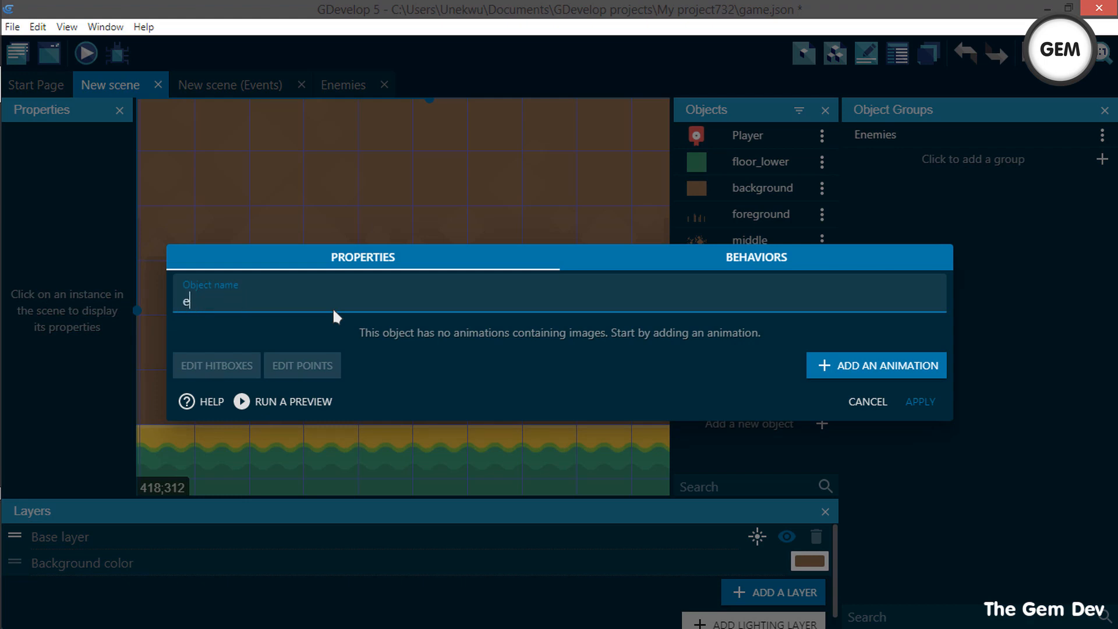
type("2")
Add an animation to enemy_2 with the images enemyFlying_1, enemyFlying_2 and enemyFlying_3 from the Enemies folder, copying them into the project folder
left_click(879, 365)
left_click(217, 361)
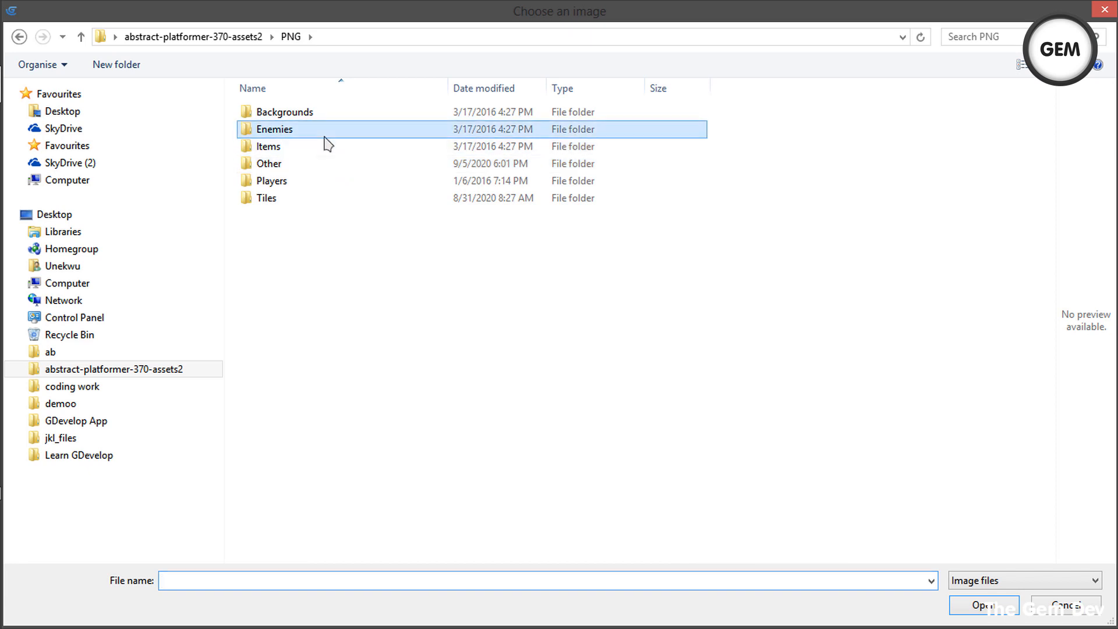
double_click(349, 129)
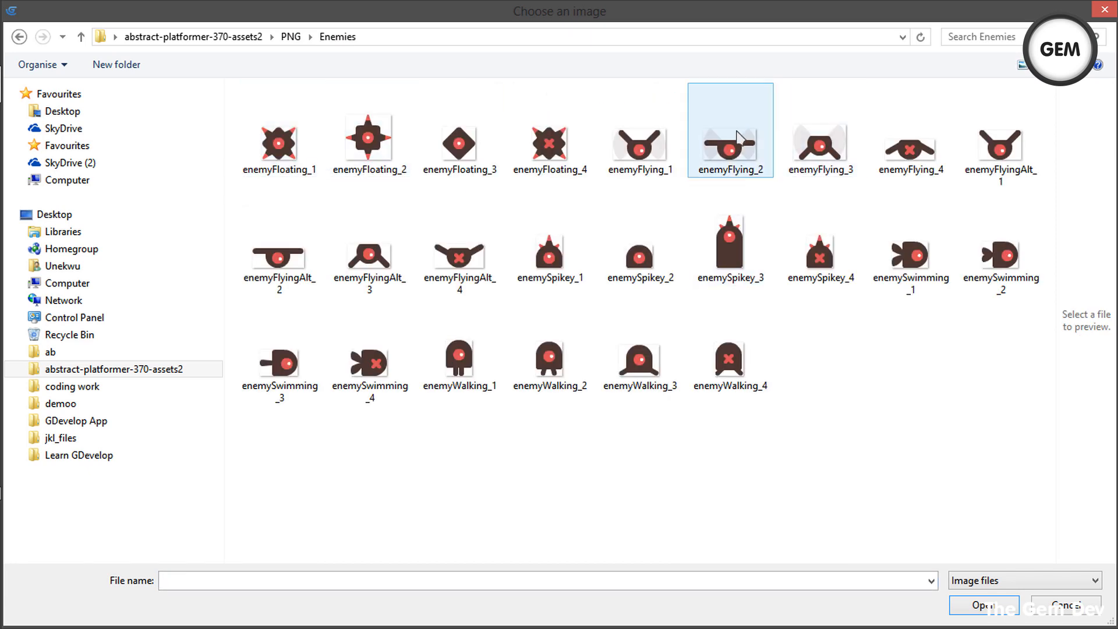
left_click(632, 143)
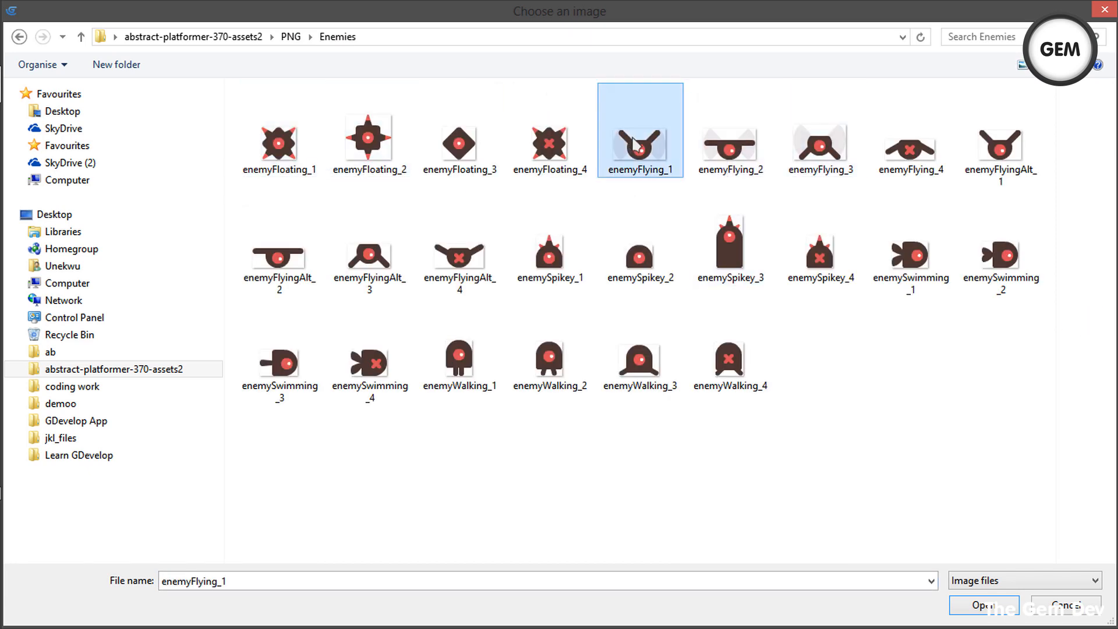
left_click(730, 145, "ctrl")
left_click(830, 151, "ctrl")
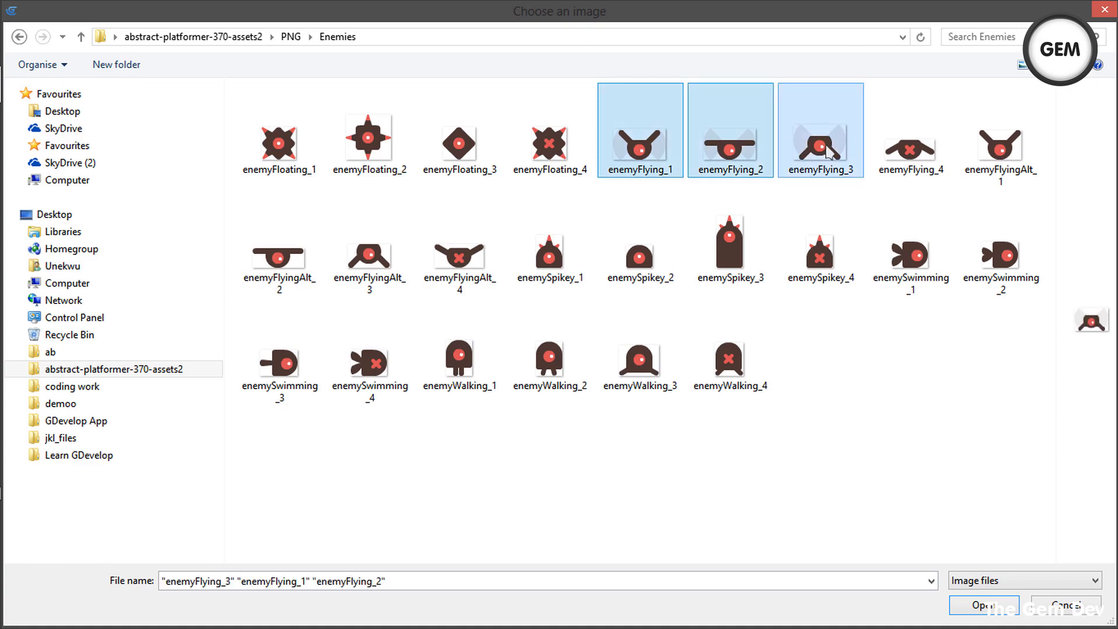
left_click(978, 604)
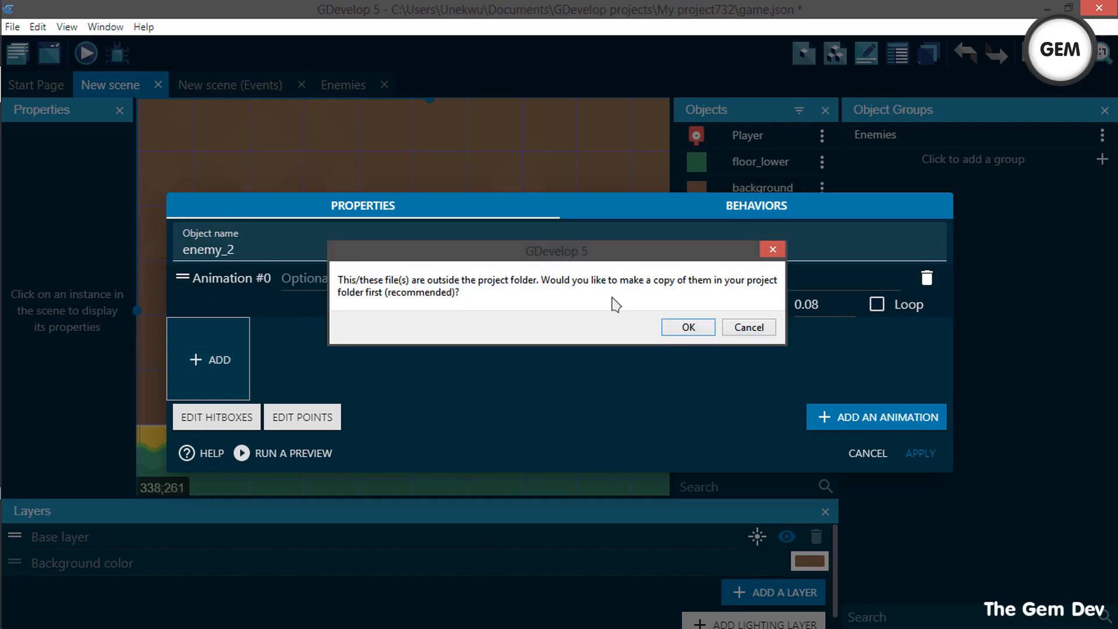
left_click(693, 327)
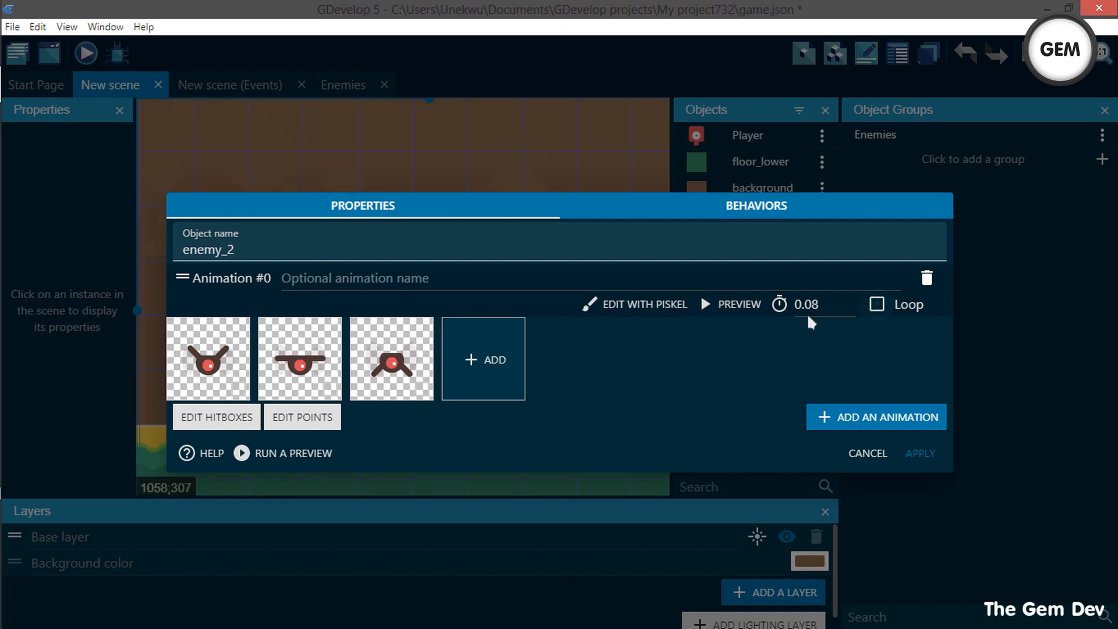
Make the flying animation of enemy_2 loop and set its speed to 6 FPS
left_click(877, 304)
left_click(730, 304)
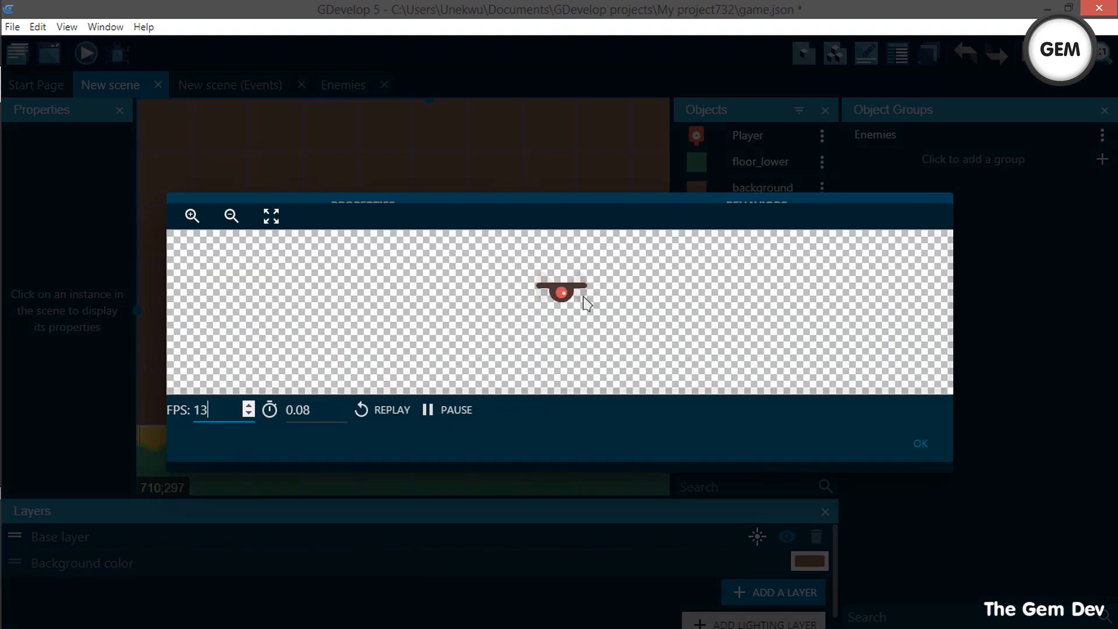
key("BackSpace")
key("BackSpace")
type("6")
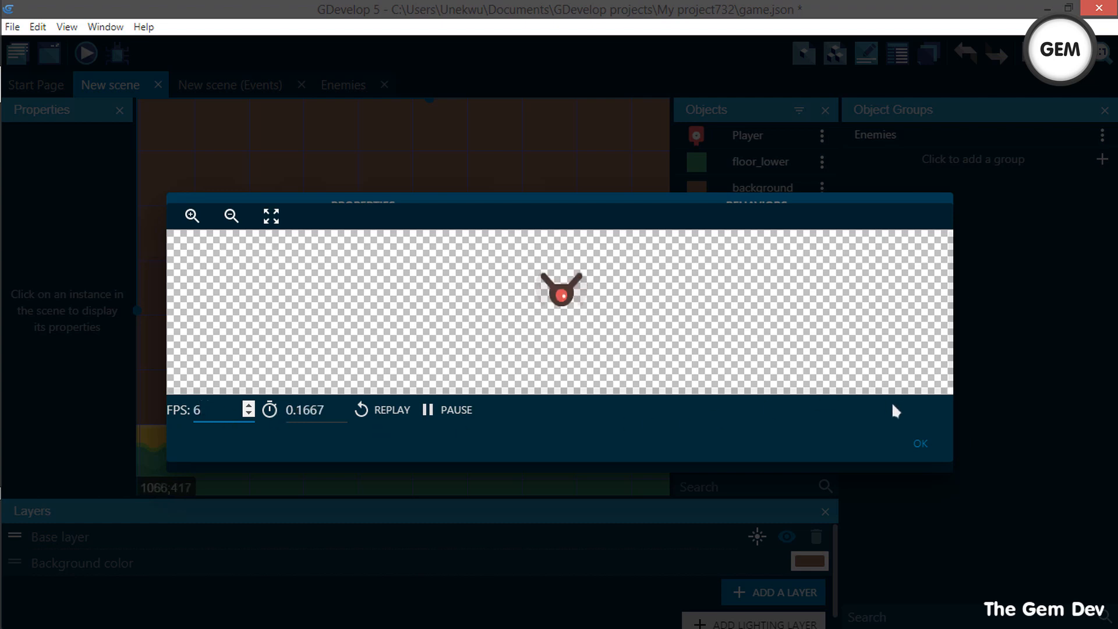
left_click(921, 444)
Add a second animation to enemy_2 with the image enemyFlying_4 and apply the object changes
left_click(871, 417)
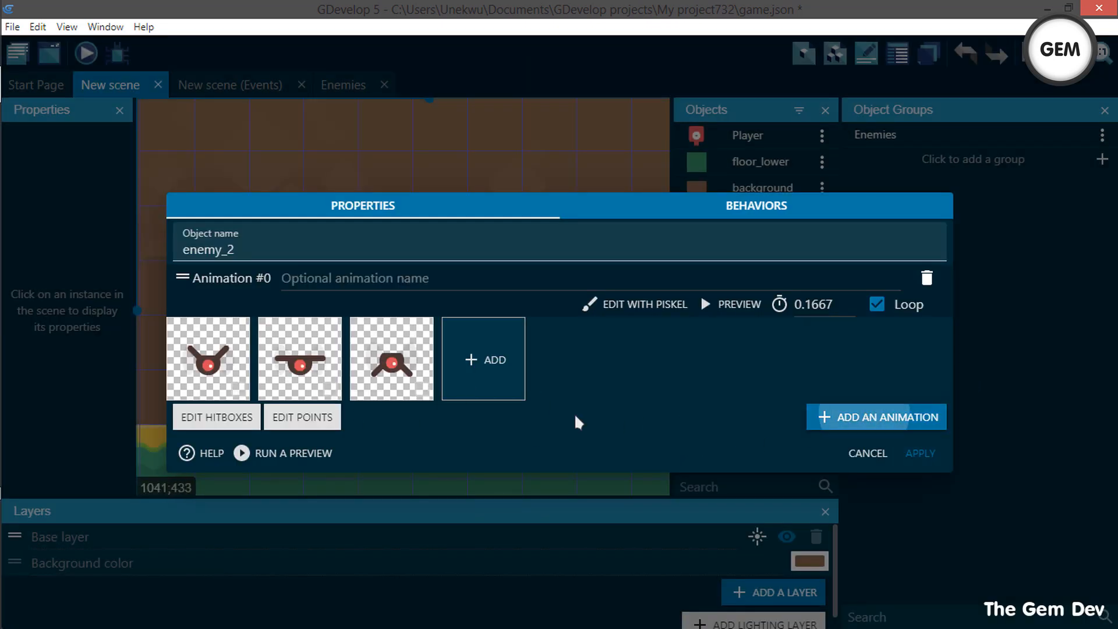
left_click(245, 429)
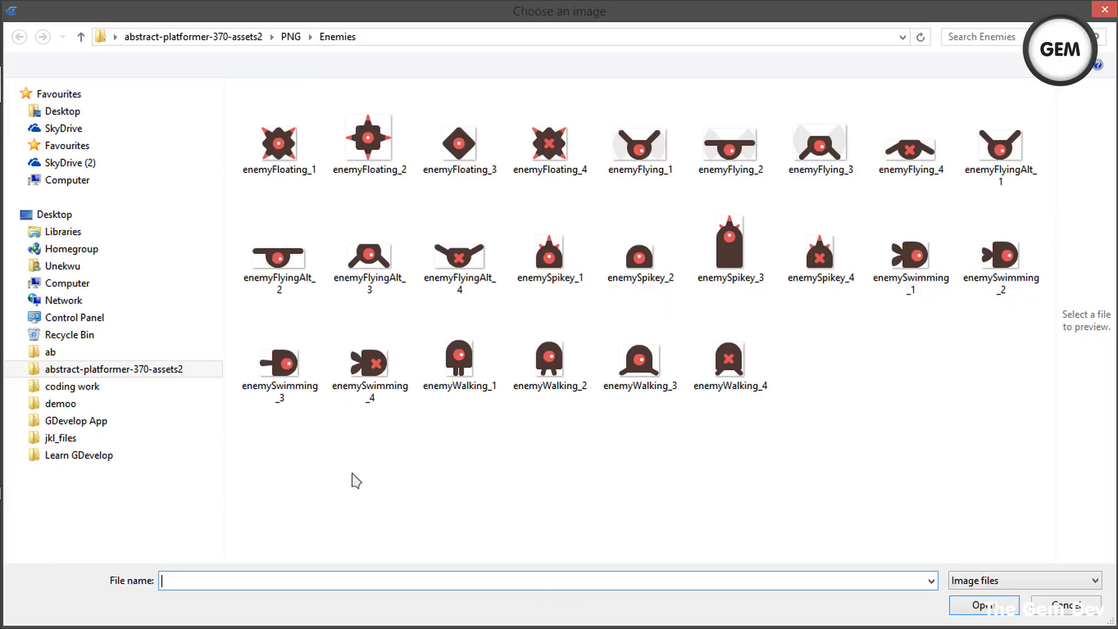
double_click(911, 150)
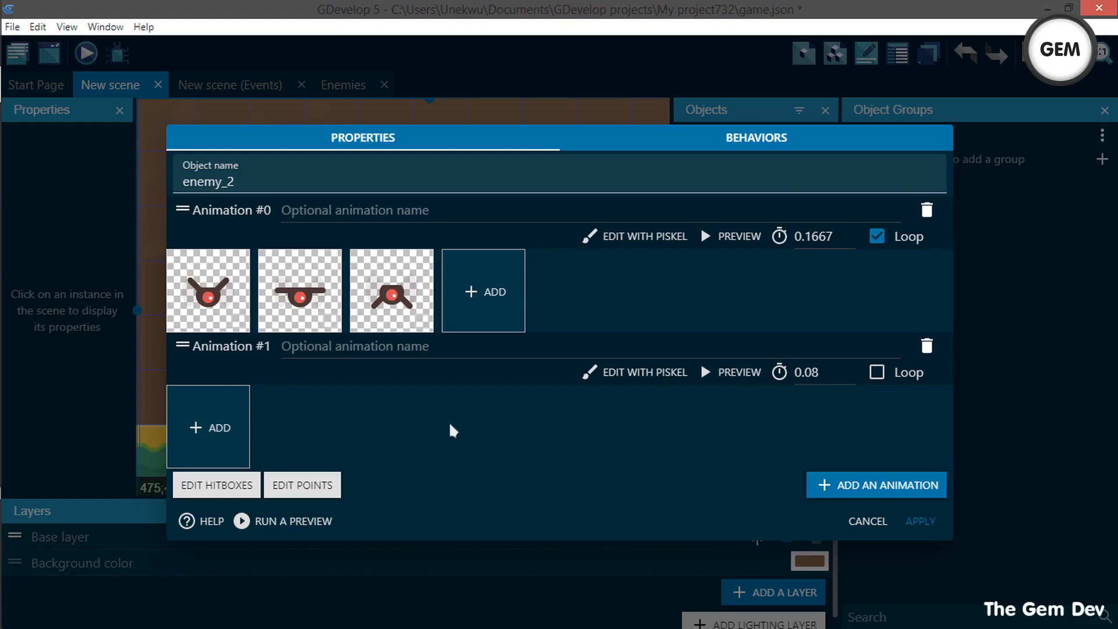
left_click(681, 324)
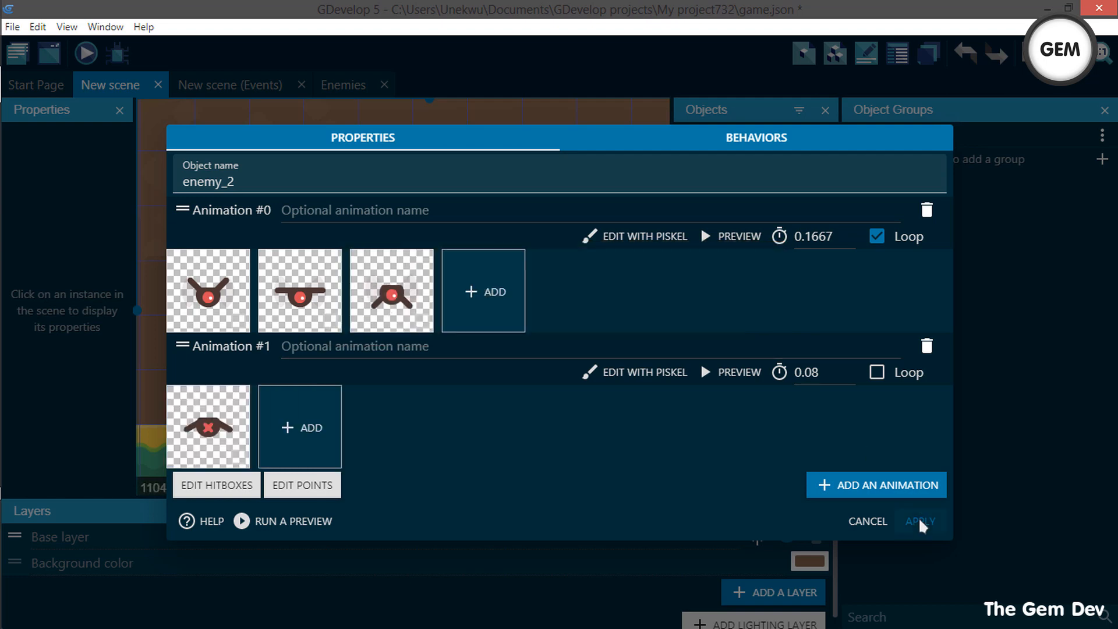
left_click(920, 522)
Place enemy_2 above the middle platform at about X 1280, Y 128, with a Right marker to its left and a Left marker to its right
scroll(463, 252, "down", 3)
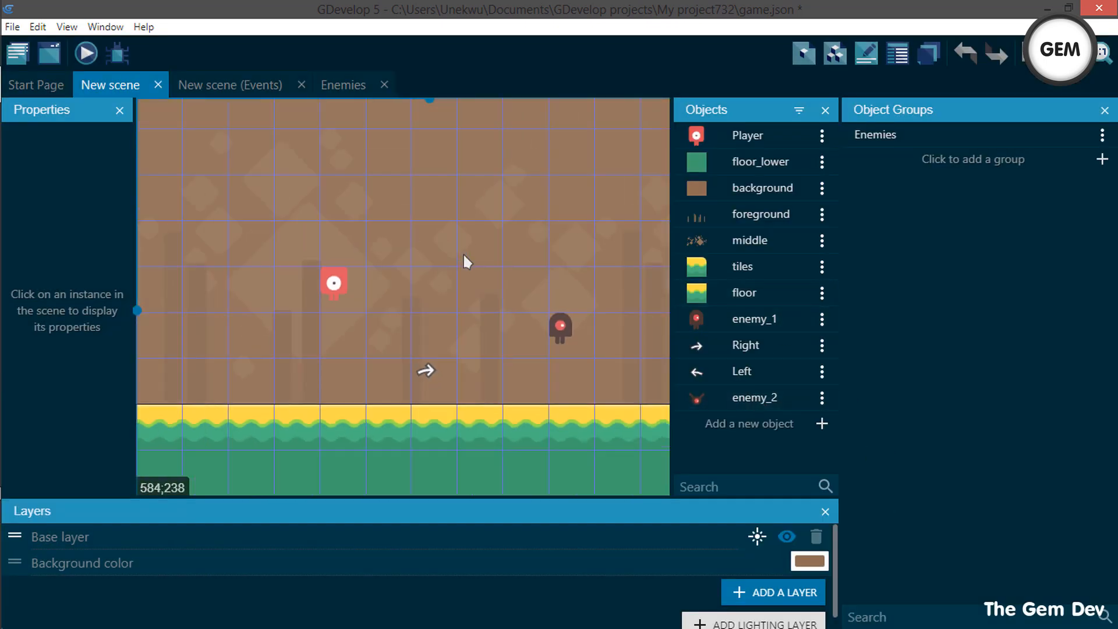
middle_click_drag(506, 265, 261, 301)
scroll(498, 288, "down", 5)
middle_click_drag(613, 262, 464, 275)
scroll(467, 283, "up", 1)
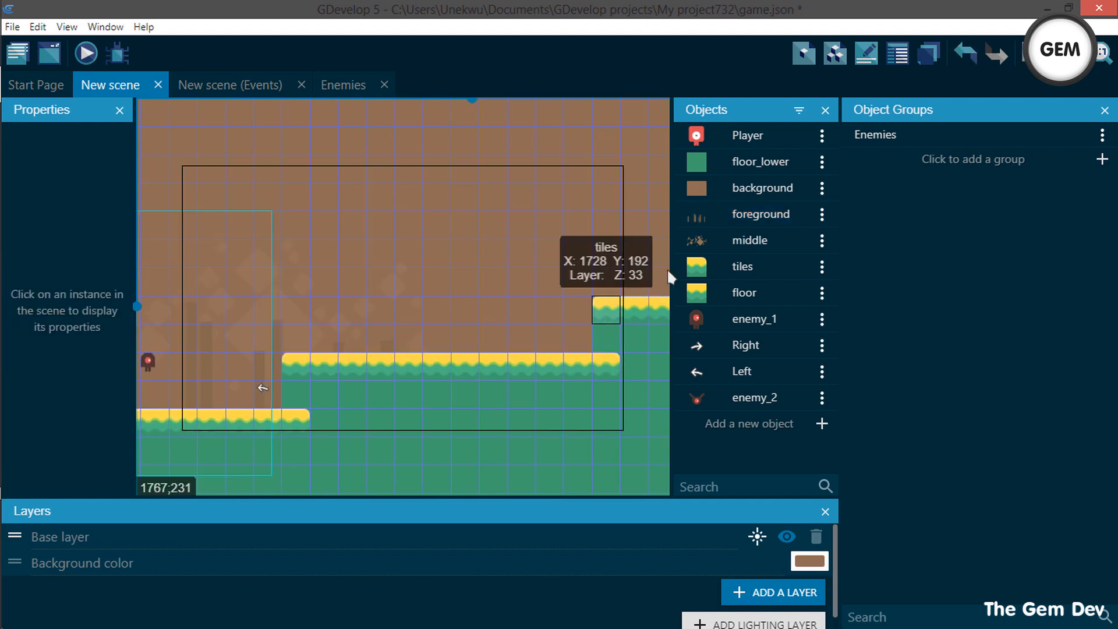
left_click_drag(751, 397, 409, 274)
left_click_drag(705, 373, 576, 283)
left_click_drag(731, 344, 294, 282)
left_click(408, 279)
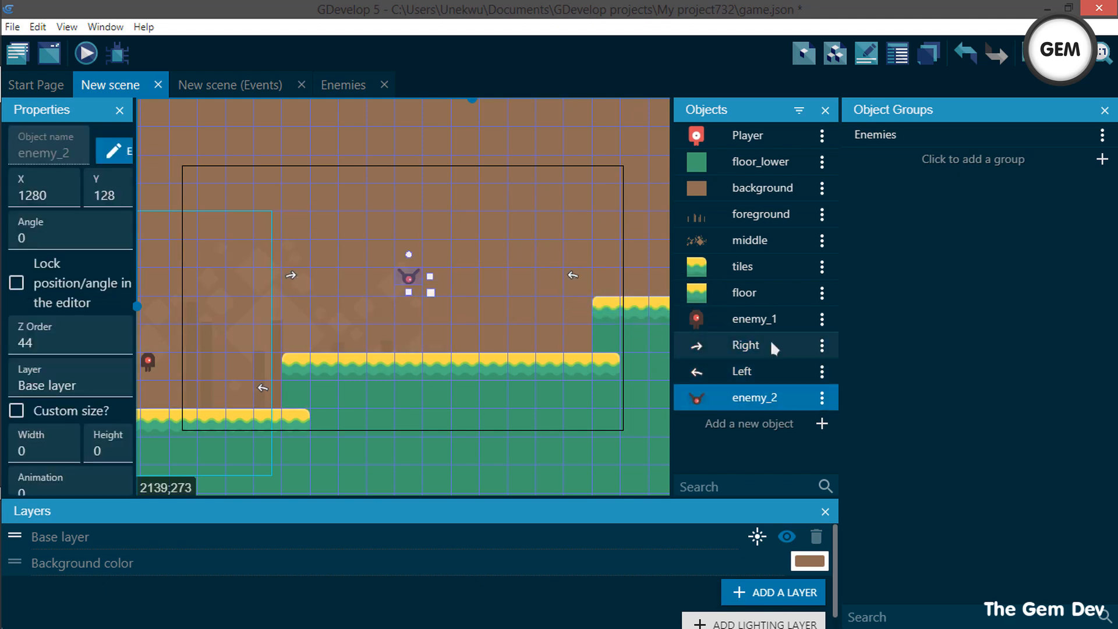
Add the Platformer character behavior to enemy_2 with default controls disabled, and apply it
double_click(724, 397)
left_click(728, 140)
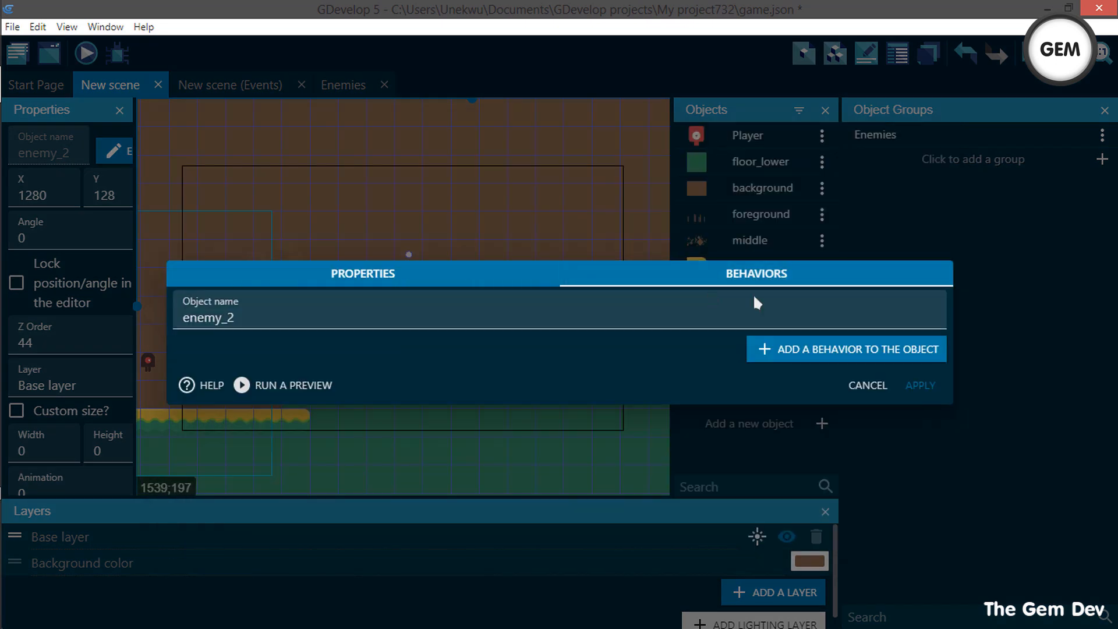
left_click(827, 351)
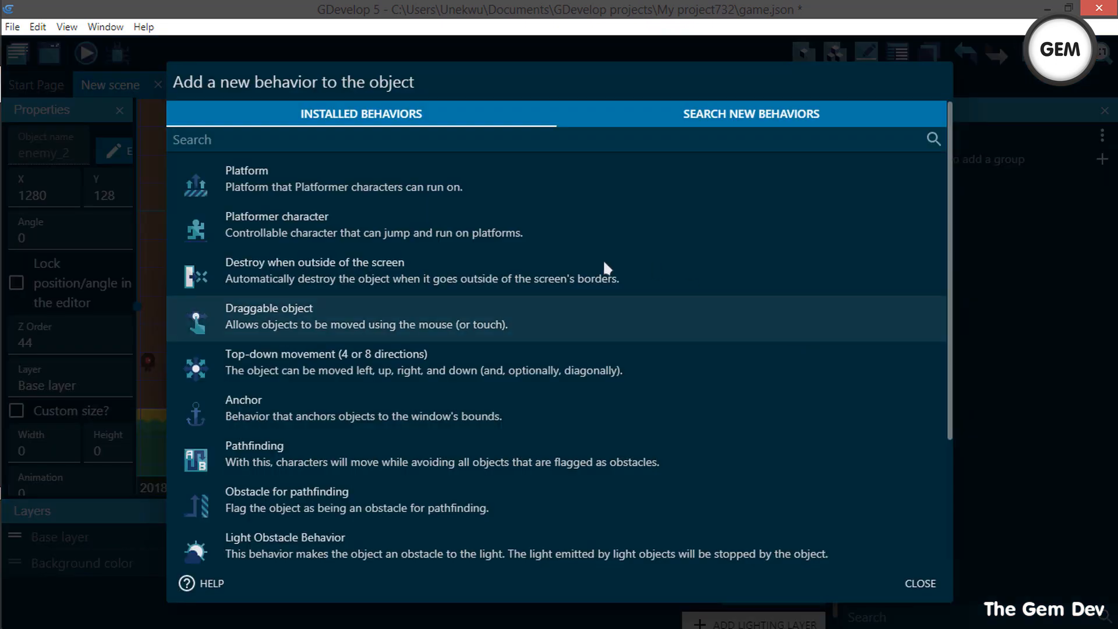
left_click(421, 212)
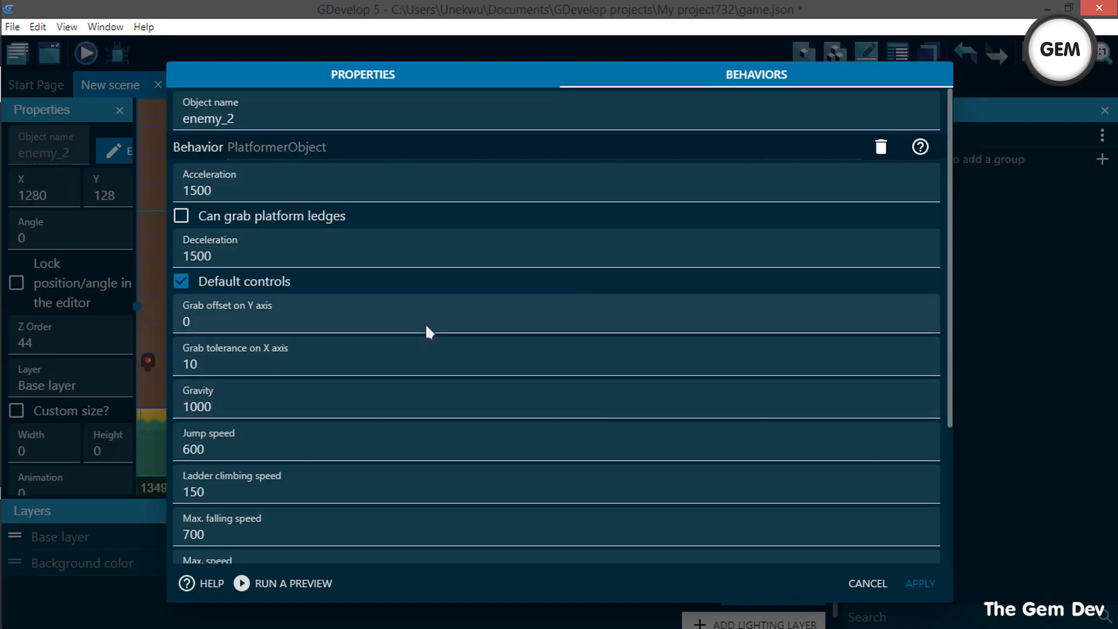
left_click(232, 280)
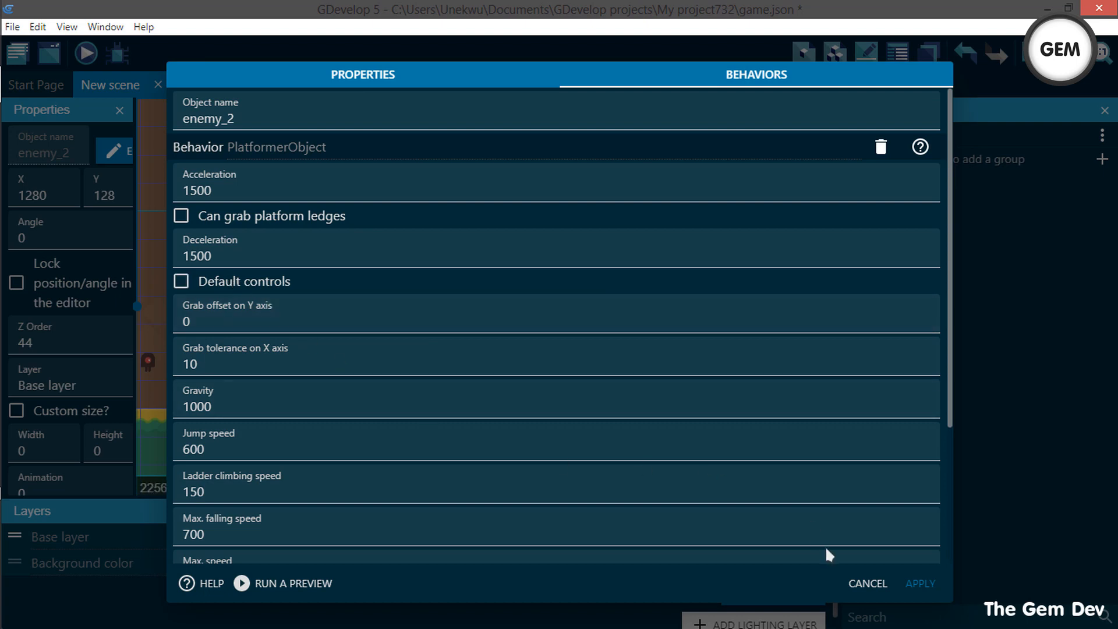
left_click(917, 583)
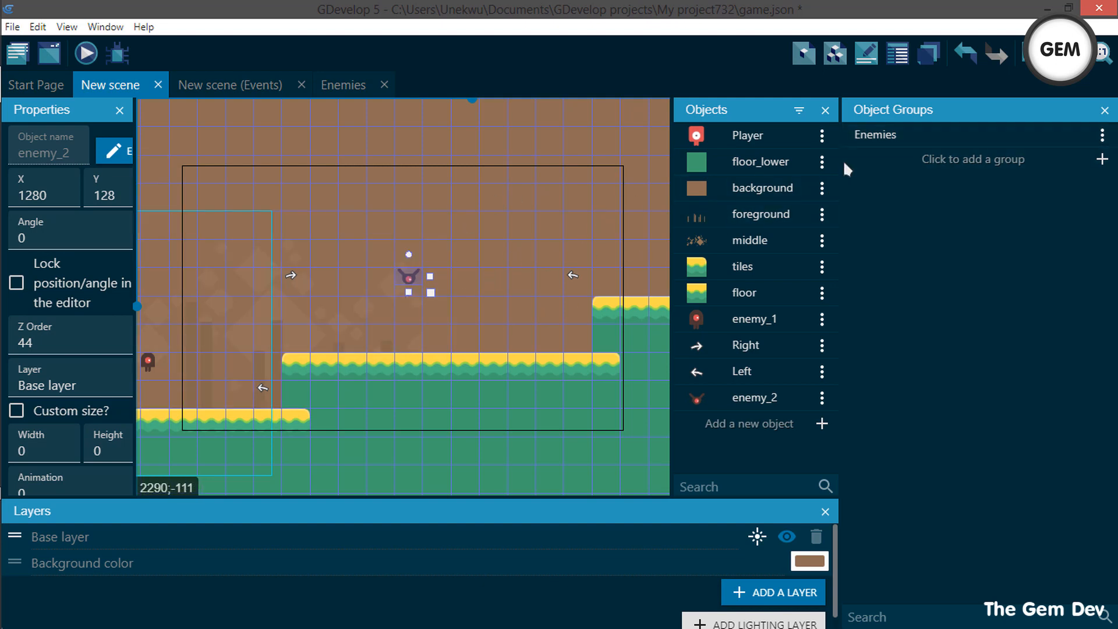
Add enemy_2 to the Enemies object group and apply the change
left_click(871, 144)
left_click(971, 109)
left_click(891, 136)
left_click(367, 381)
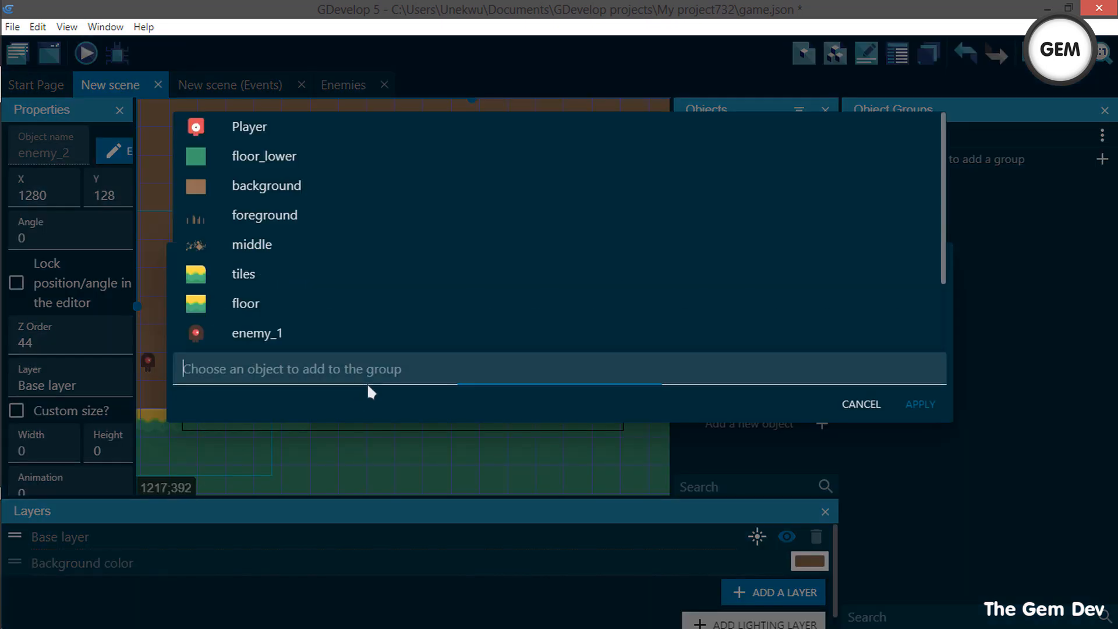
scroll(326, 291, "down", 2)
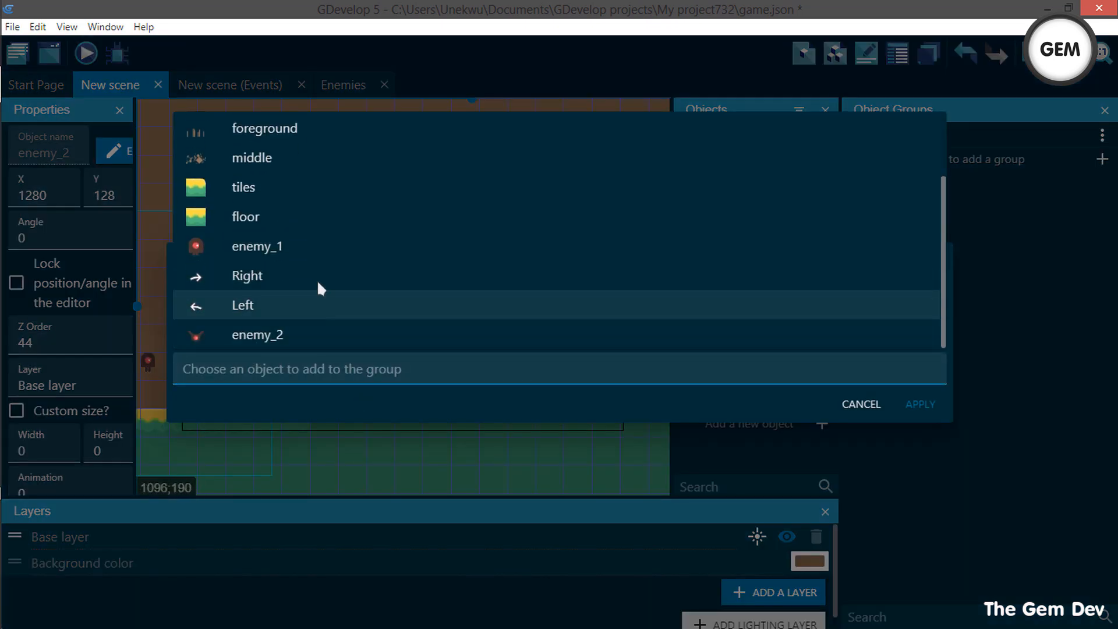
left_click(307, 334)
left_click(919, 415)
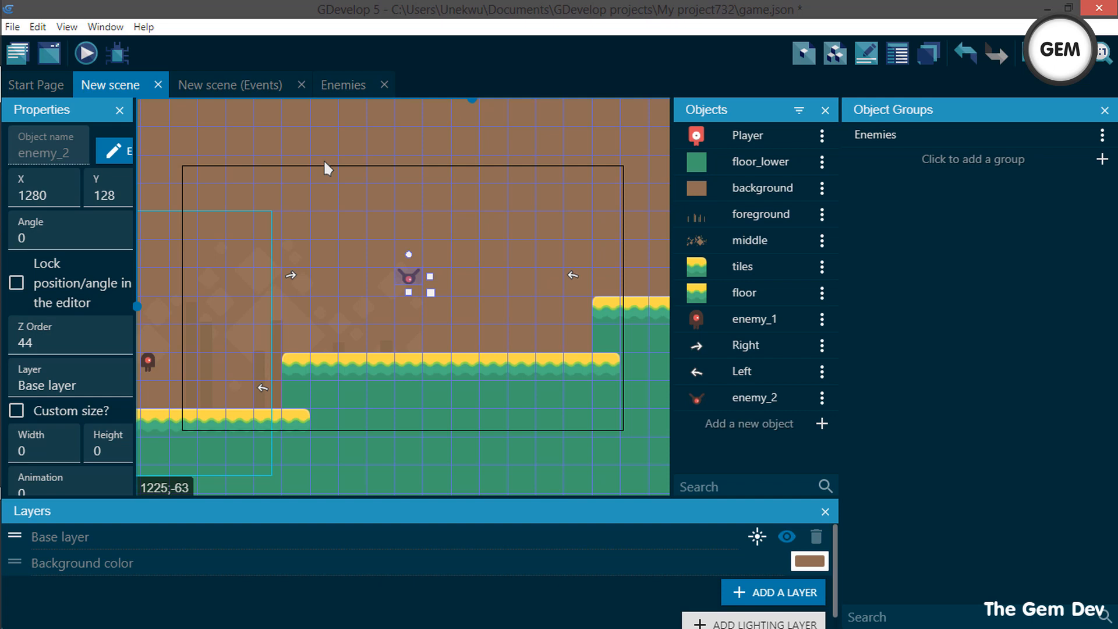
left_click(337, 220)
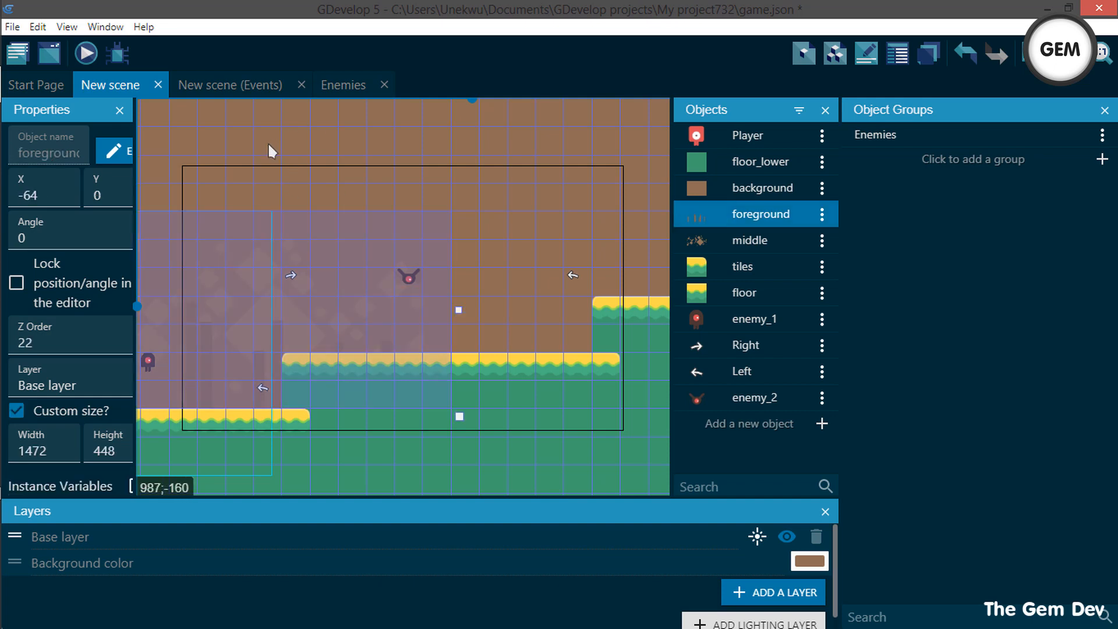
Add a new event at the start of the Enemies events with the condition At the beginning of the scene
left_click(339, 81)
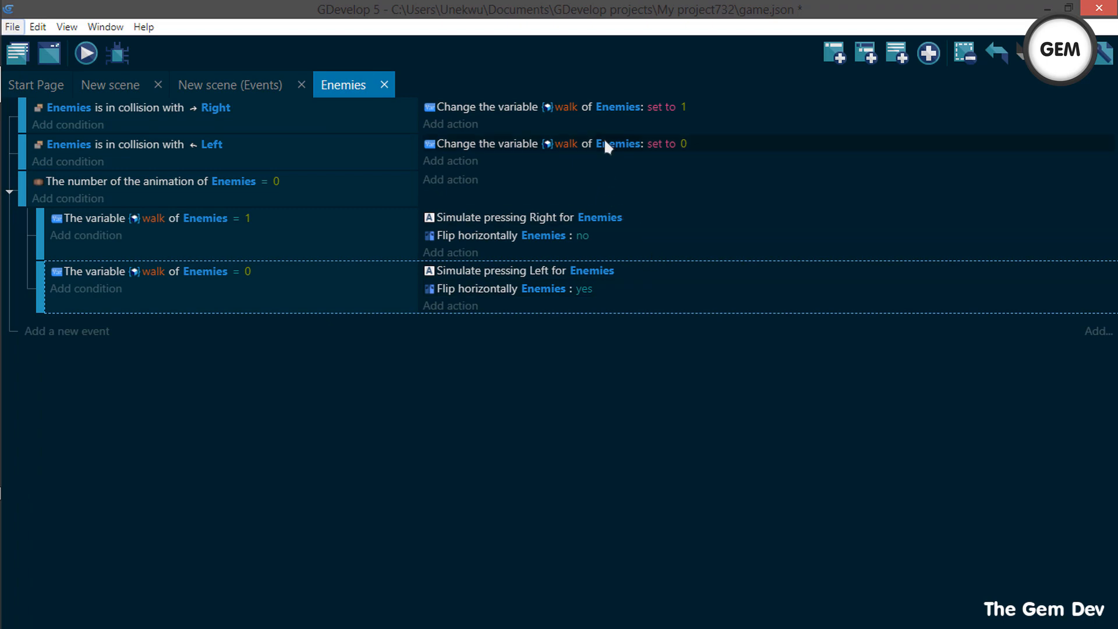
left_click(617, 123)
left_click(833, 53)
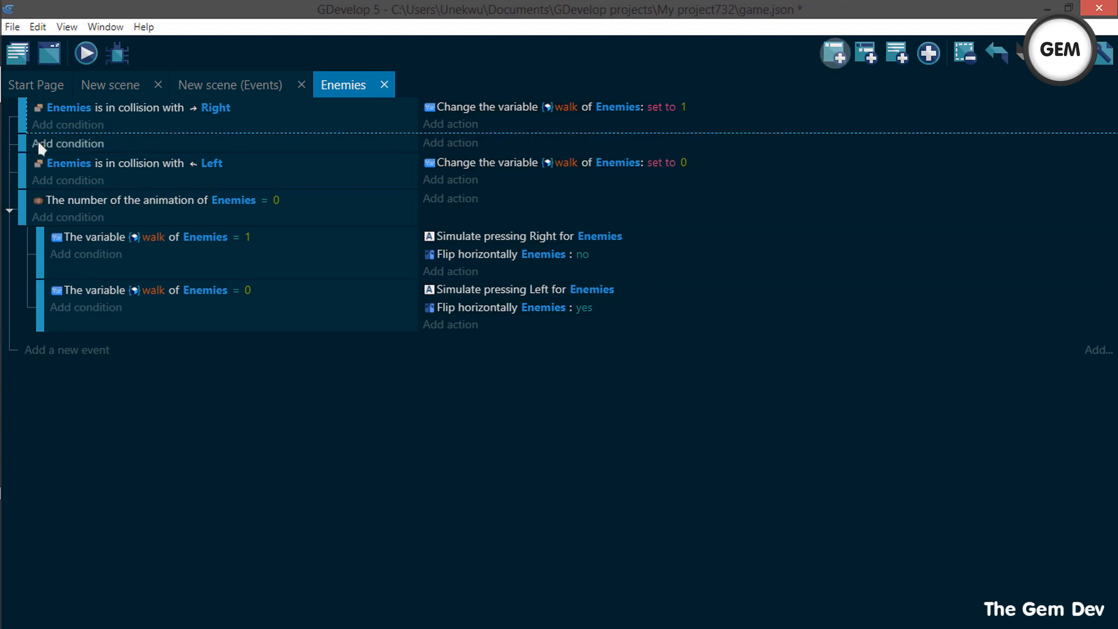
left_click_drag(23, 141, 87, 107)
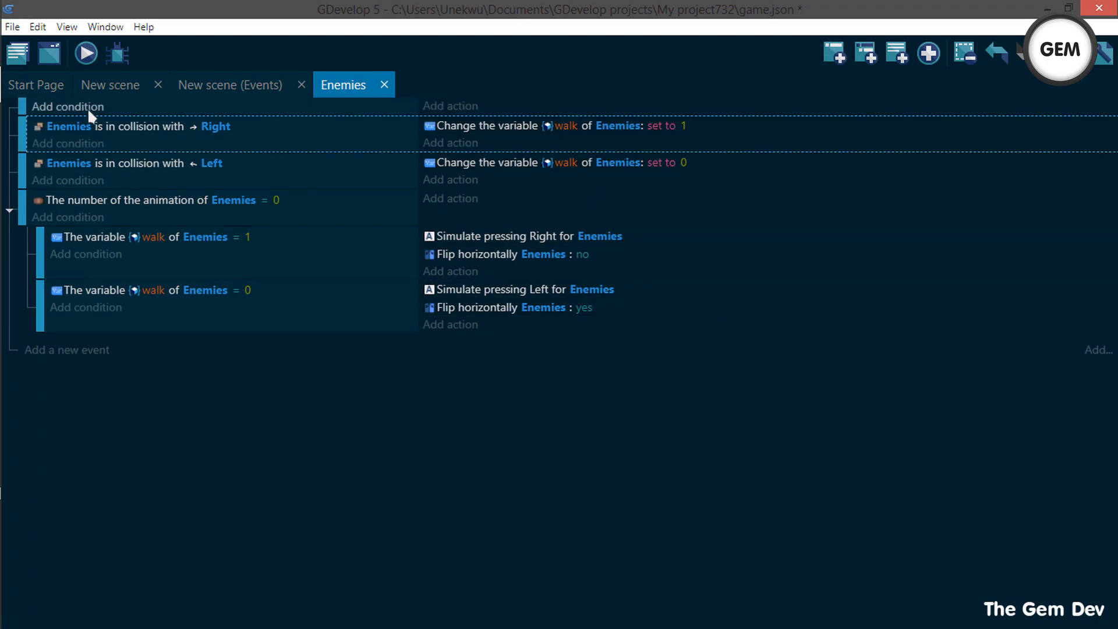
left_click(88, 107)
type("beg")
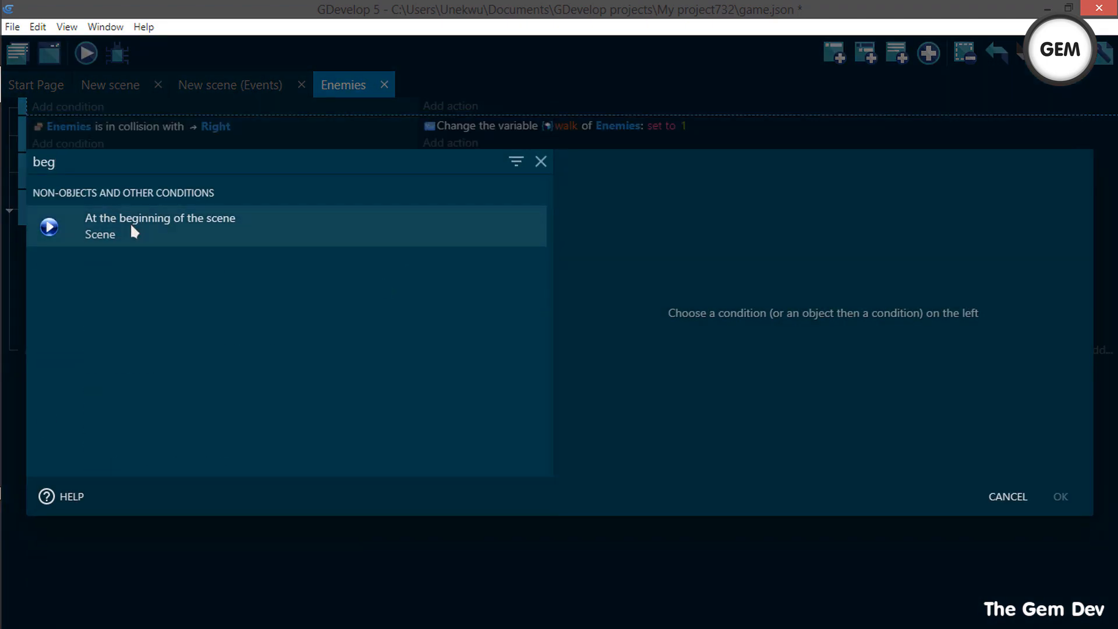
left_click(133, 231)
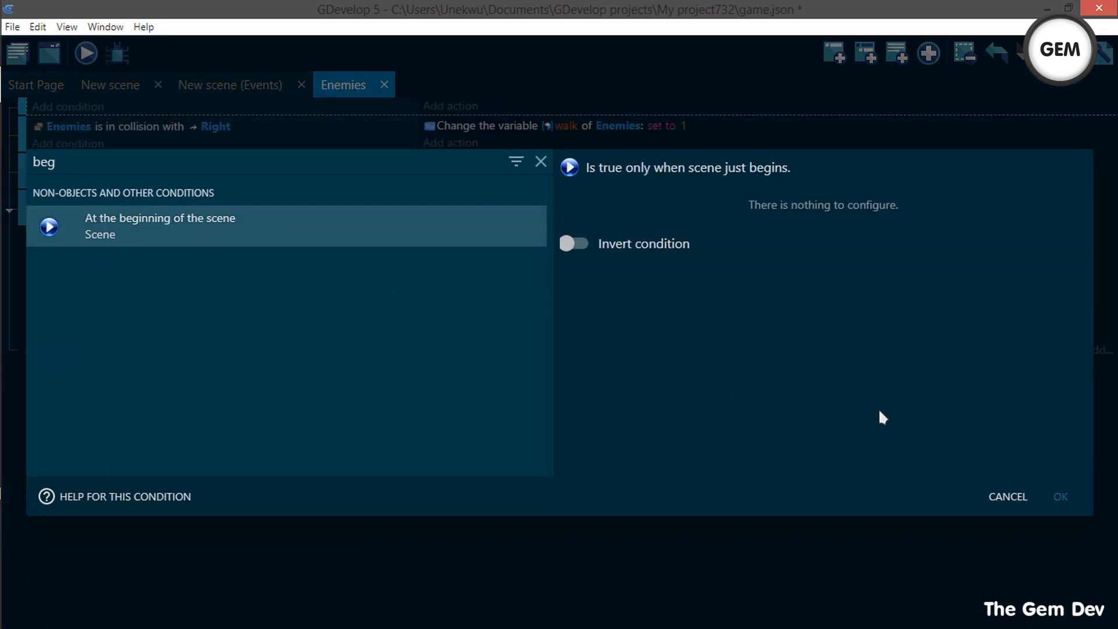
left_click(1055, 494)
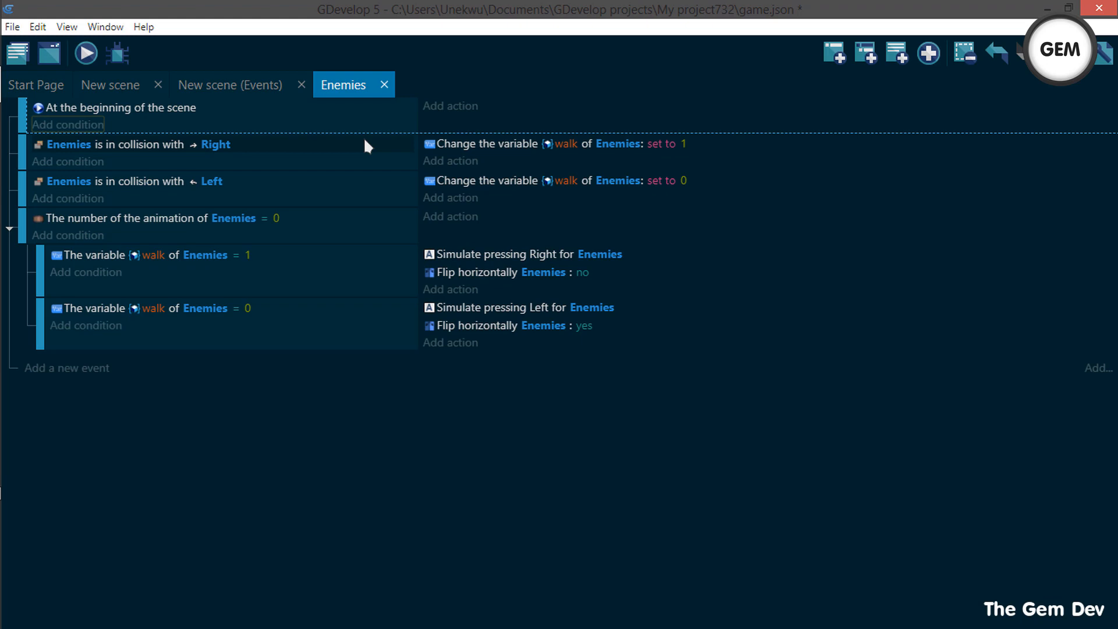
Add an action to the scene-beginning event that deactivates the PlatformerObject behavior of enemy_2
left_click(438, 105)
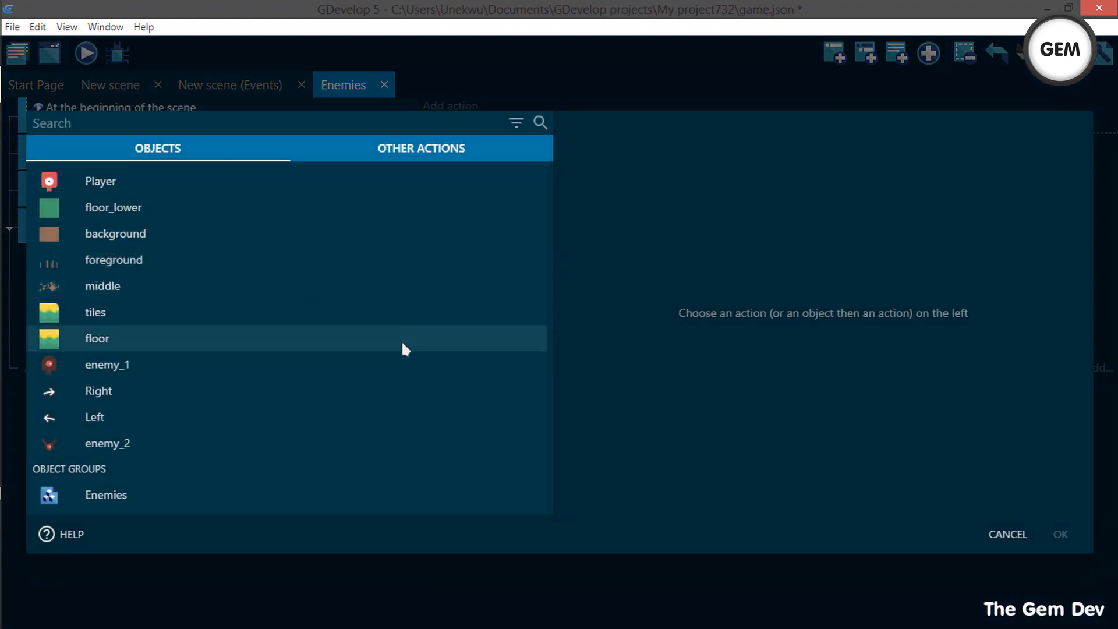
left_click(104, 441)
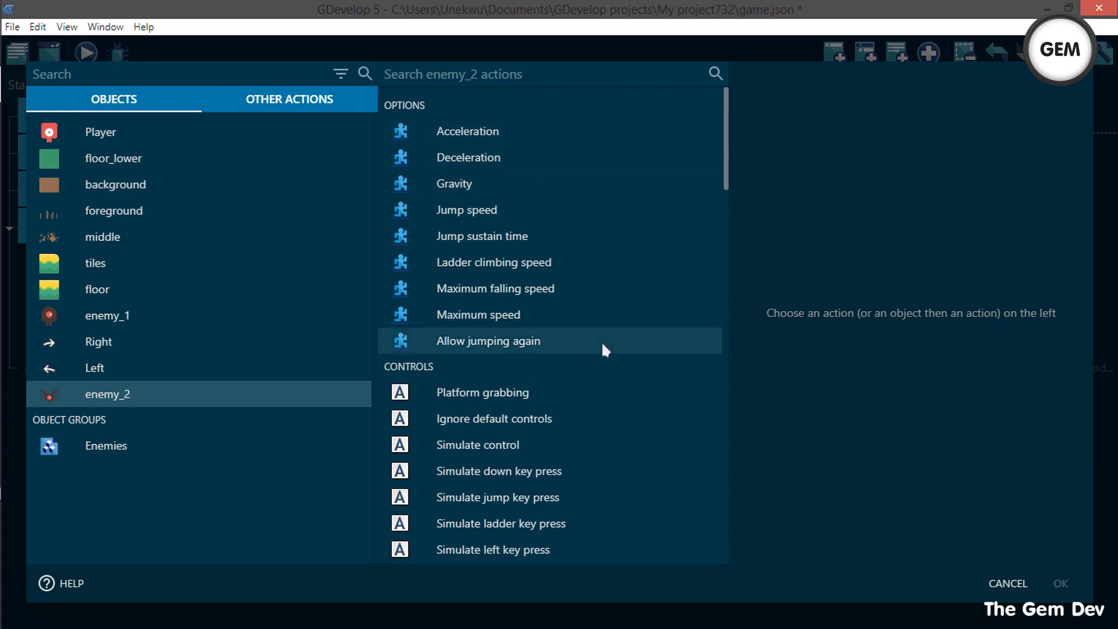
type("beha")
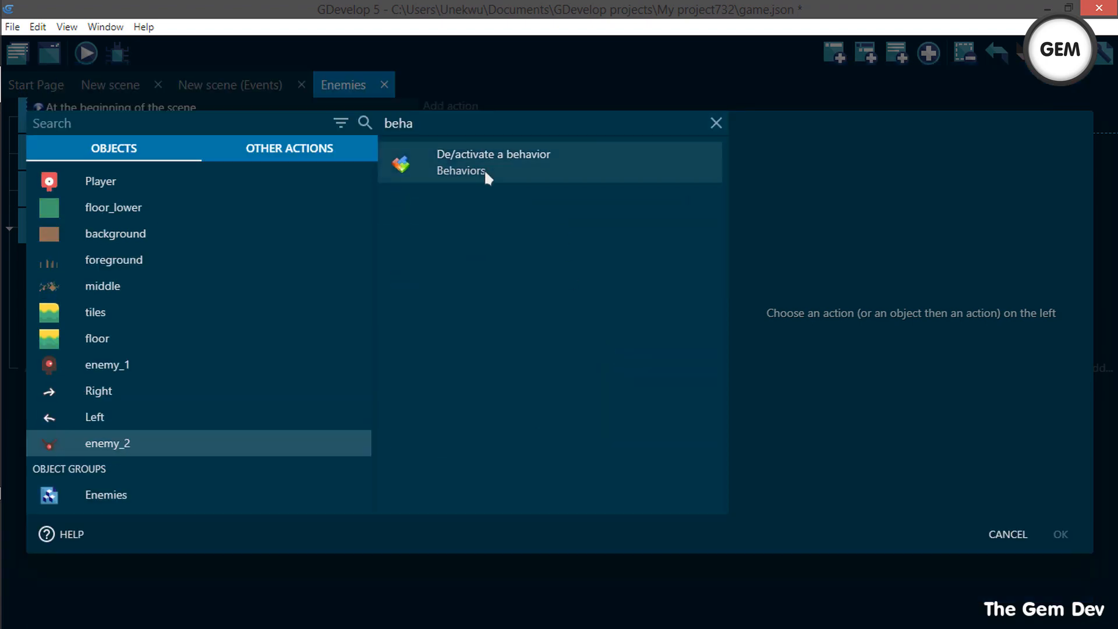
left_click(485, 173)
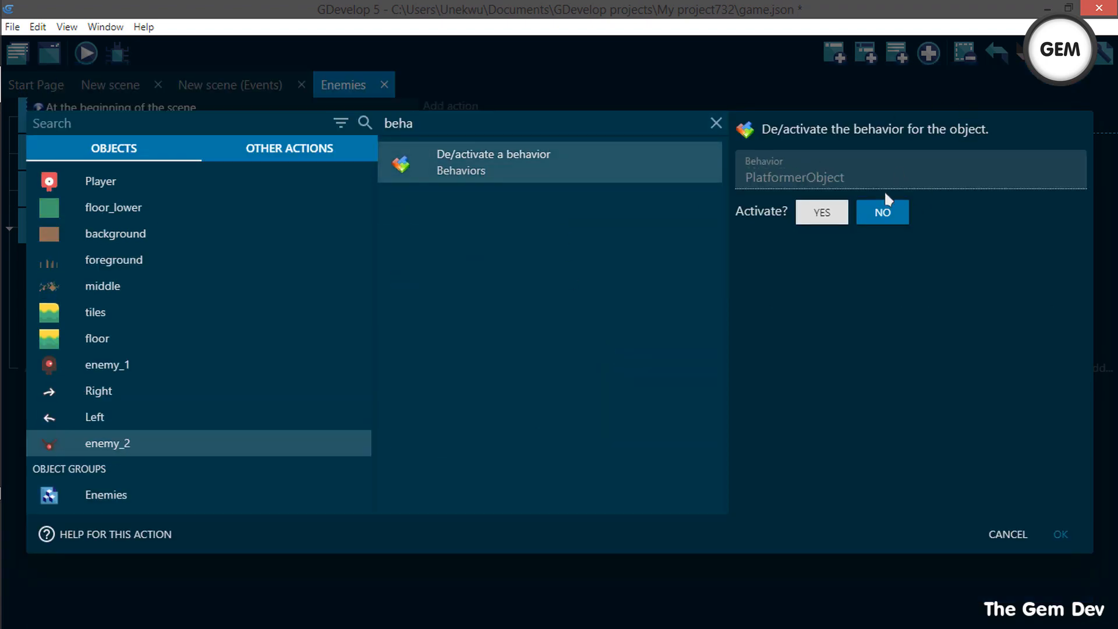
left_click(1060, 534)
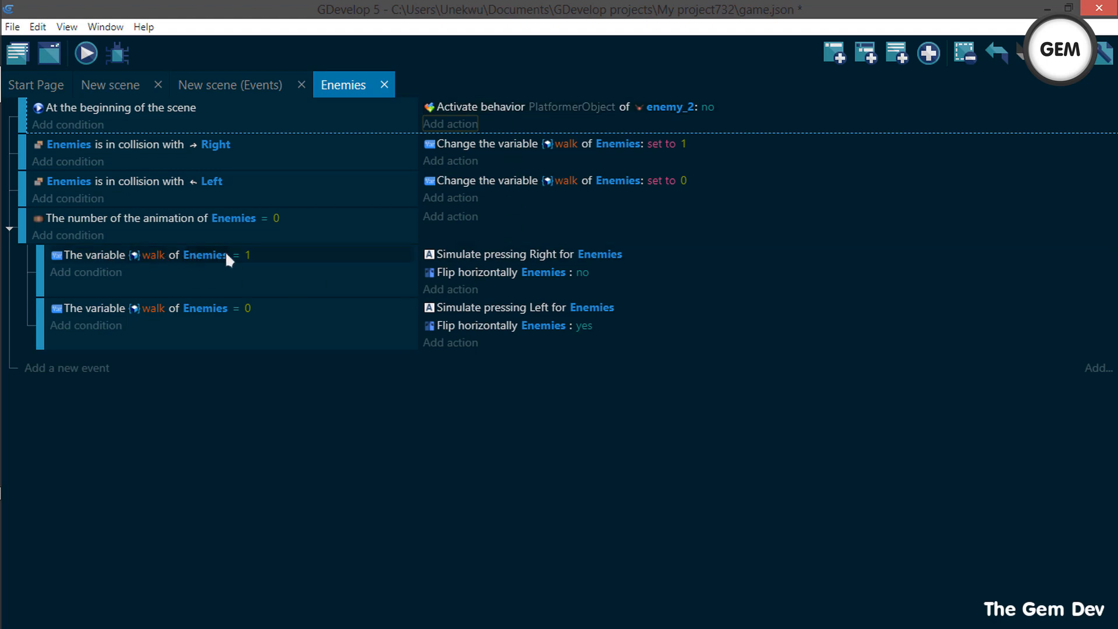
Add an instant force to enemy_2 in the walk = 1 event, with speed 300 on the X axis and 0 on the Y axis
left_click(449, 291)
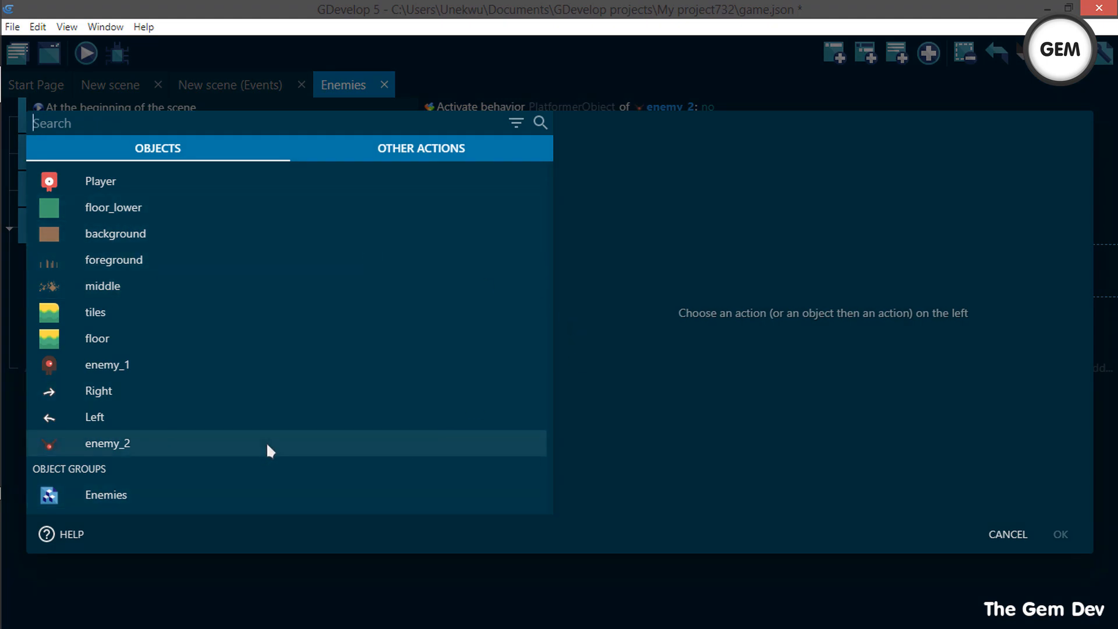
type("for")
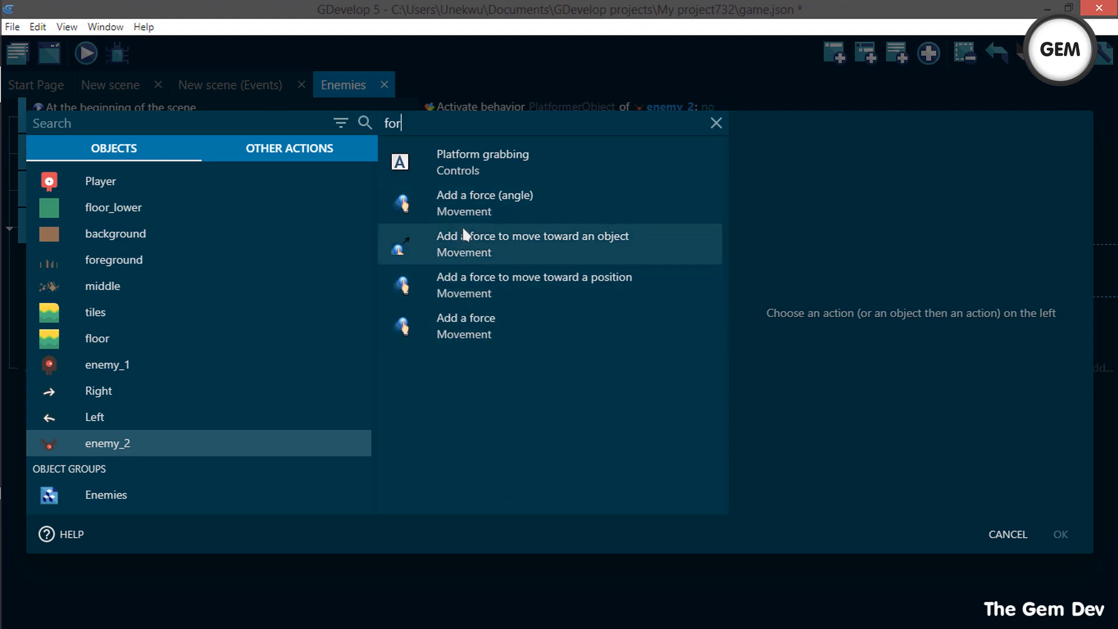
left_click(450, 323)
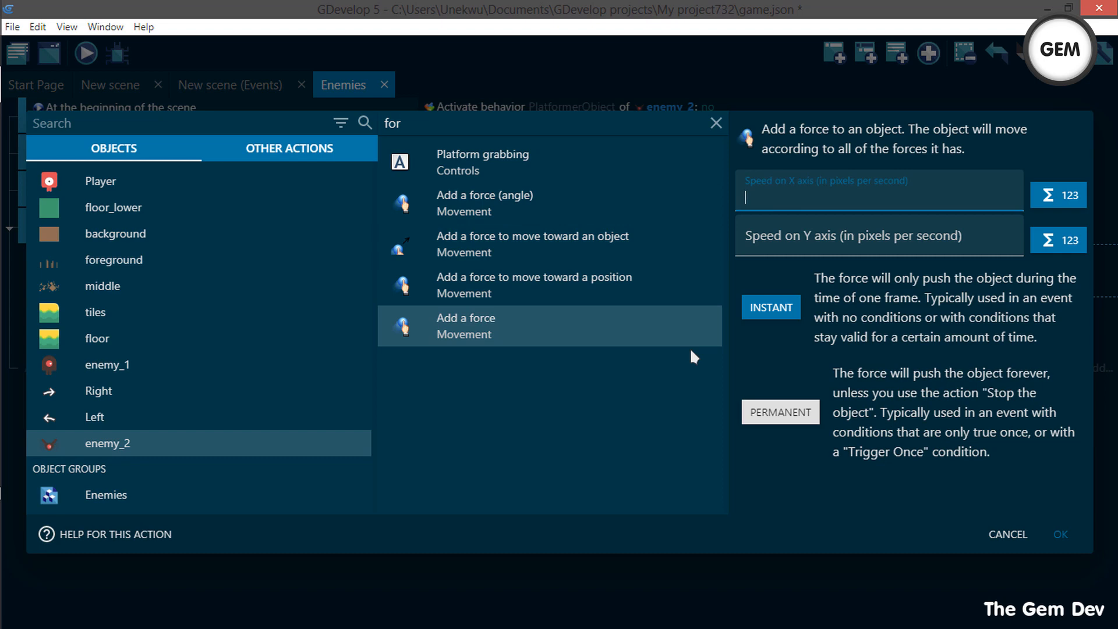
left_click(822, 196)
type("300")
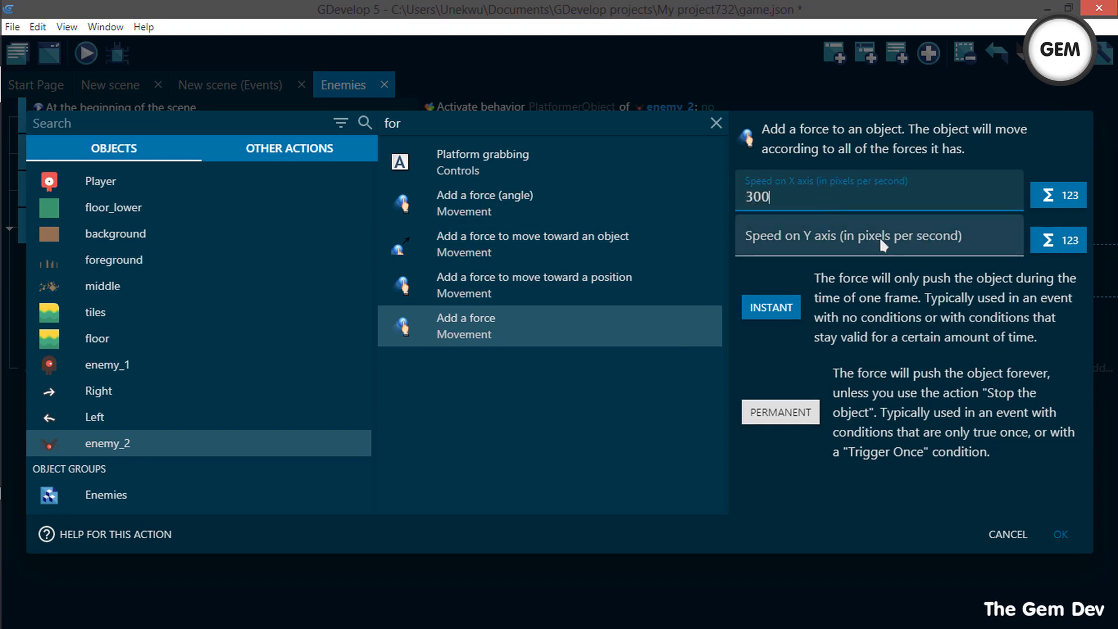
left_click(879, 236)
type("0")
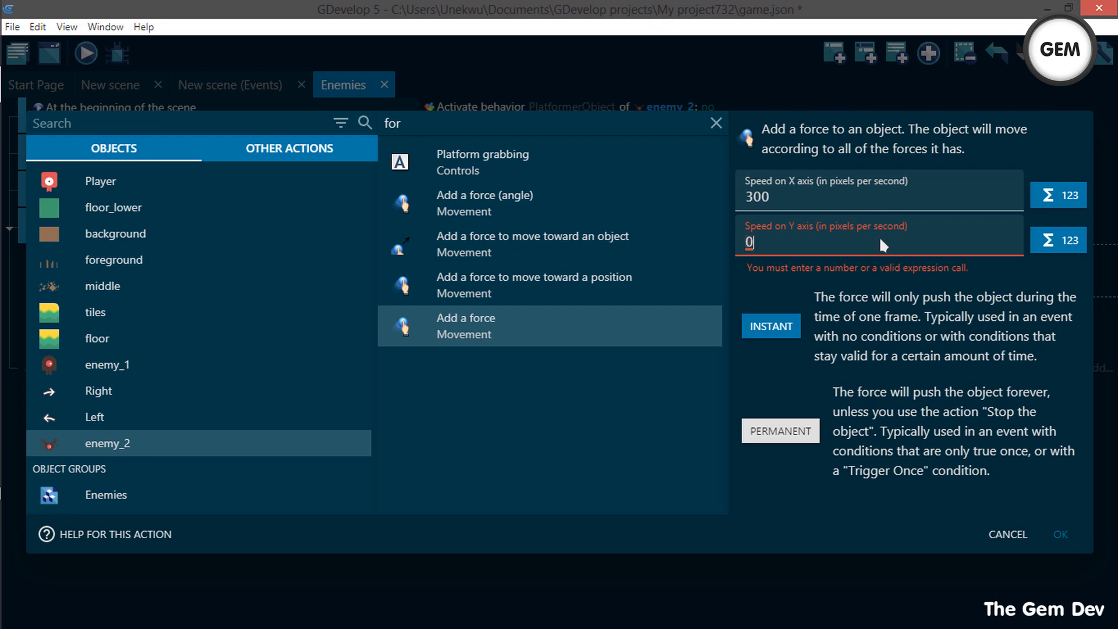
left_click(1067, 536)
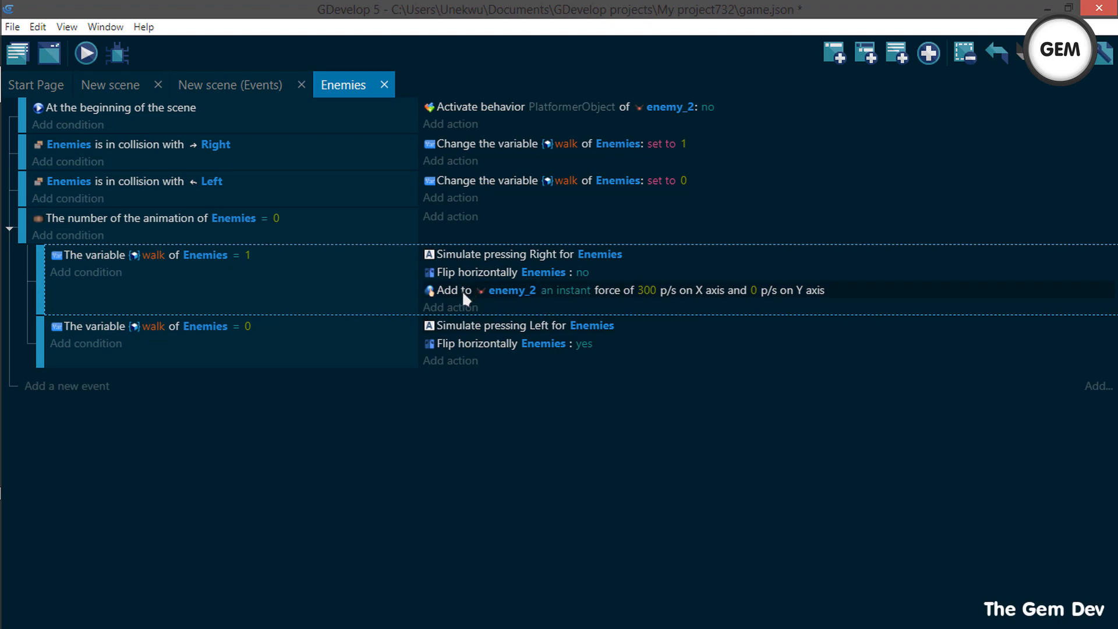
Copy the enemy_2 force action into the walk = 0 event
left_click(439, 293)
right_click(436, 291)
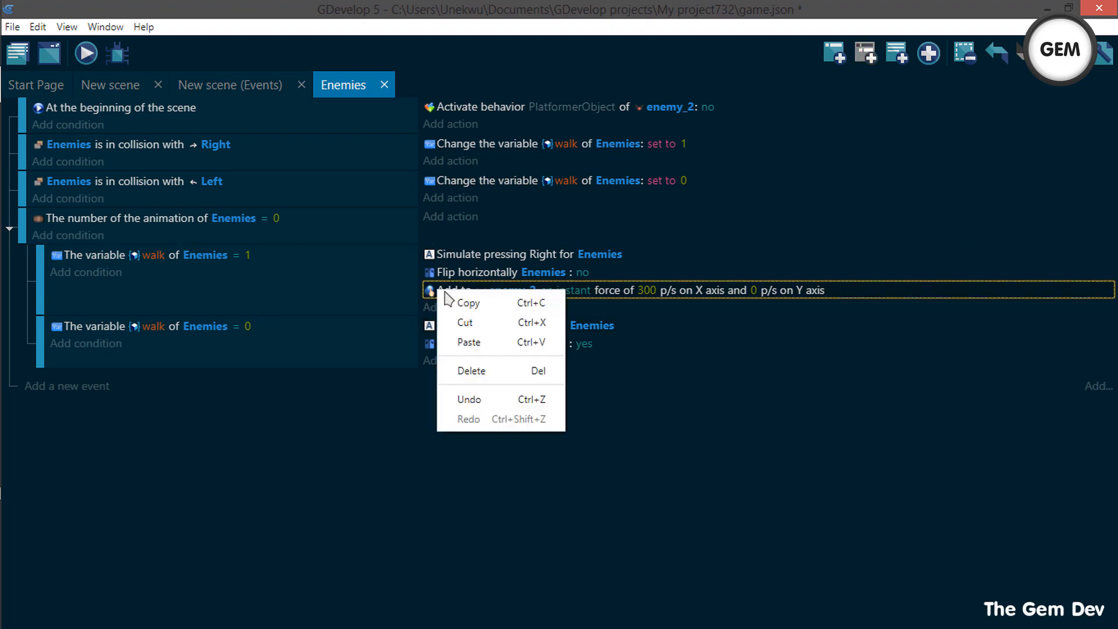
left_click(447, 303)
left_click(495, 357)
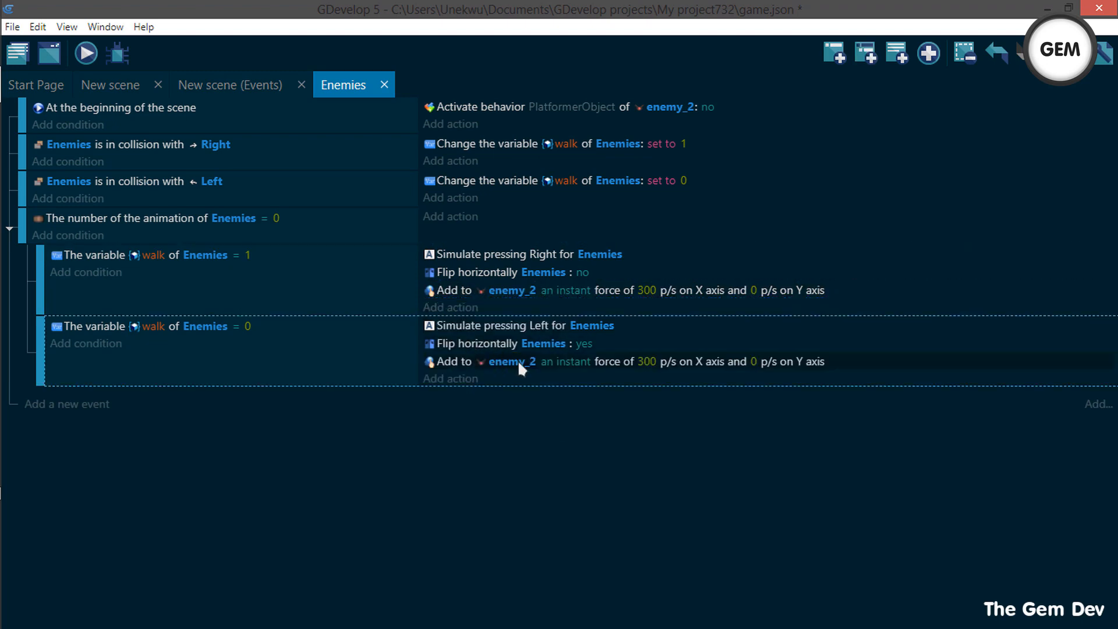
Set the X-axis speed of the enemy_2 force in the walk = 0 event to -300
left_click(644, 358)
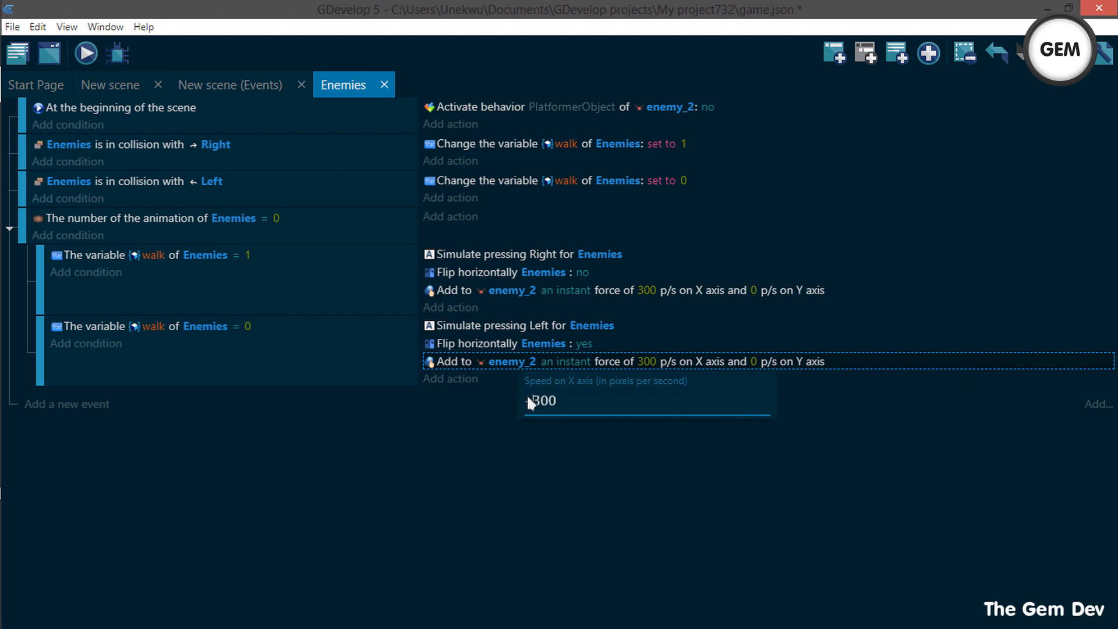
type("-")
key("Delete")
key("Delete")
key("Delete")
type("foreground.")
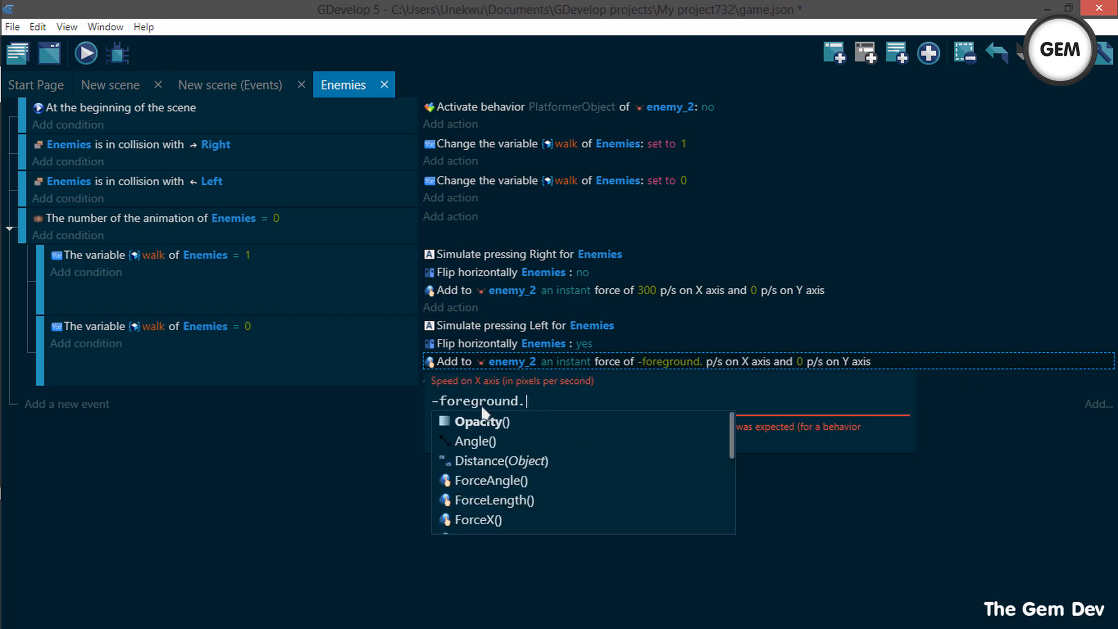
left_click_drag(527, 406, 442, 409)
key("BackSpace")
type("300")
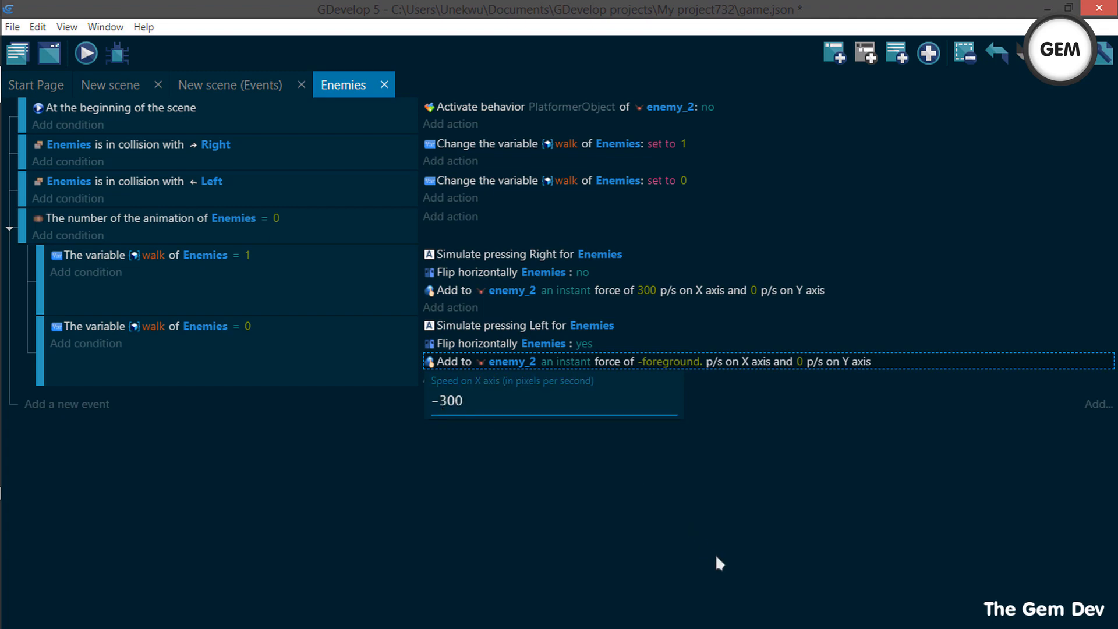
key("Return")
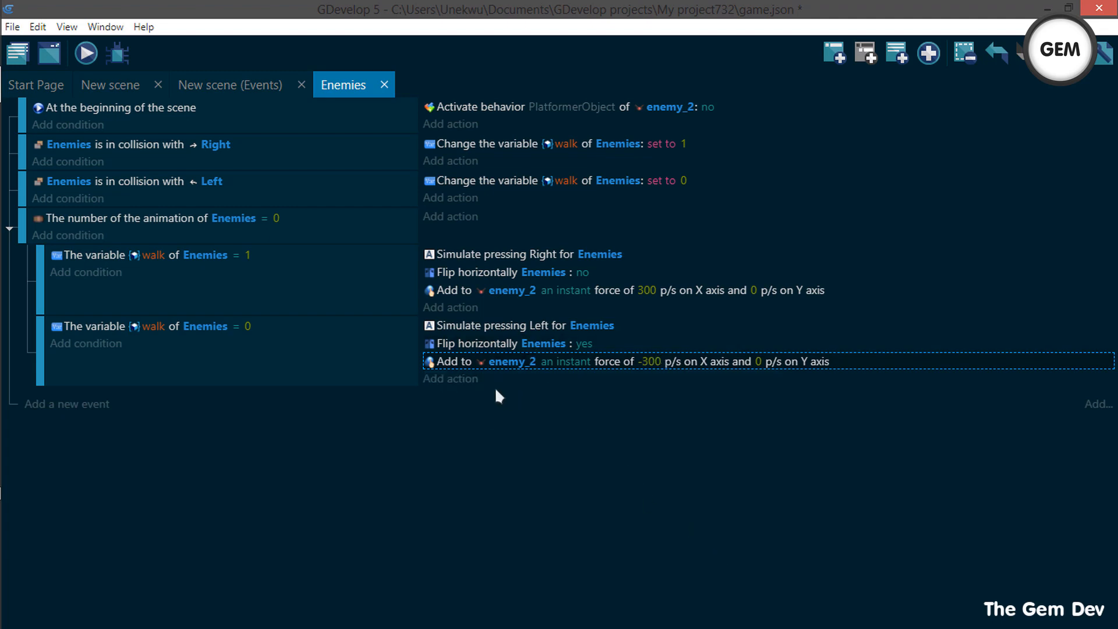
Preview the game and move the player near the flying enemy to examine its patrol between the arrow markers, closing the preview at the end
left_click(93, 51)
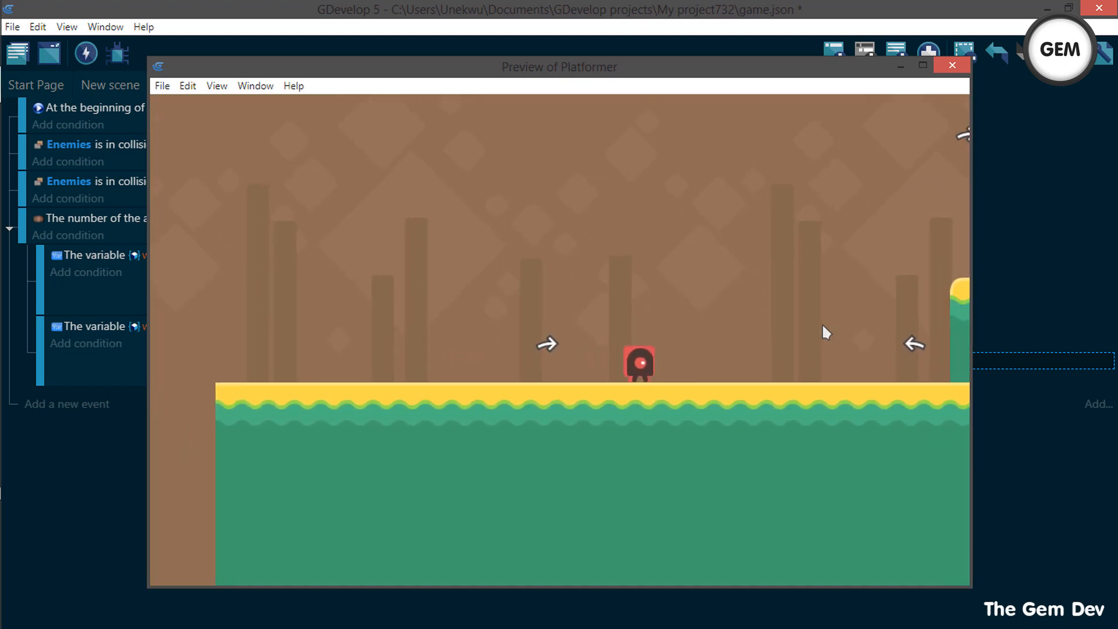
key("Right")
key("space")
key("space")
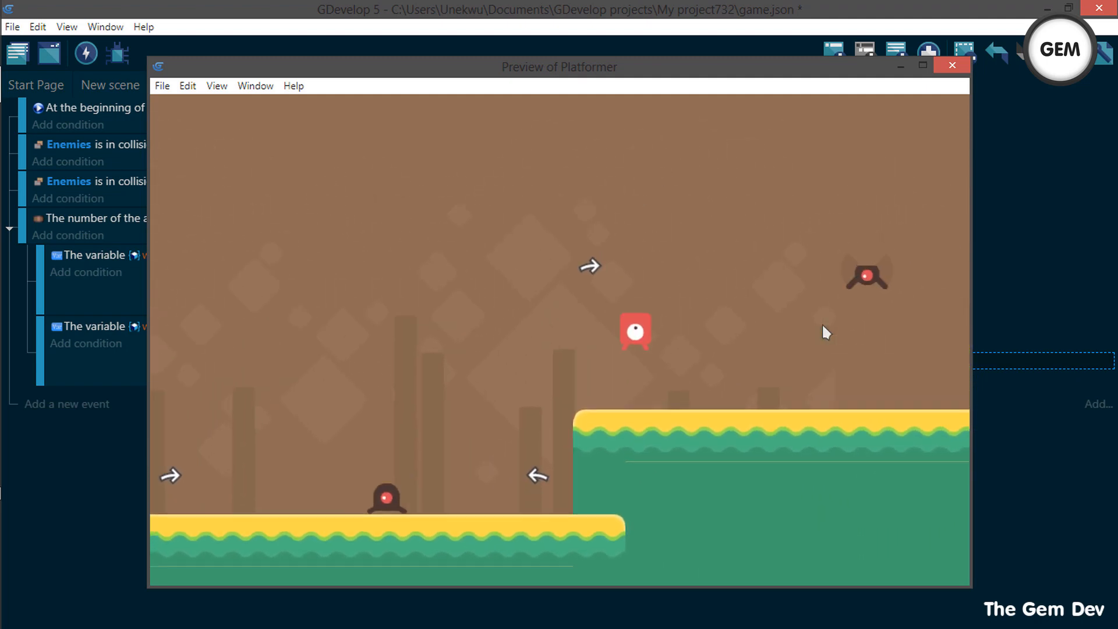
key("Right")
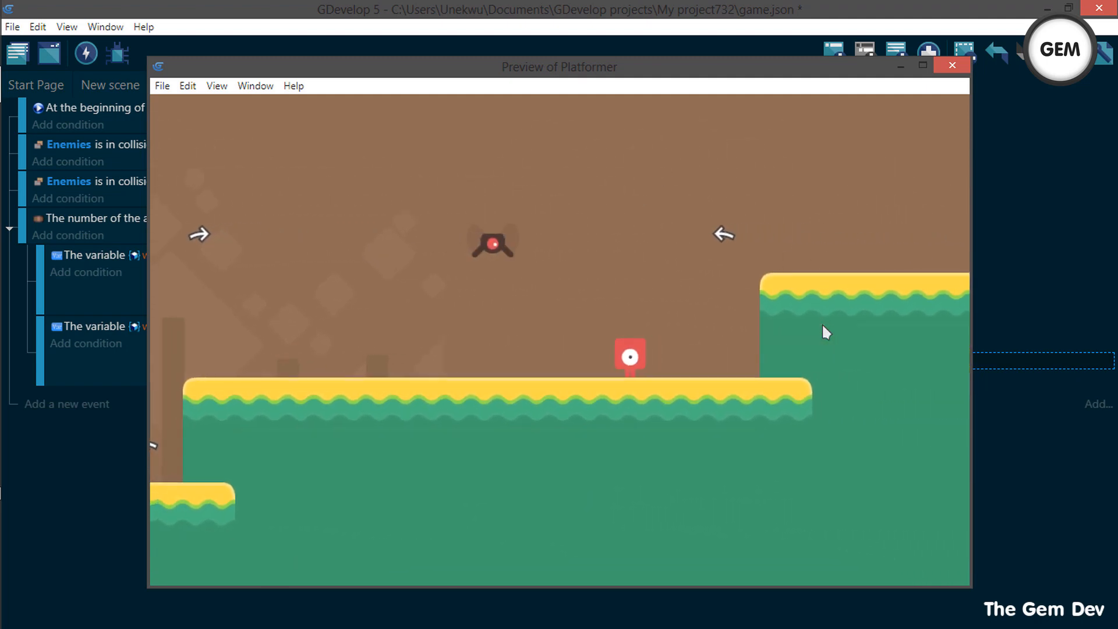
key("Left")
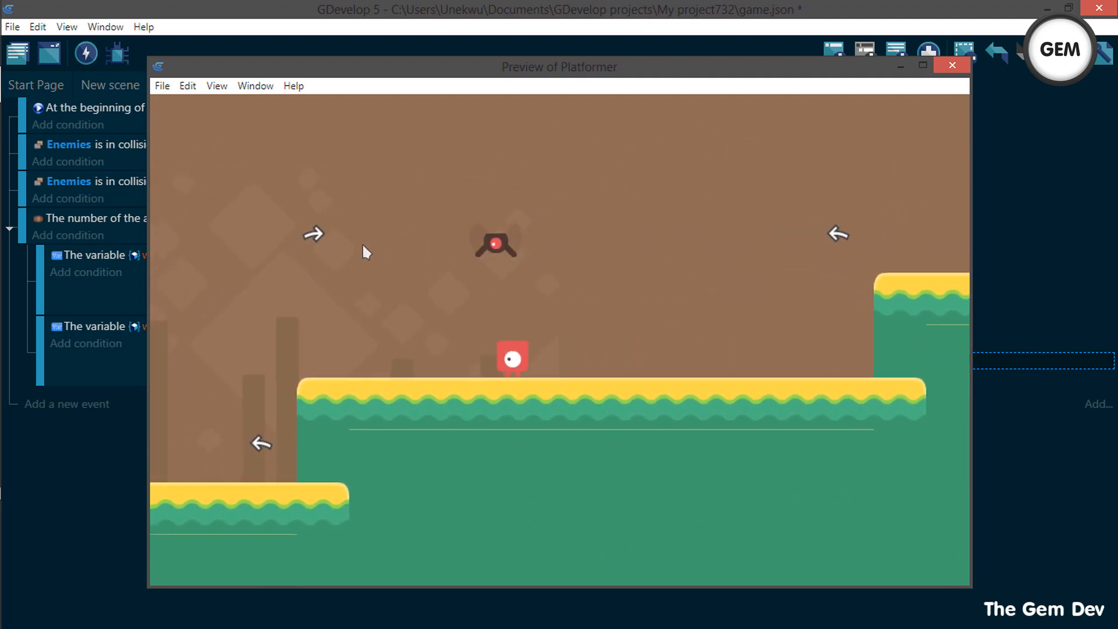
key("Right")
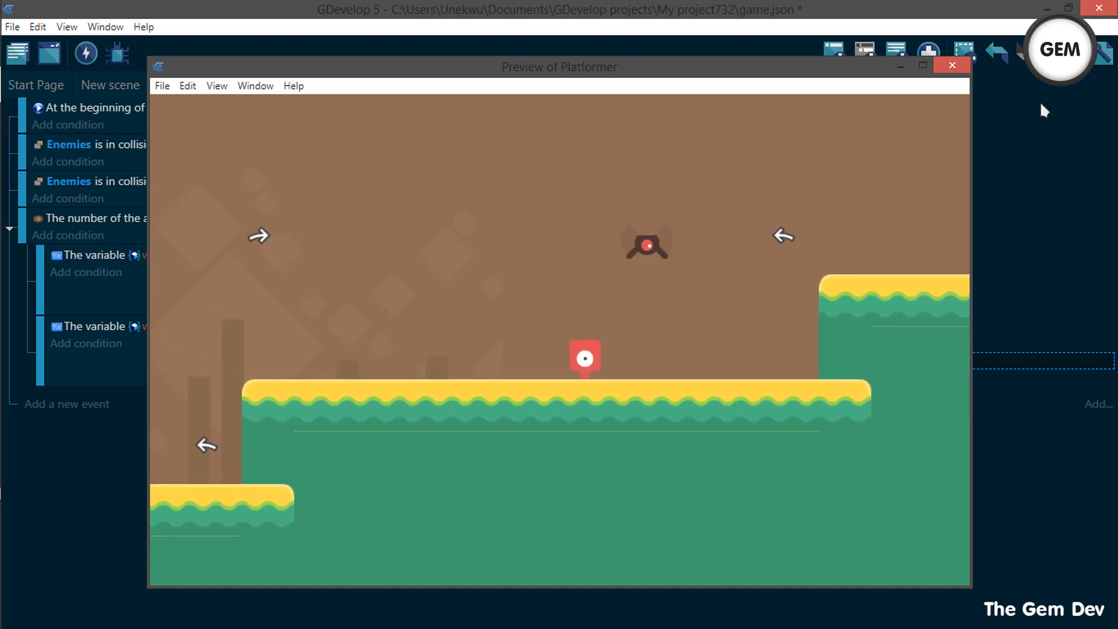
left_click(952, 65)
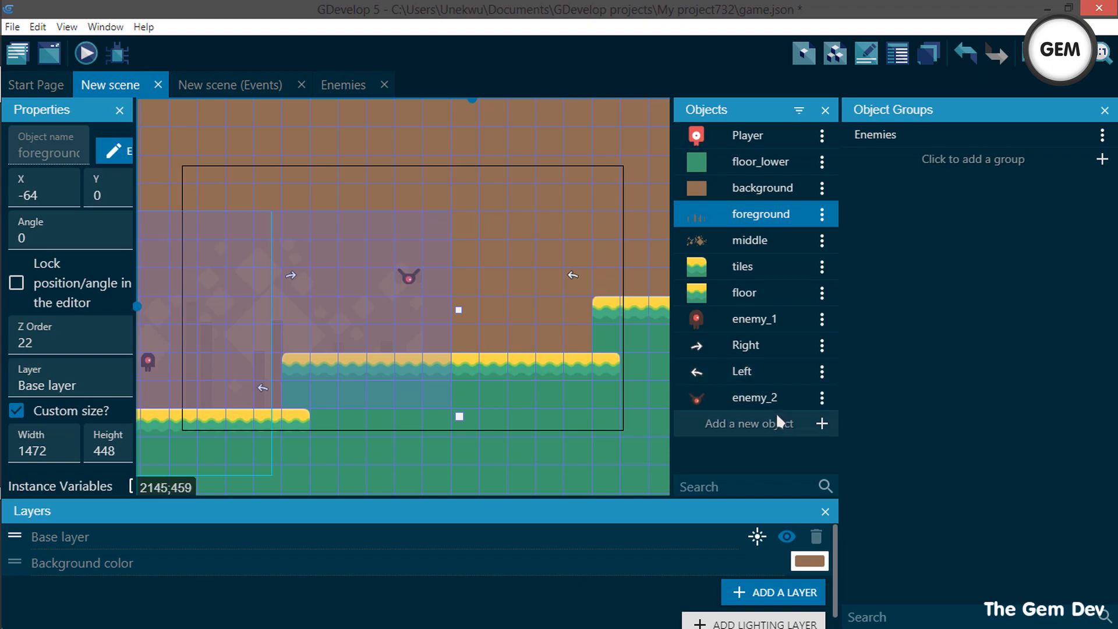
Add a new sprite object to the scene and name it enemy_3
left_click(776, 415)
left_click(274, 139)
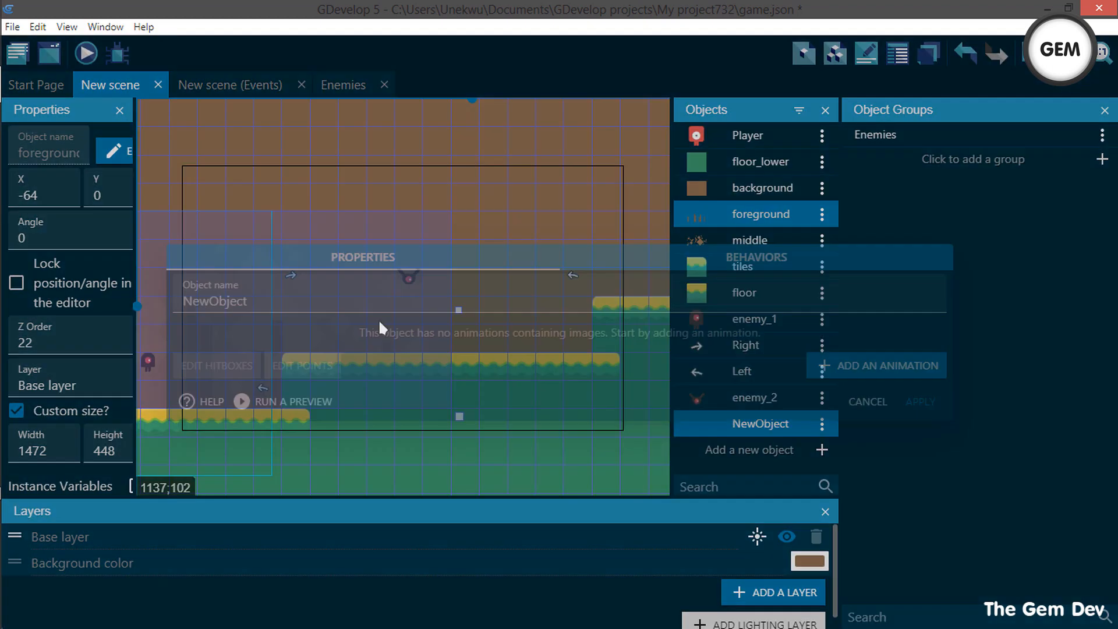
double_click(383, 306)
type("enem")
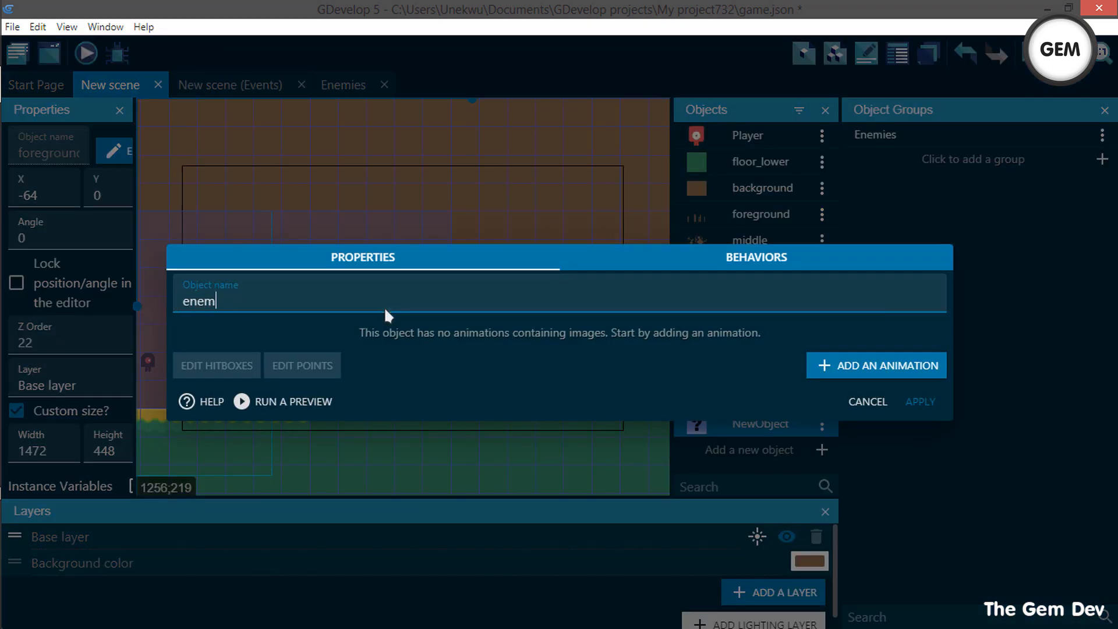
type("y_3")
Add a first animation to enemy_3 using the images enemySpikey_1, enemySpikey_2 and enemySpikey_3
left_click(838, 366)
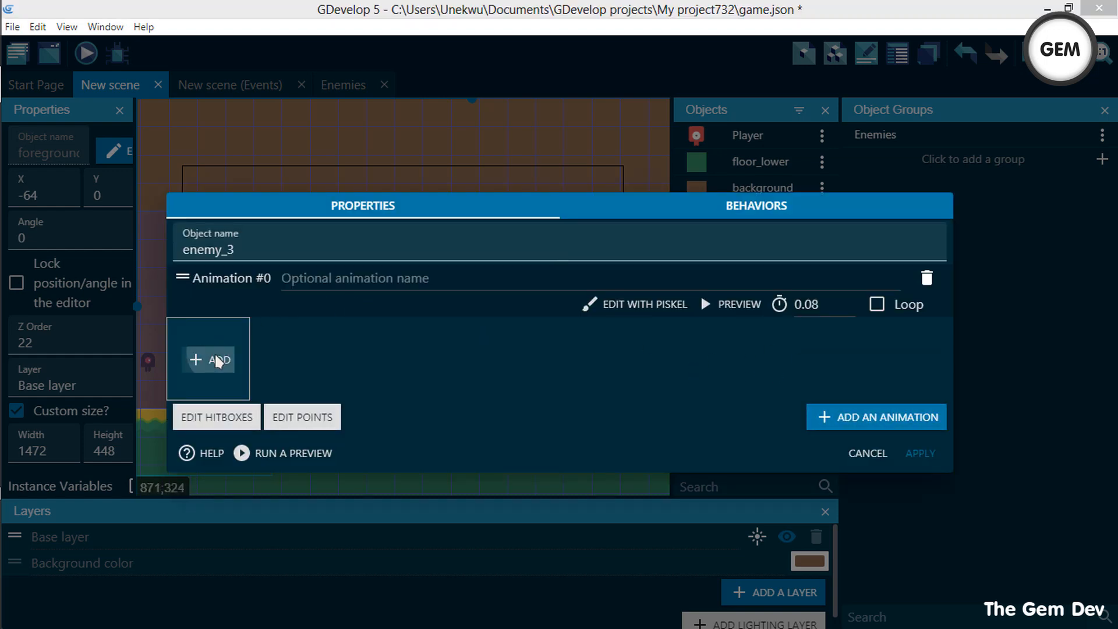
left_click(212, 359)
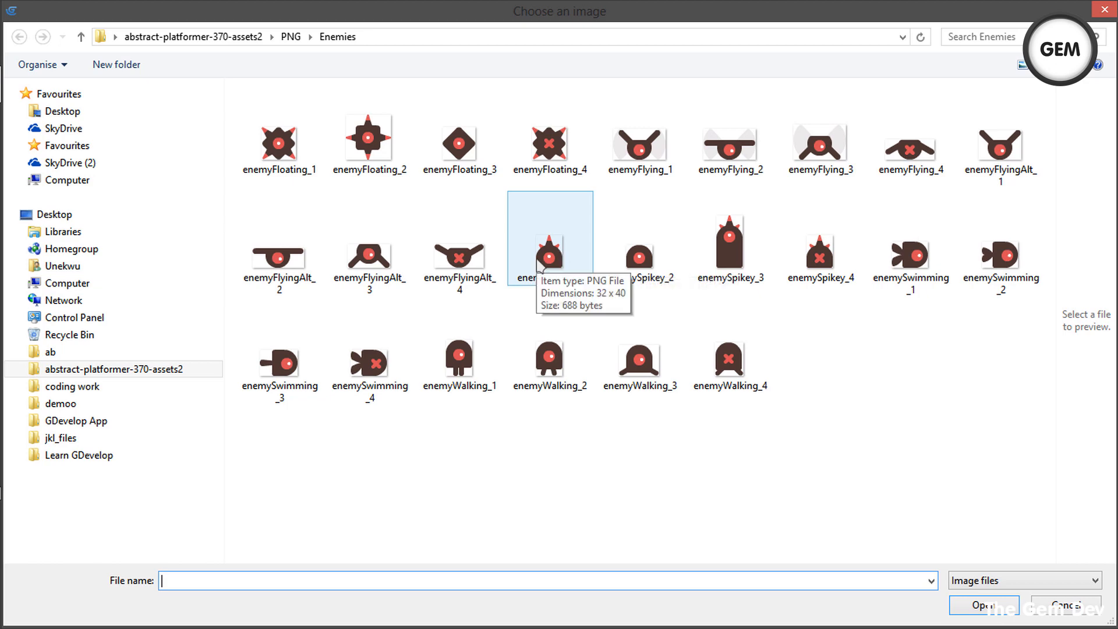
left_click(640, 260)
left_click(569, 269)
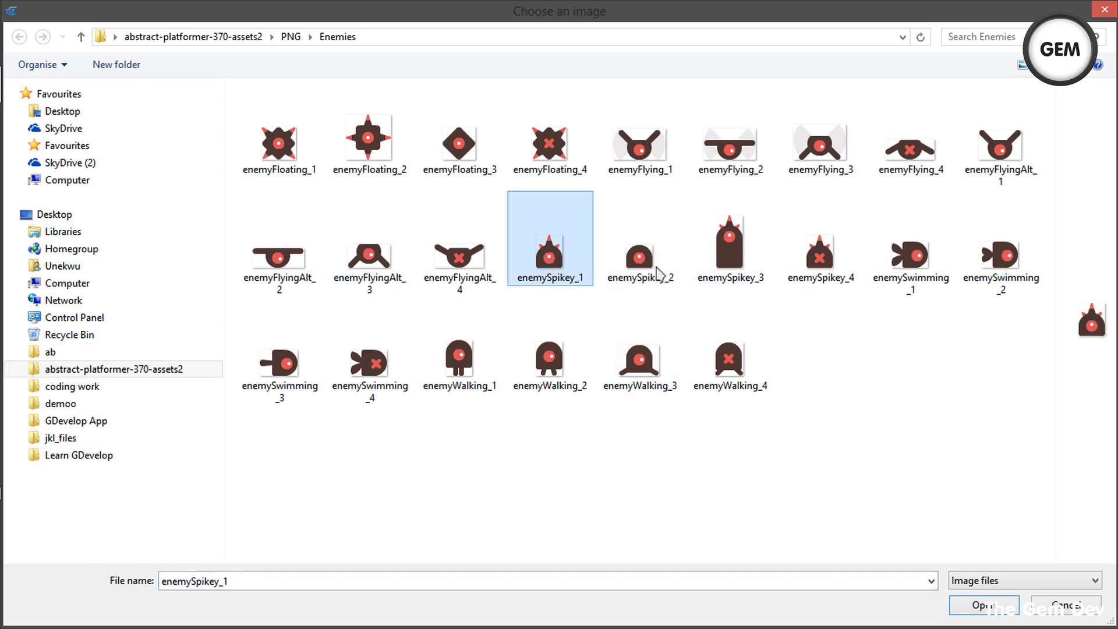
left_click(636, 268, "ctrl")
left_click(731, 243, "ctrl")
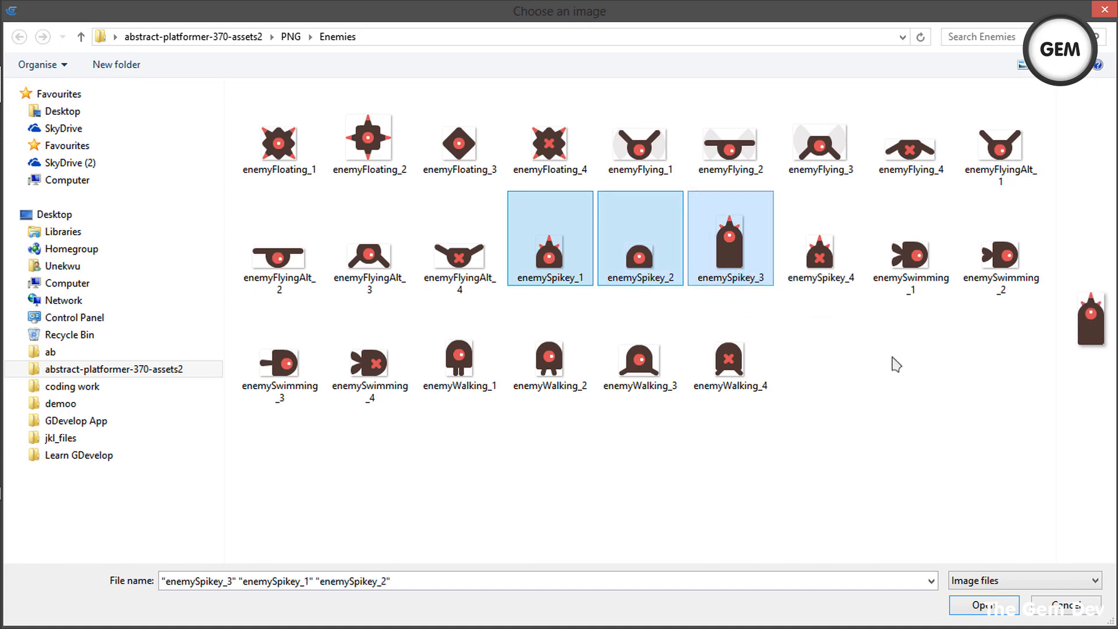
left_click(984, 604)
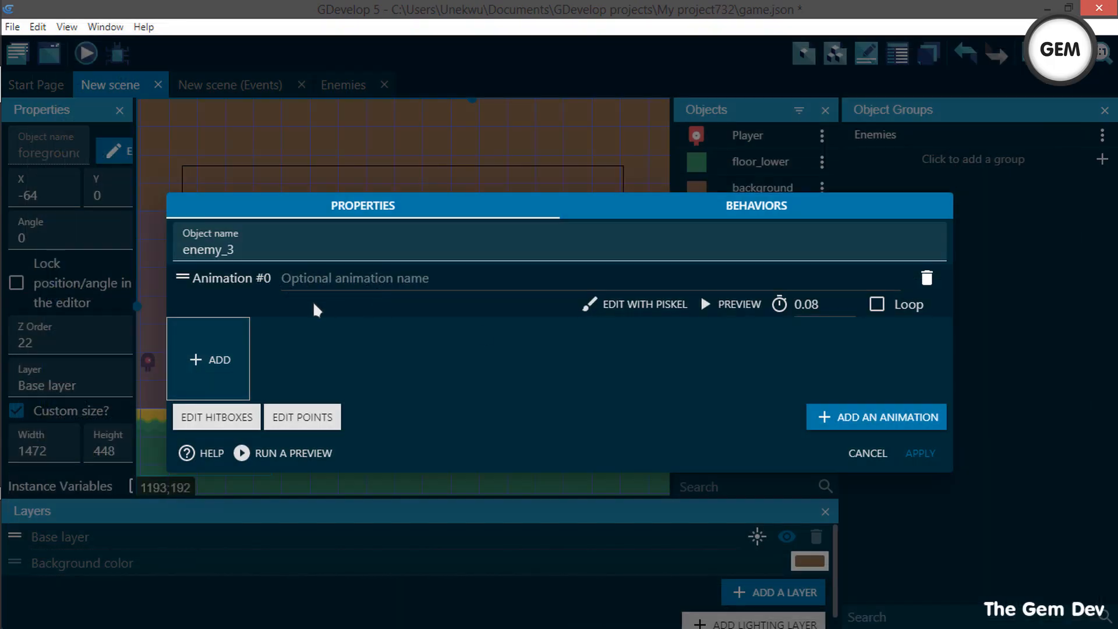
left_click(680, 325)
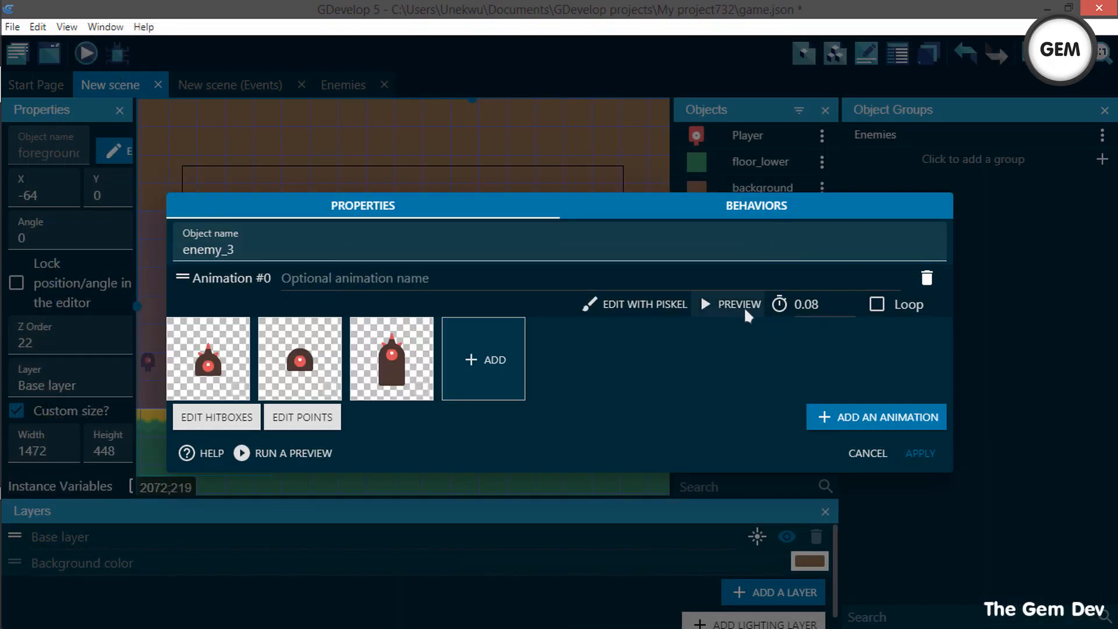
Enable looping for enemy_3's Animation #0 and preview its playback
left_click(743, 305)
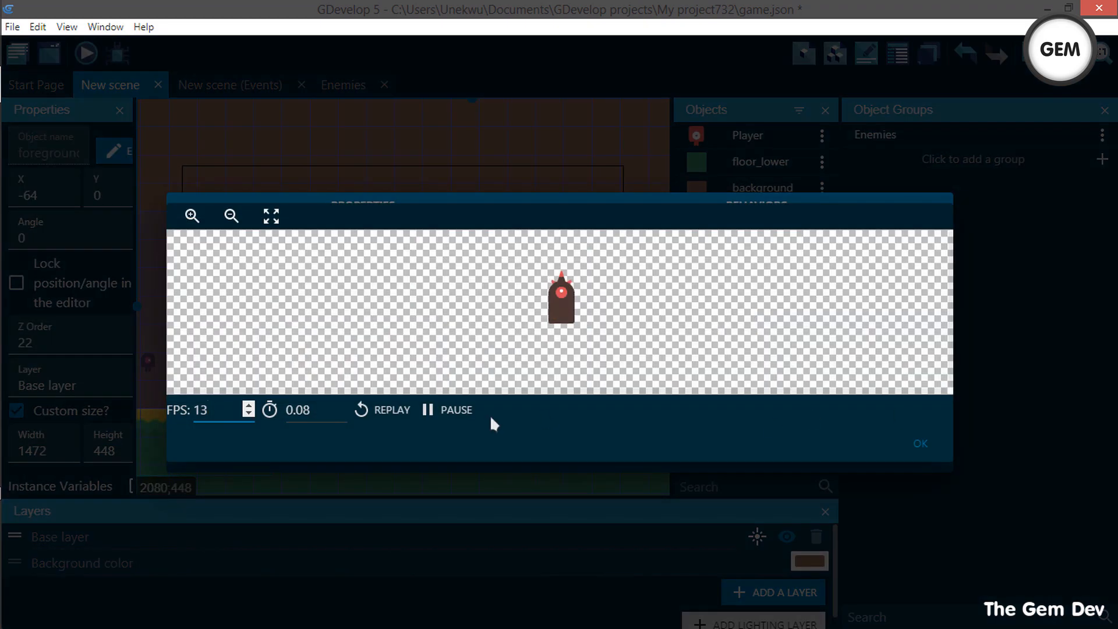
left_click(921, 444)
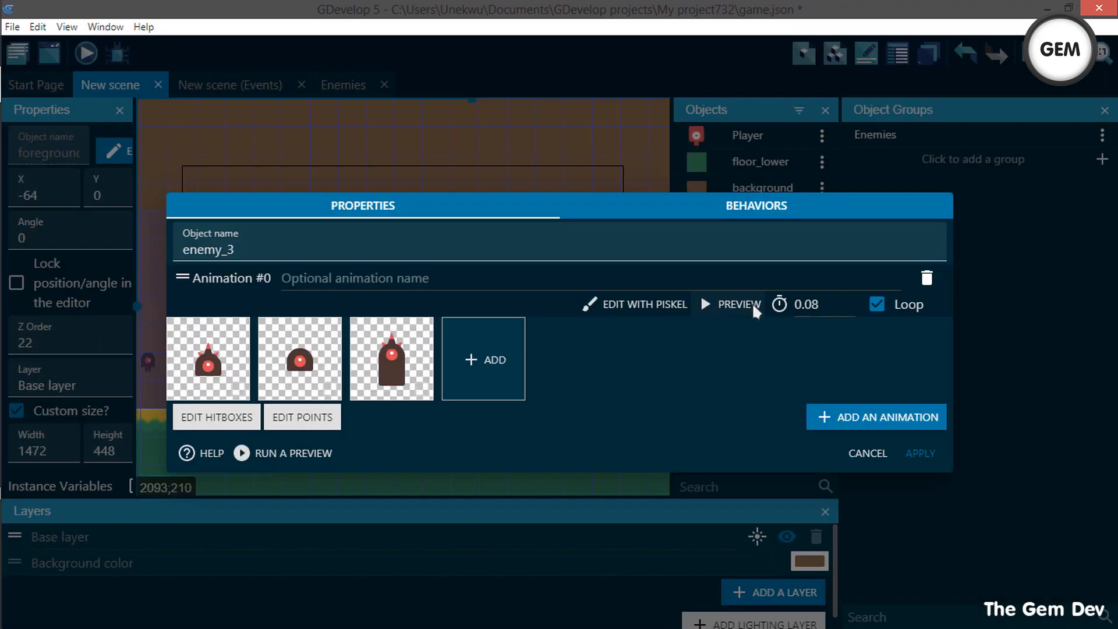
left_click(735, 304)
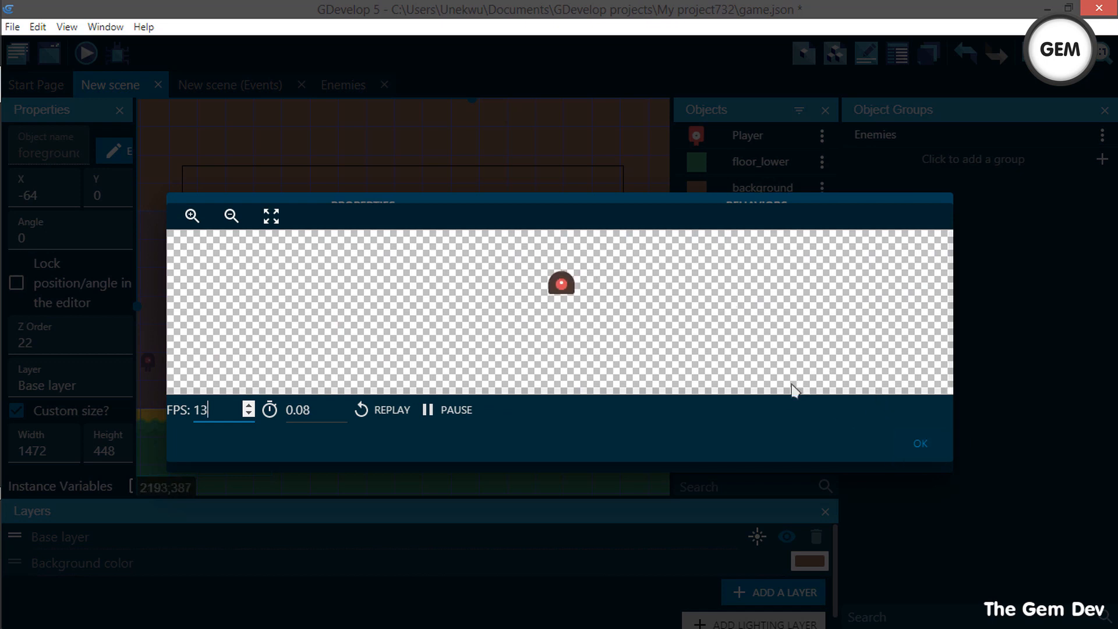
left_click(920, 446)
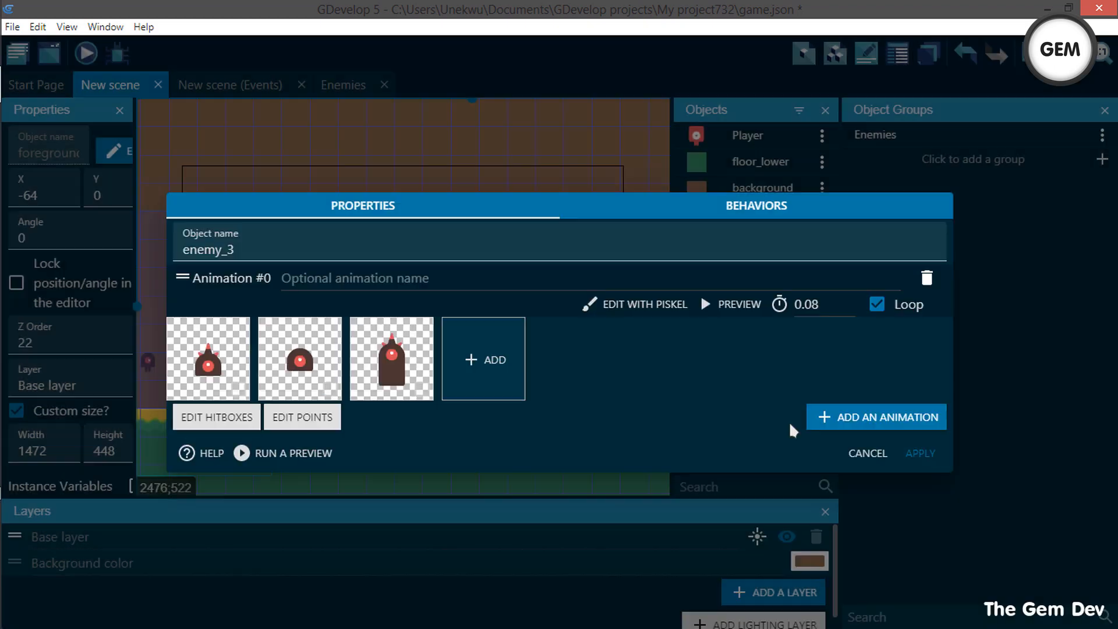
Move enemy_3's shared Origin point to the bottom-left corner of the tall sprite in Frame #2, at about X 0, Y 65.5
left_click(291, 417)
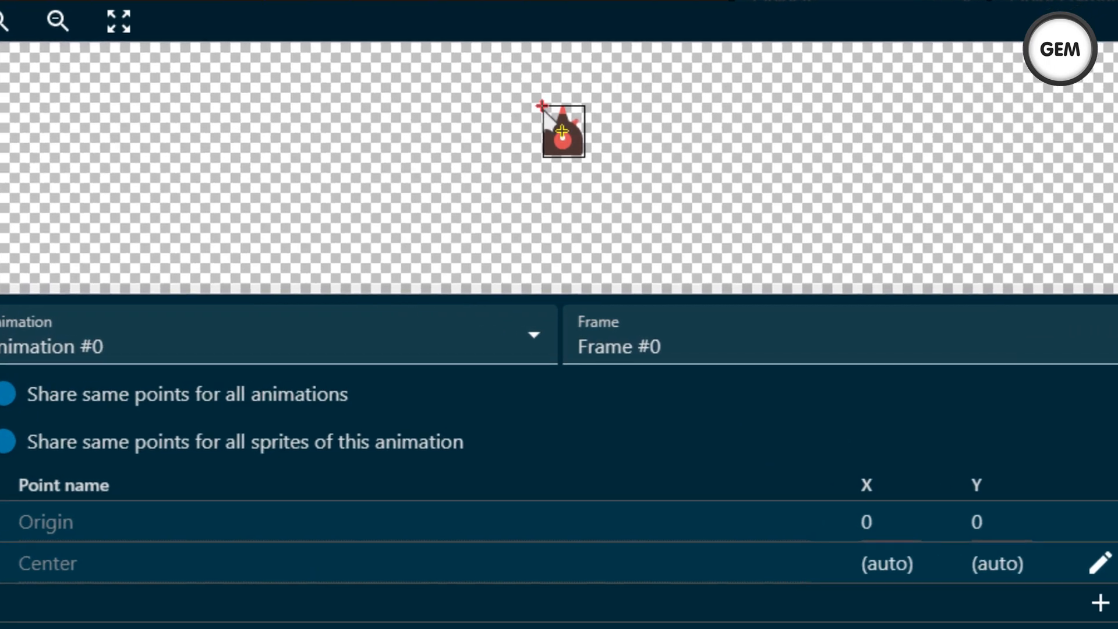
left_click_drag(546, 178, 545, 206)
left_click_drag(538, 152, 541, 155)
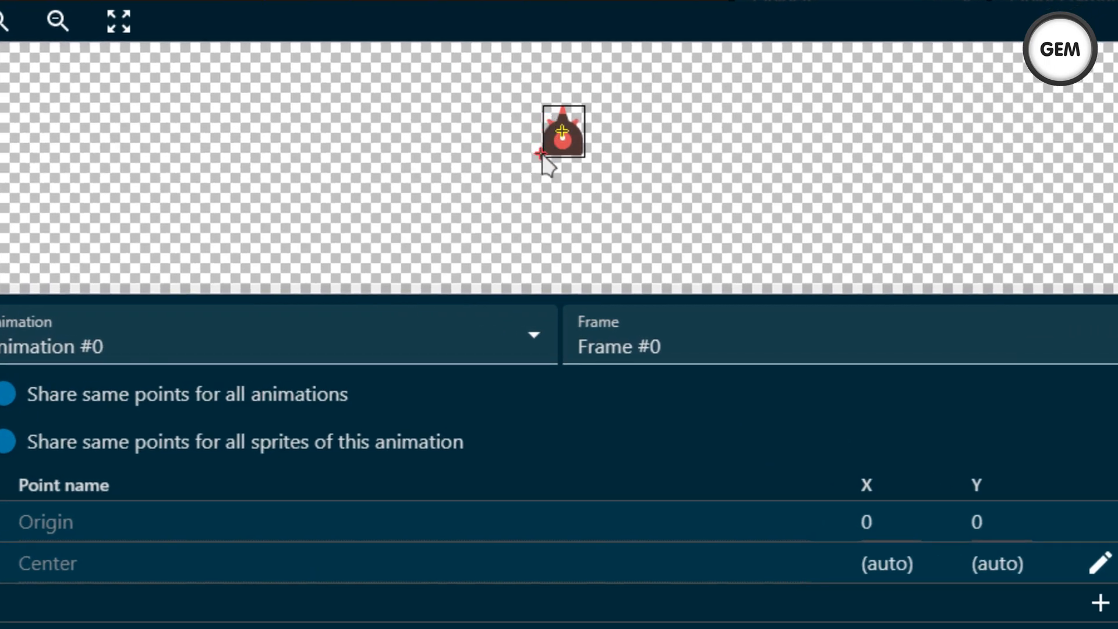
left_click(345, 323)
left_click(663, 346)
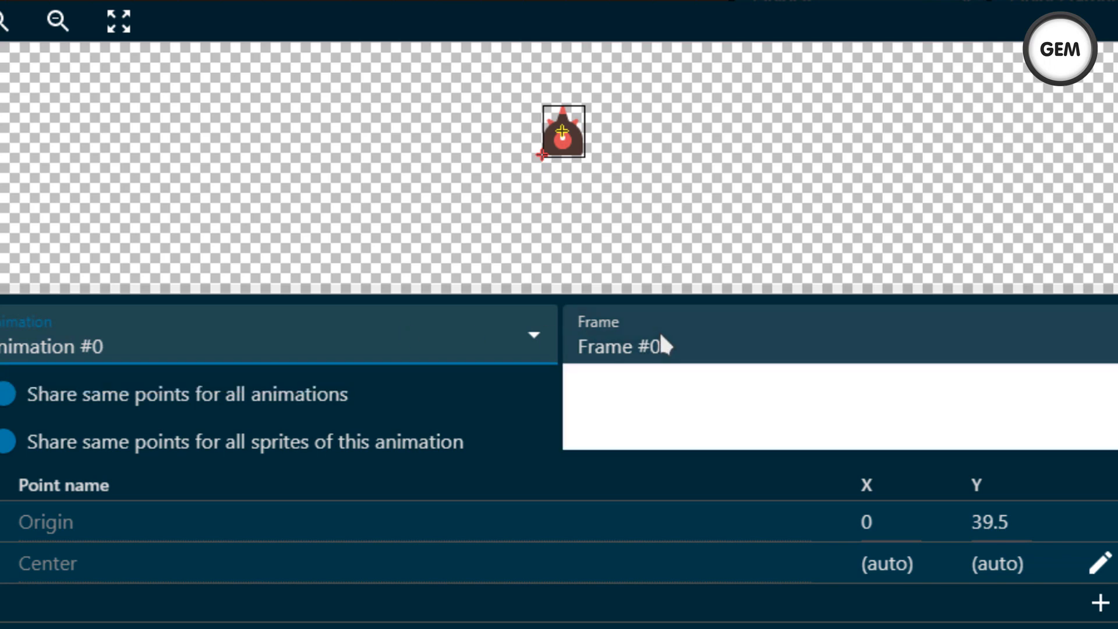
left_click(646, 434)
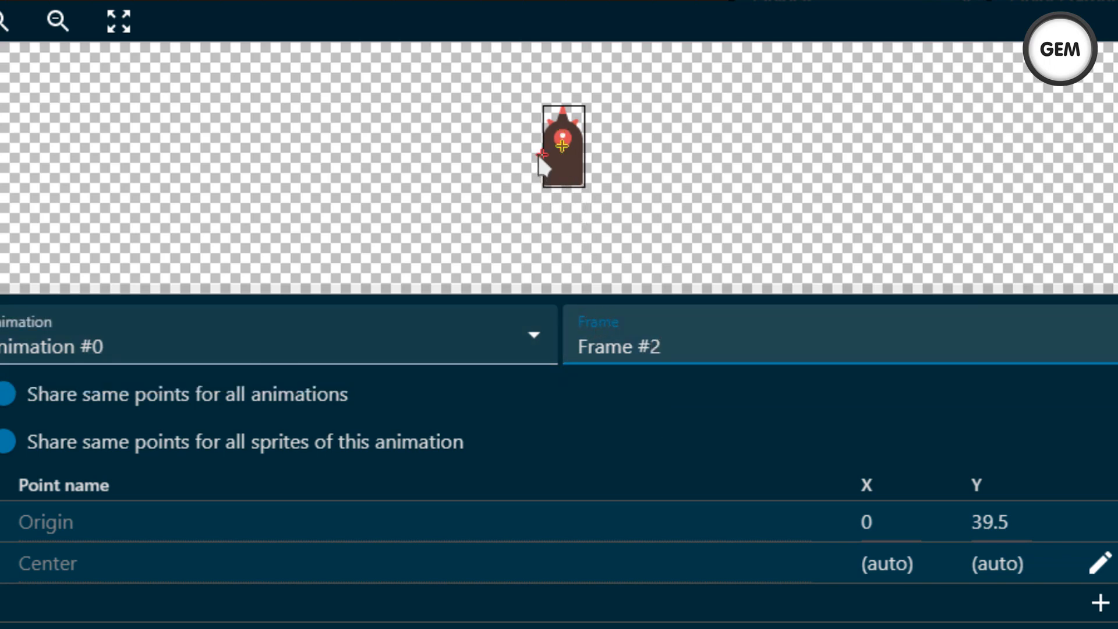
left_click_drag(539, 156, 541, 179)
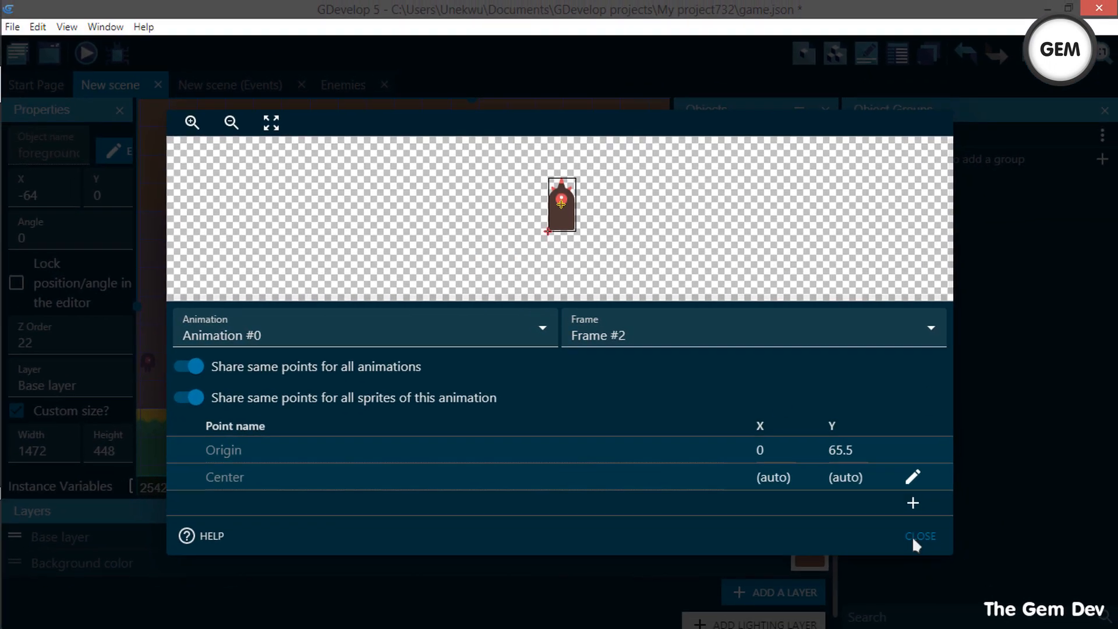
left_click(912, 539)
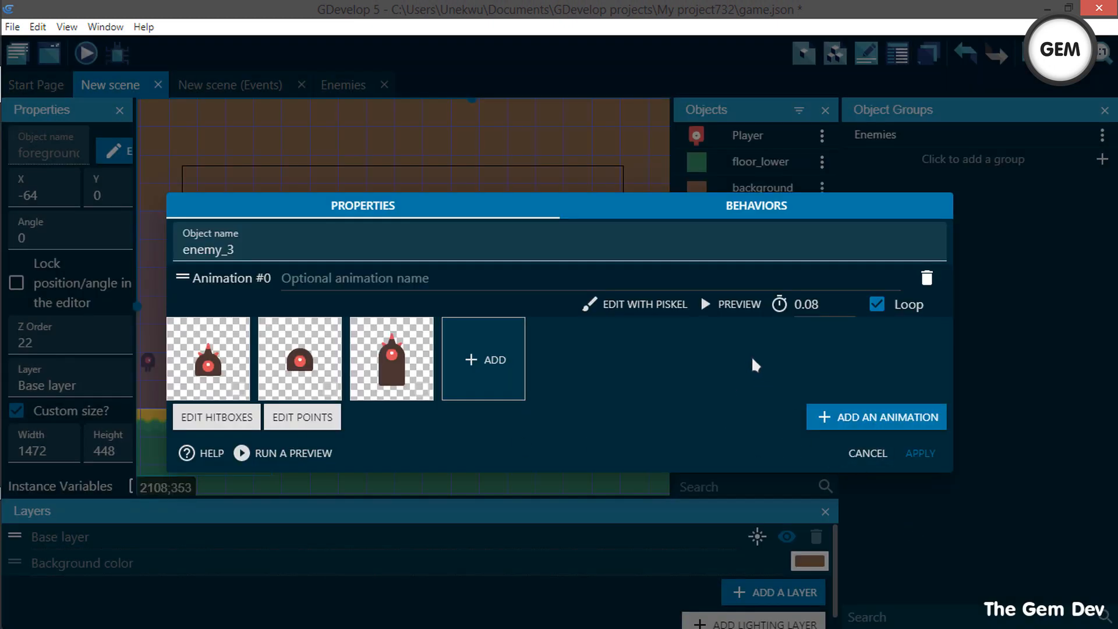
Preview enemy_3's Animation #0 and reorder its frames so the spikeless enemySpikey_2 image comes first
left_click(747, 307)
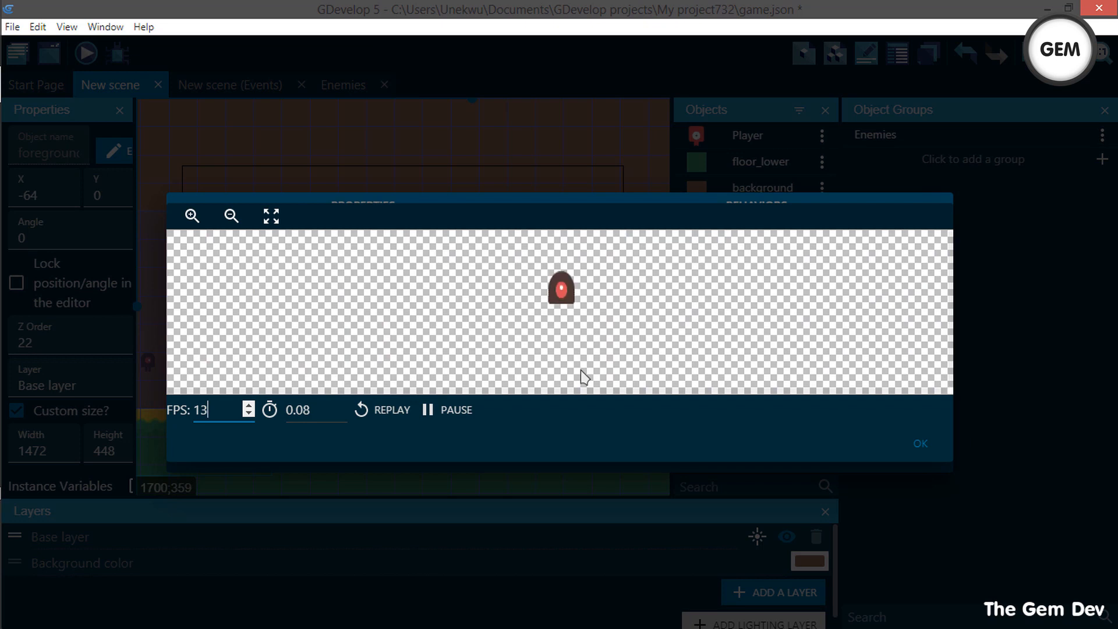
key("Escape")
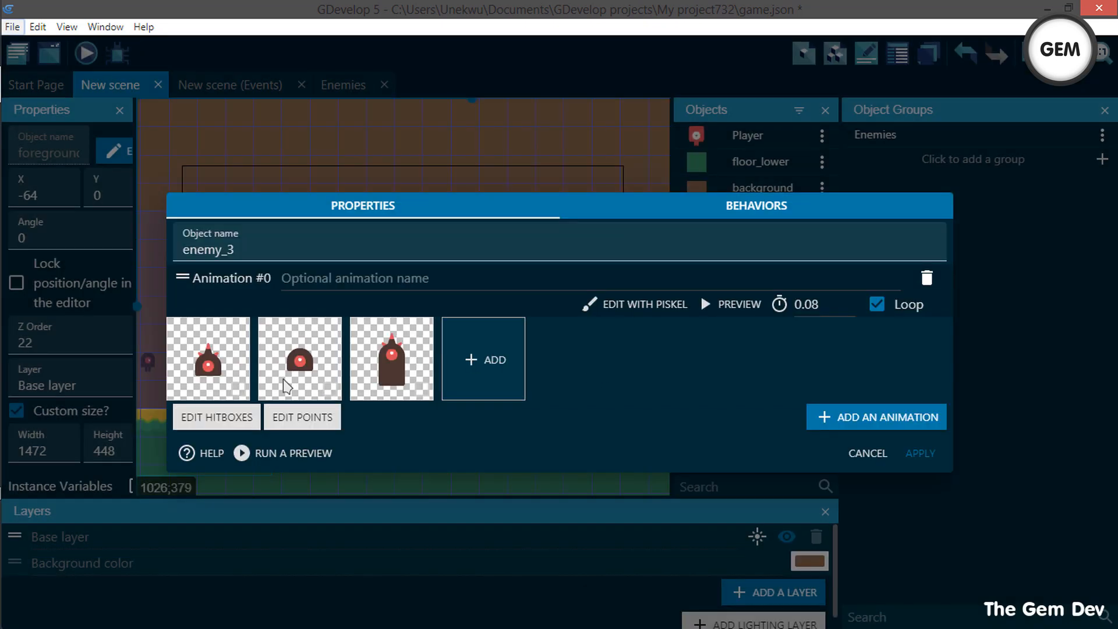
left_click_drag(309, 376, 239, 368)
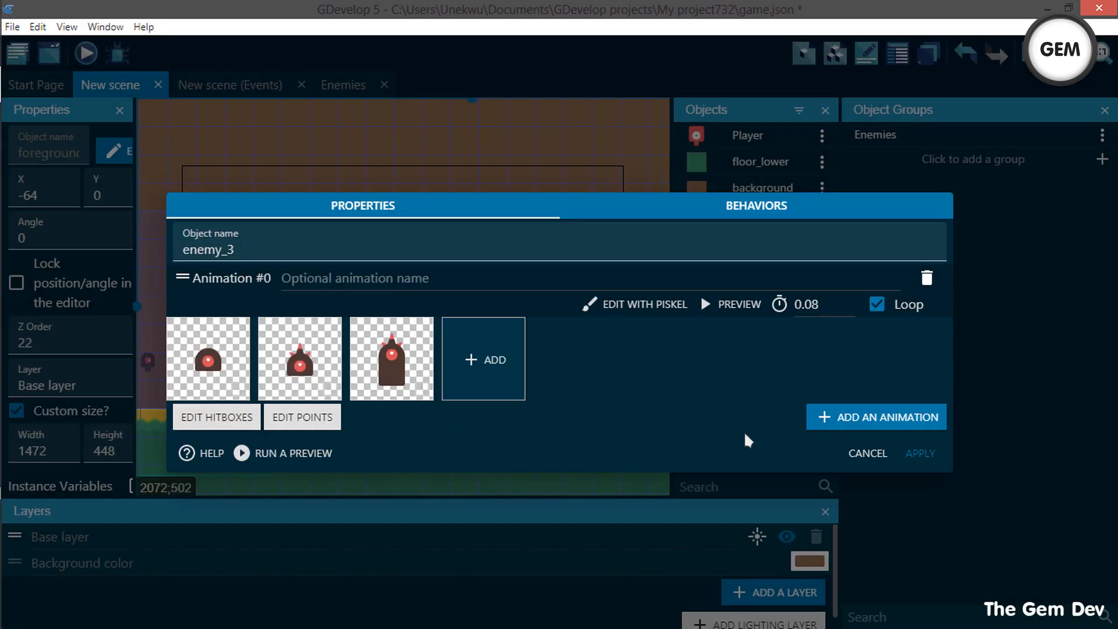
Add a second animation to enemy_3 containing the enemySpikey_4 image
left_click(859, 424)
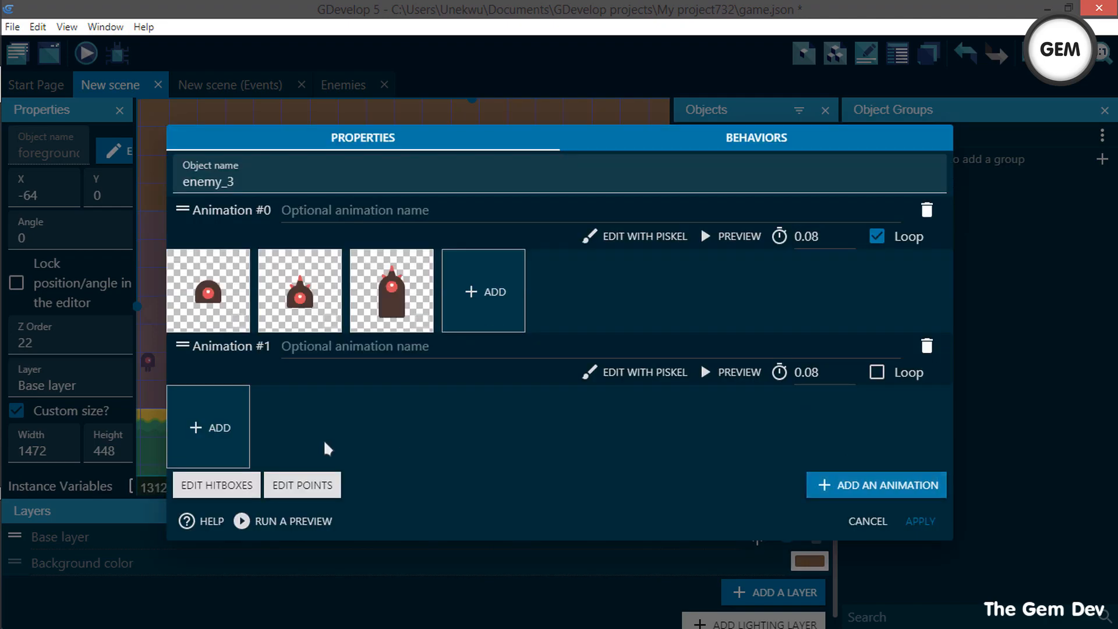
left_click(195, 428)
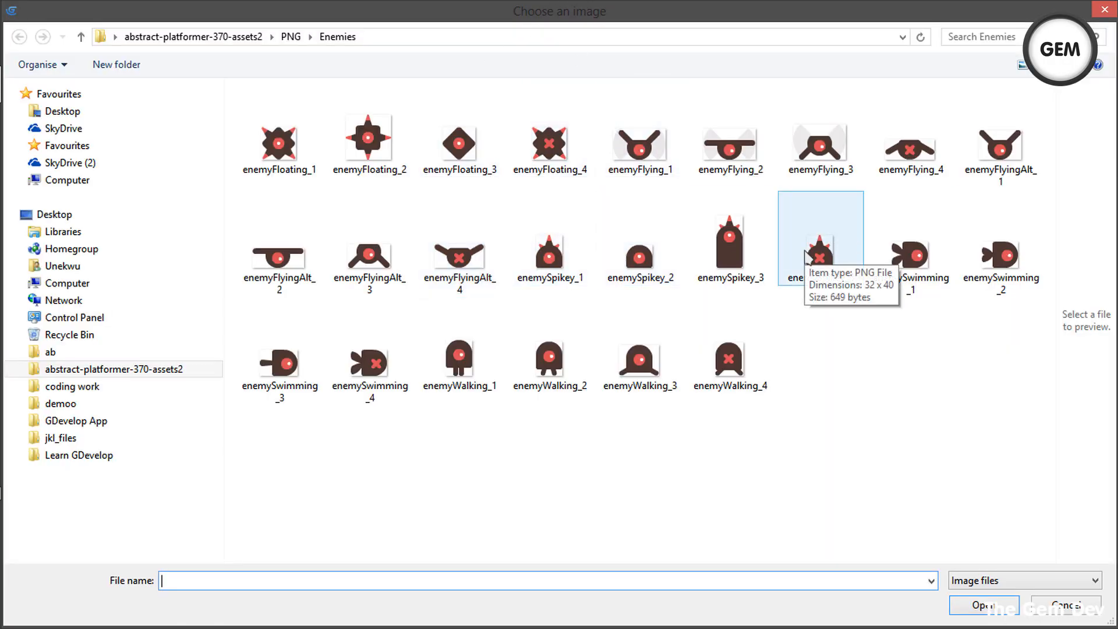
double_click(807, 256)
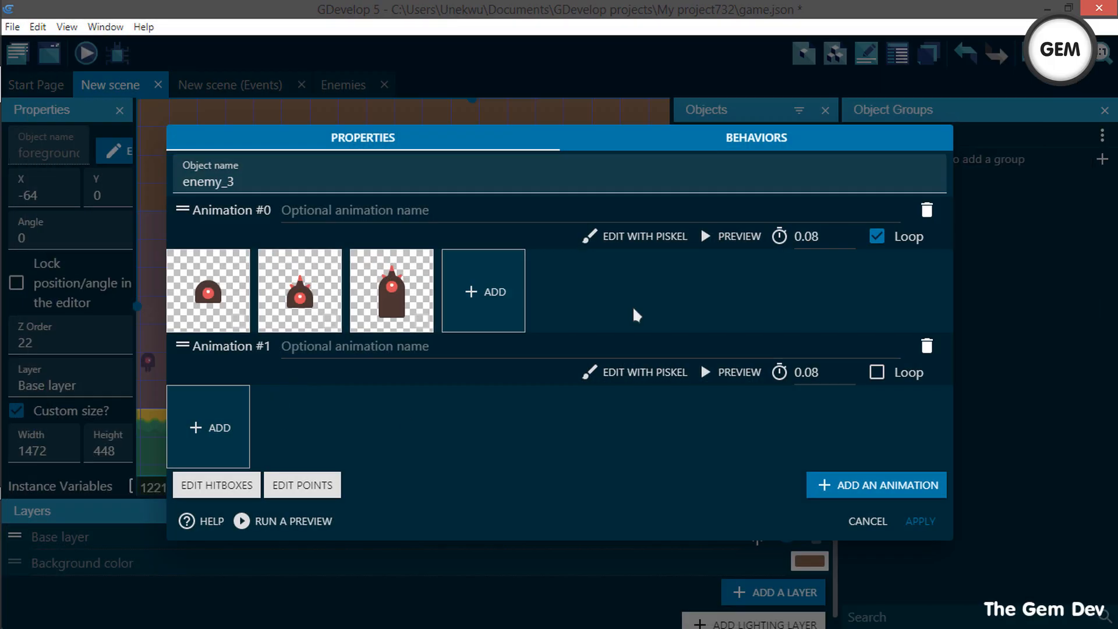
left_click(682, 324)
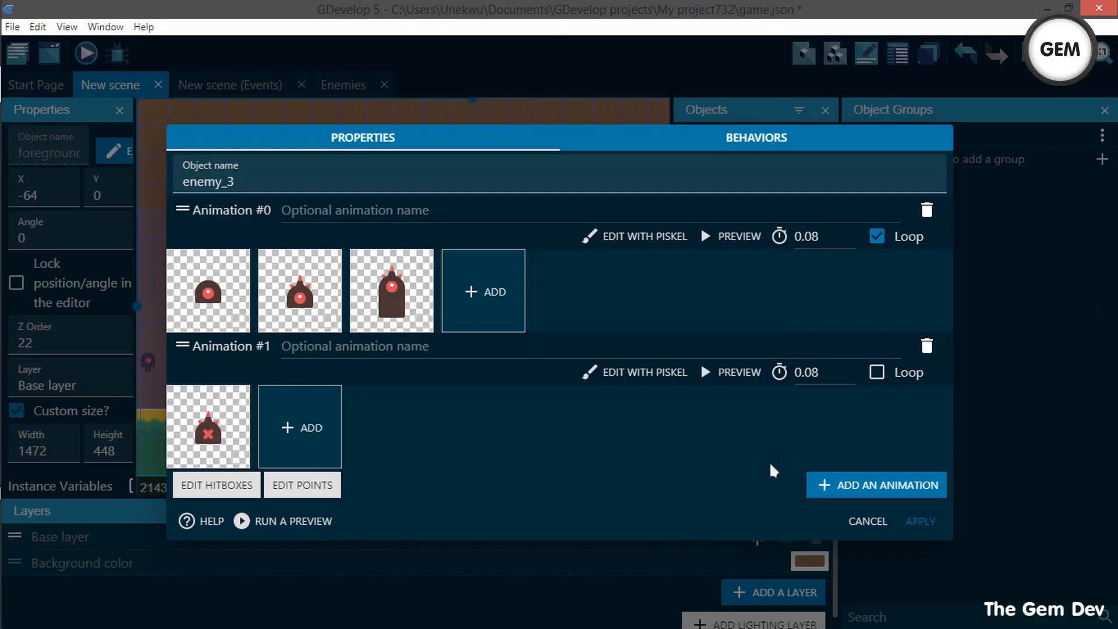
Apply the enemy_3 animation changes and add enemy_3 to the Enemies object group
left_click(923, 521)
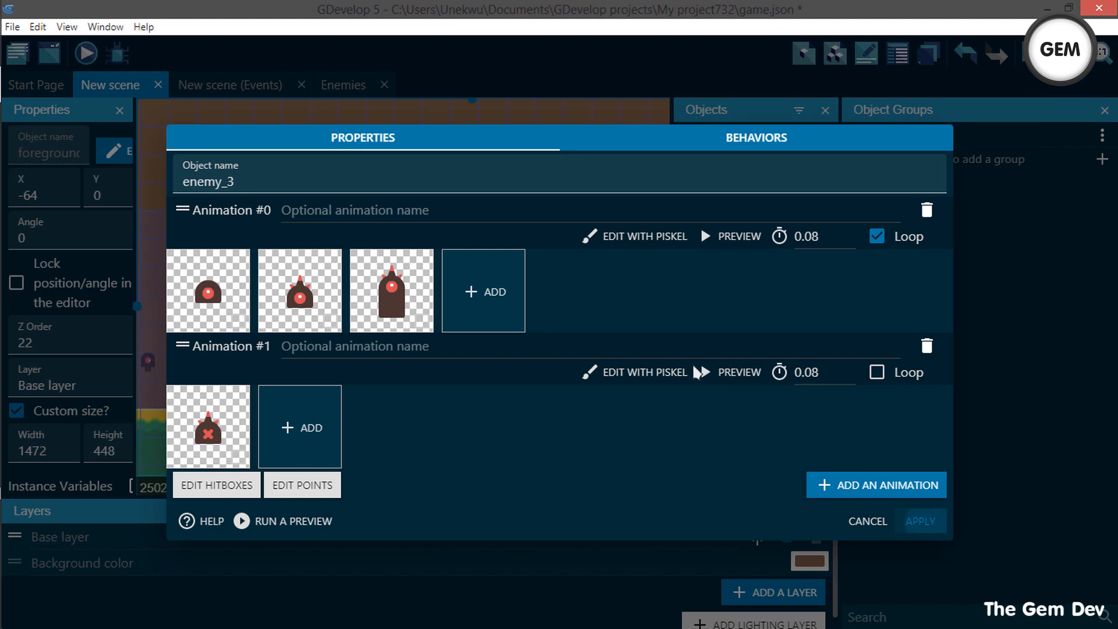
middle_click_drag(256, 362, 294, 346)
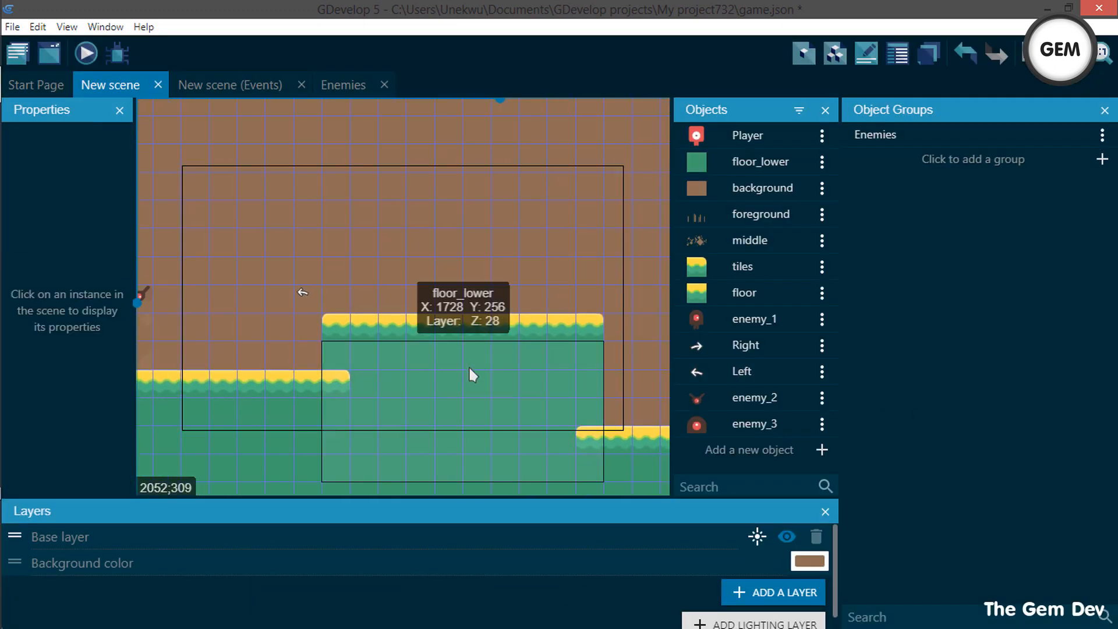
left_click(888, 135)
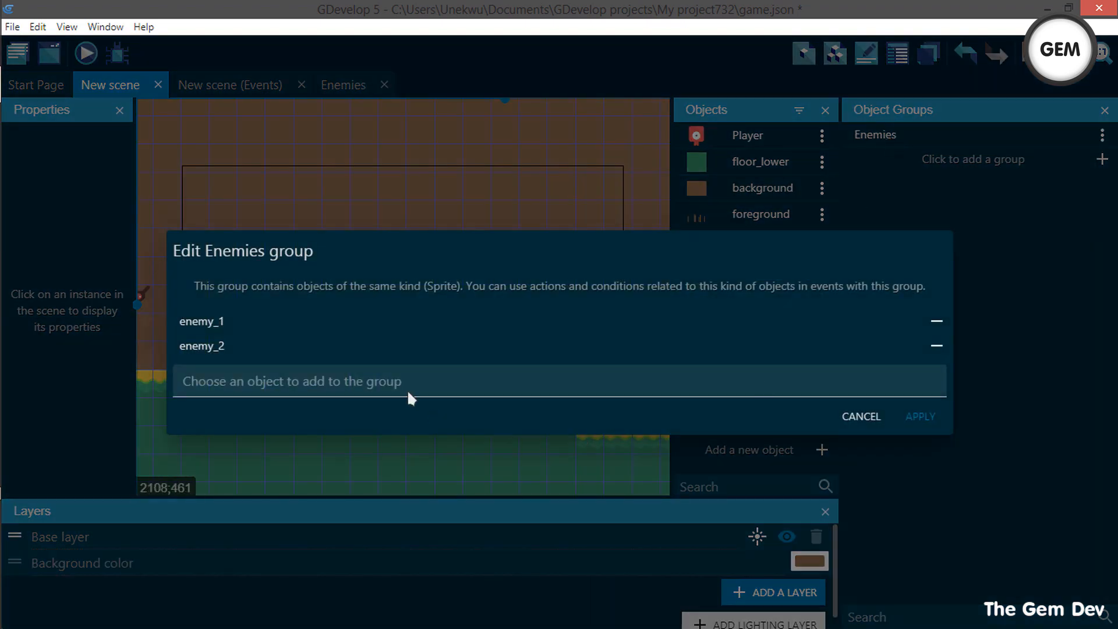
left_click(372, 379)
type("en")
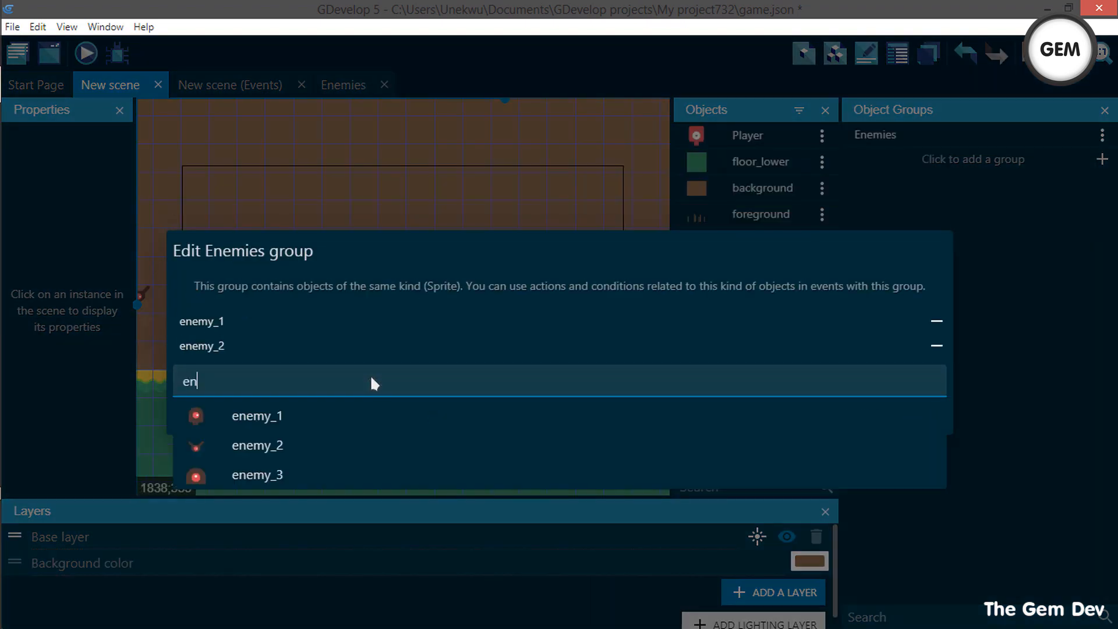
left_click(336, 469)
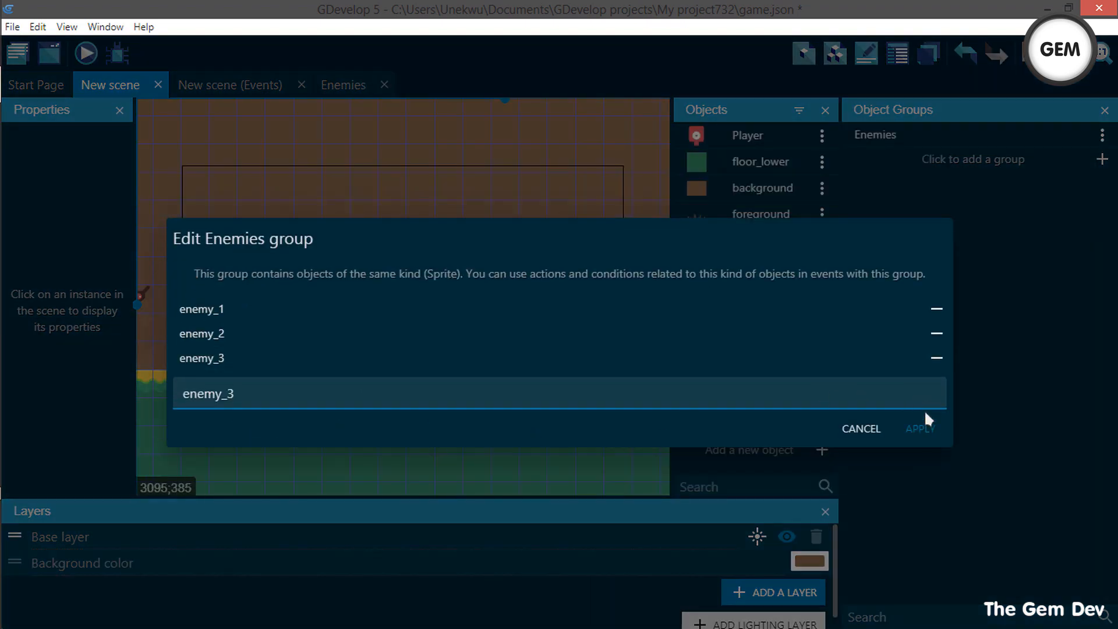
left_click(925, 426)
Place two enemy_3 instances above the raised platform, at about X 1856 and X 2048 with Y 192
left_click_drag(726, 424, 390, 325)
left_click_drag(743, 424, 473, 323)
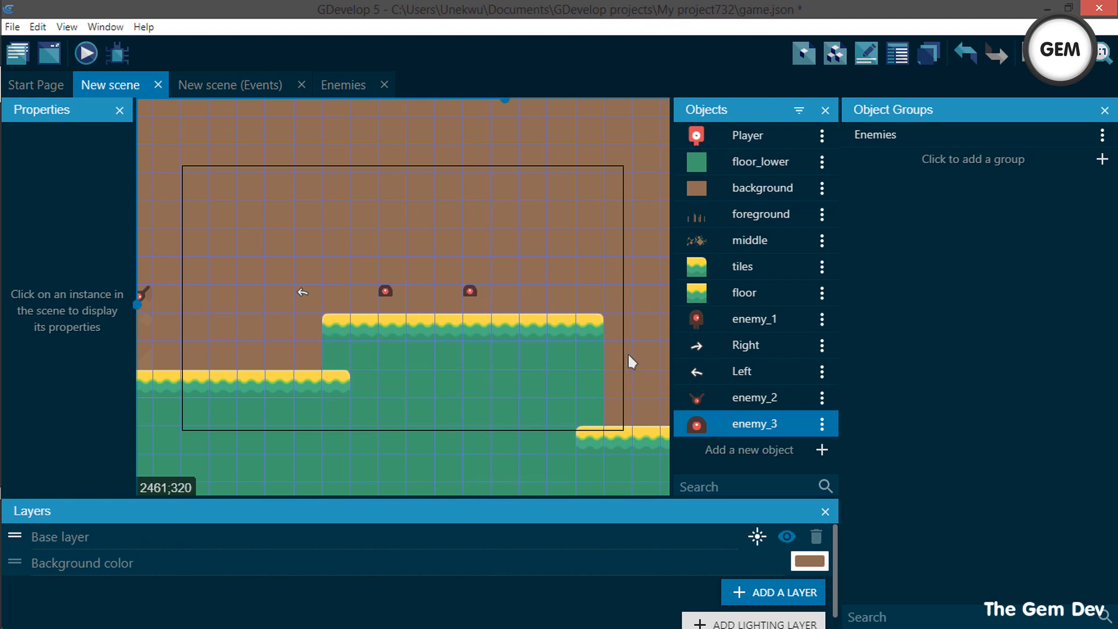
Add the Platformer character behavior to enemy_3 and apply it
double_click(469, 291)
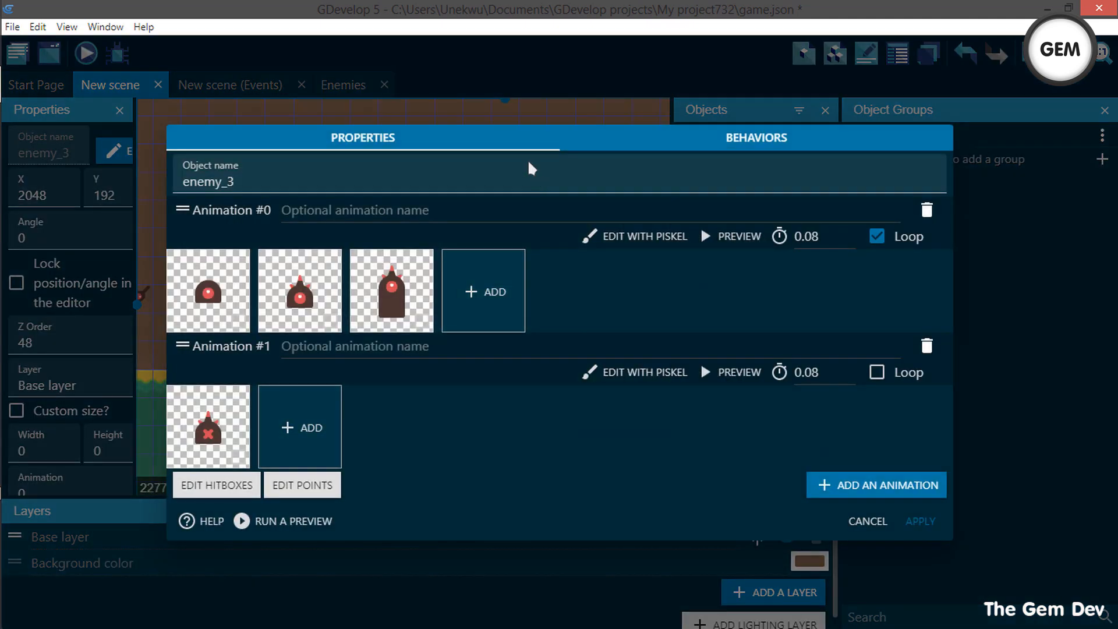
left_click(697, 138)
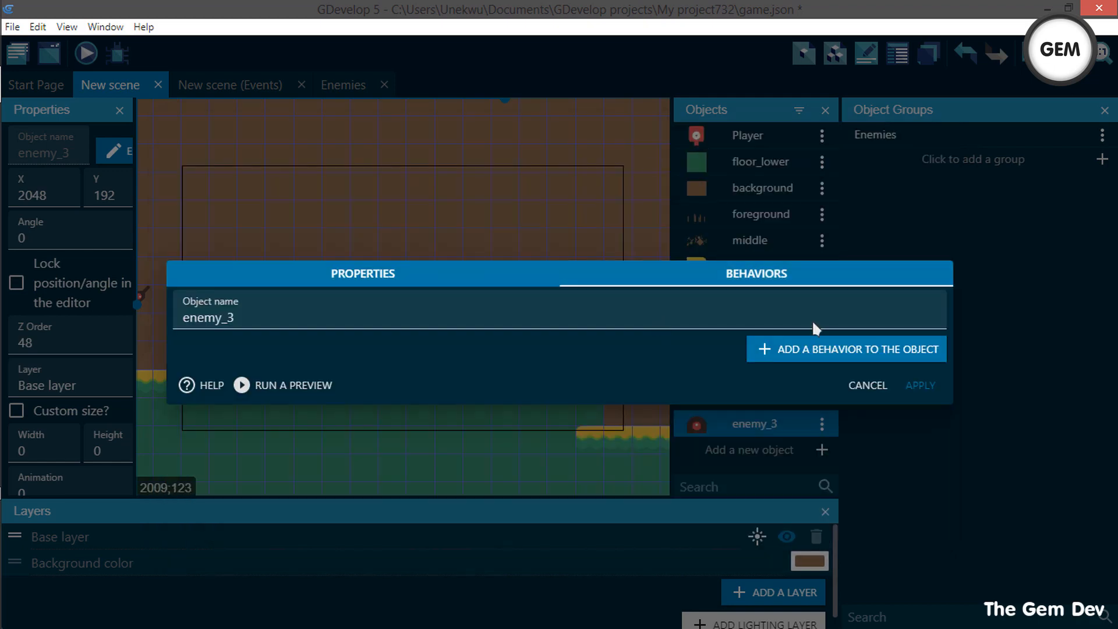
left_click(821, 349)
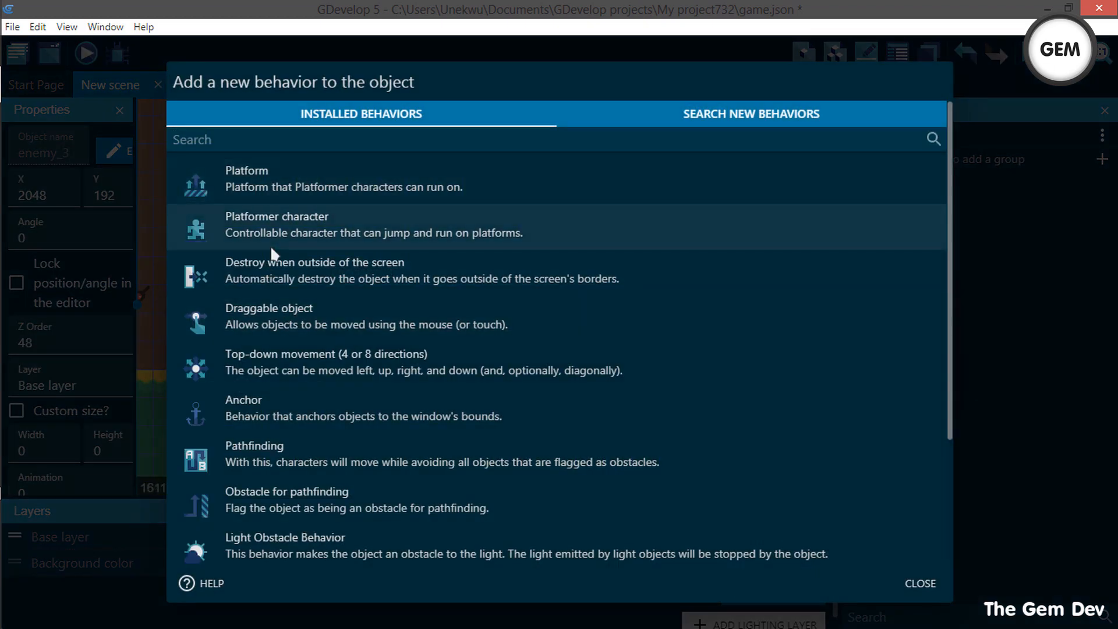
left_click(256, 222)
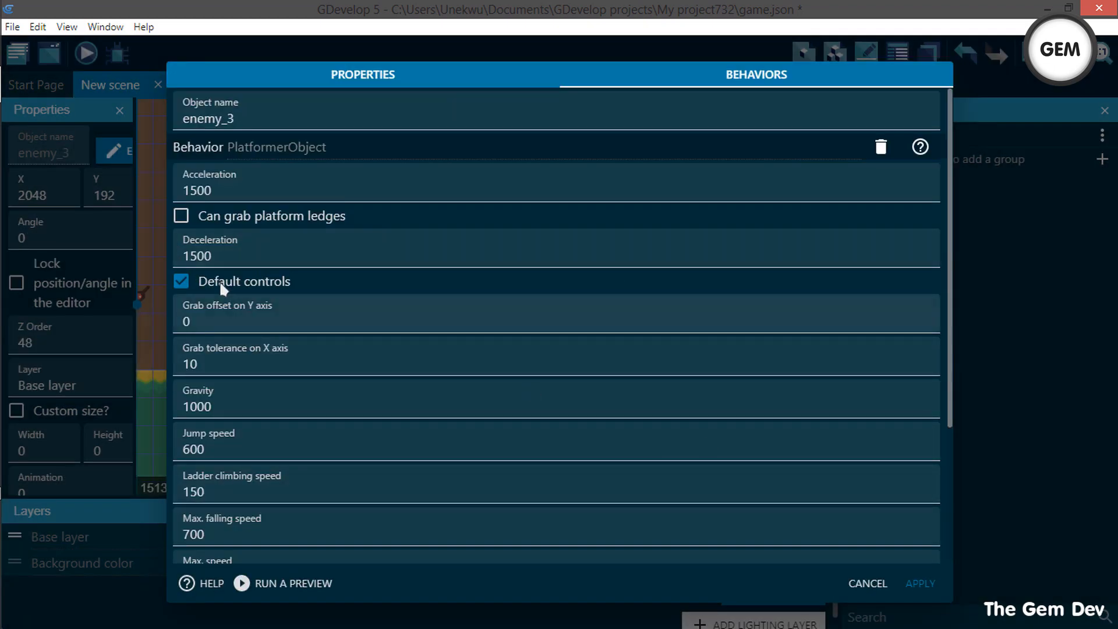
left_click(920, 583)
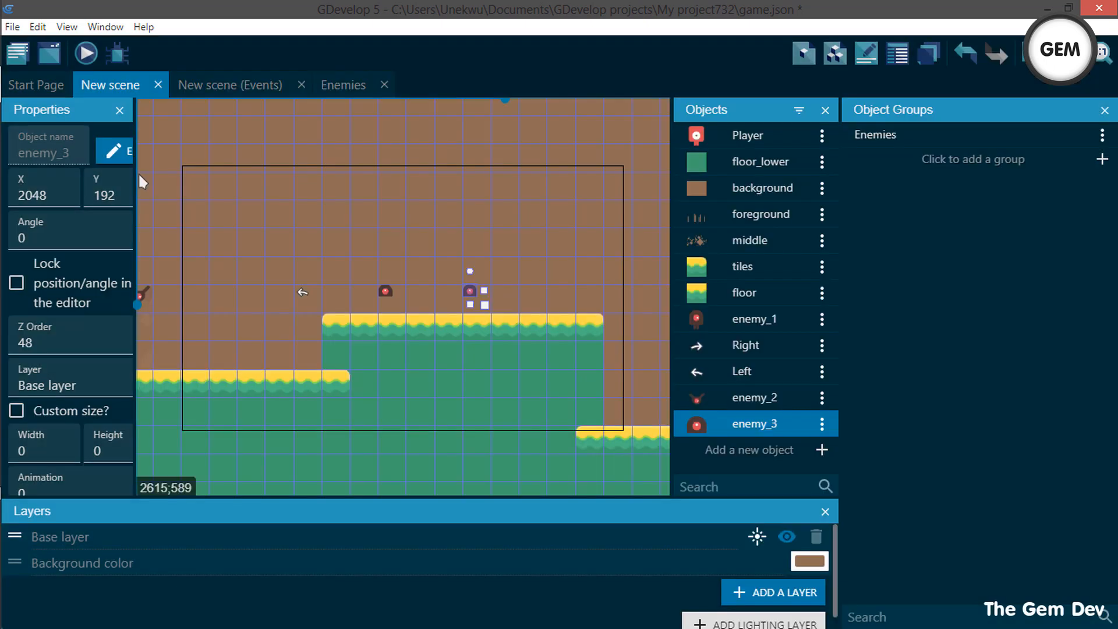
Run a game preview and move the player around the level to check how the enemy_3 instances behave and animate
key("F5")
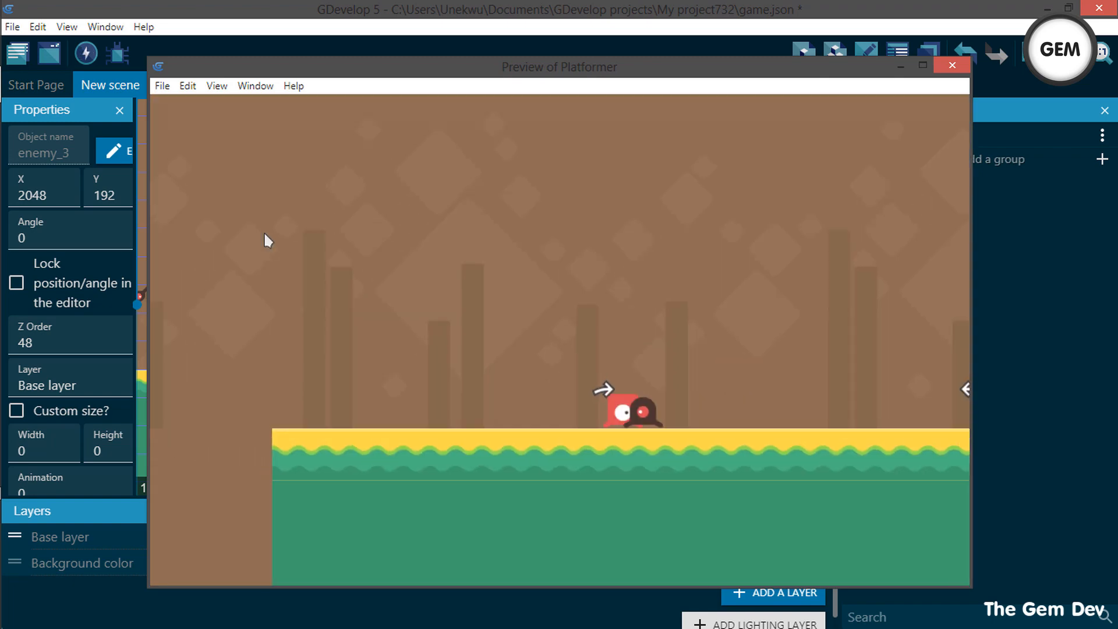
key("Right")
key("space")
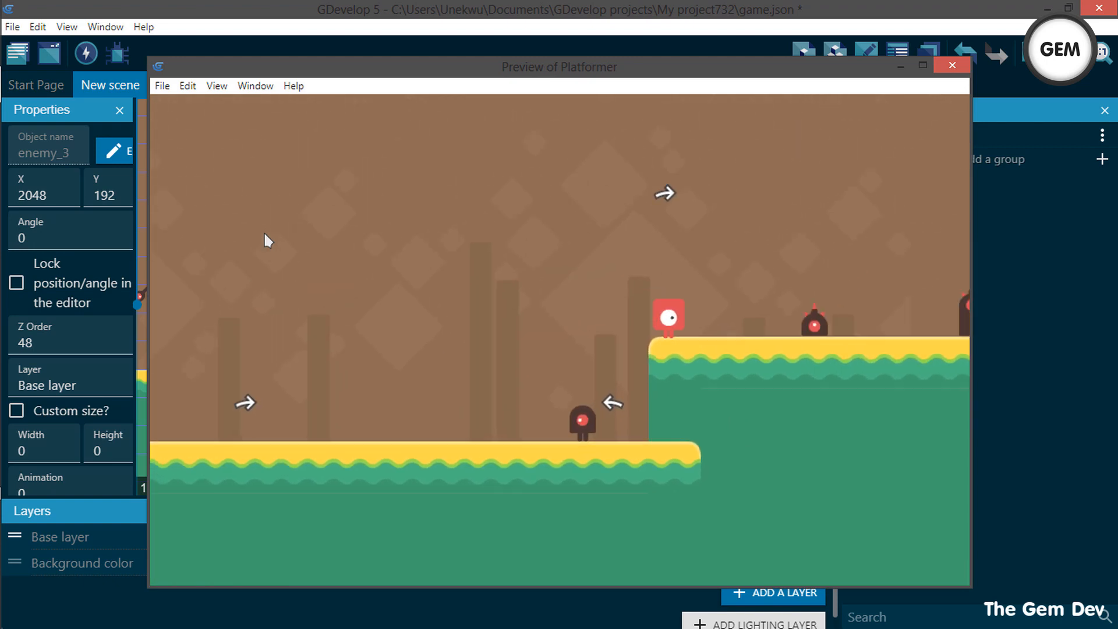
key("space")
key("Left")
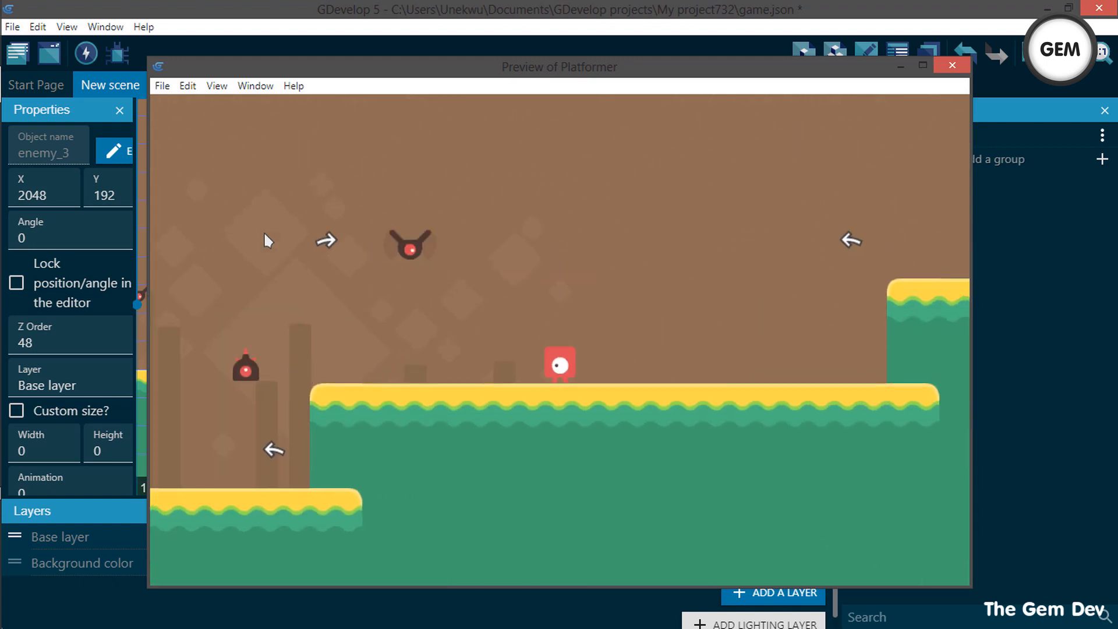
key("space")
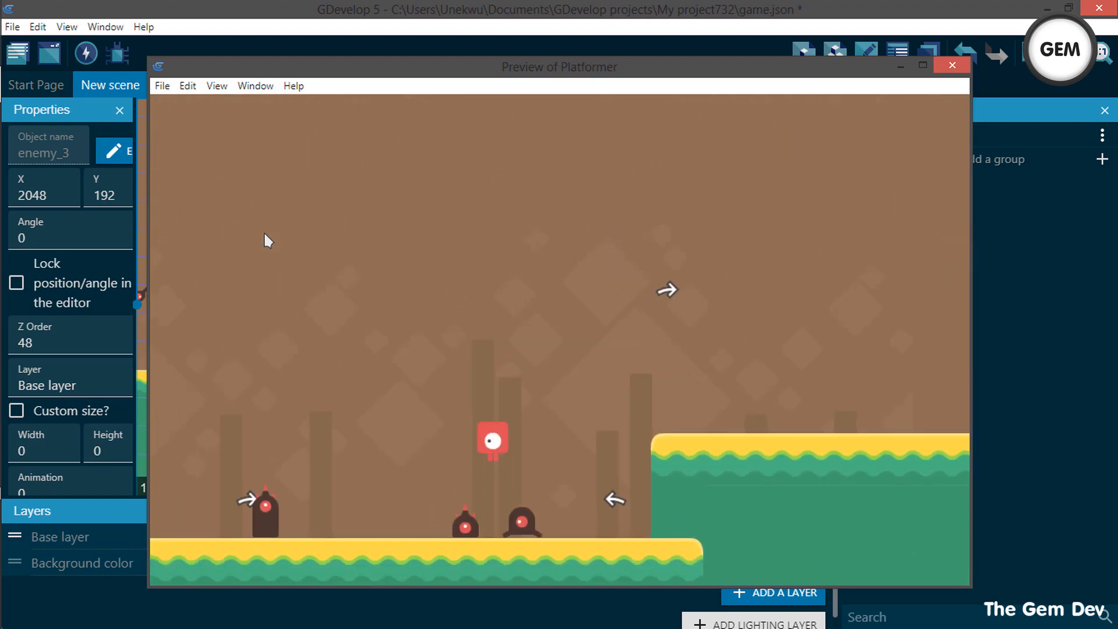
key("Left")
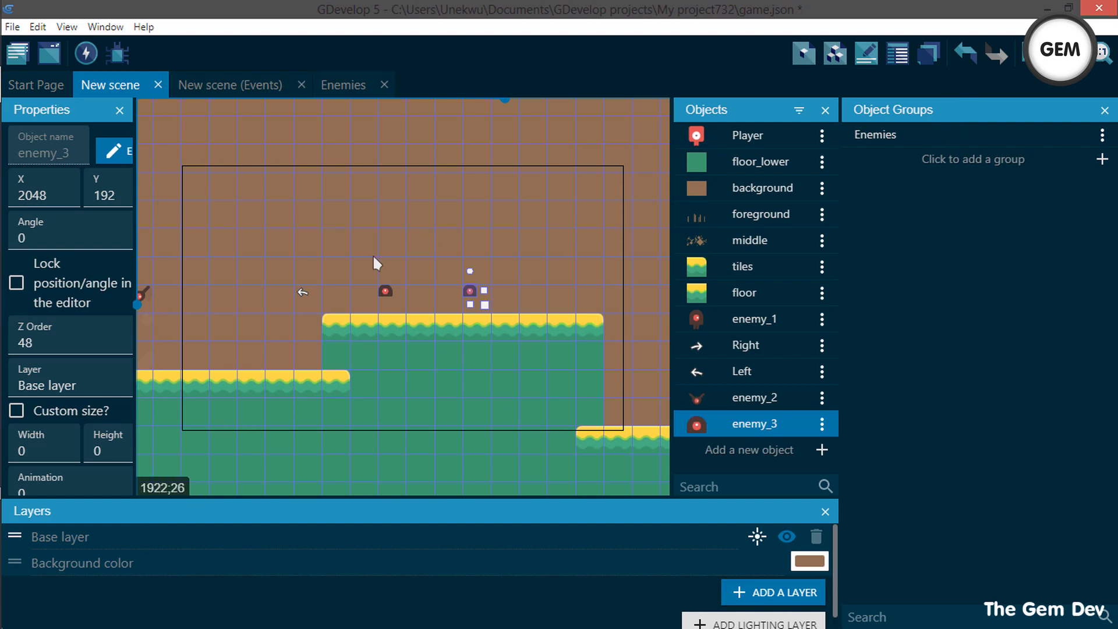
Slow enemy_3's Animation #0 to 4 FPS and apply the change
scroll(392, 264, "up", 2)
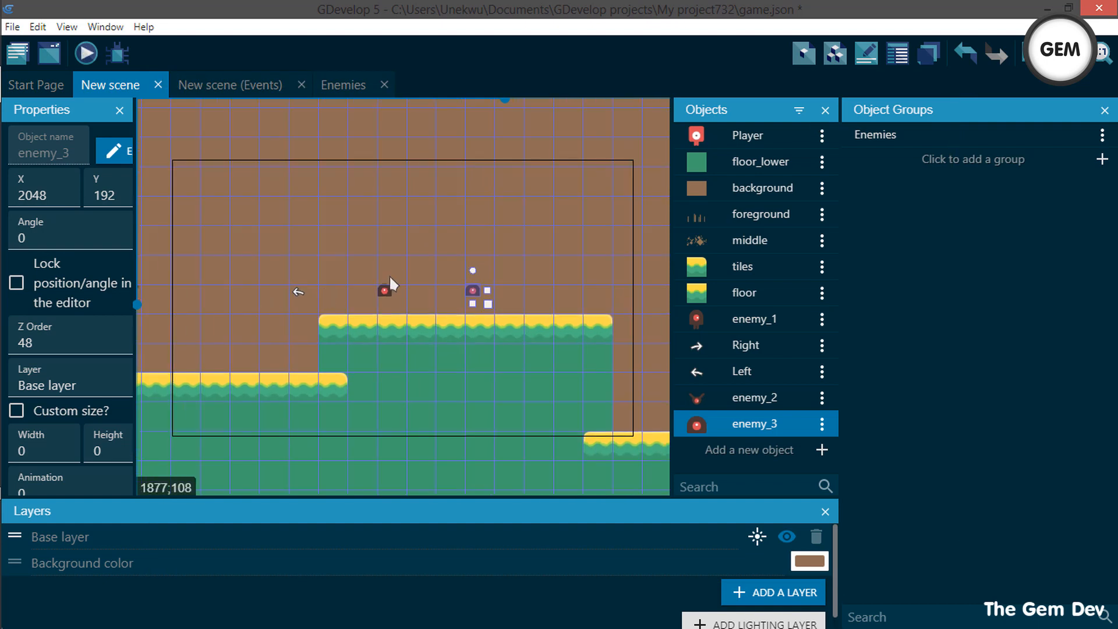
left_click(375, 294)
left_click(385, 291)
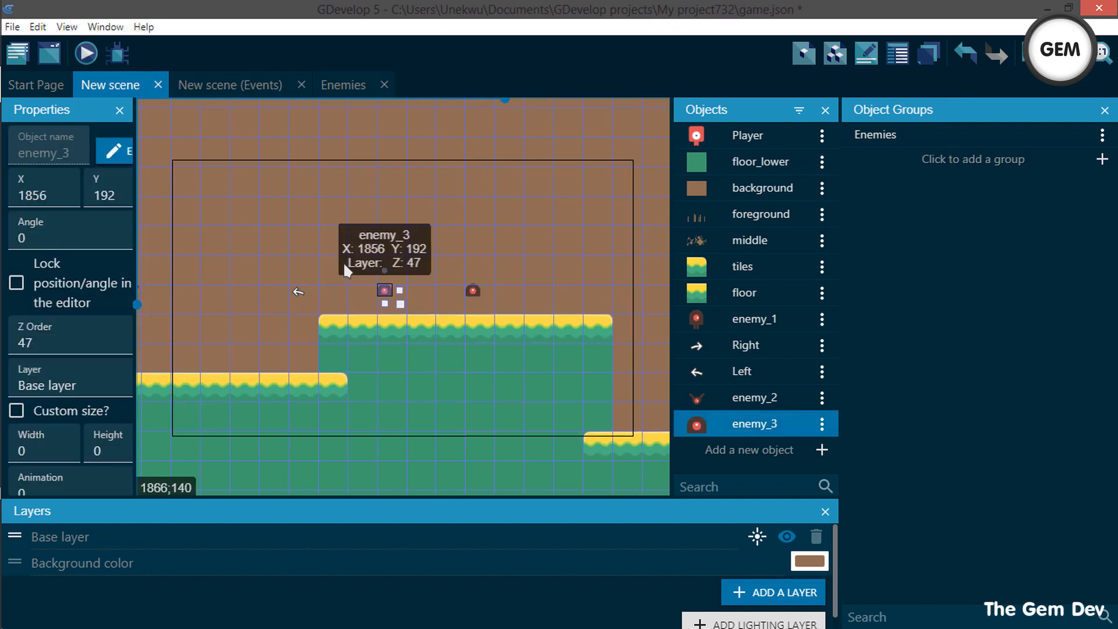
double_click(723, 424)
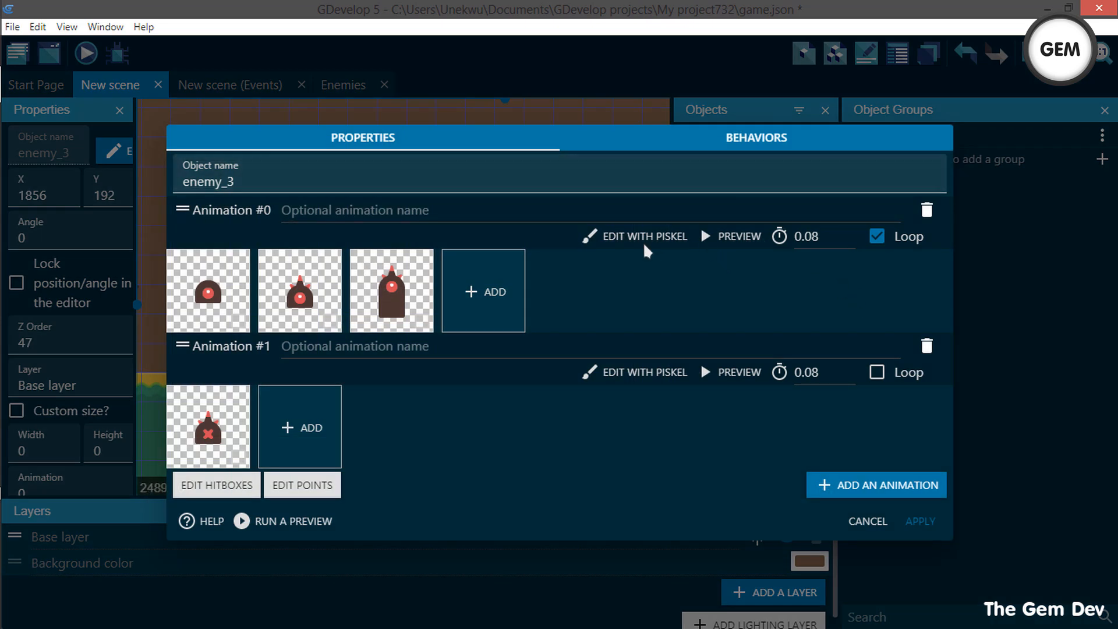
left_click(722, 237)
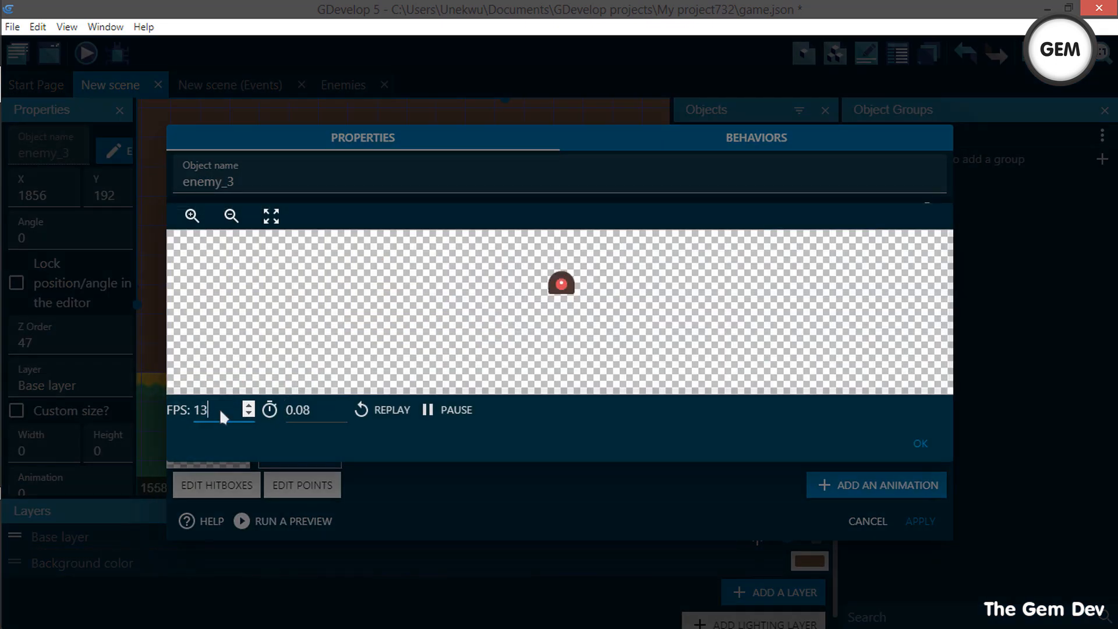
key("Down")
key("Down")
key("Down")
key("Down")
key("Down")
key("Down")
key("Down")
key("Down")
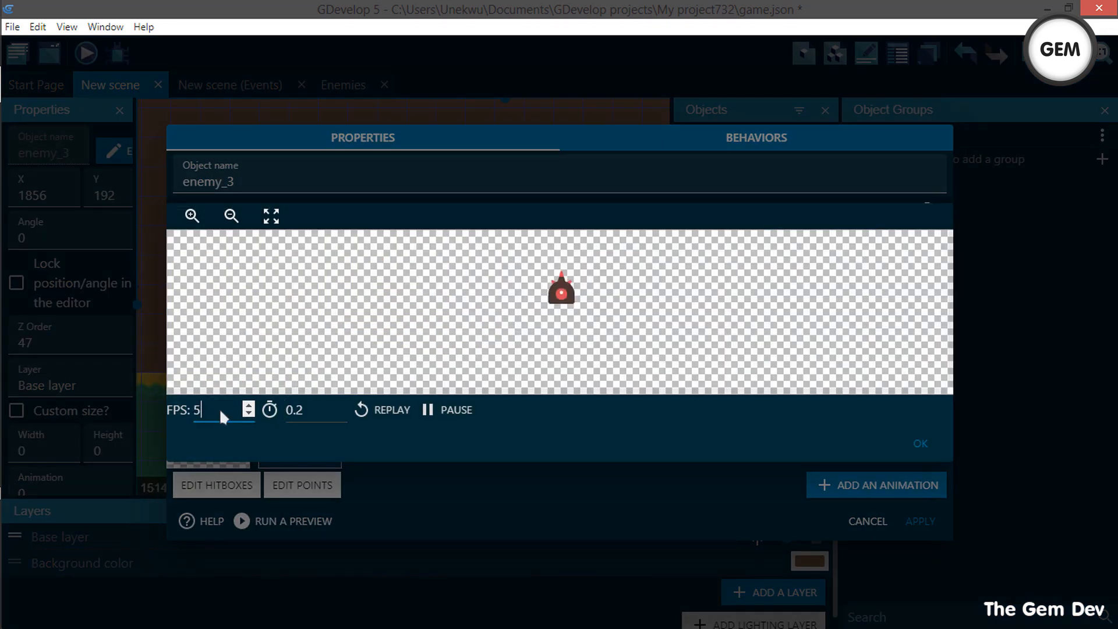
key("Down")
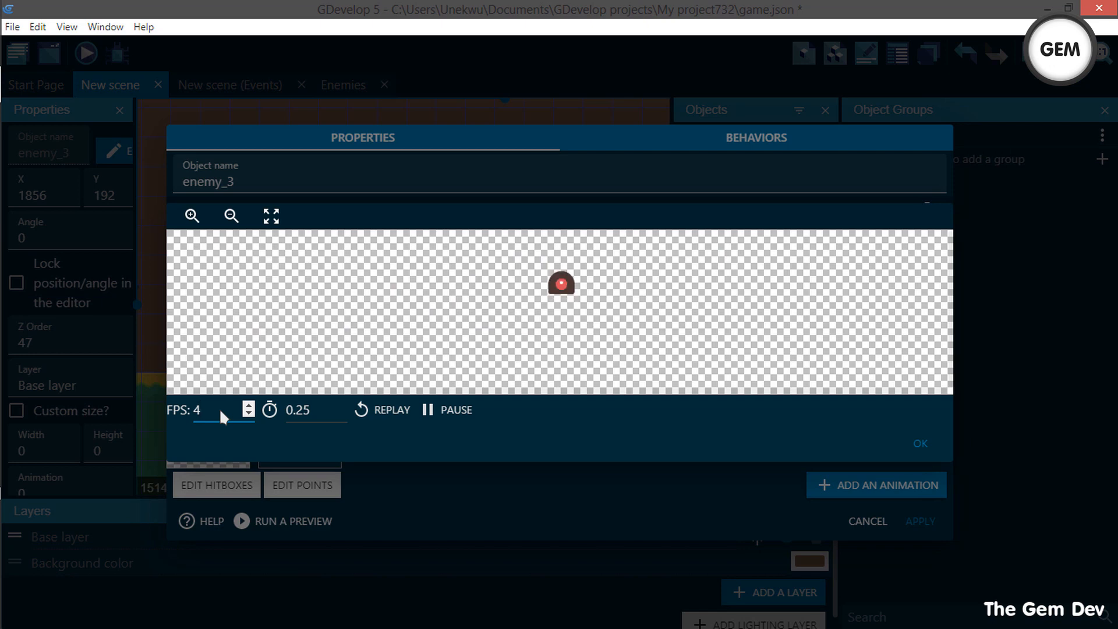
left_click(923, 443)
left_click(920, 521)
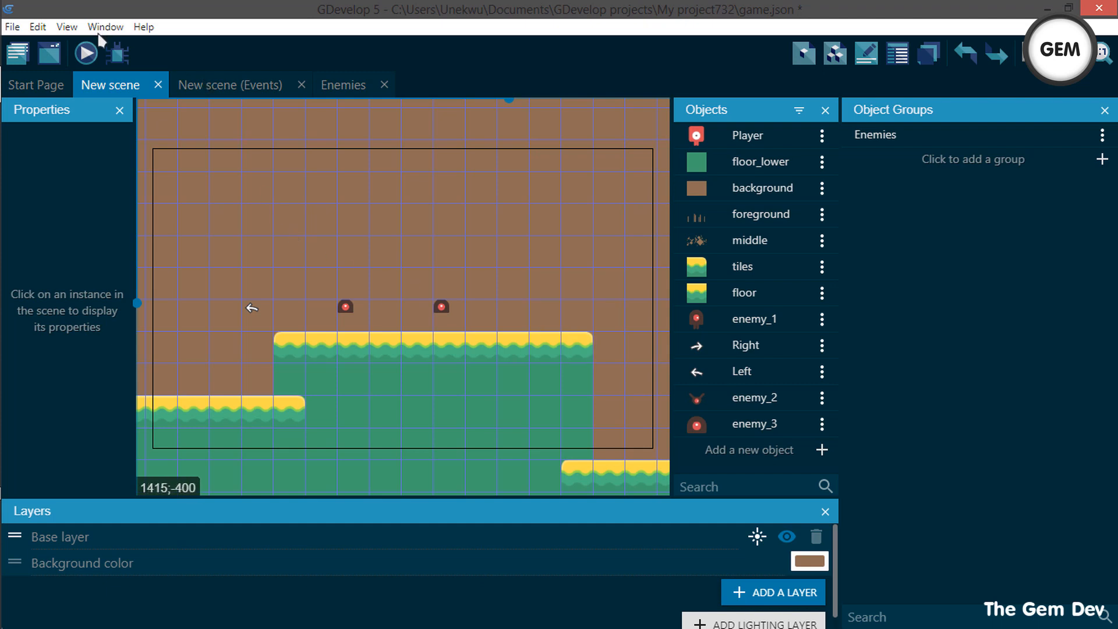
Preview the game again, jumping the player past the enemies to check enemy_3's slower animation, and close the preview
left_click(86, 53)
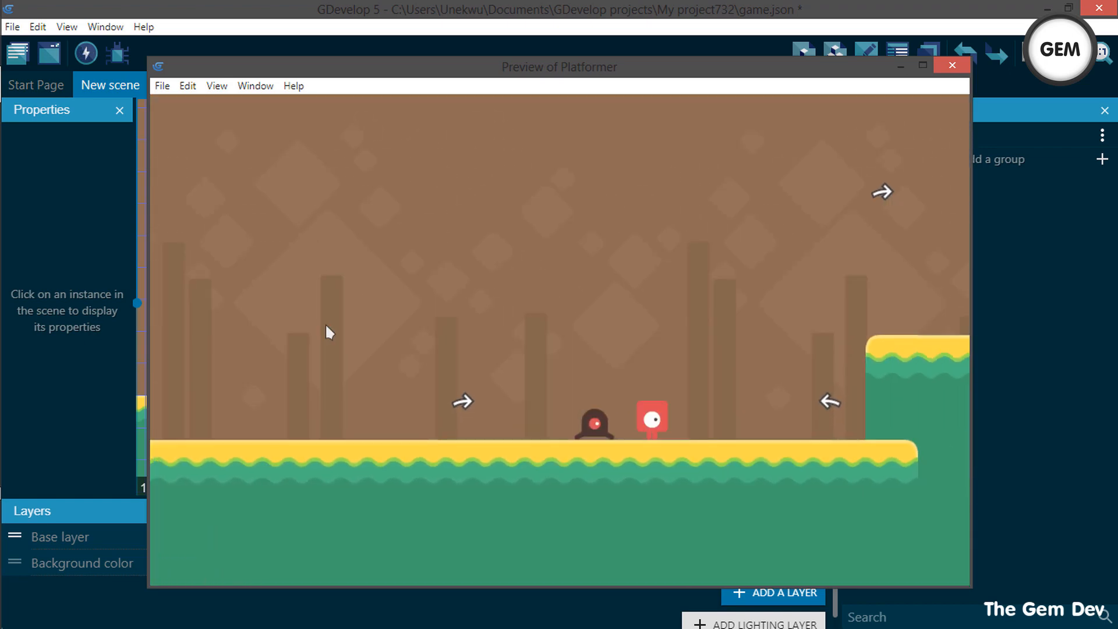
key("Right")
key("space")
key("space")
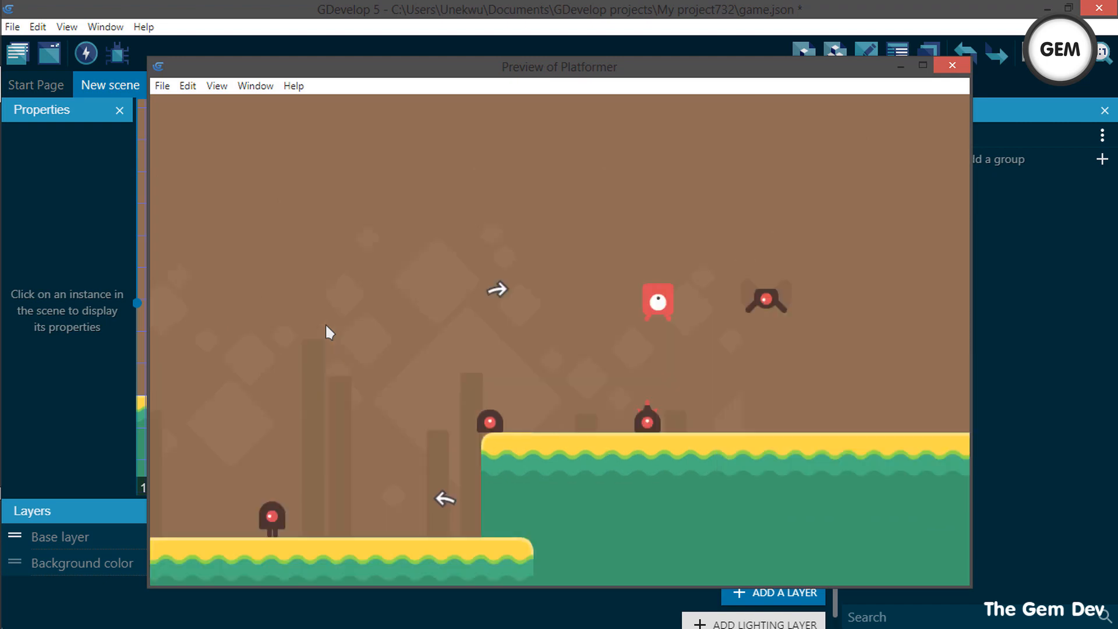
key("Left")
key("space")
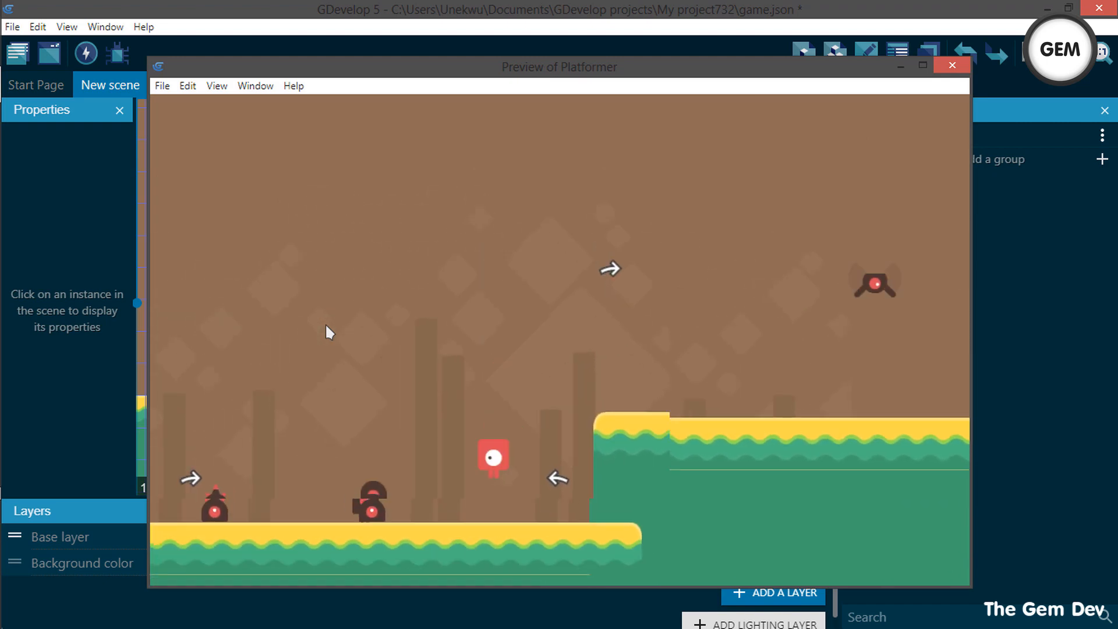
key("Right")
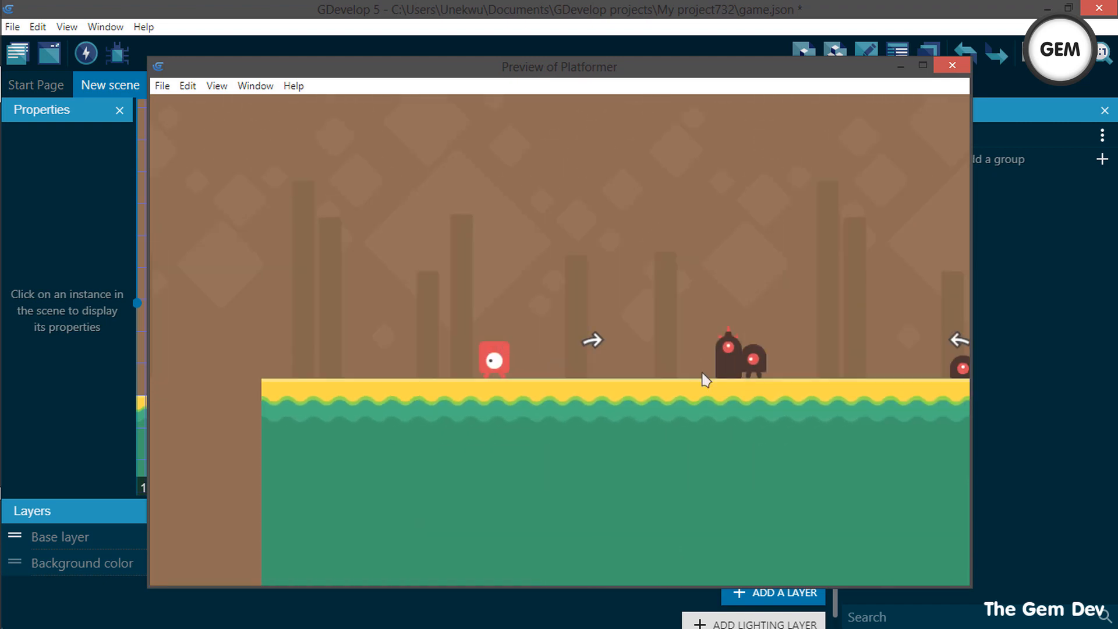
key("Left")
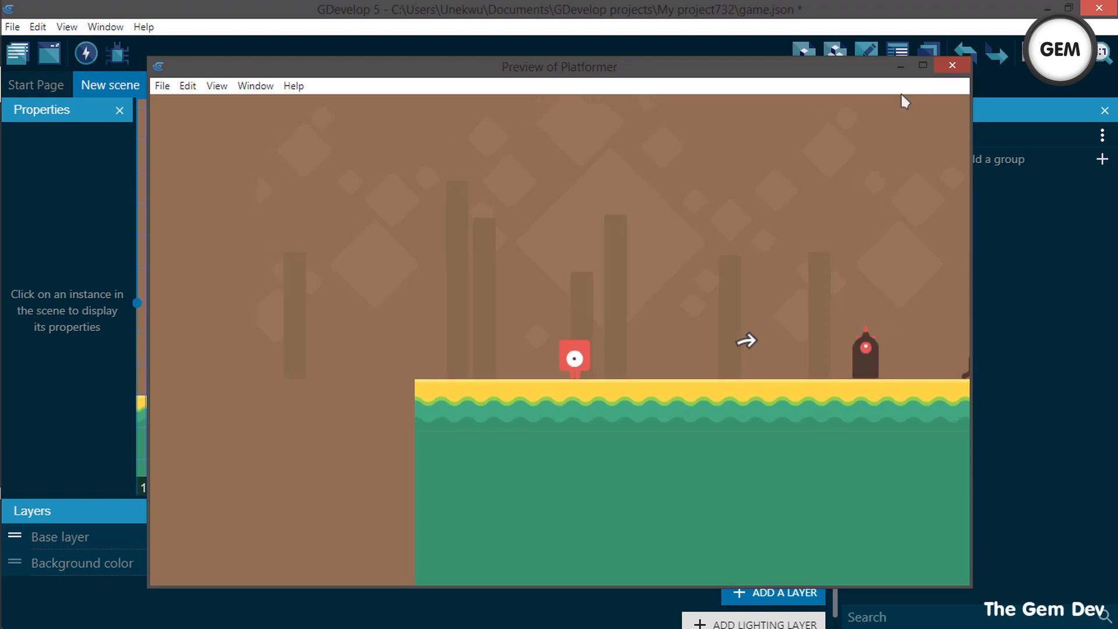
left_click(952, 66)
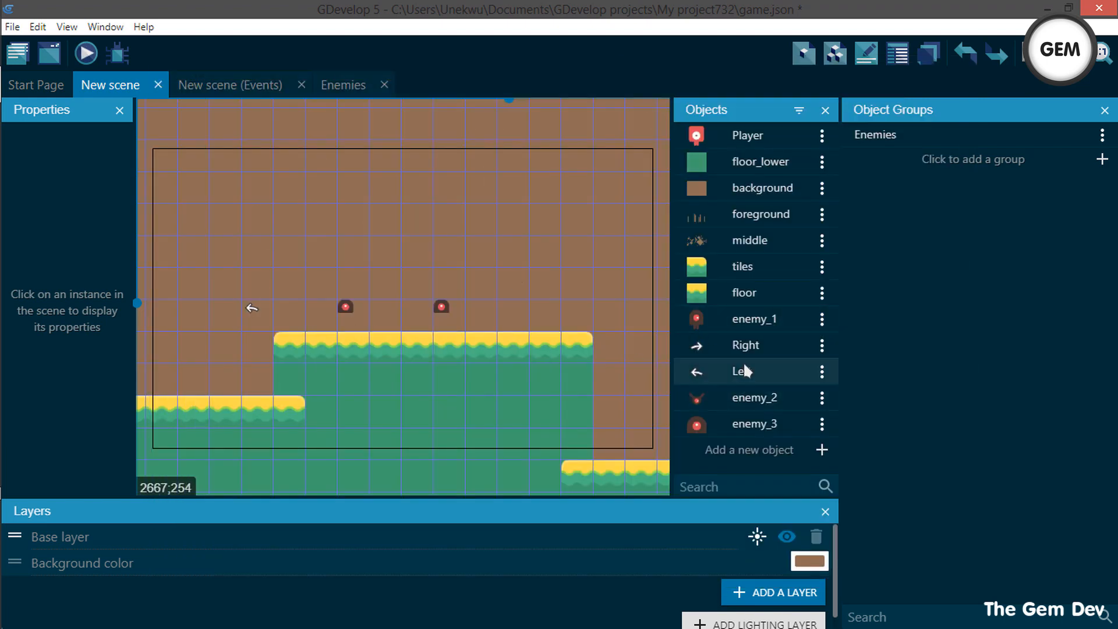
Place a Left marker and a Right marker at opposite ends of enemy_3's raised platform, both at Y 150
left_click_drag(743, 370, 585, 324)
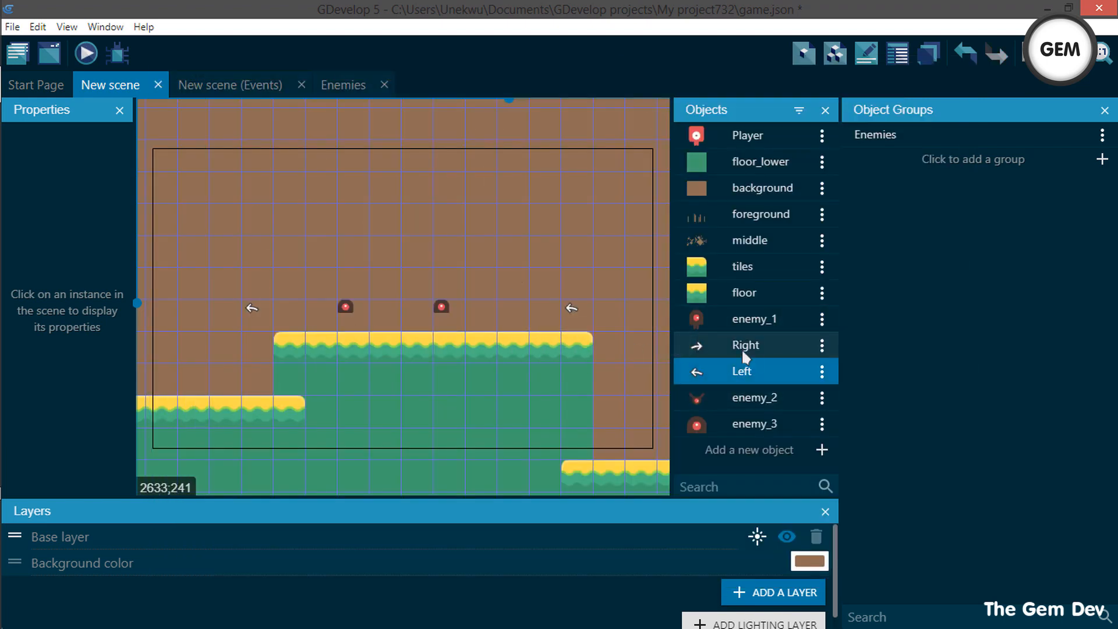
left_click_drag(745, 345, 285, 317)
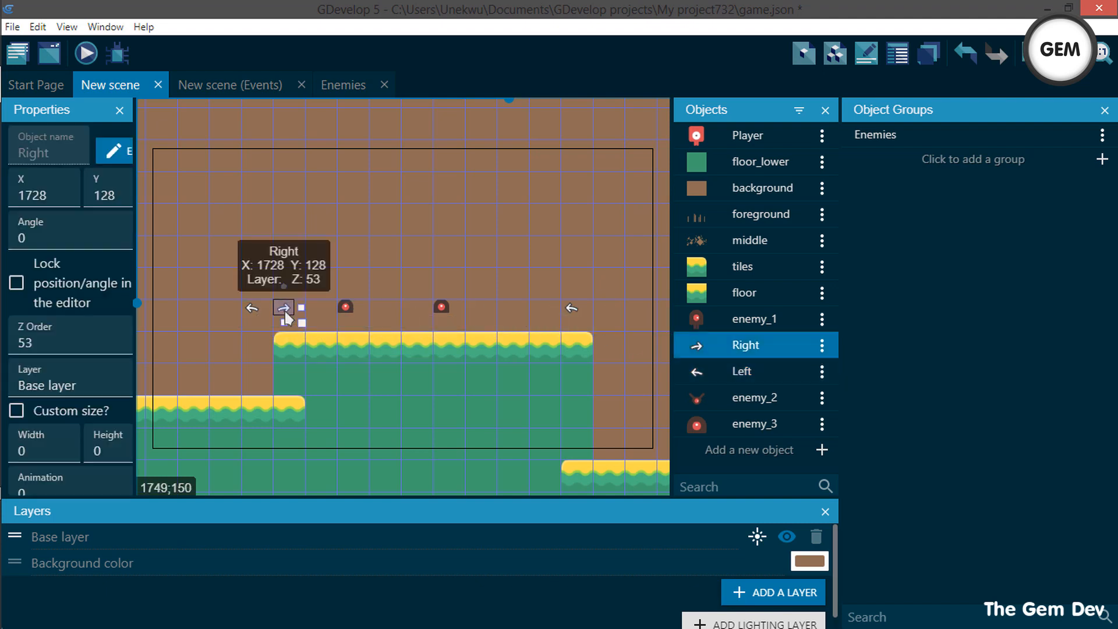
left_click(571, 309, "shift")
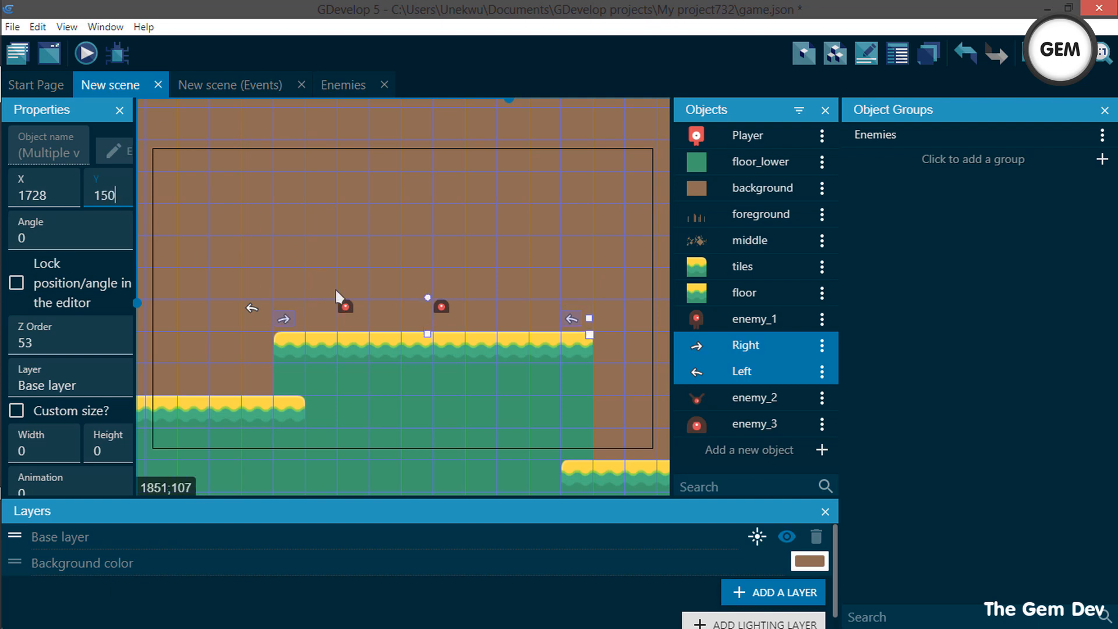
Preview the game, moving and jumping the player up to the raised platform to check enemy_3's patrol between its markers, and close the preview
middle_click_drag(334, 271, 545, 235)
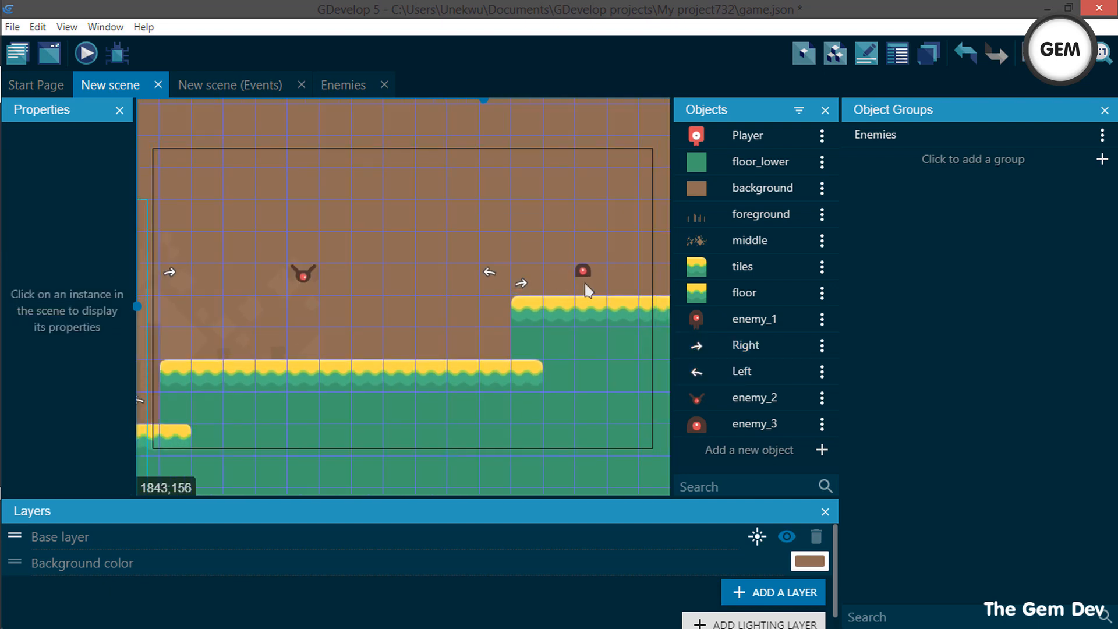
left_click(252, 313)
middle_click_drag(252, 313, 673, 260)
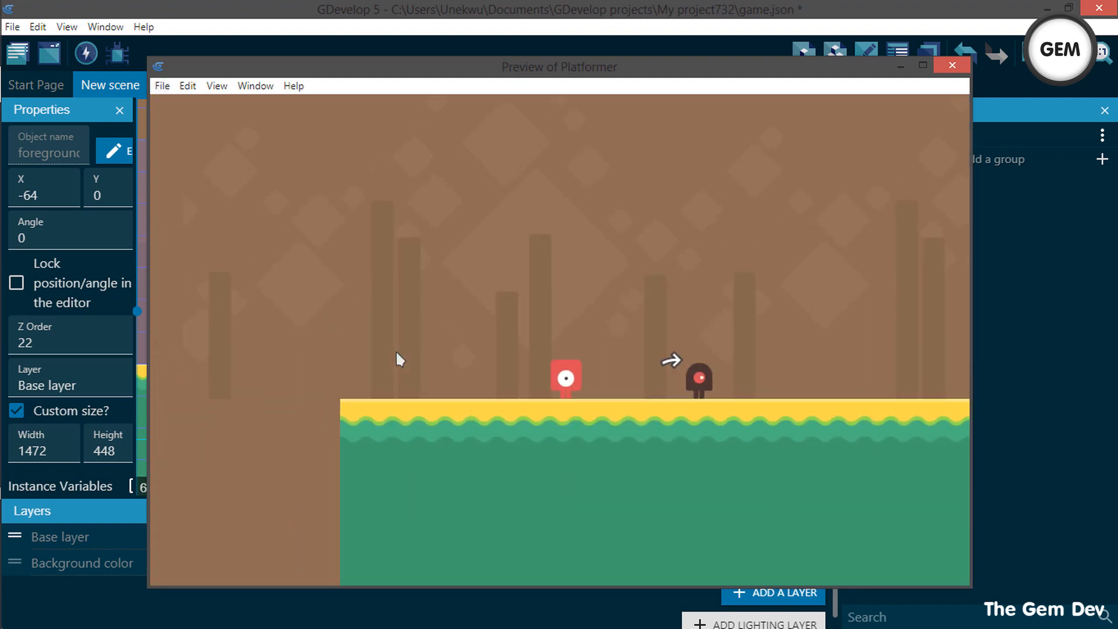
key("Right")
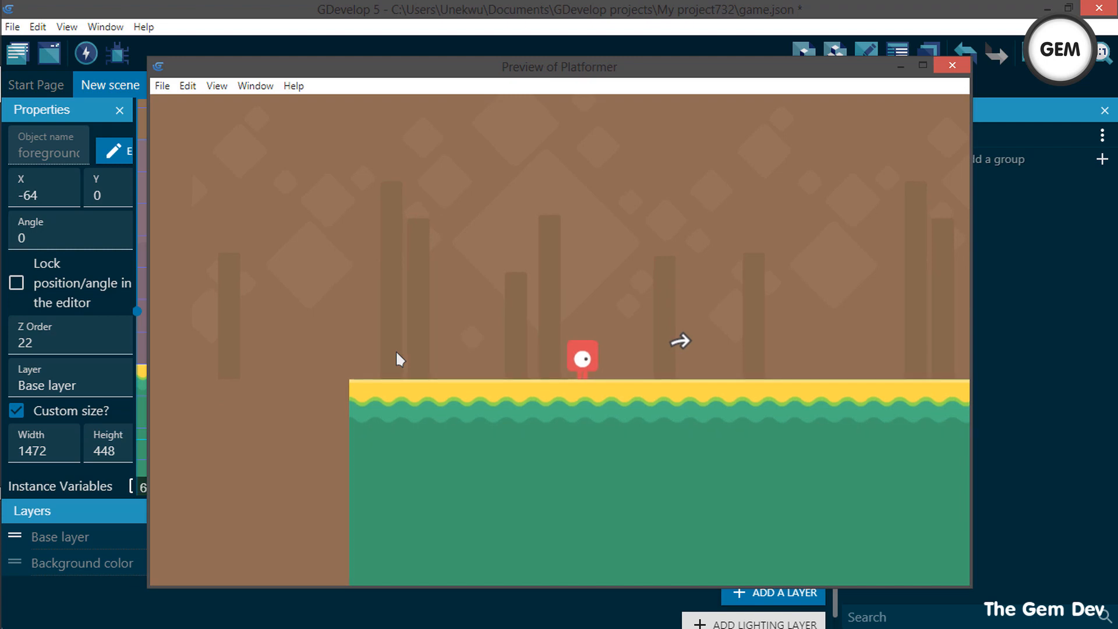
key("space")
key("space")
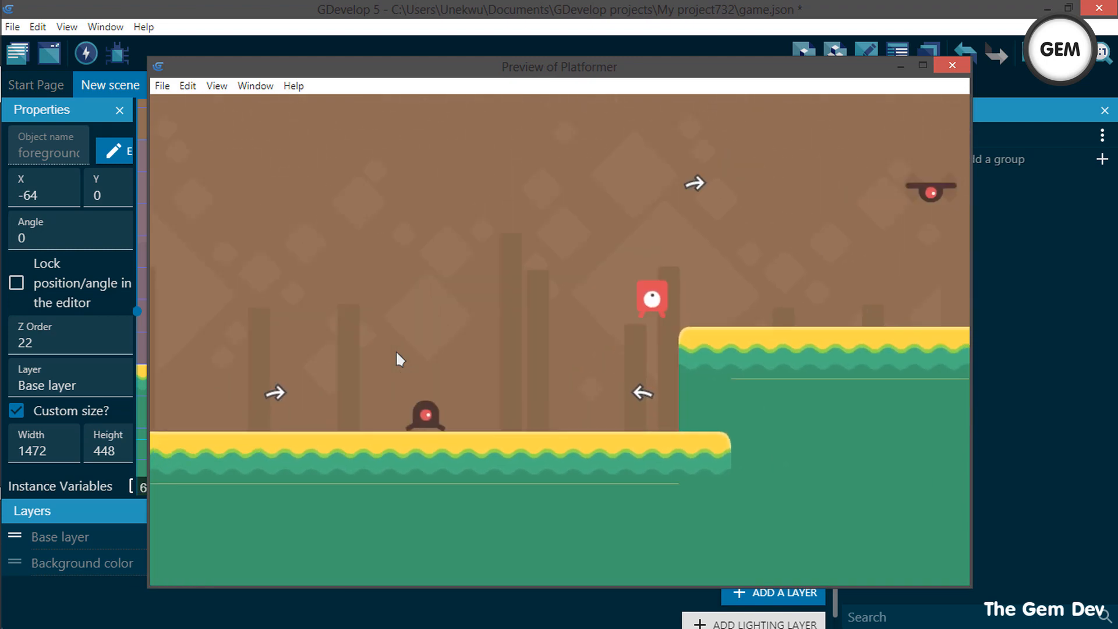
key("Right")
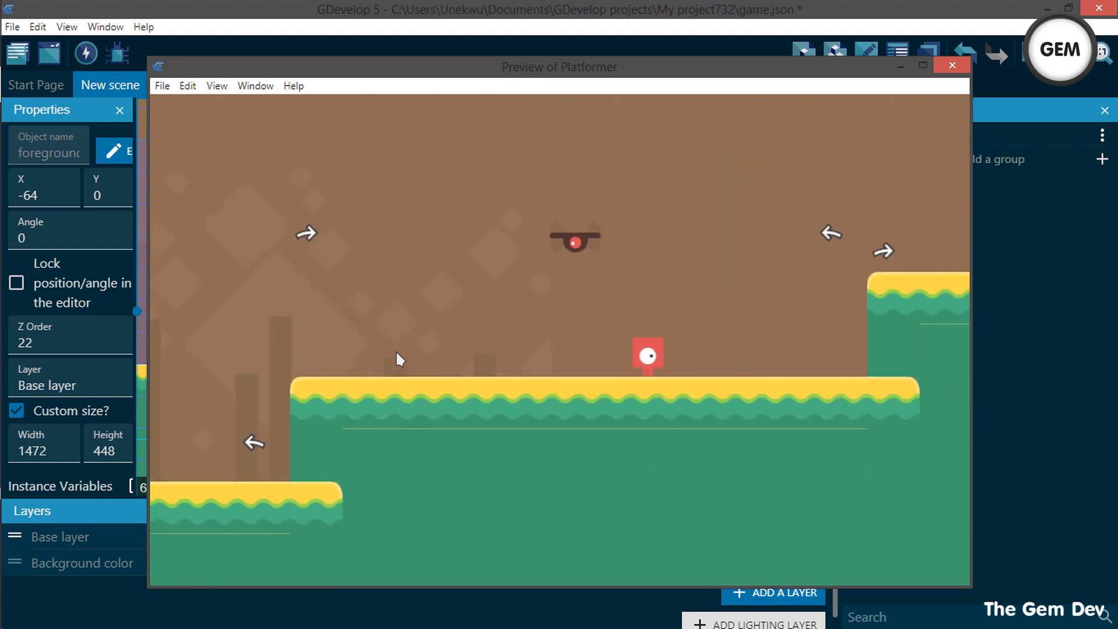
key("Right")
key("space")
key("space")
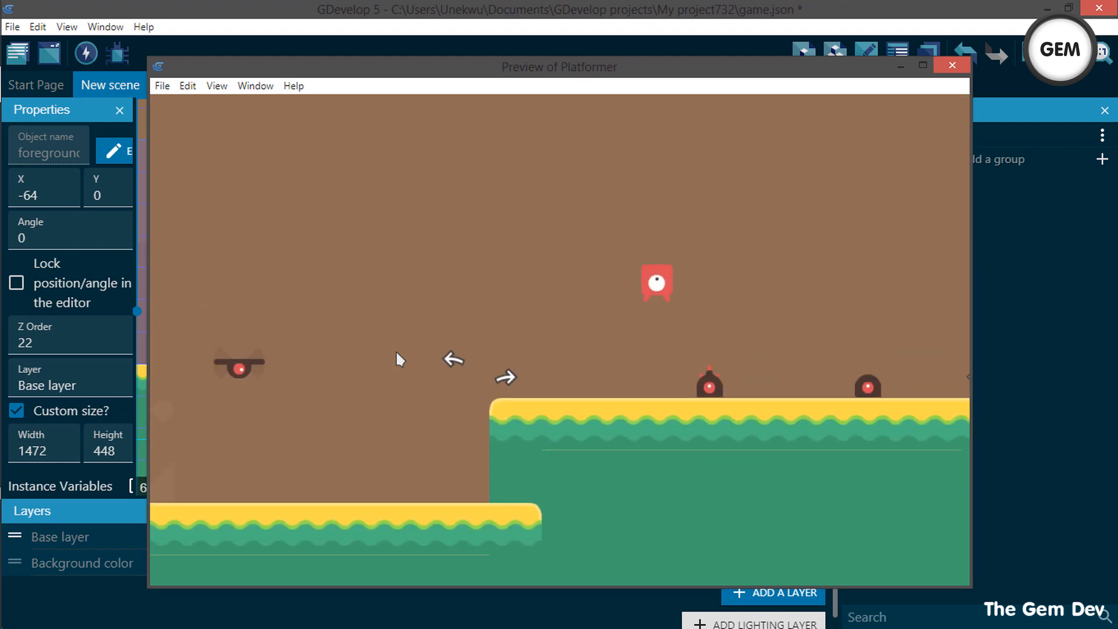
key("space")
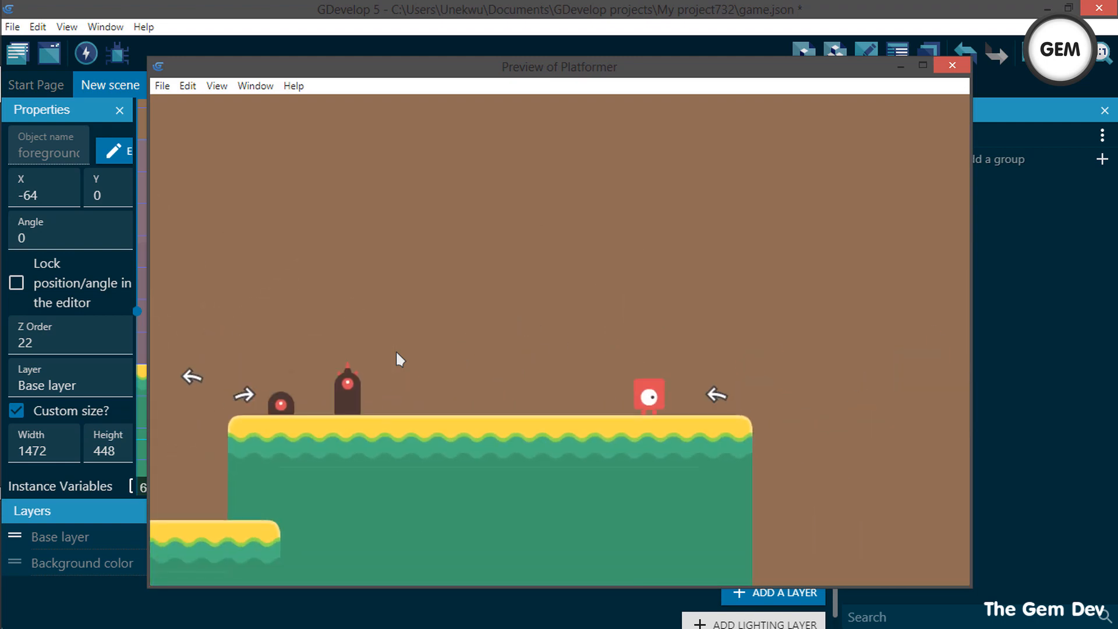
key("Left")
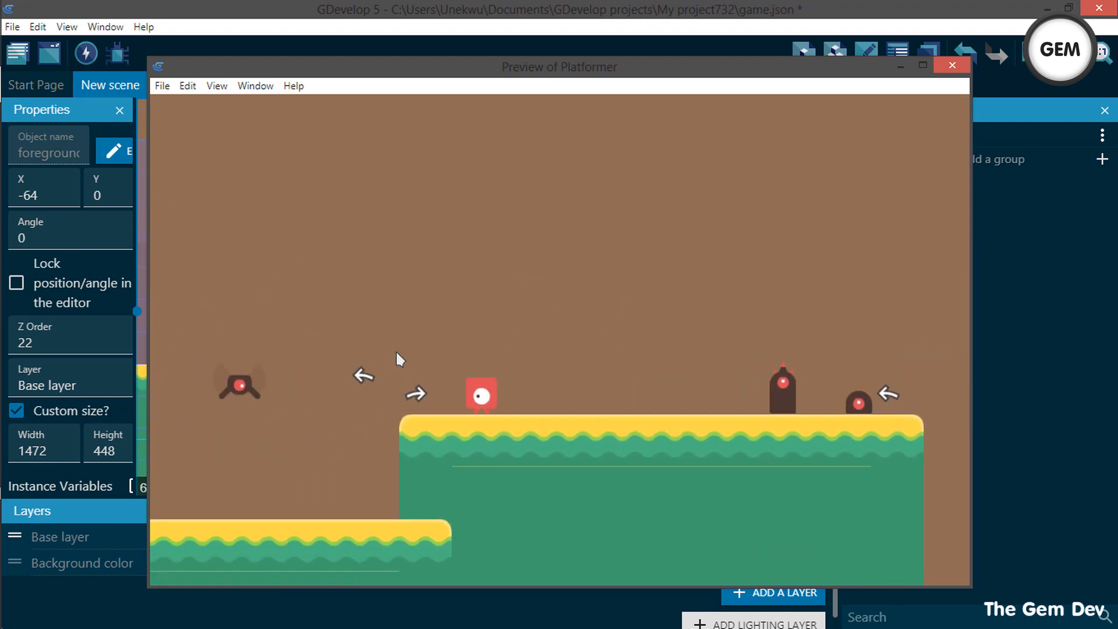
left_click(951, 65)
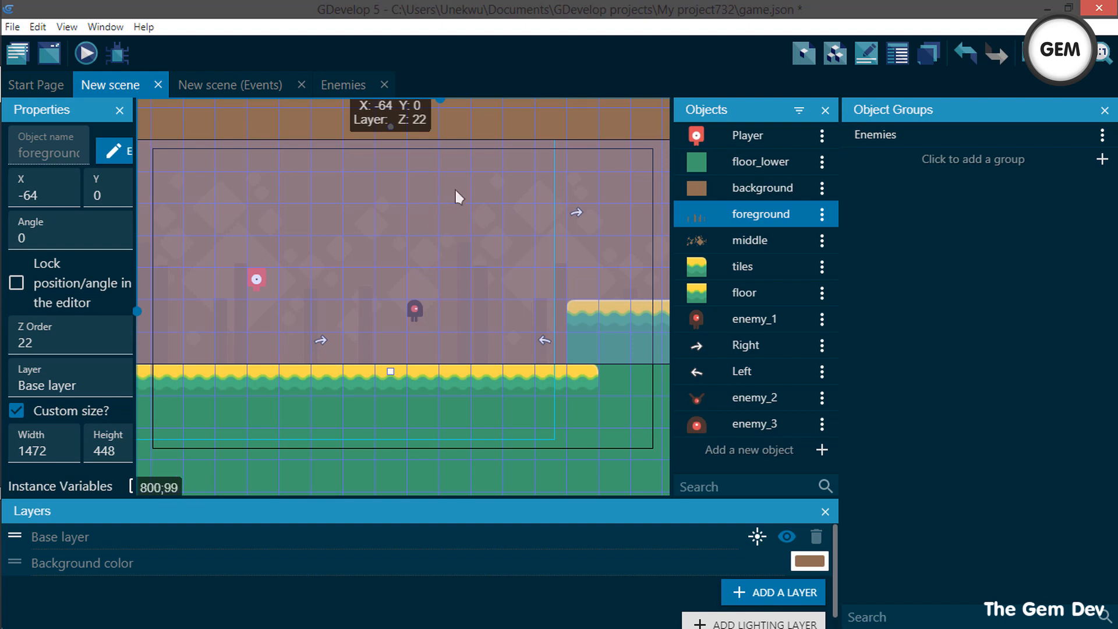
Create a new Sprite object named enemy_4
middle_click_drag(540, 218, 148, 212)
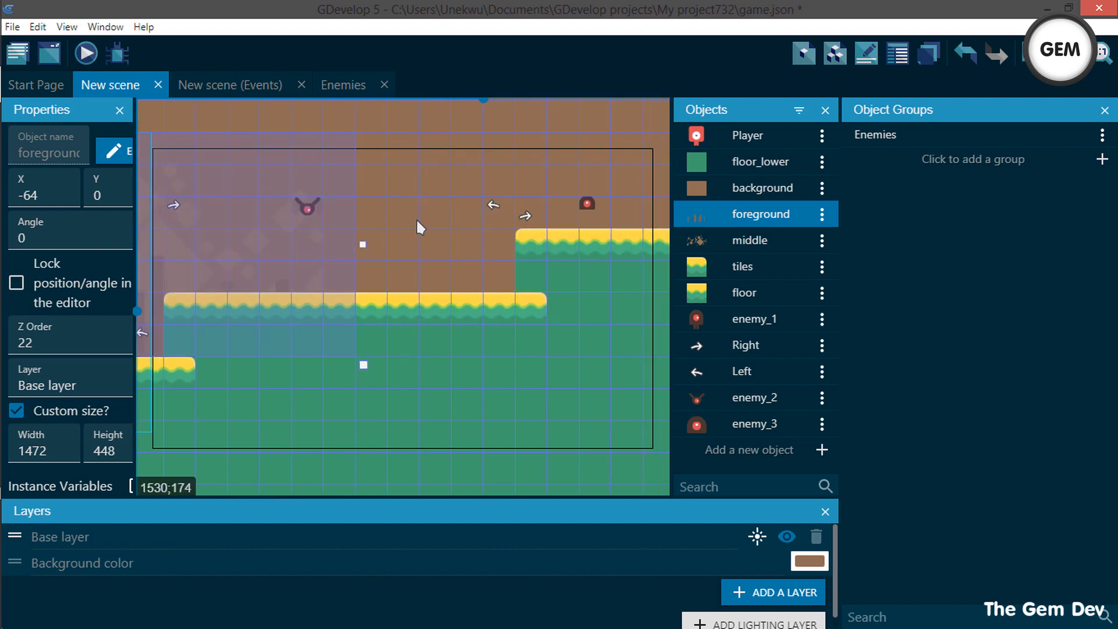
middle_click_drag(417, 220, 217, 226)
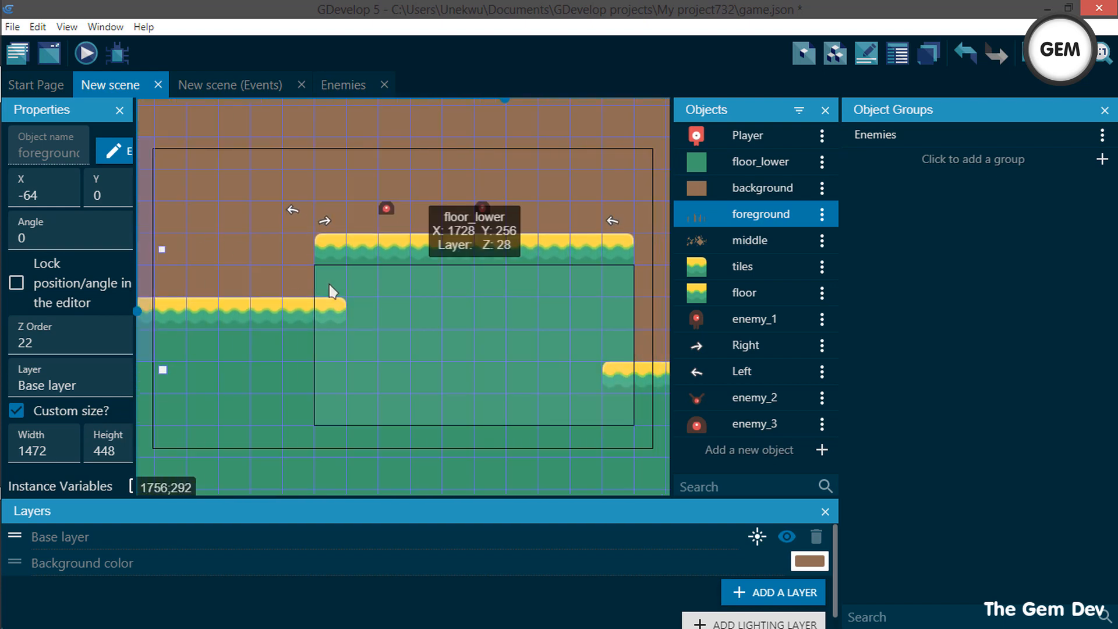
scroll(528, 281, "down", 1)
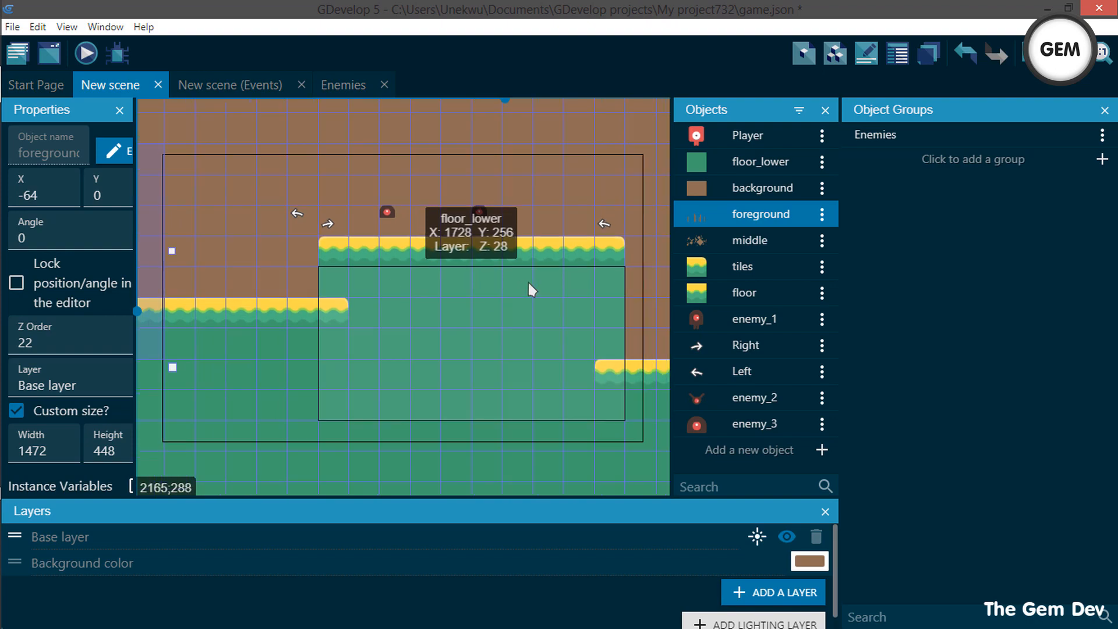
left_click(749, 450)
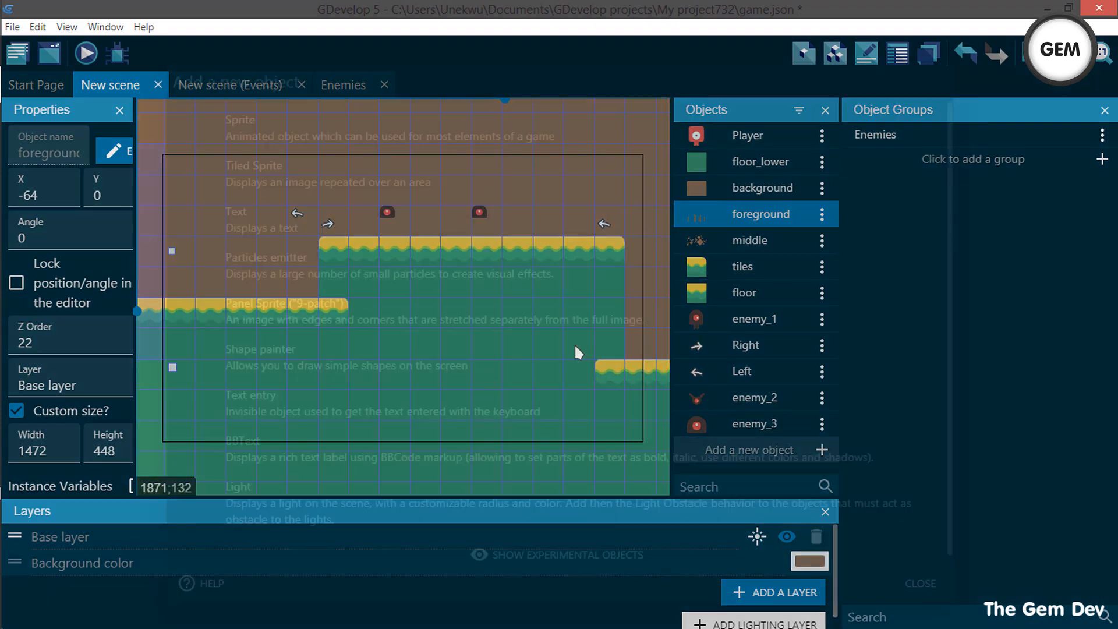
left_click(255, 133)
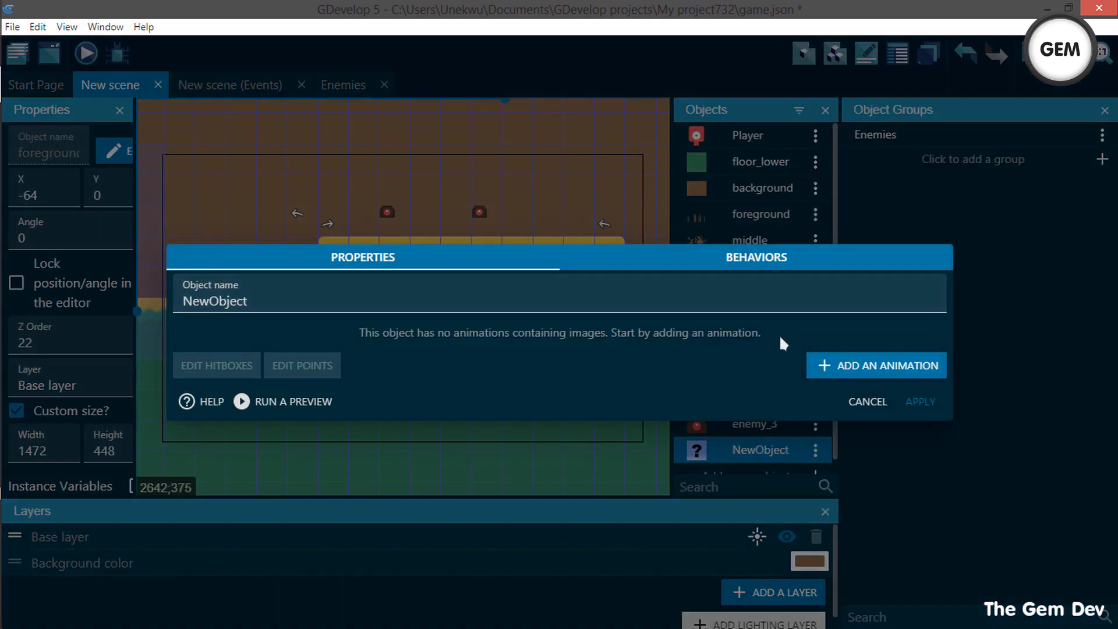
key("ctrl+a")
type("en")
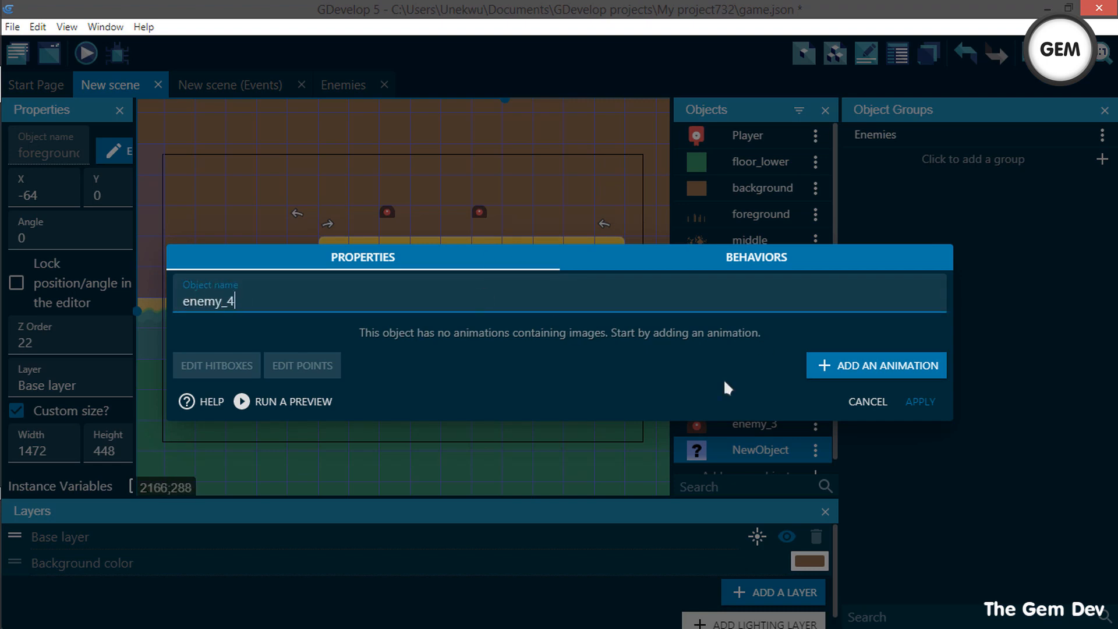
Add a first animation to enemy_4 using the images enemyFloating_1, enemyFloating_2 and enemyFloating_3, copied into the project folder
left_click(862, 371)
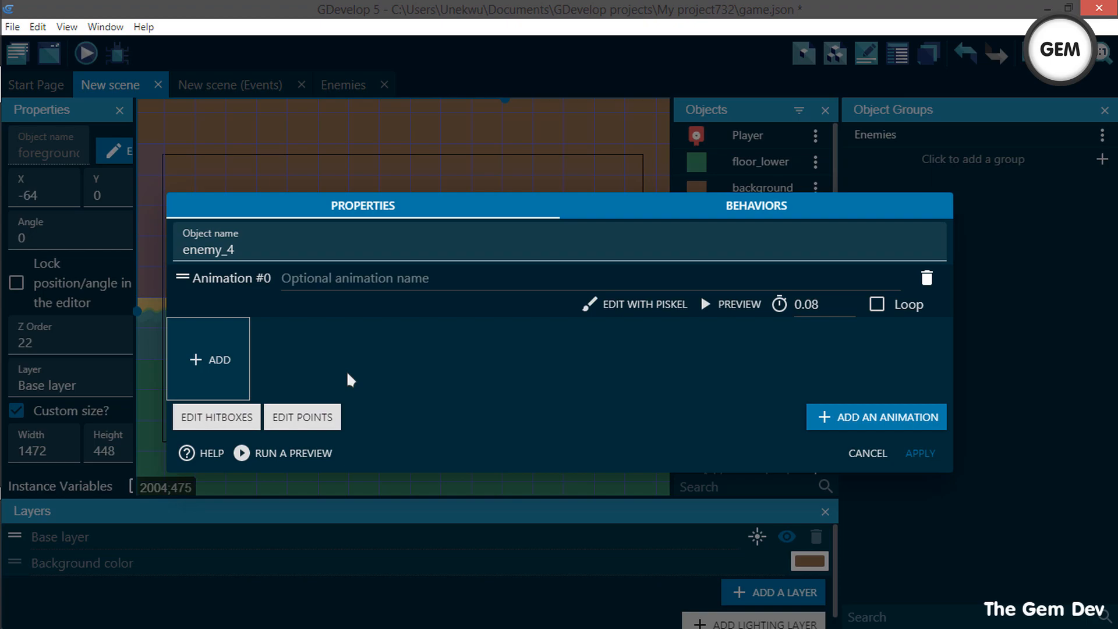
left_click(211, 362)
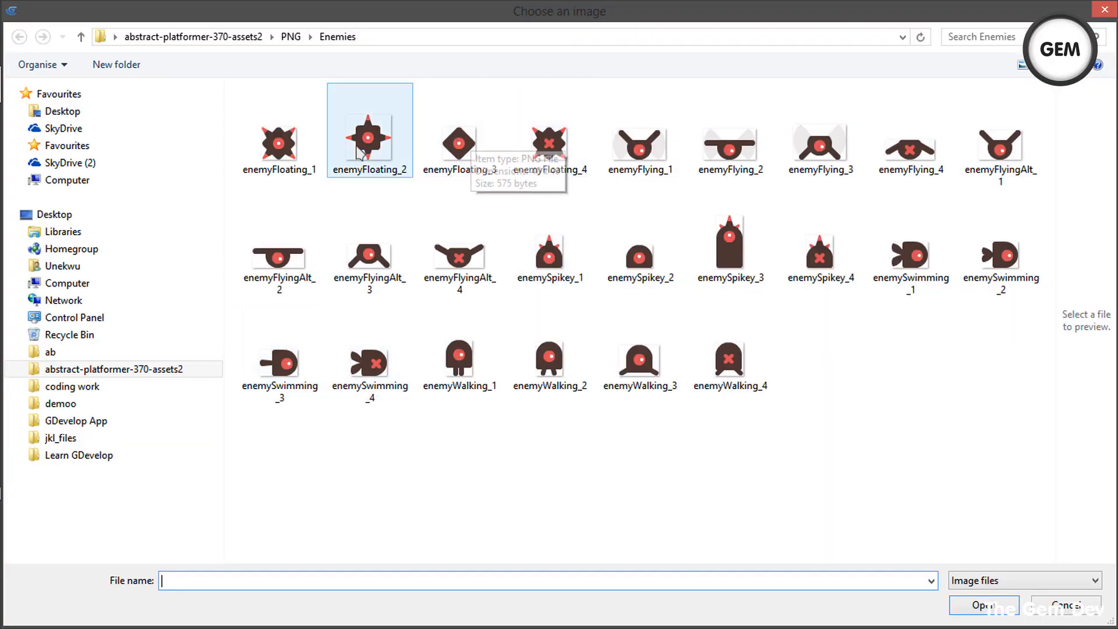
left_click(475, 145)
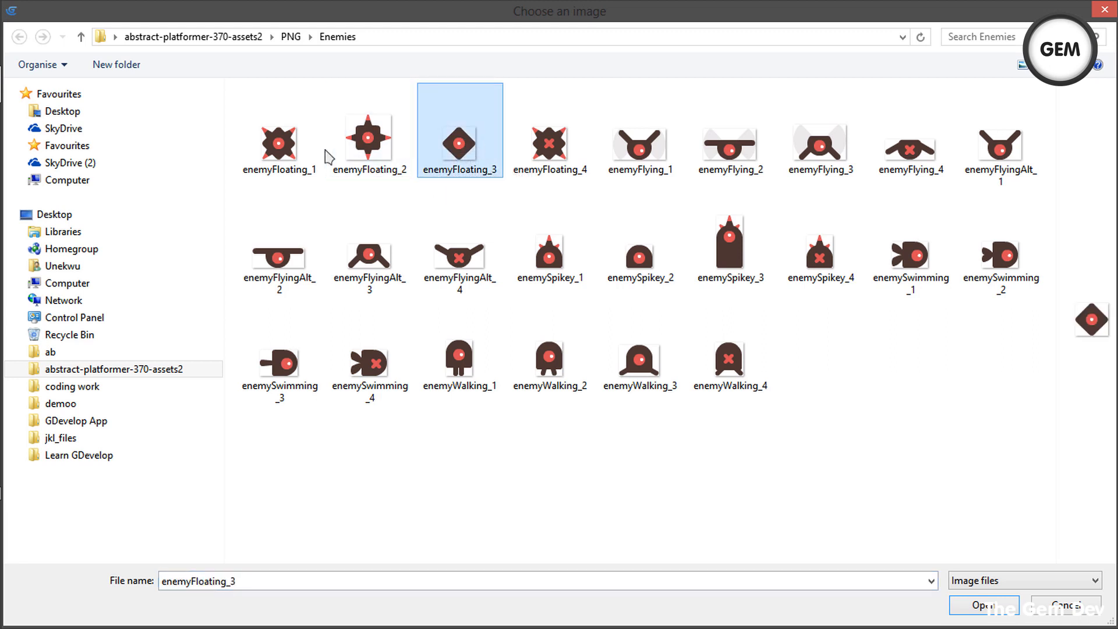
left_click(285, 149)
left_click(475, 144, "shift")
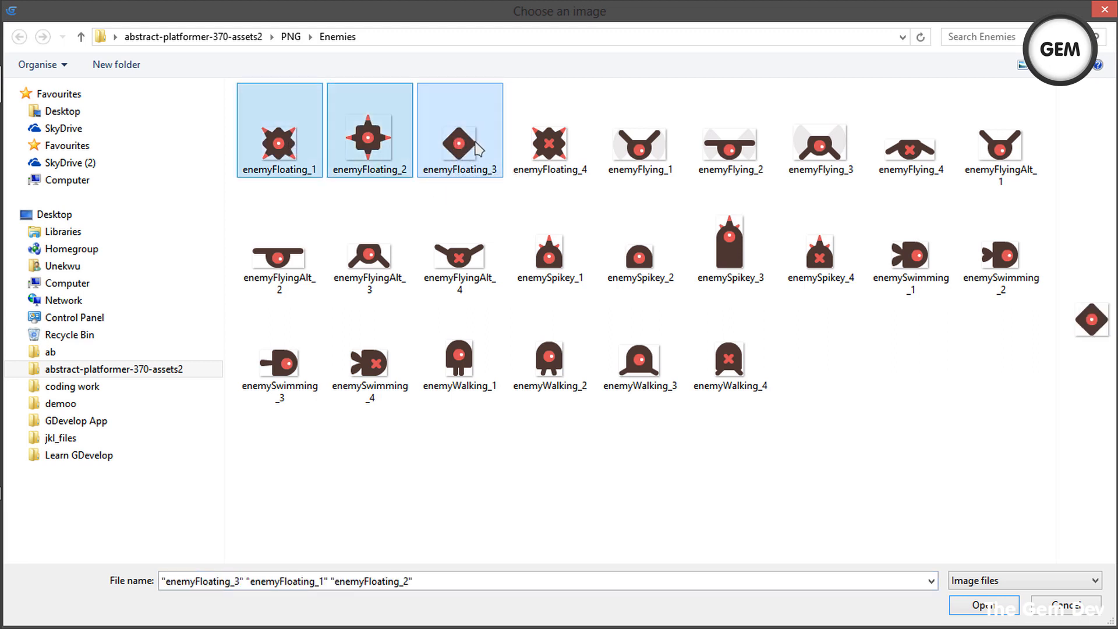
left_click(988, 600)
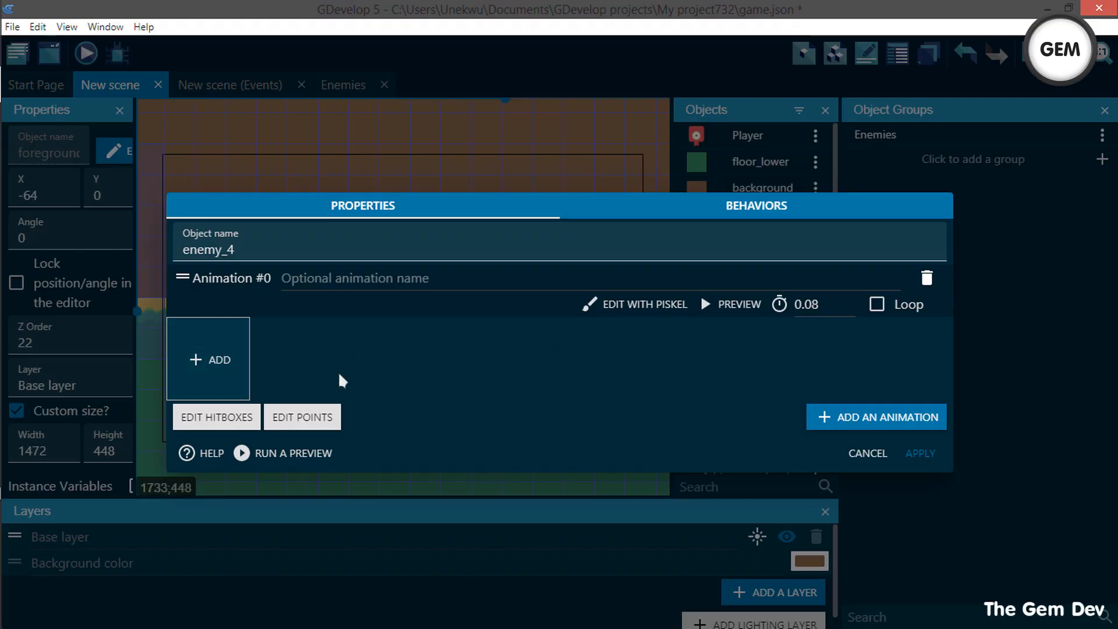
left_click(689, 327)
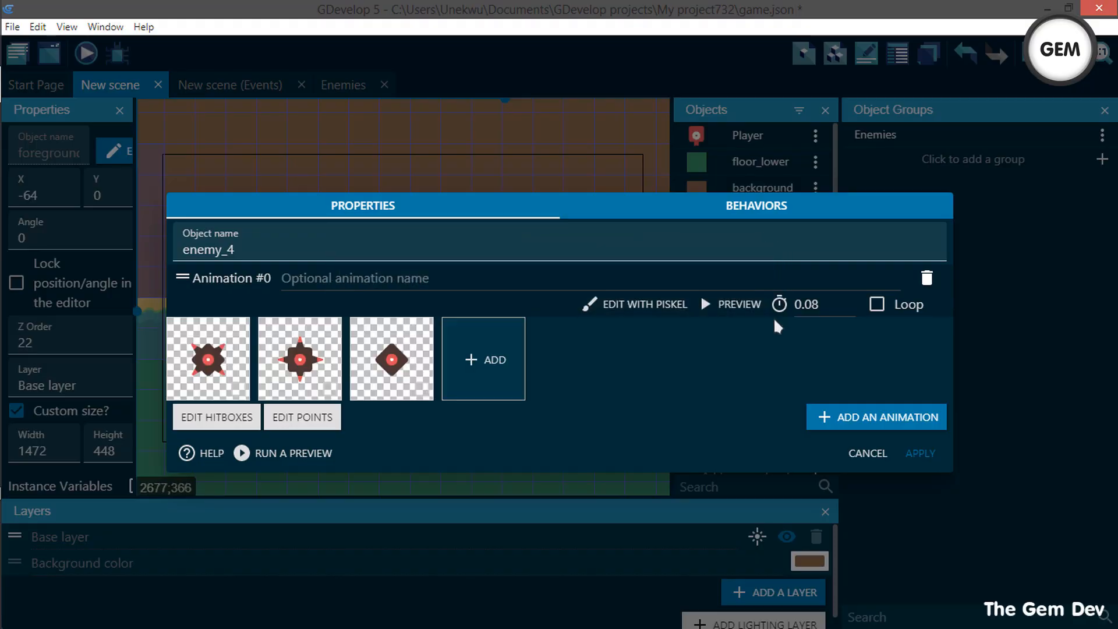
Turn on looping for enemy_4's Animation #0 and check its playback and points
left_click(724, 303)
left_click(925, 444)
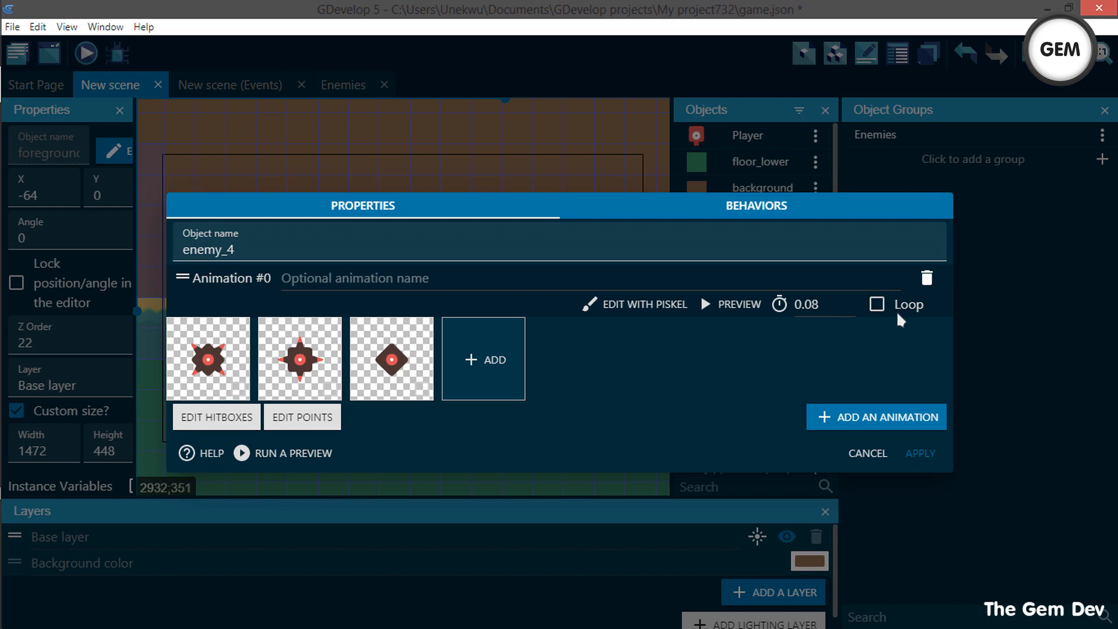
left_click(732, 304)
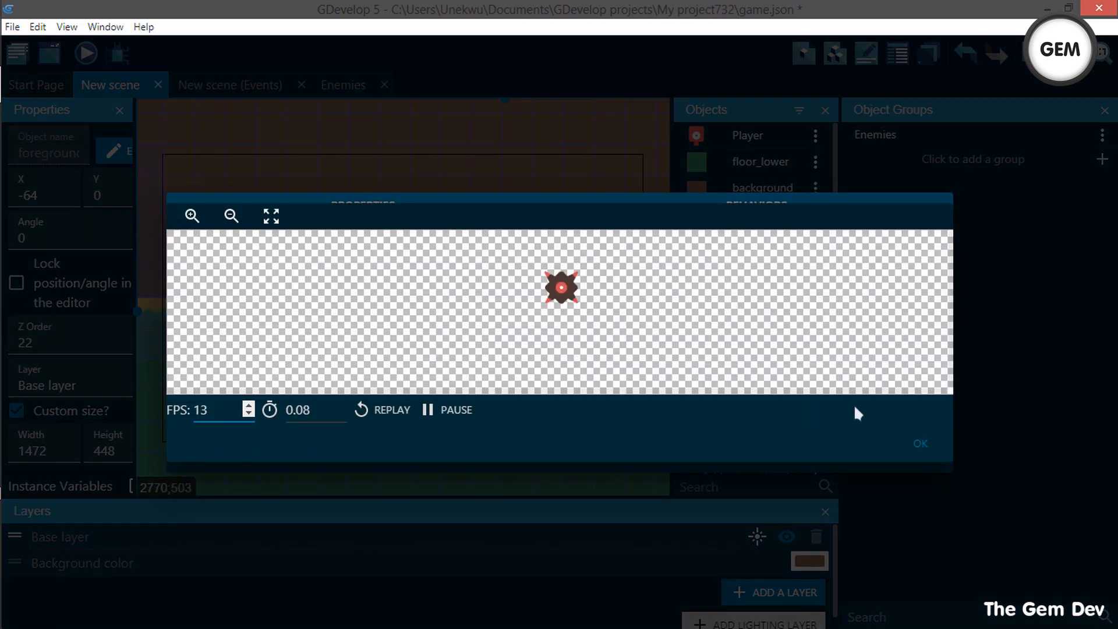
left_click(918, 442)
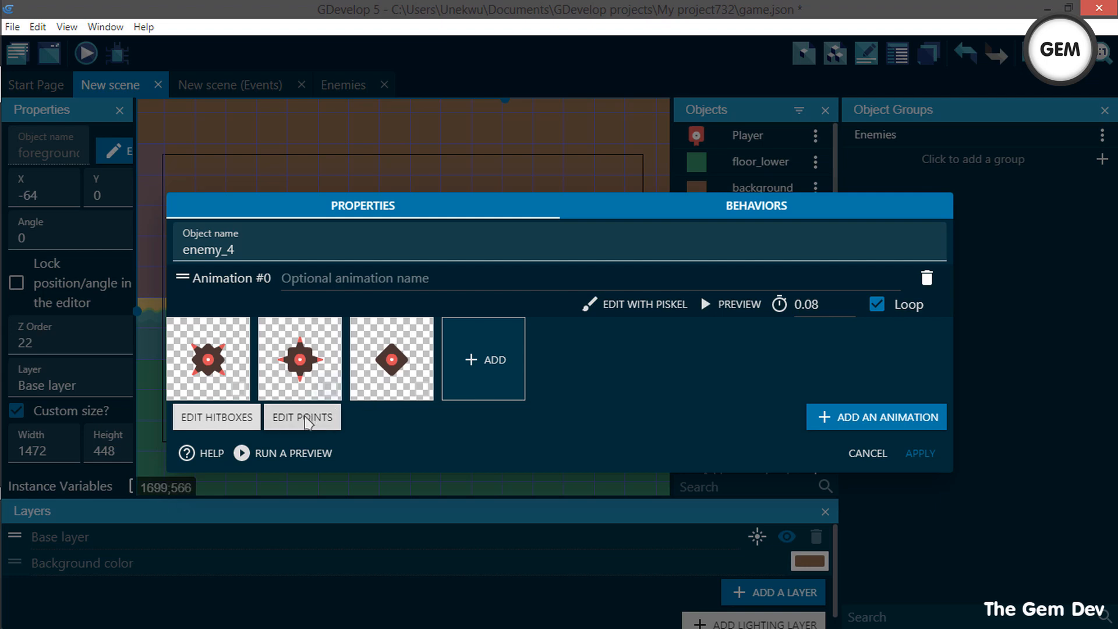
left_click(295, 427)
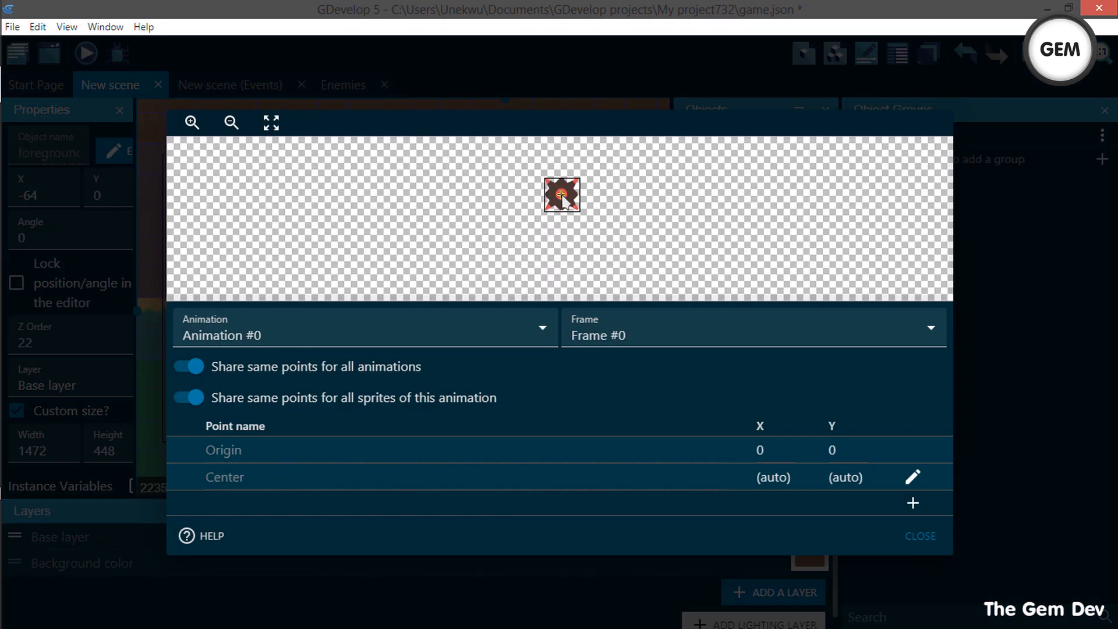
left_click(920, 535)
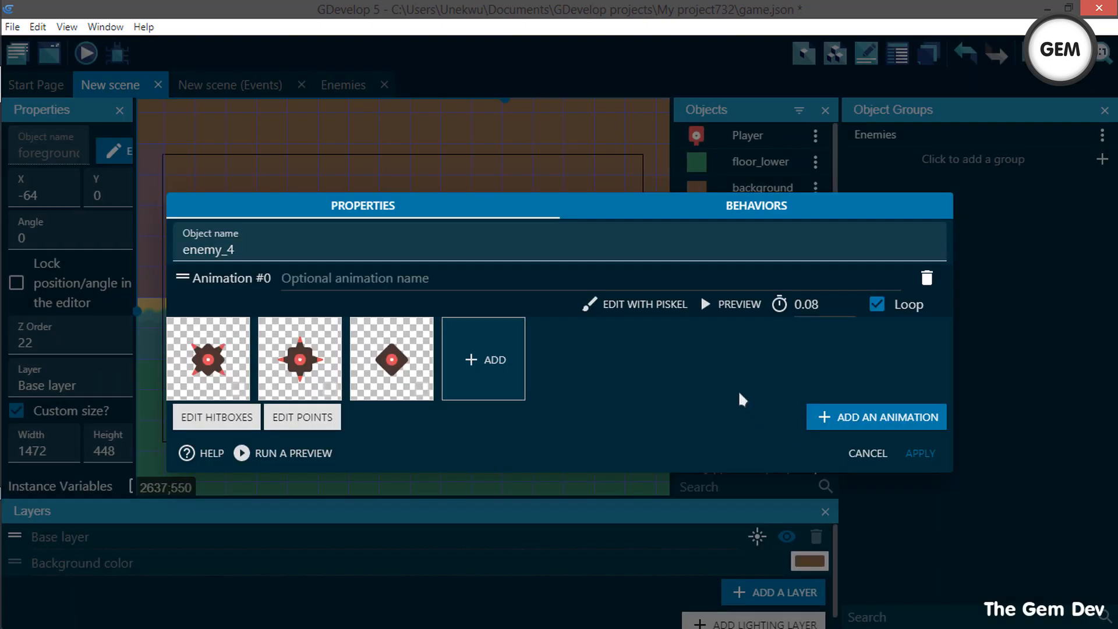
Add a second animation to enemy_4 with the image enemyFloating_4, copied into the project folder, and apply the object
left_click(823, 416)
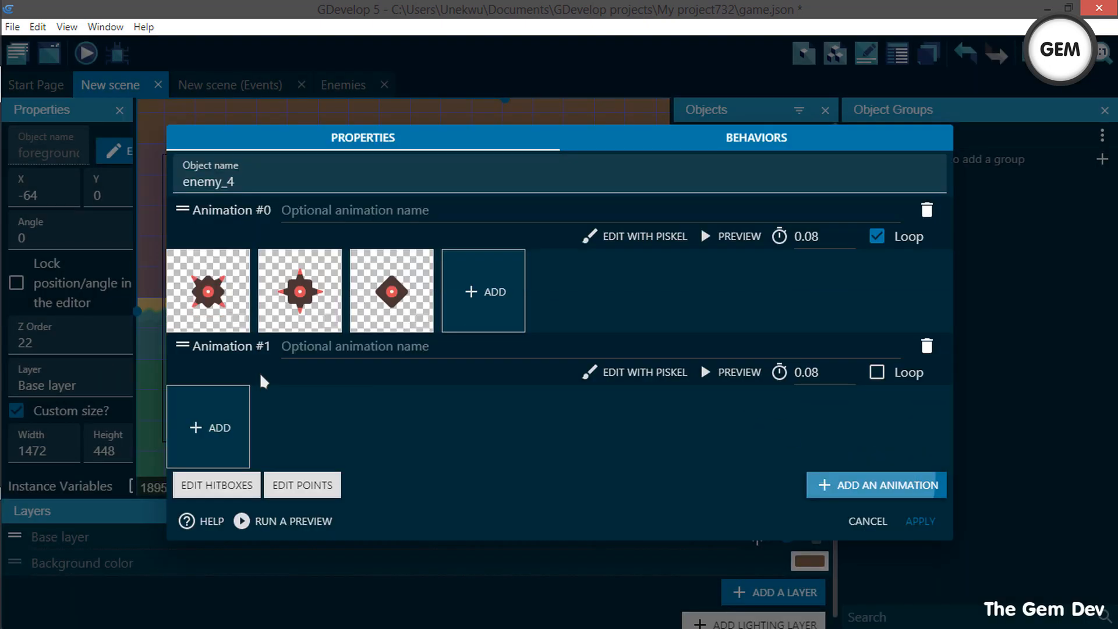
left_click(221, 427)
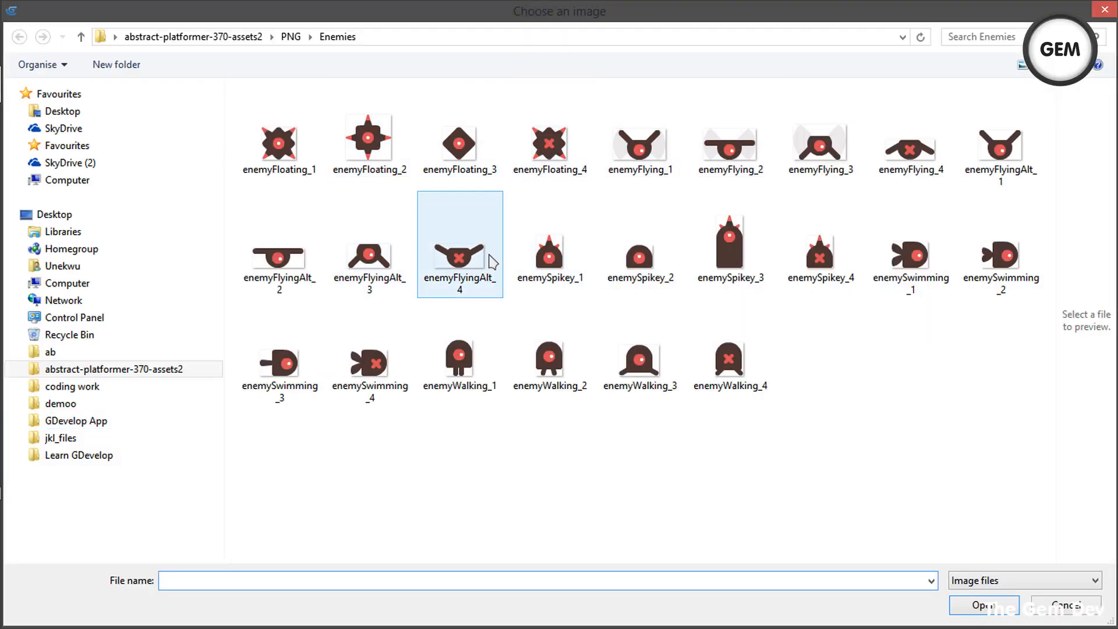
double_click(548, 144)
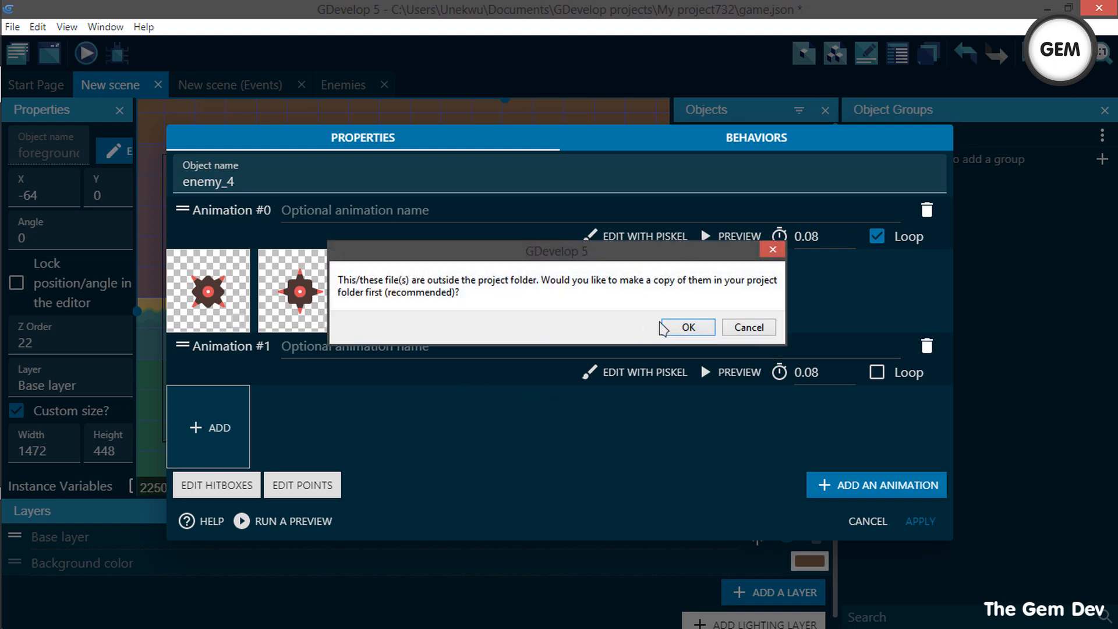
left_click(670, 328)
left_click(919, 521)
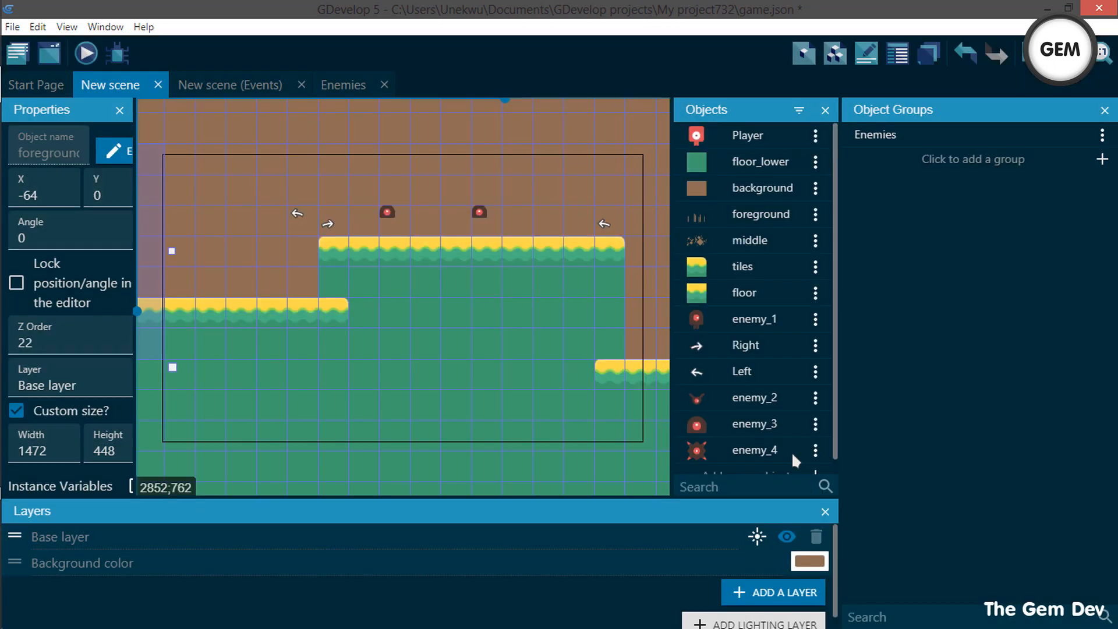
Place an enemy_4 instance in the scene beyond enemy_3's raised platform, at X 2496, Y 384
scroll(609, 234, "down", 1)
middle_click_drag(609, 234, 418, 234)
scroll(412, 234, "up", 1)
scroll(826, 401, "down", 1)
left_click_drag(743, 435, 493, 329)
Slow enemy_4's Animation #0 to 0.25 seconds per frame and apply the change
double_click(494, 330)
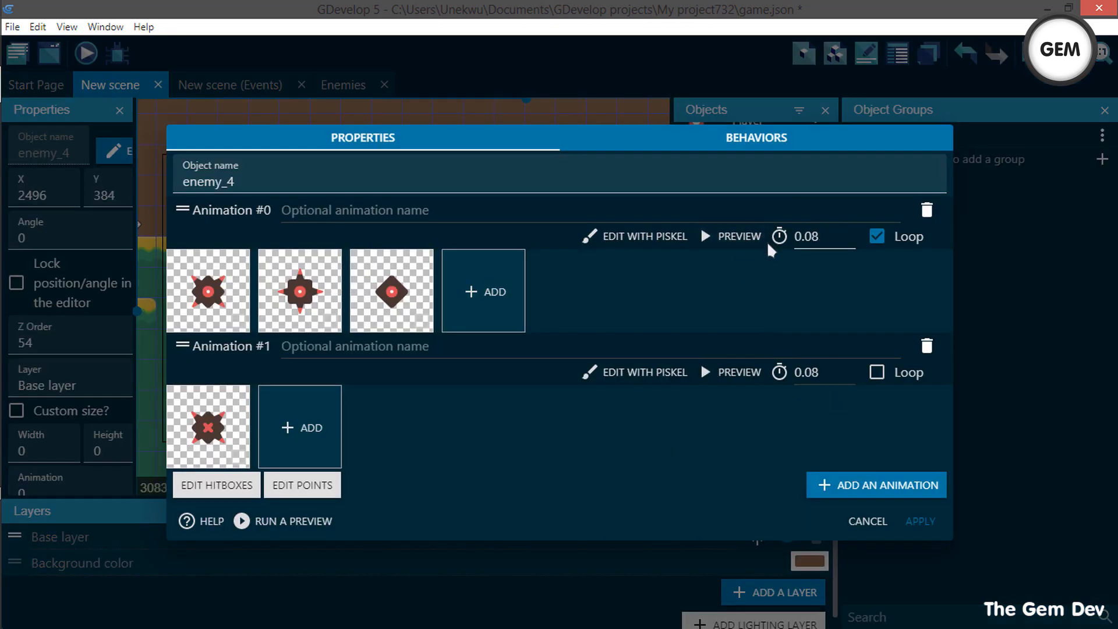
left_click(727, 235)
left_click(229, 413)
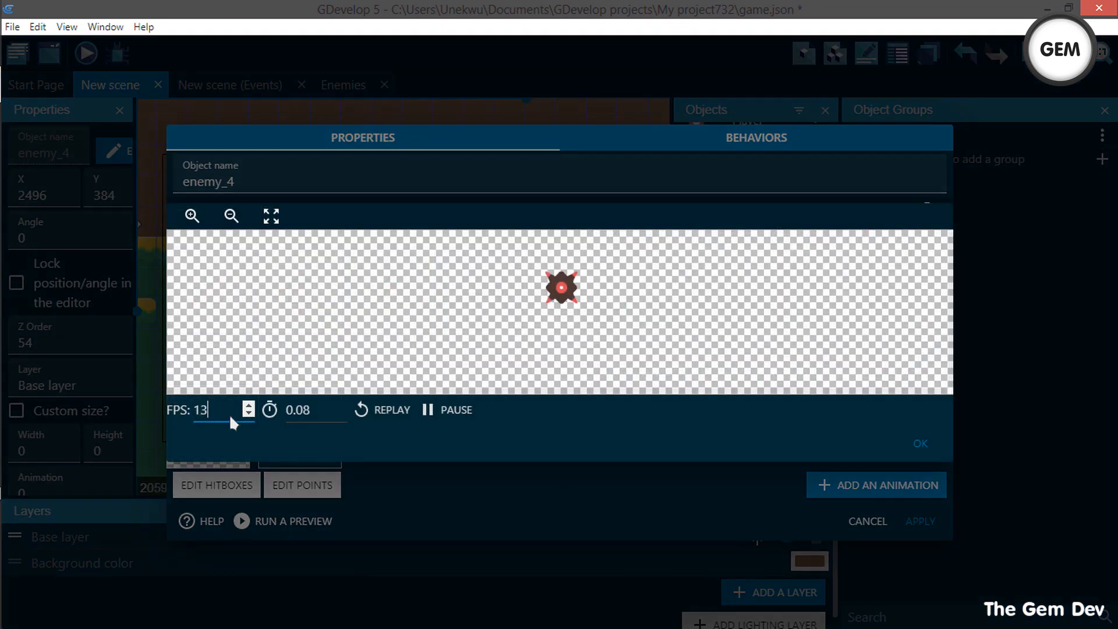
scroll(221, 405, "up", 8)
scroll(221, 404, "down", 15)
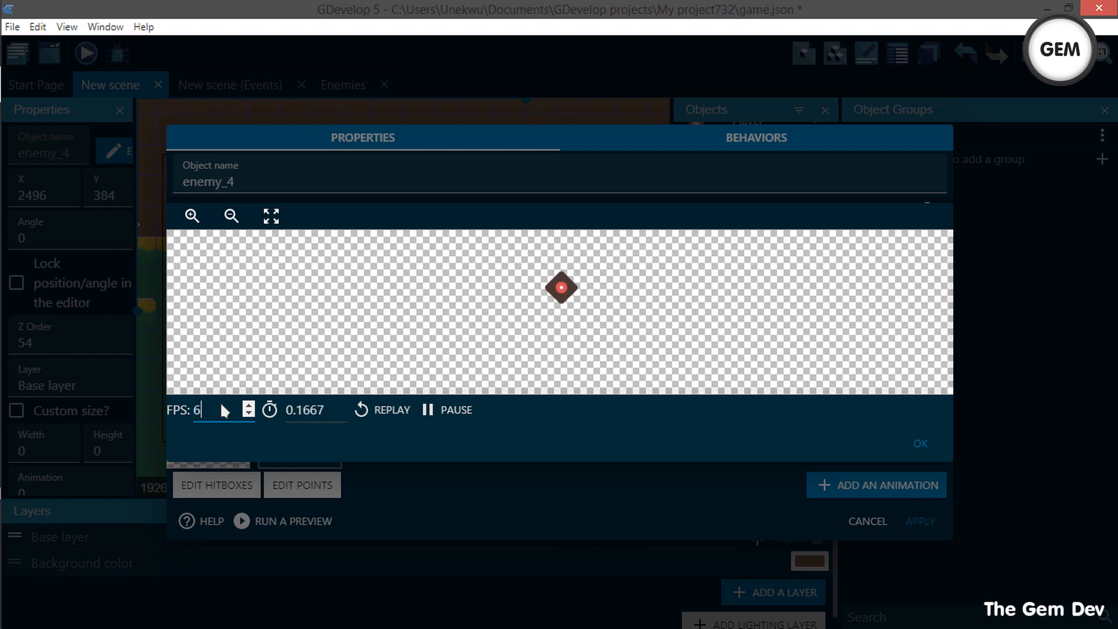
scroll(222, 406, "down", 1)
scroll(222, 405, "down", 1)
left_click(932, 442)
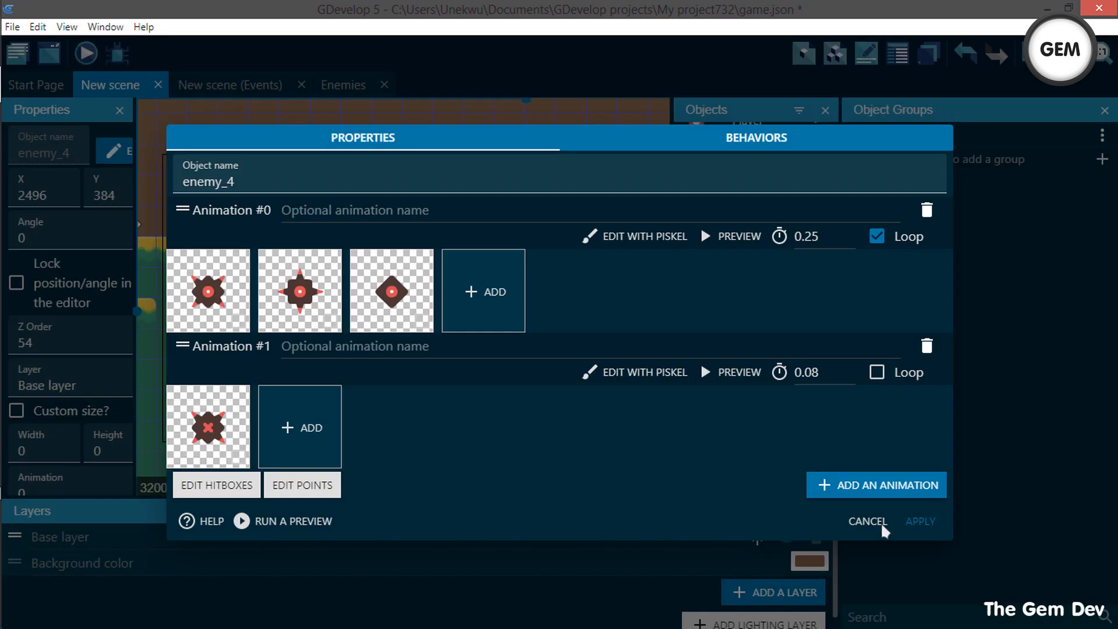
left_click(907, 521)
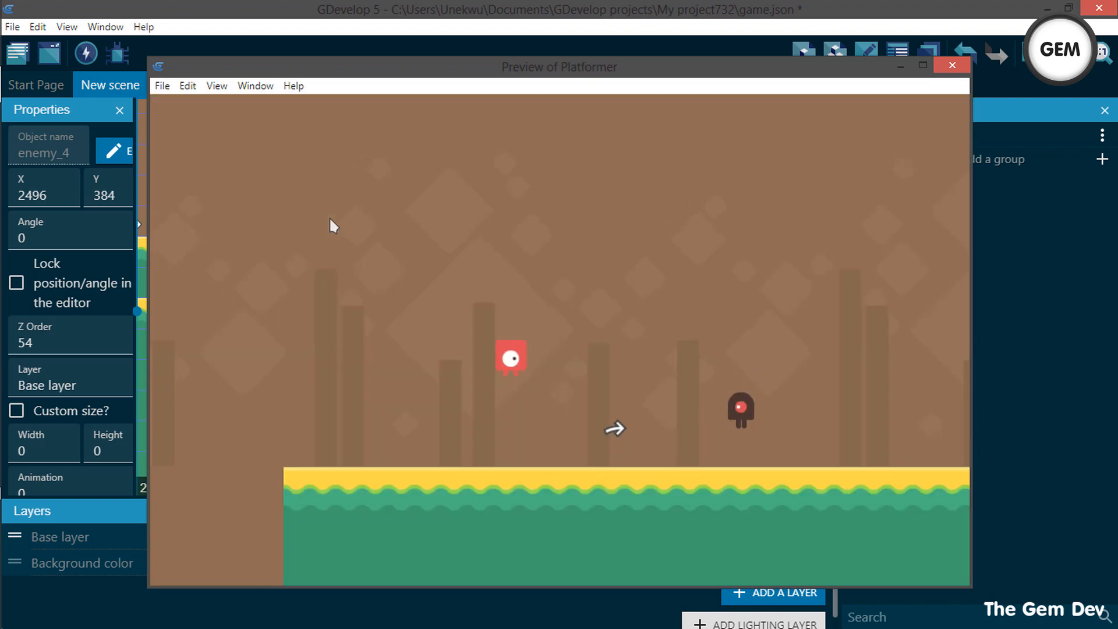
Play-test the level by running and jumping the player past the walking, flying and spiky enemies towards enemy_4
key("Right")
key("space")
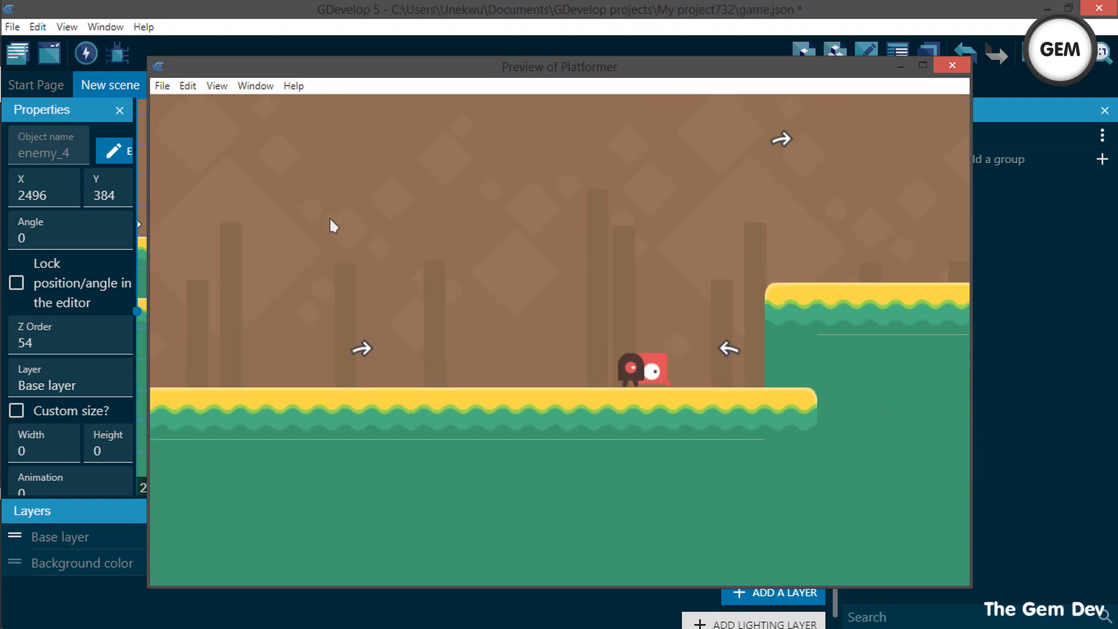
key("Right")
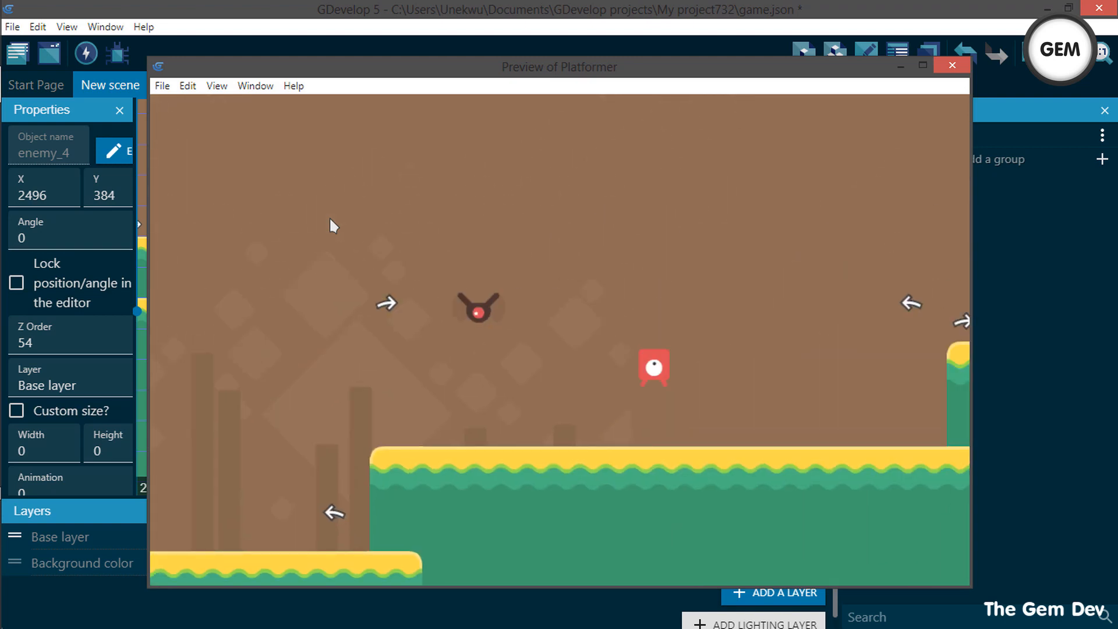
key("space")
key("Right")
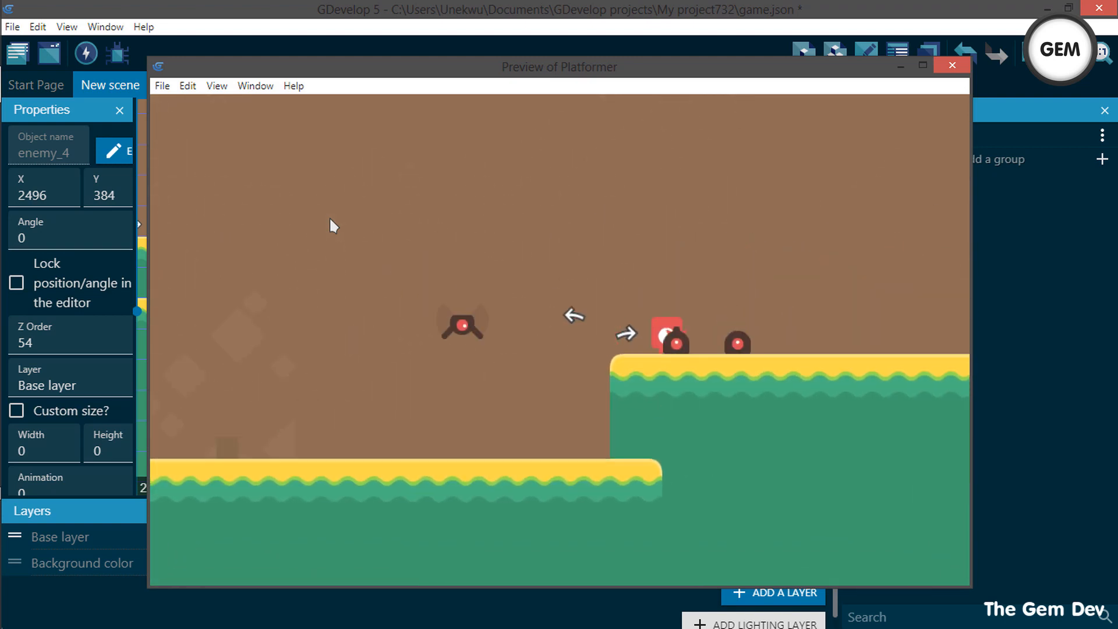
key("space")
key("Right")
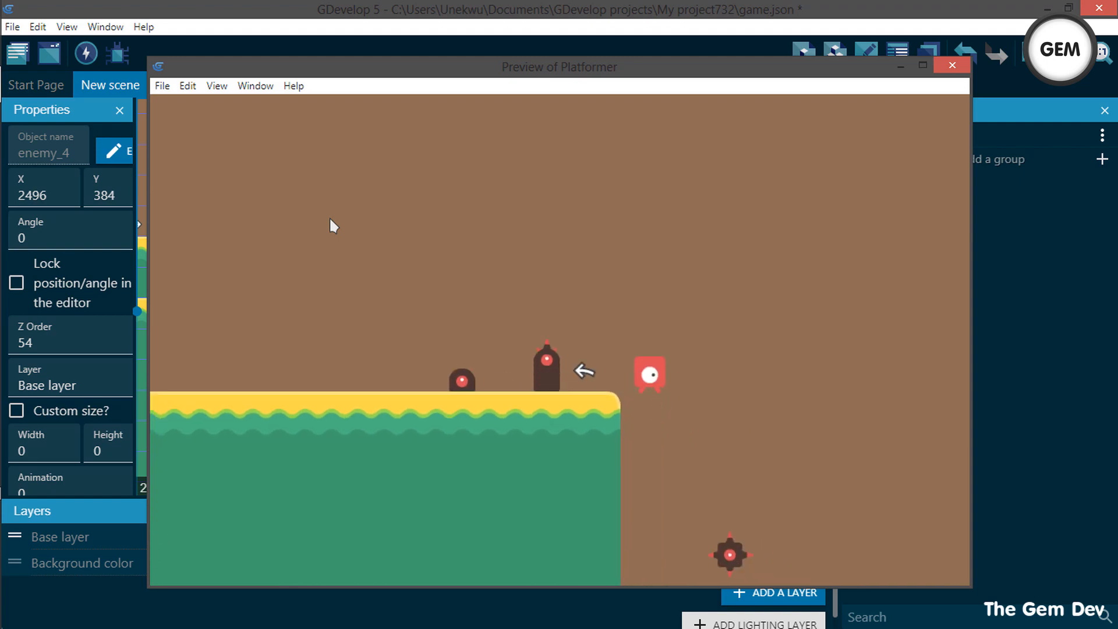
Move the player back and forth around enemy_4 to check its floating animation, and close the preview
key("Left")
key("space")
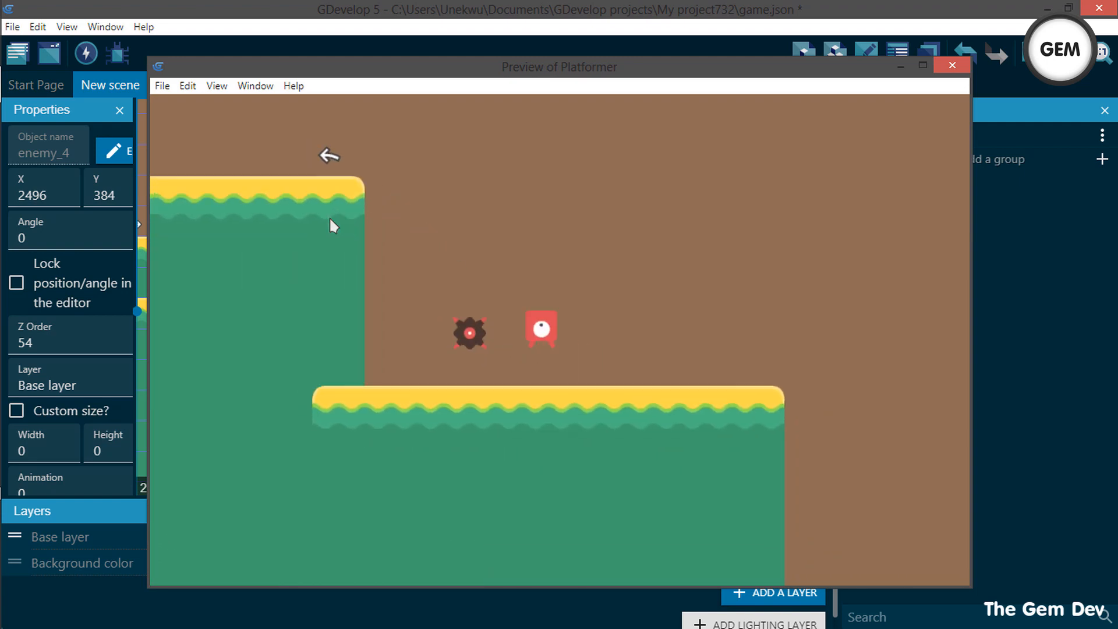
key("Right")
key("space")
key("Left")
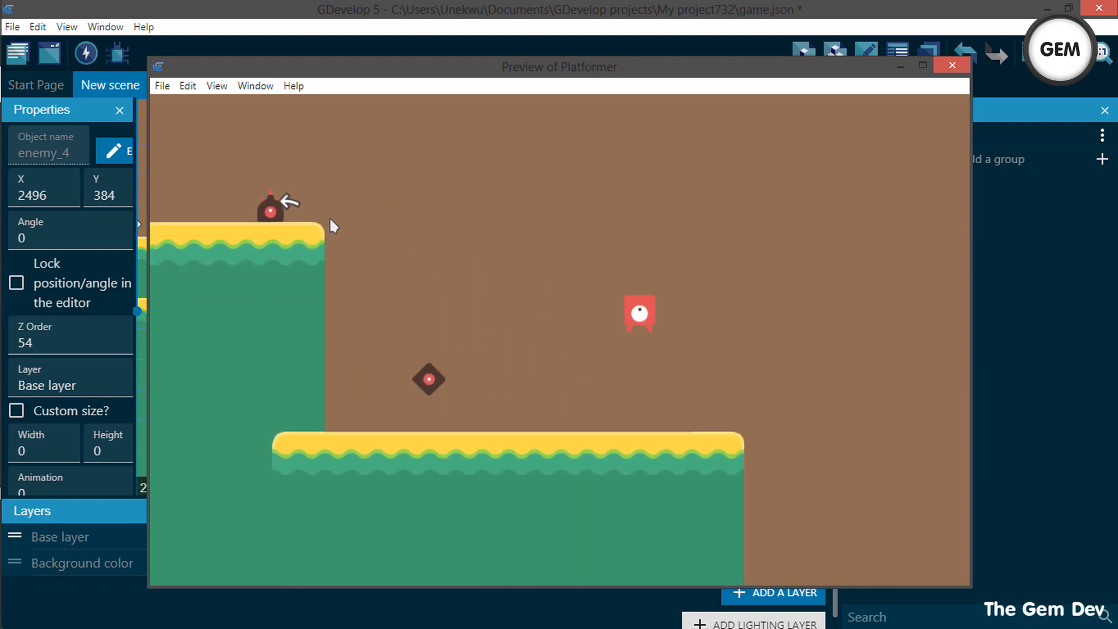
key("Left")
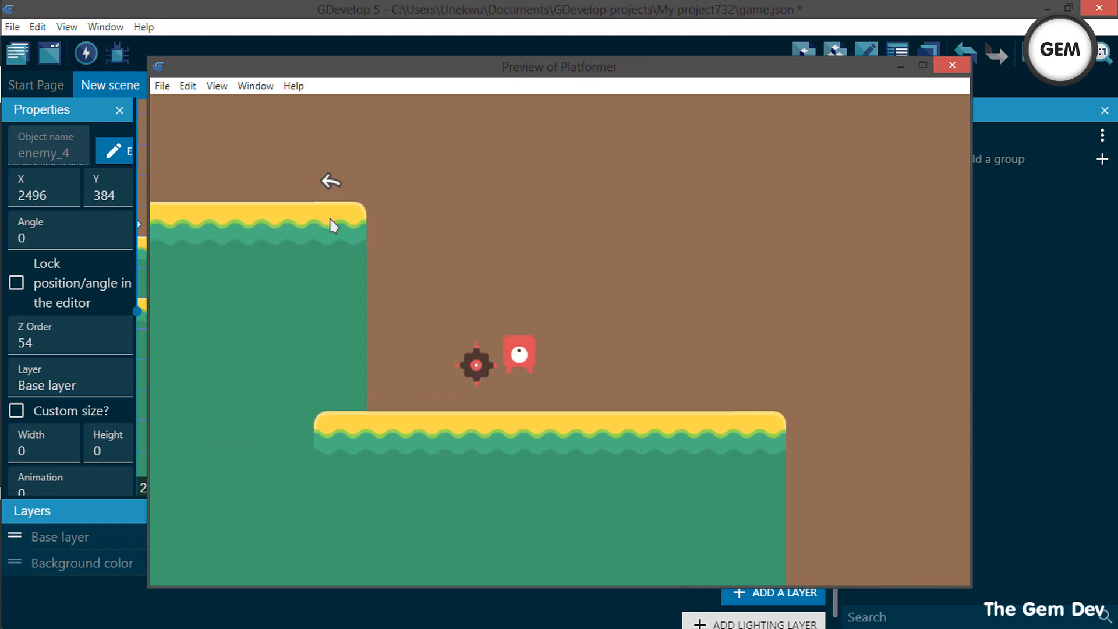
key("space")
key("Right")
key("space")
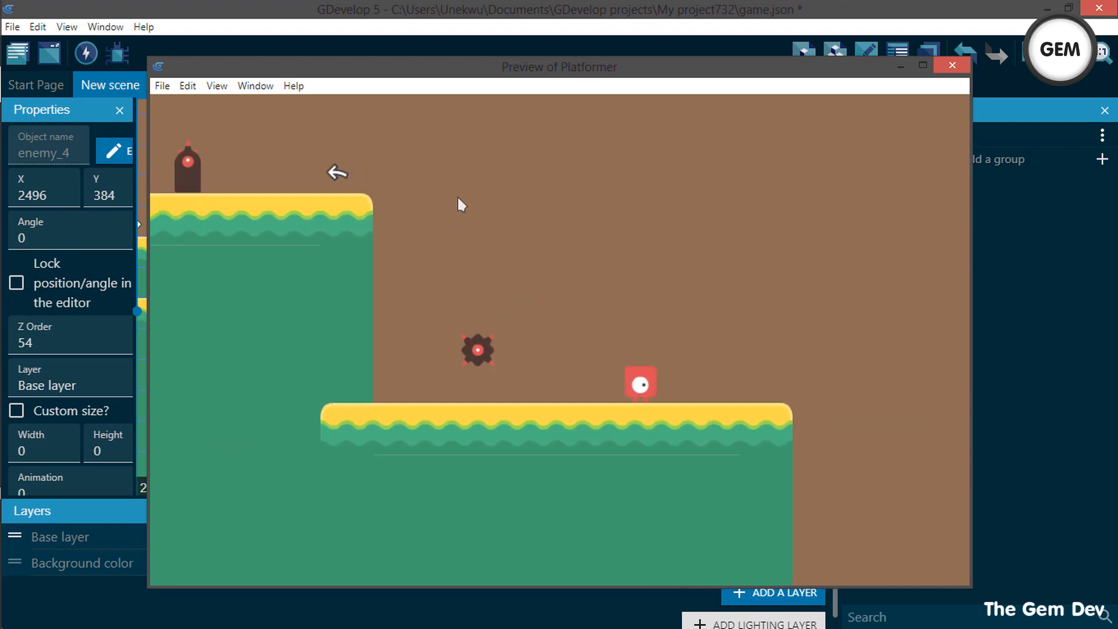
left_click(951, 66)
scroll(588, 271, "down", 5)
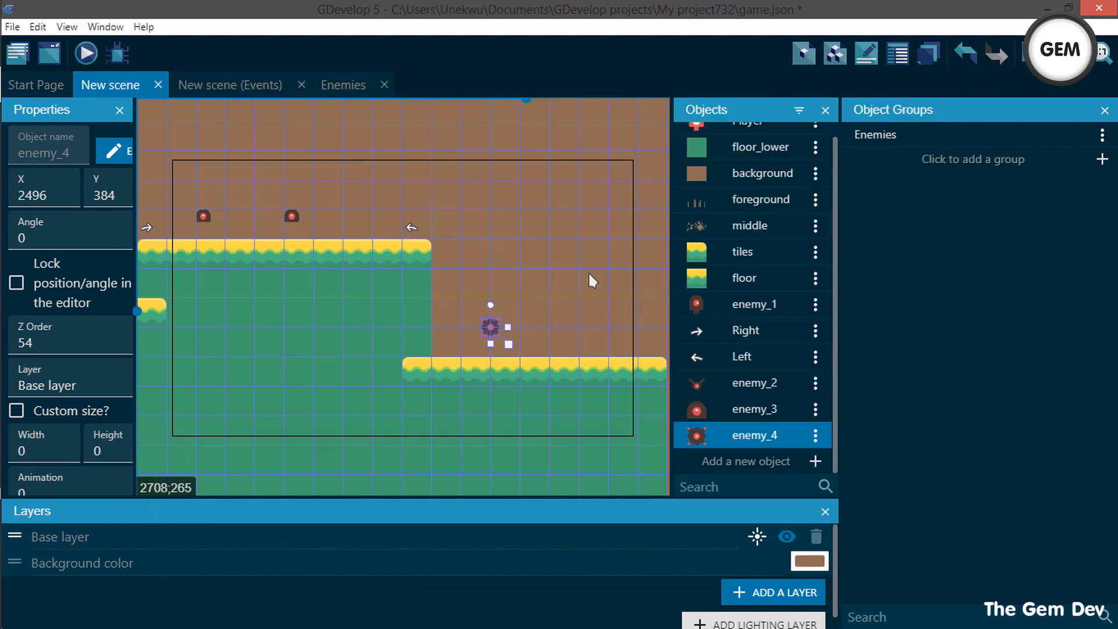
middle_click_drag(384, 222, 542, 215)
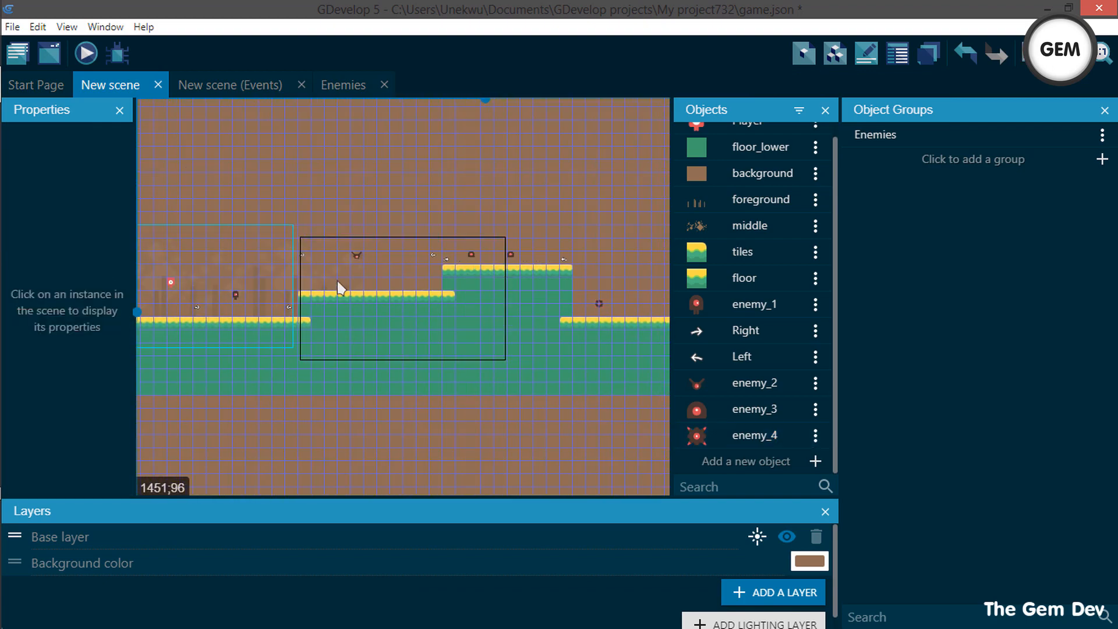
middle_click_drag(320, 204, 403, 233)
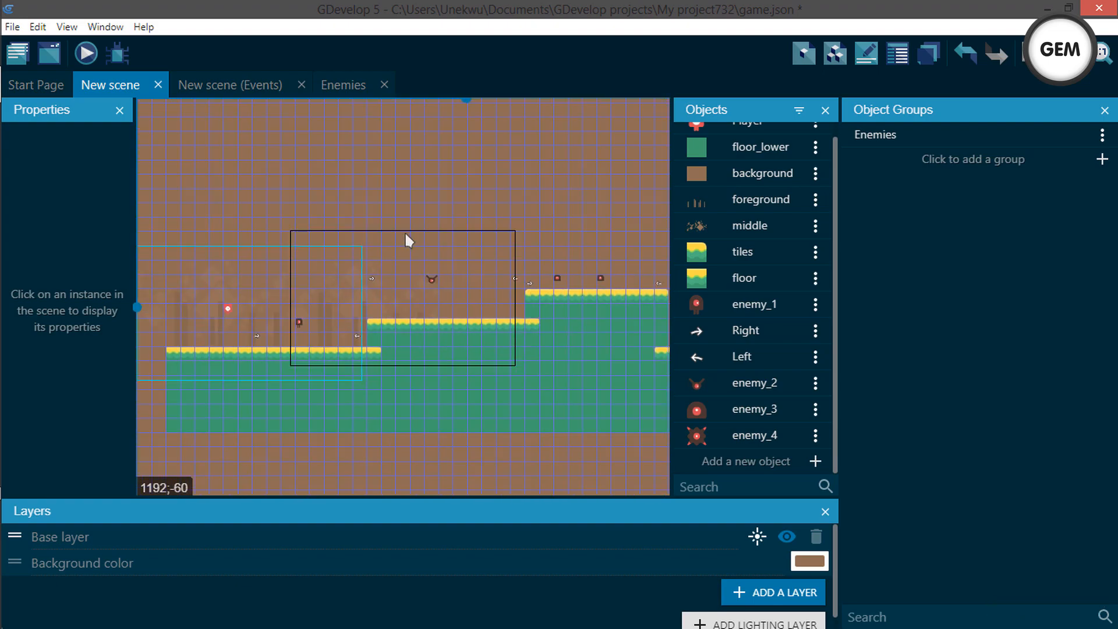